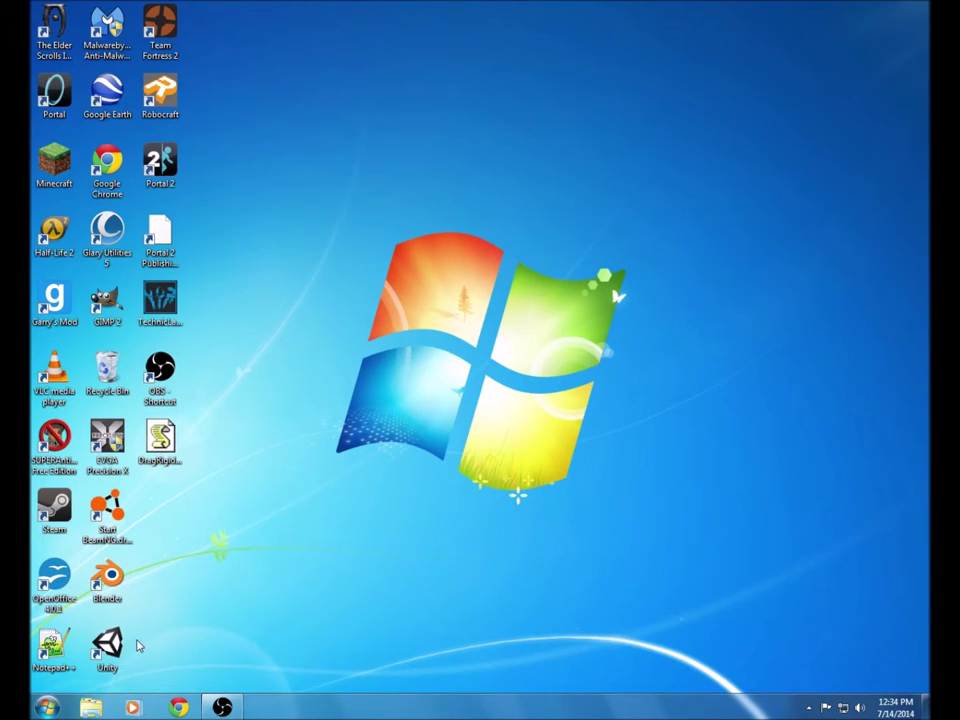
- Launch Unity and start a new project located at C:\Users\User\Documents\FirstGameTutorial
double_click(112, 645)
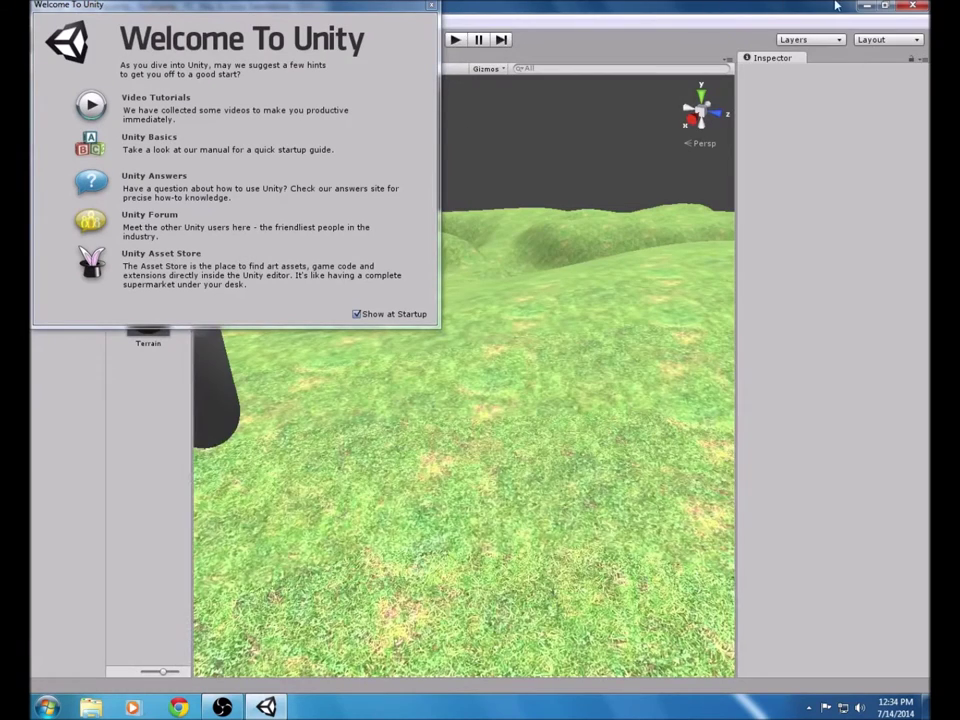
click(432, 6)
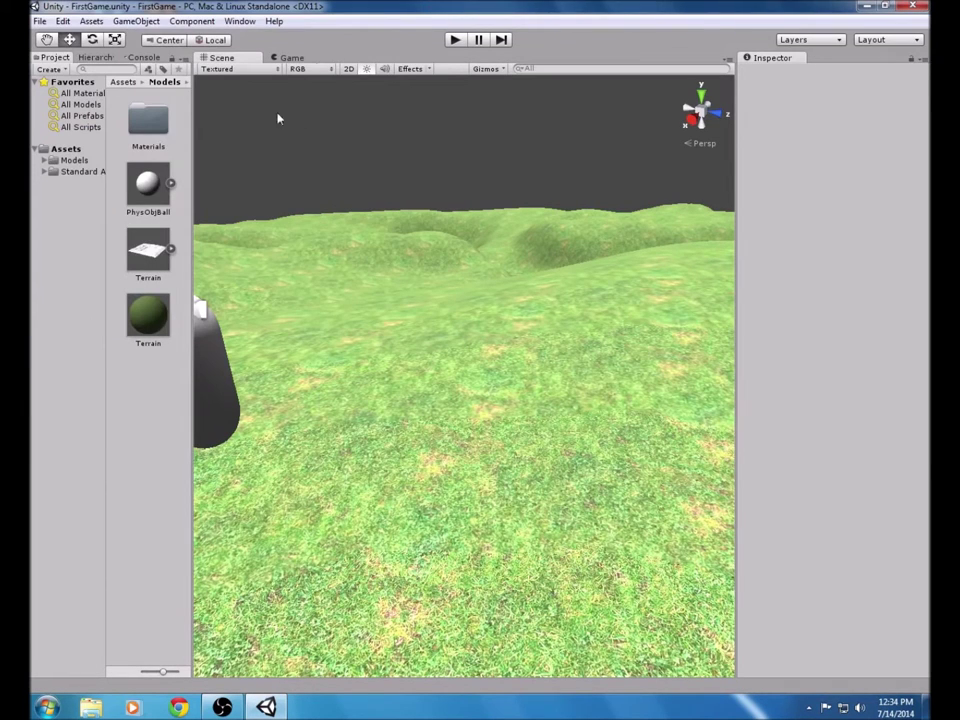
click(41, 22)
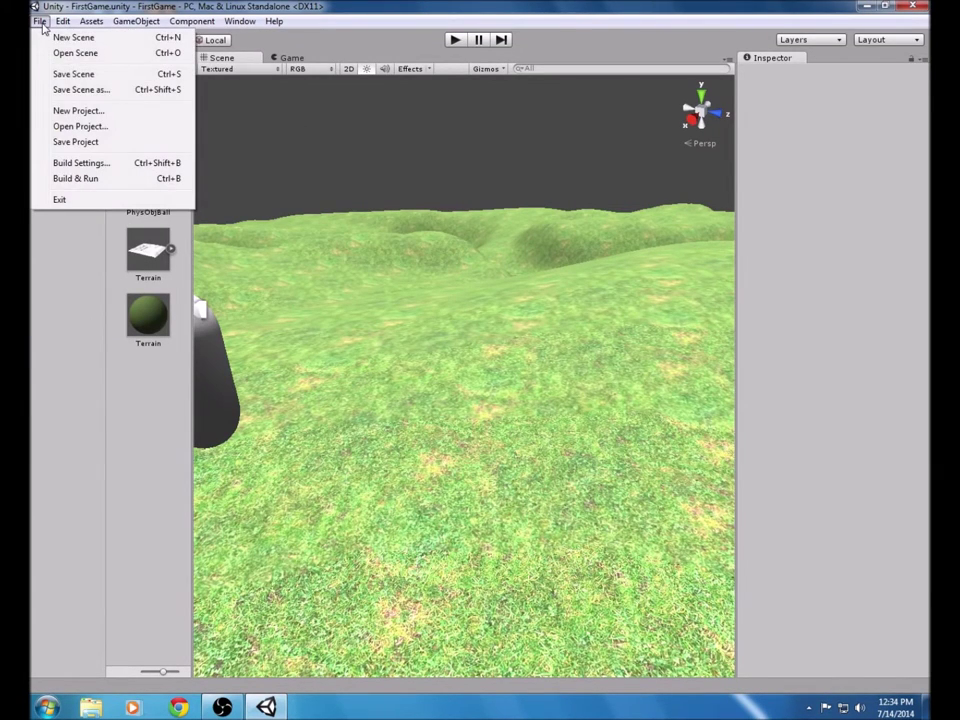
click(80, 111)
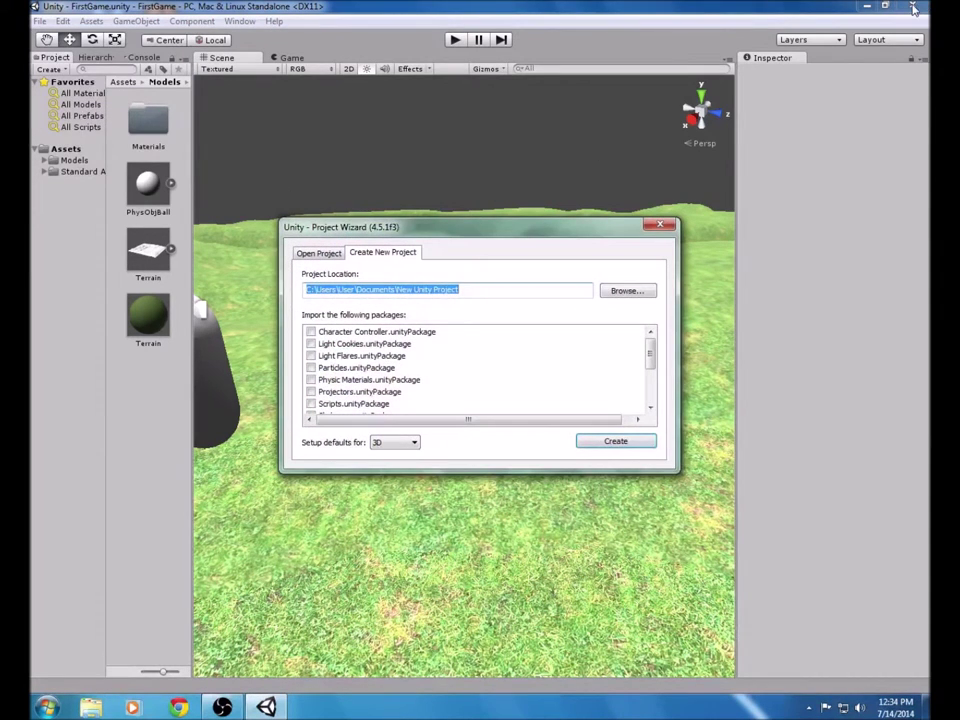
drag(462, 289, 406, 293)
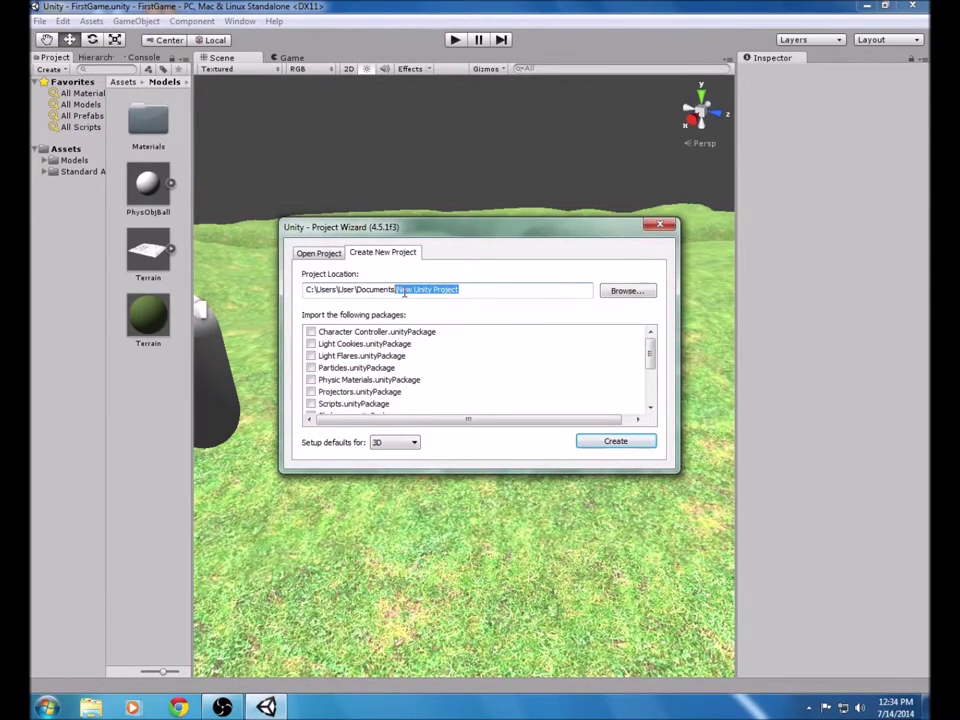
key(BackSpace)
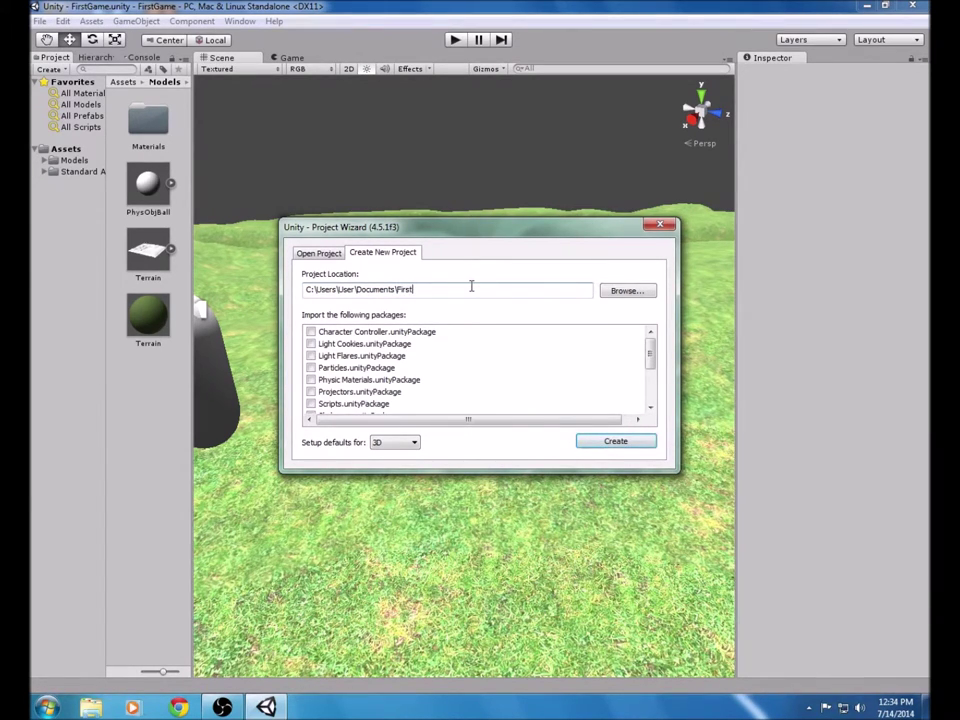
text(FirstGameT)
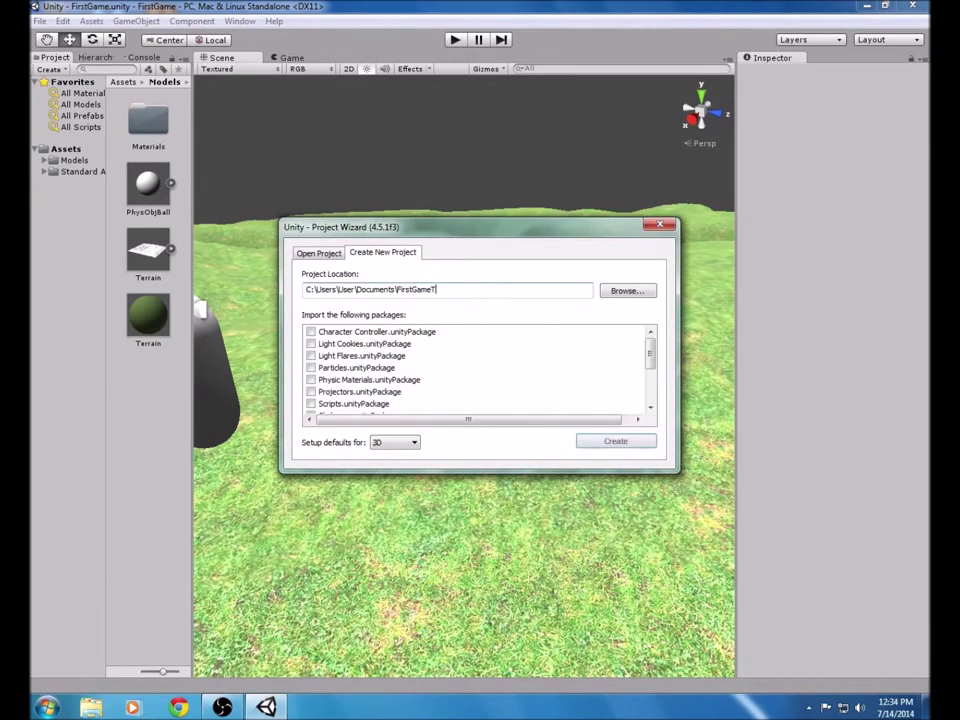
text(utorial)
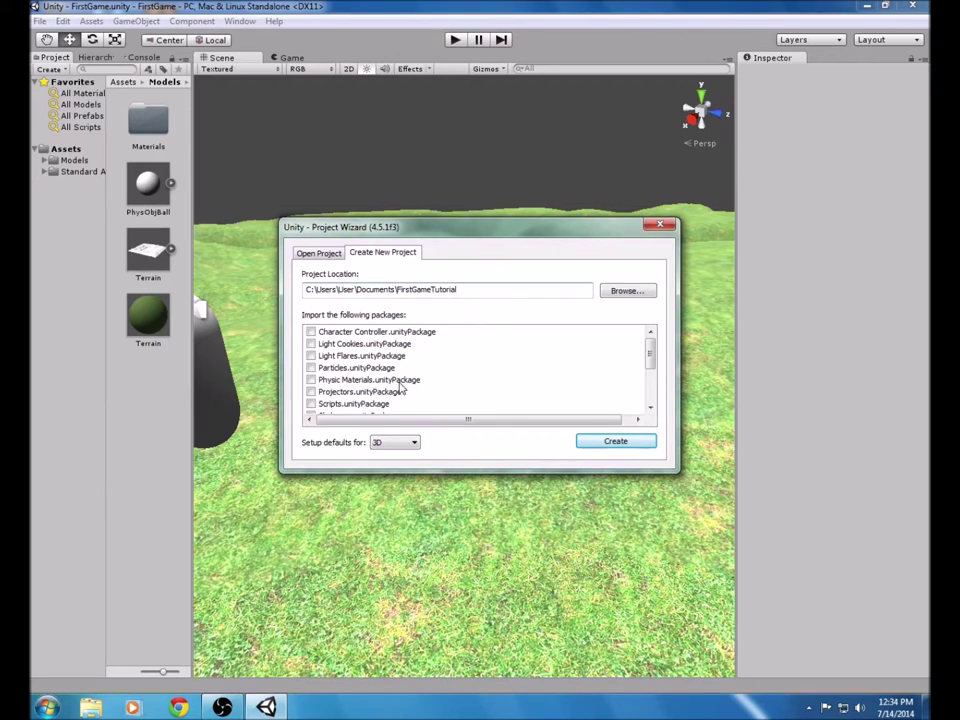
- Include the Character Controller, Physic Materials and Skyboxes packages and create the project with 3D defaults
click(310, 332)
click(310, 381)
drag(651, 362, 651, 370)
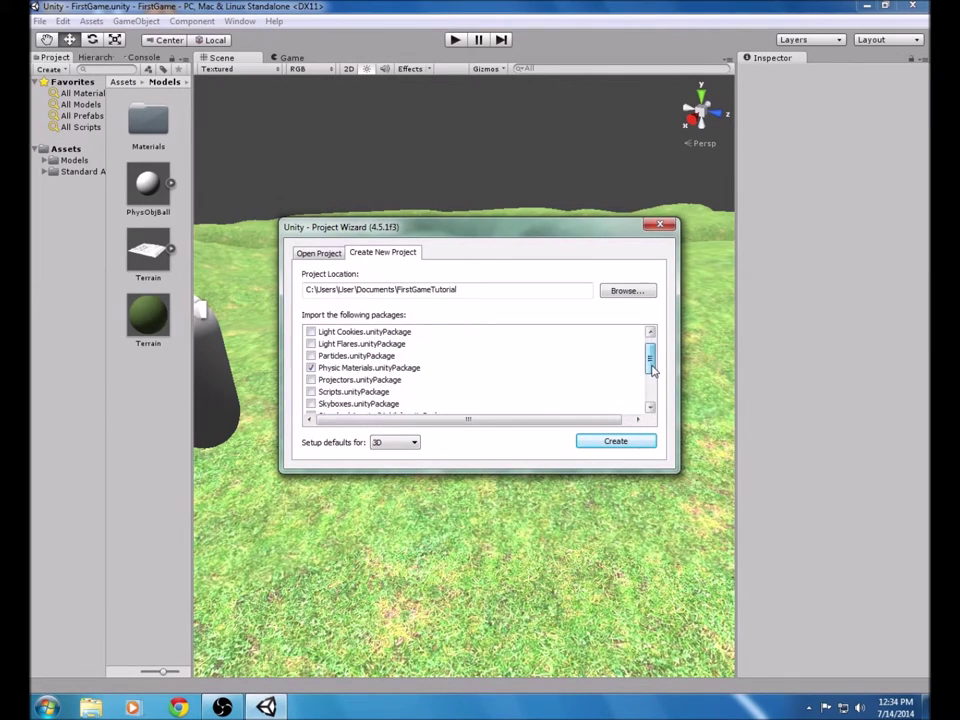
click(310, 403)
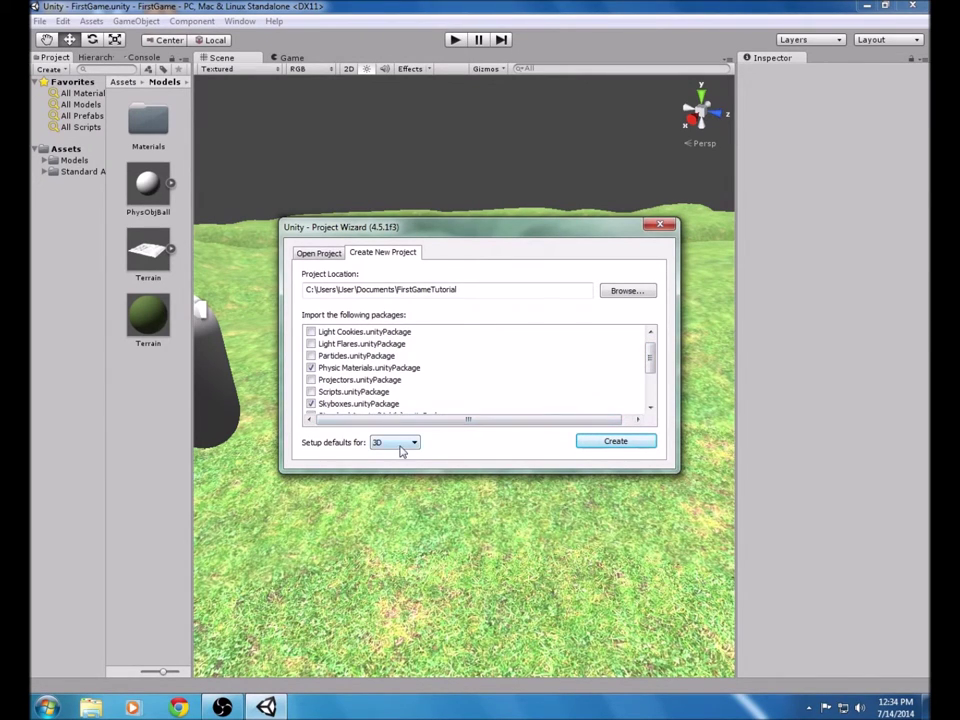
click(645, 446)
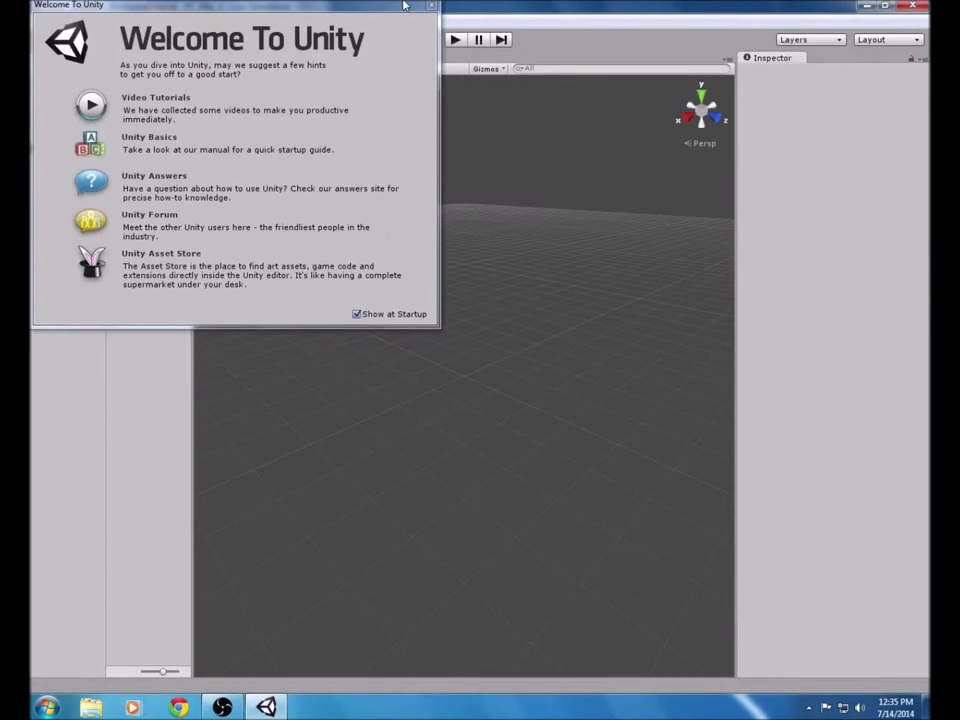
- Dismiss the welcome window and delete the Main Camera from the new scene
click(431, 6)
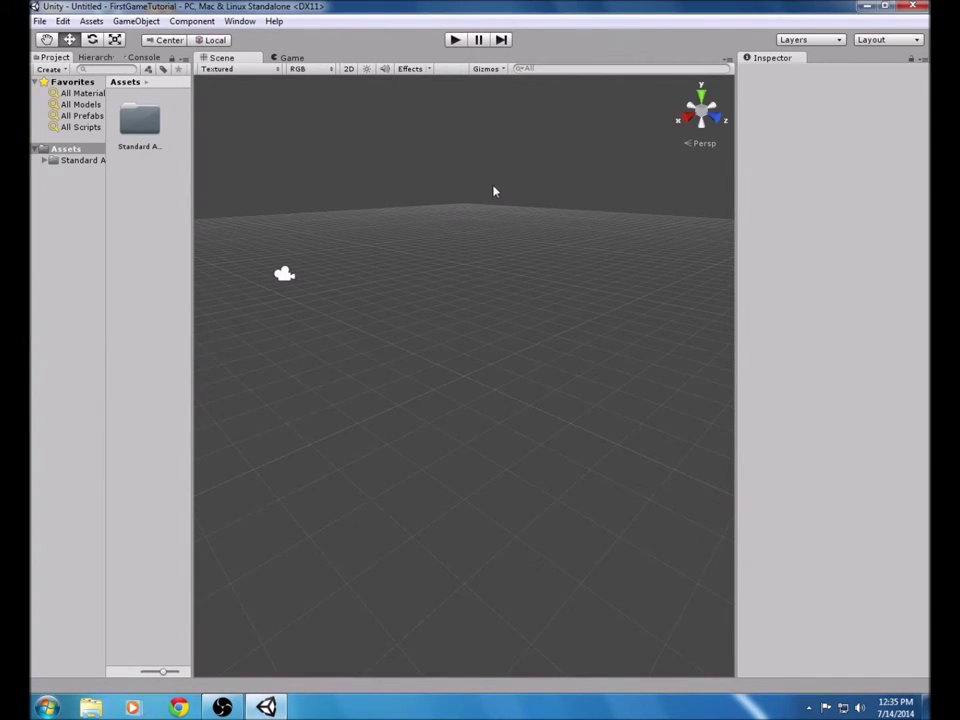
click(281, 276)
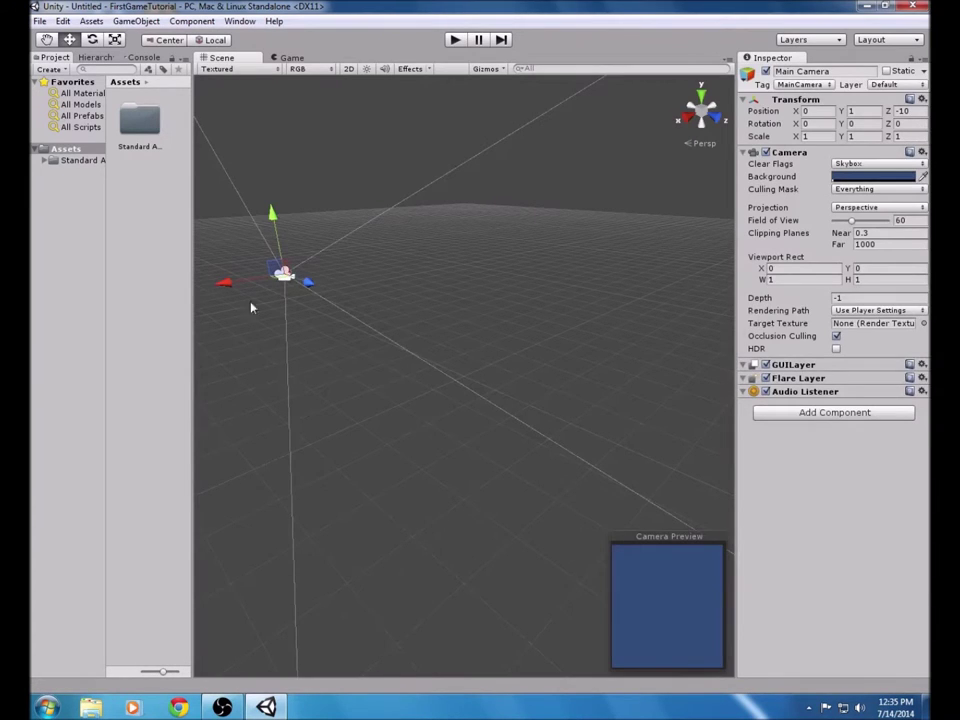
key(Delete)
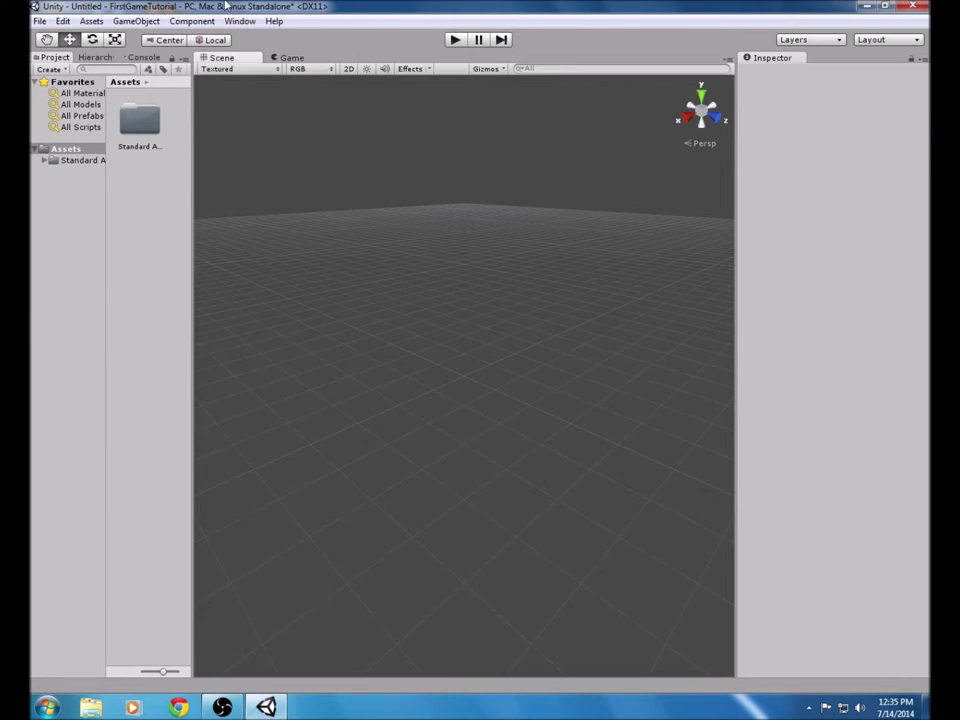
- Minimize Unity and launch Blender from the desktop
click(866, 9)
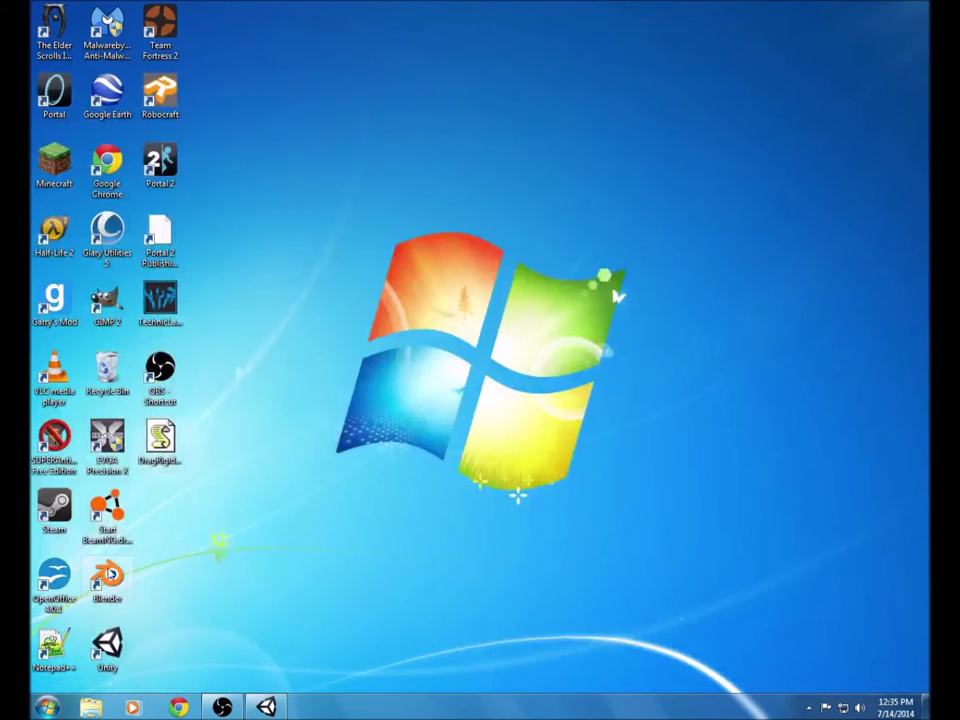
double_click(113, 541)
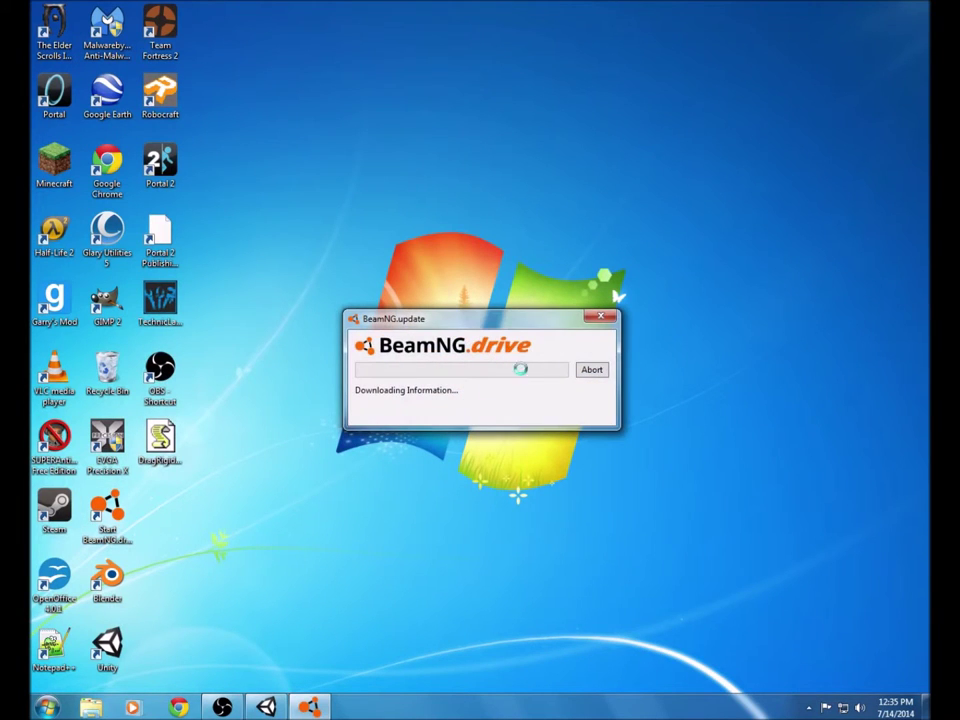
click(601, 318)
double_click(107, 578)
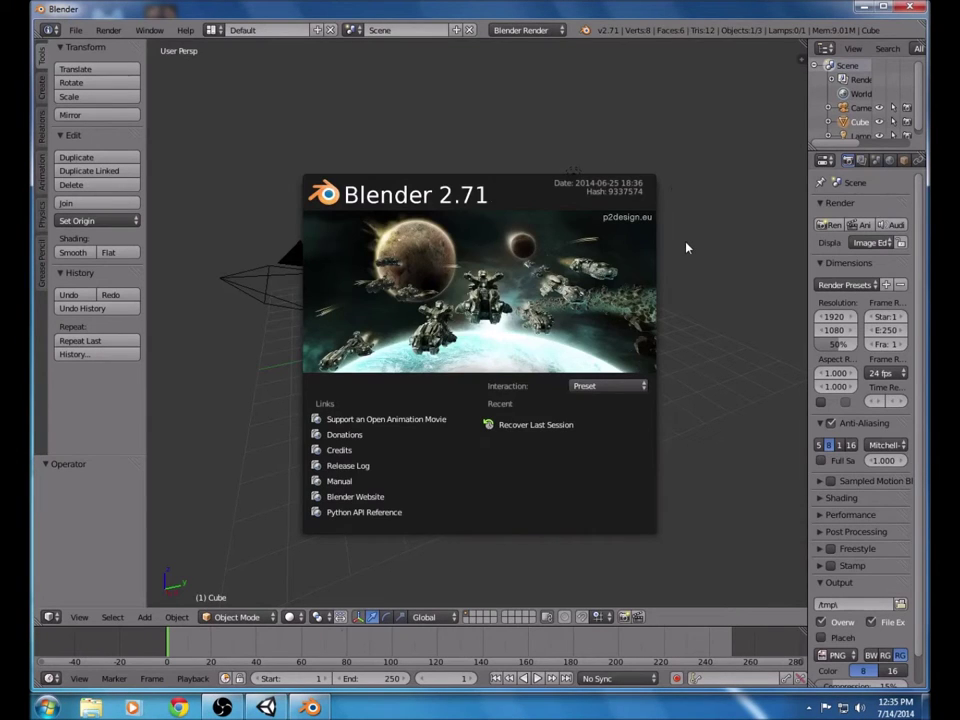
- Dismiss the splash screen and delete the default cube from the scene
click(686, 248)
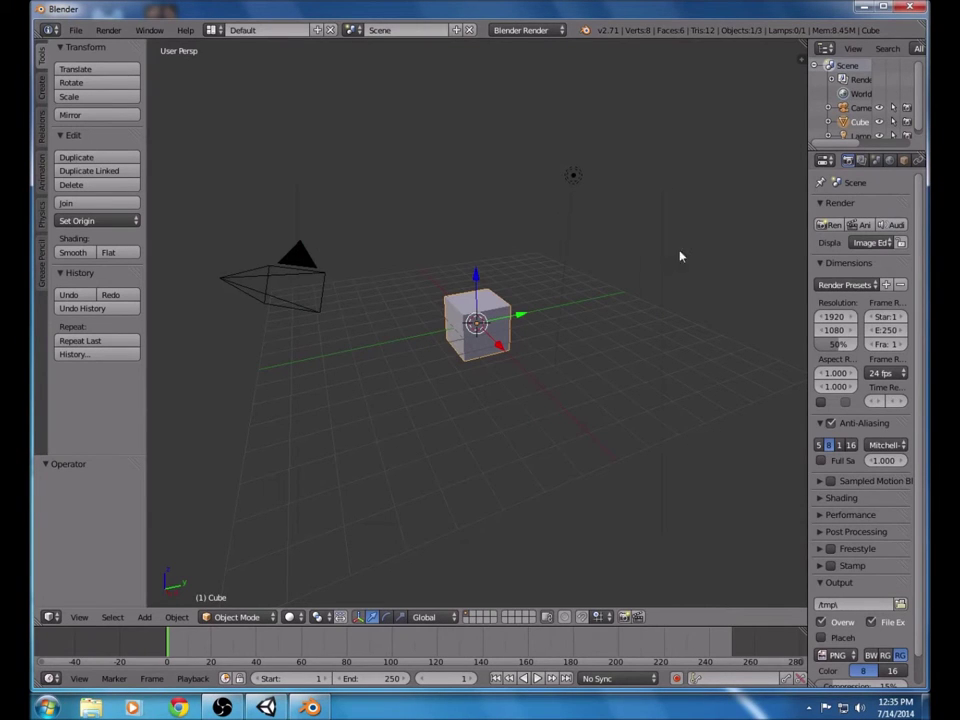
key(x)
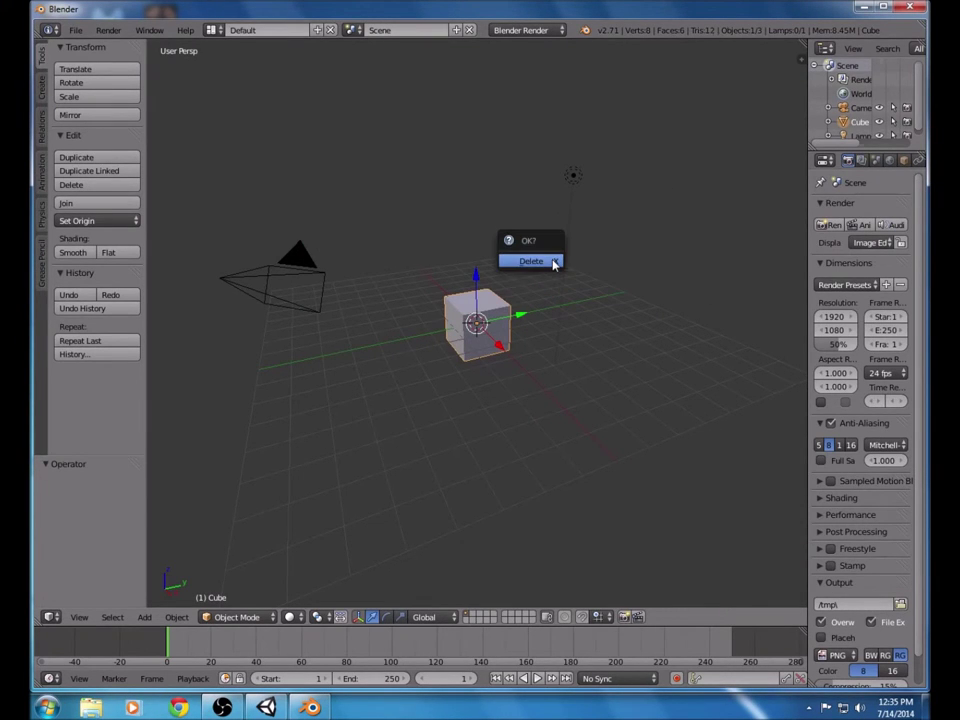
click(552, 262)
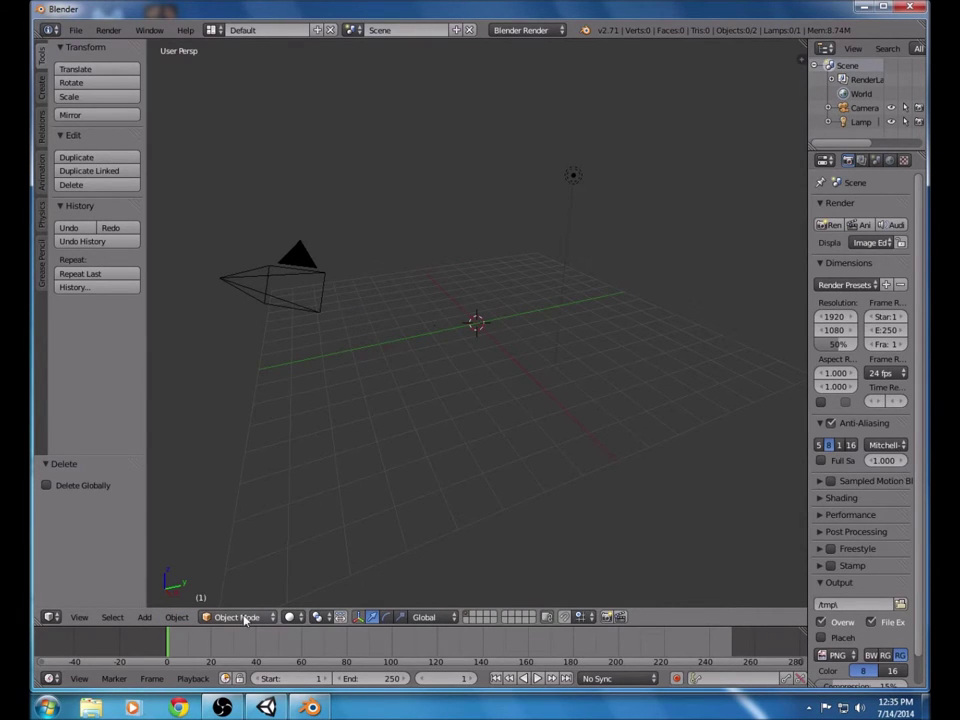
- Add a plane mesh at the origin and scale it up by a factor of about 8
click(144, 617)
mouse_move(165, 600)
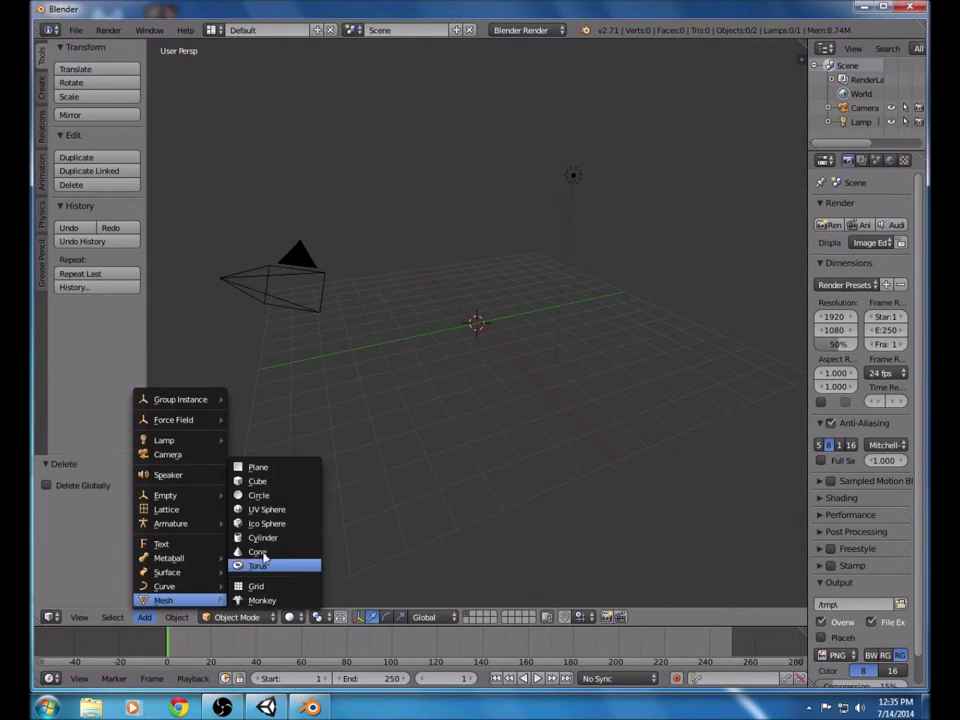
click(259, 467)
middle_drag(493, 433, 449, 542)
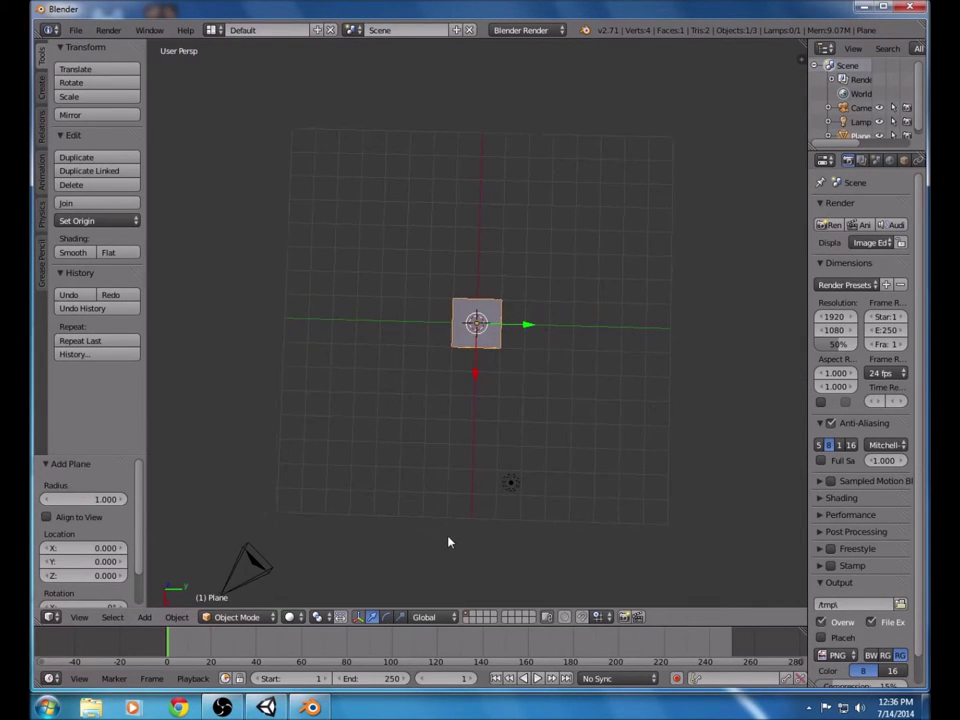
click(70, 97)
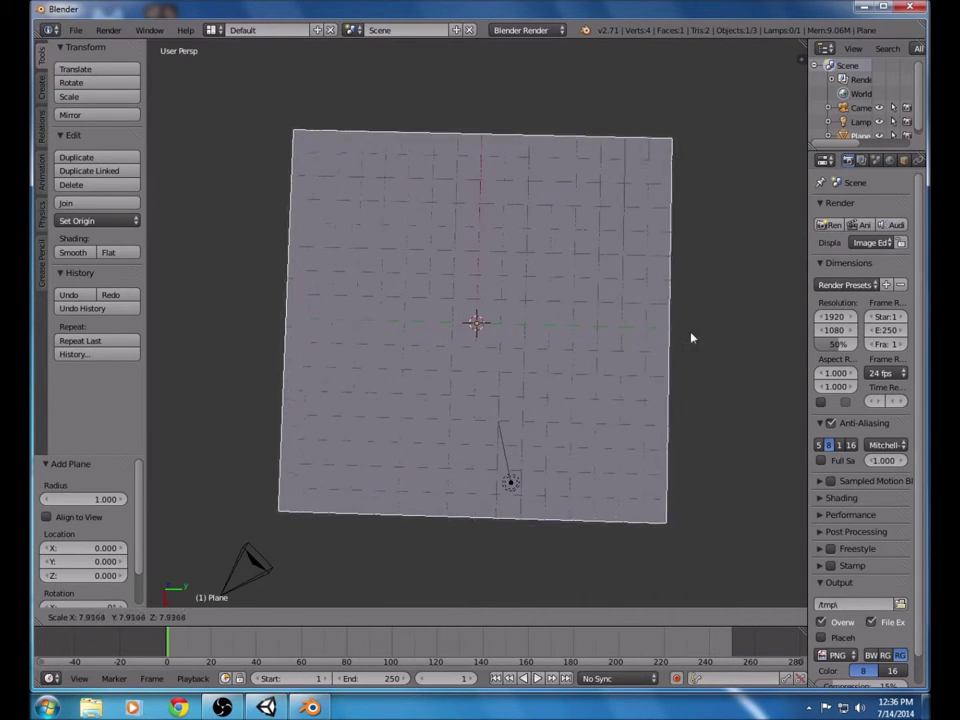
click(672, 332)
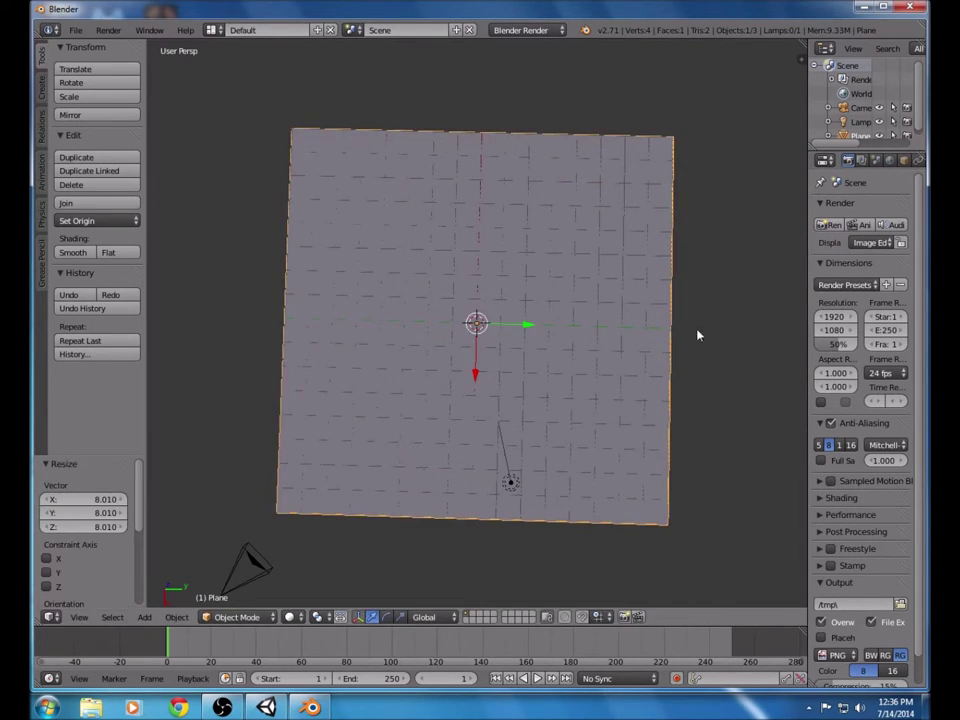
- Put the plane in Edit Mode and subdivide it seven times with one cut each
middle_drag(746, 375, 621, 493)
click(237, 617)
click(231, 582)
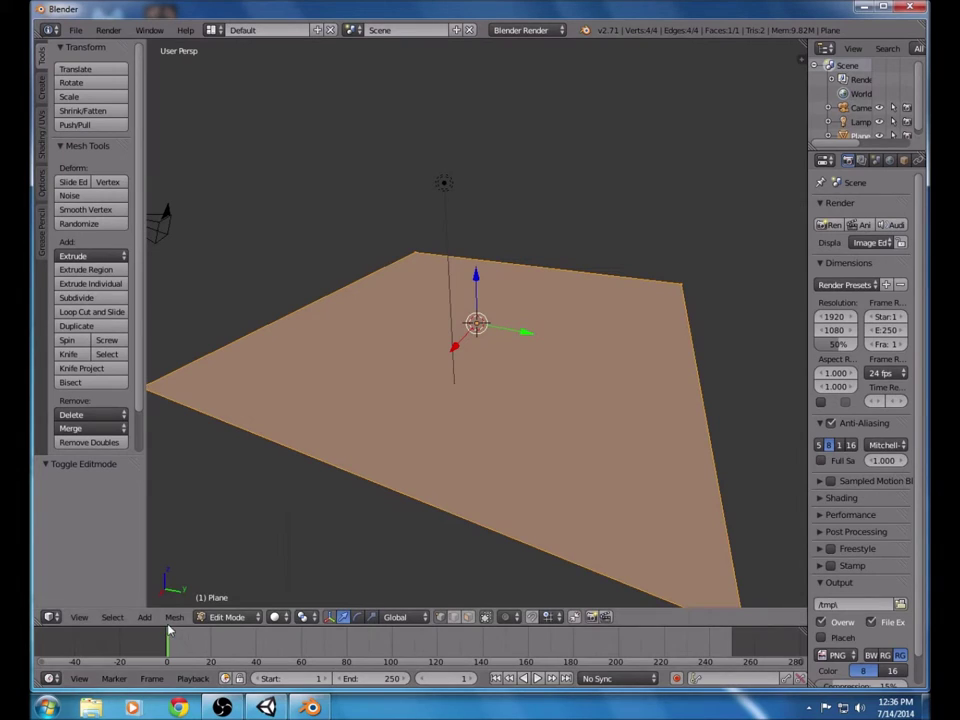
click(80, 256)
click(90, 299)
click(92, 300)
click(93, 301)
click(93, 301)
click(93, 301)
click(92, 301)
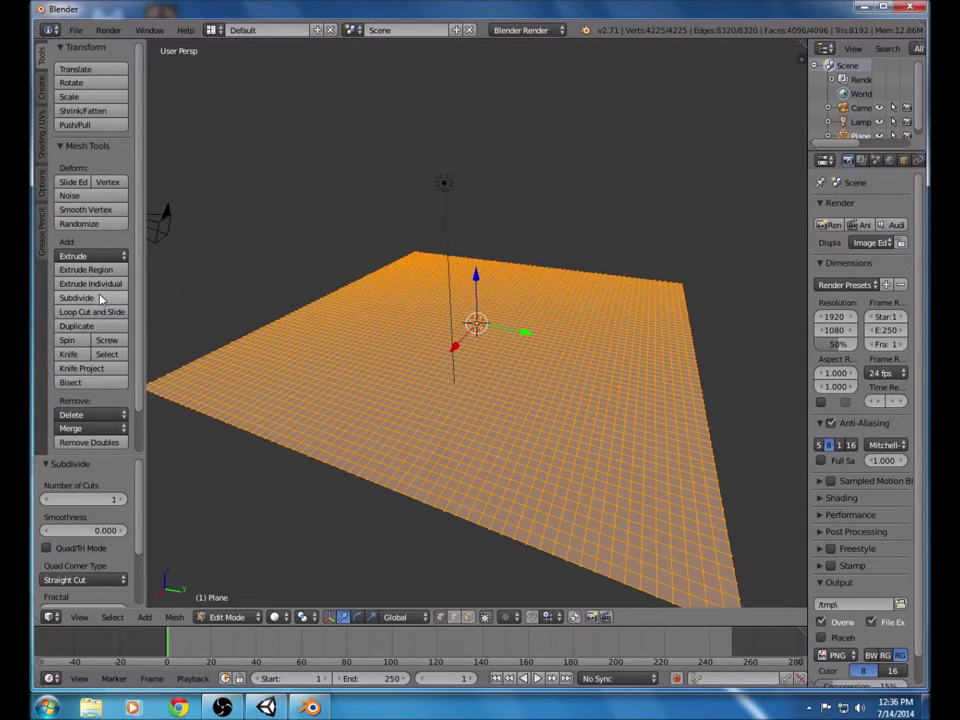
click(90, 298)
- Put the subdivided plane into Sculpt Mode and choose the sculpting brush named Brush
middle_drag(291, 229, 470, 270)
scroll(730, 397, up, 2)
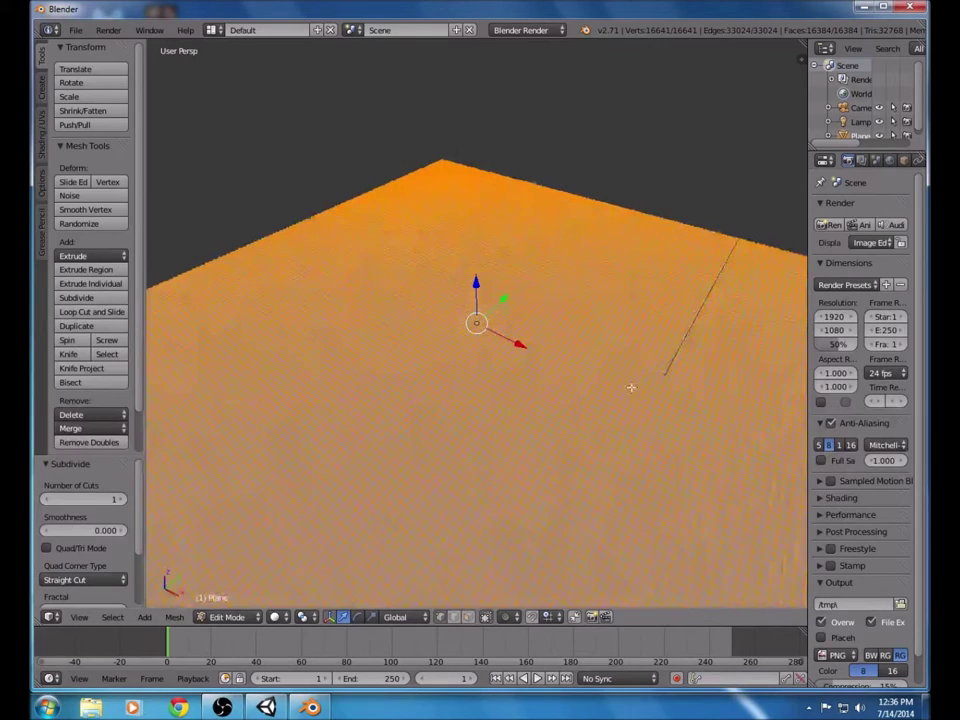
scroll(690, 396, down, 2)
click(737, 399)
scroll(665, 297, up, 3)
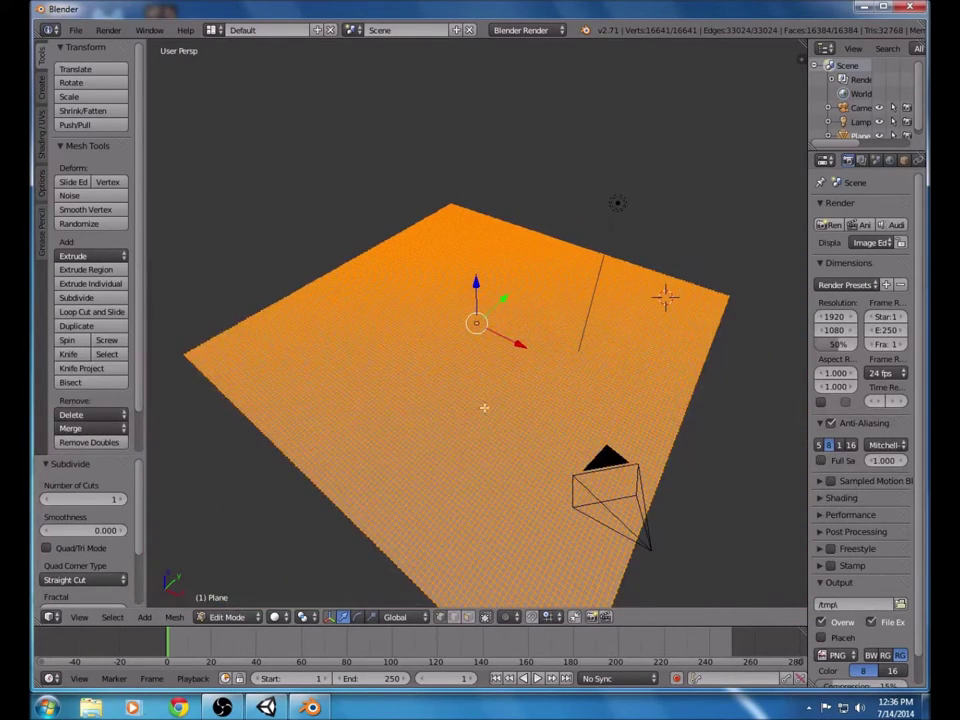
click(227, 617)
click(227, 617)
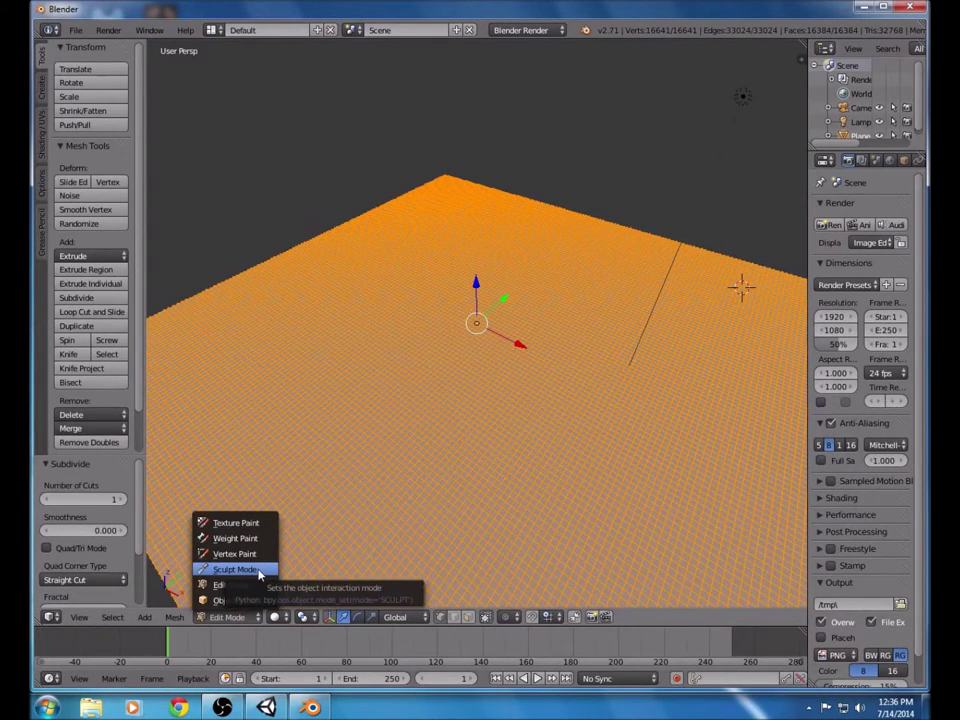
click(236, 569)
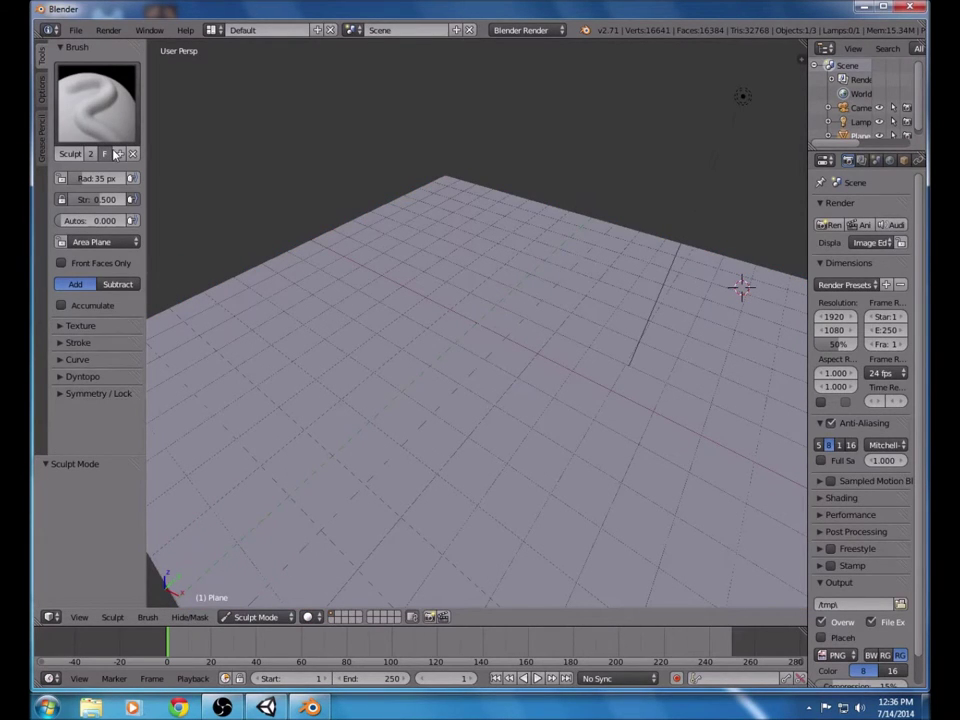
mouse_move(383, 253)
middle_down()
mouse_move(579, 191)
mouse_move(504, 169)
mouse_move(542, 197)
mouse_move(613, 191)
mouse_move(602, 169)
mouse_move(430, 172)
middle_up()
click(79, 128)
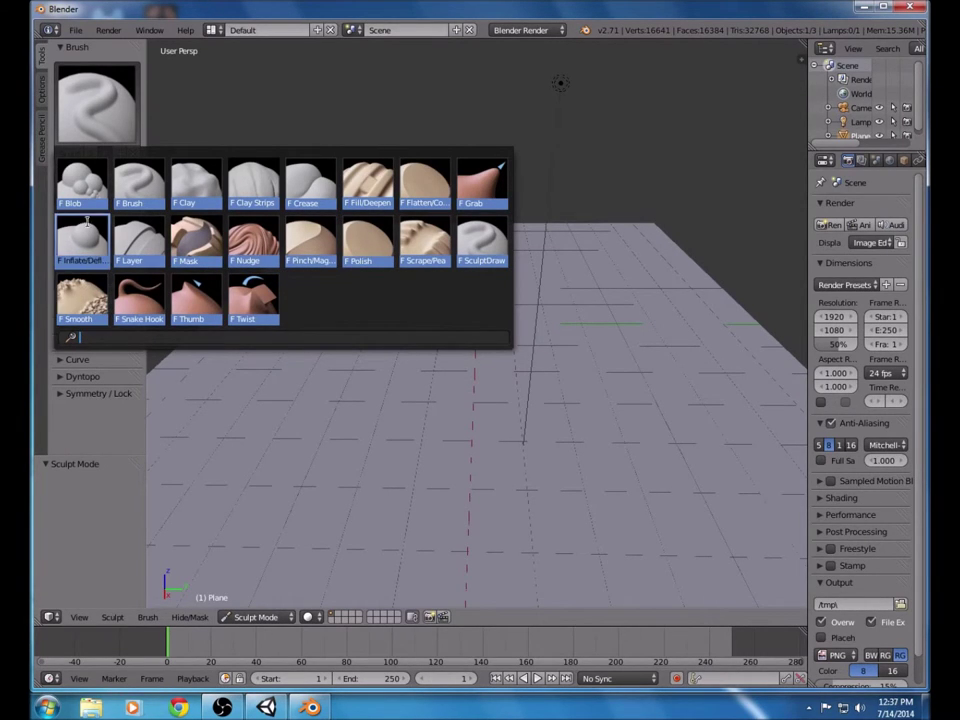
click(139, 183)
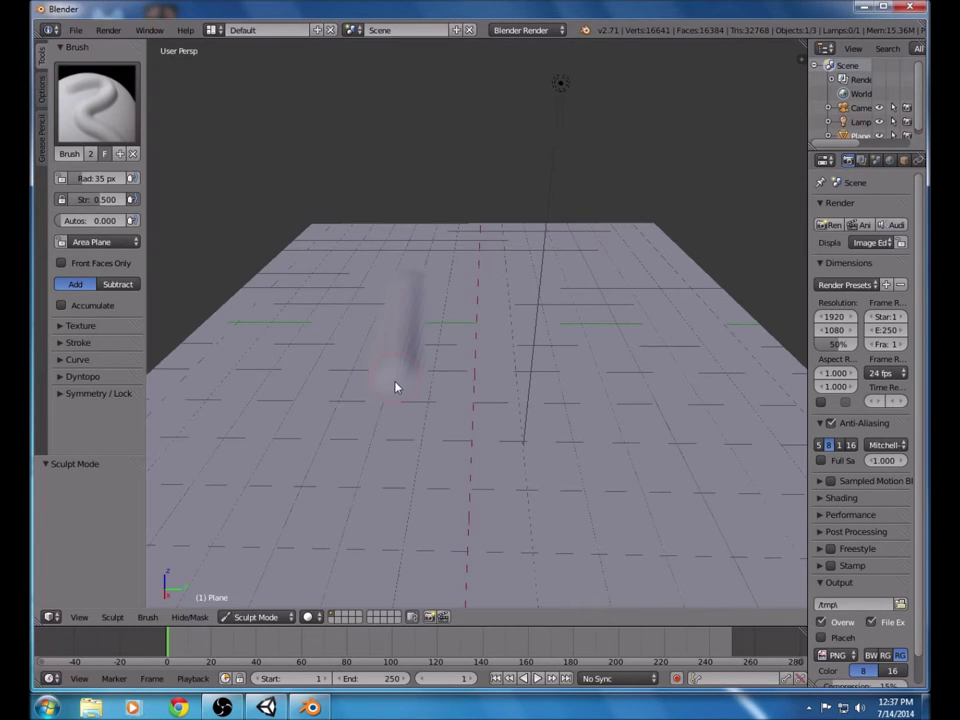
- Set the brush to Subtract and carve winding channels across the terrain plane at 35 px radius and 0.500 strength
click(118, 285)
mouse_move(437, 304)
mouse_down()
mouse_move(439, 381)
mouse_move(455, 458)
mouse_up()
drag(490, 229, 459, 313)
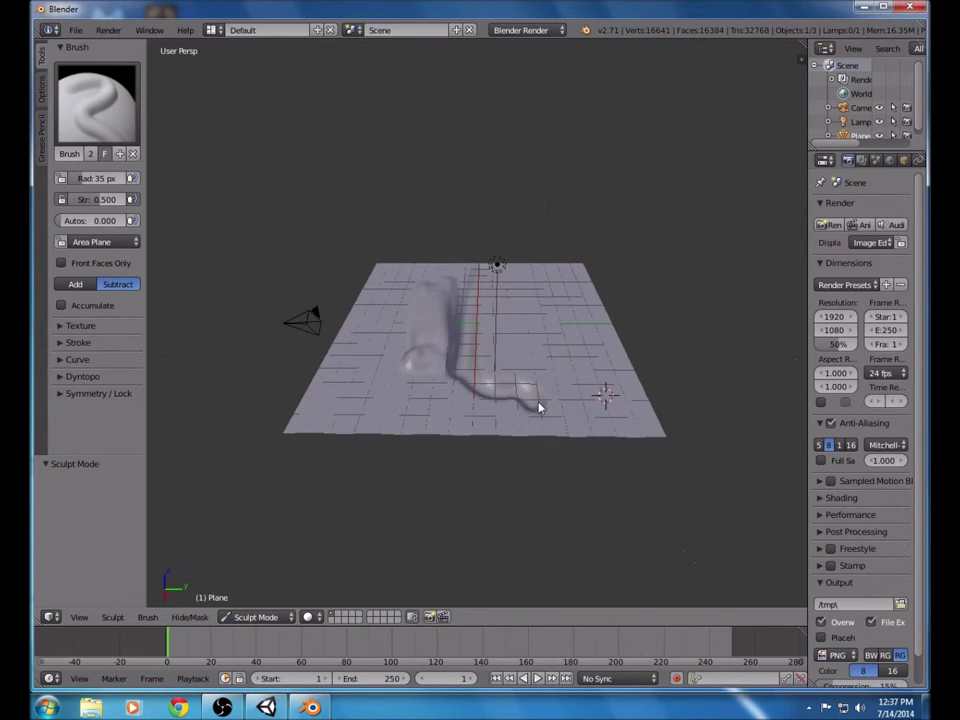
scroll(545, 436, up, 5)
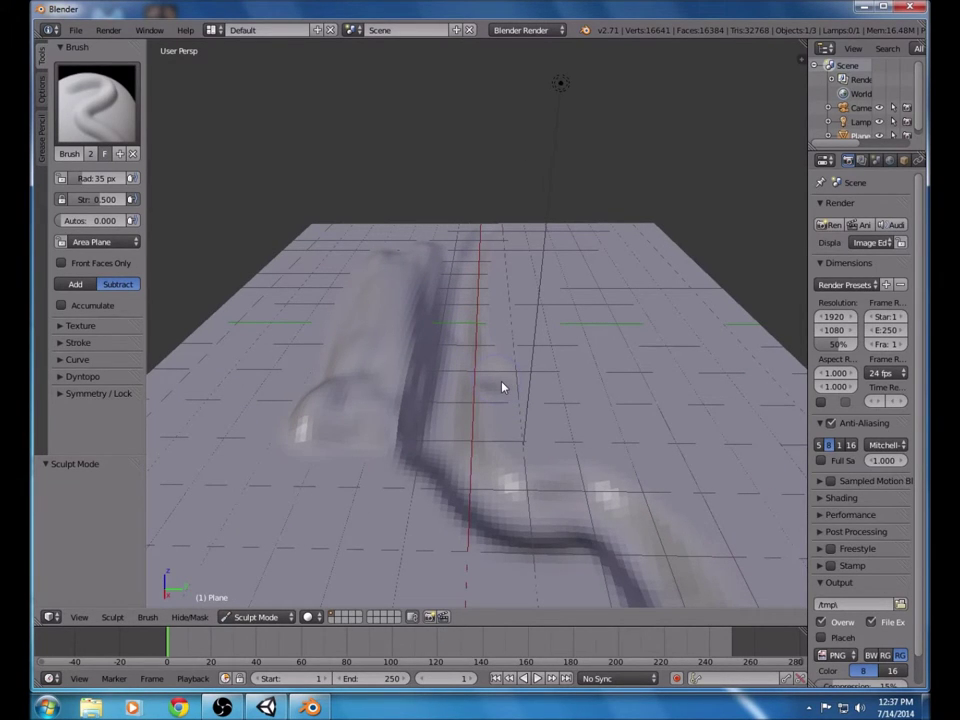
drag(500, 386, 800, 448)
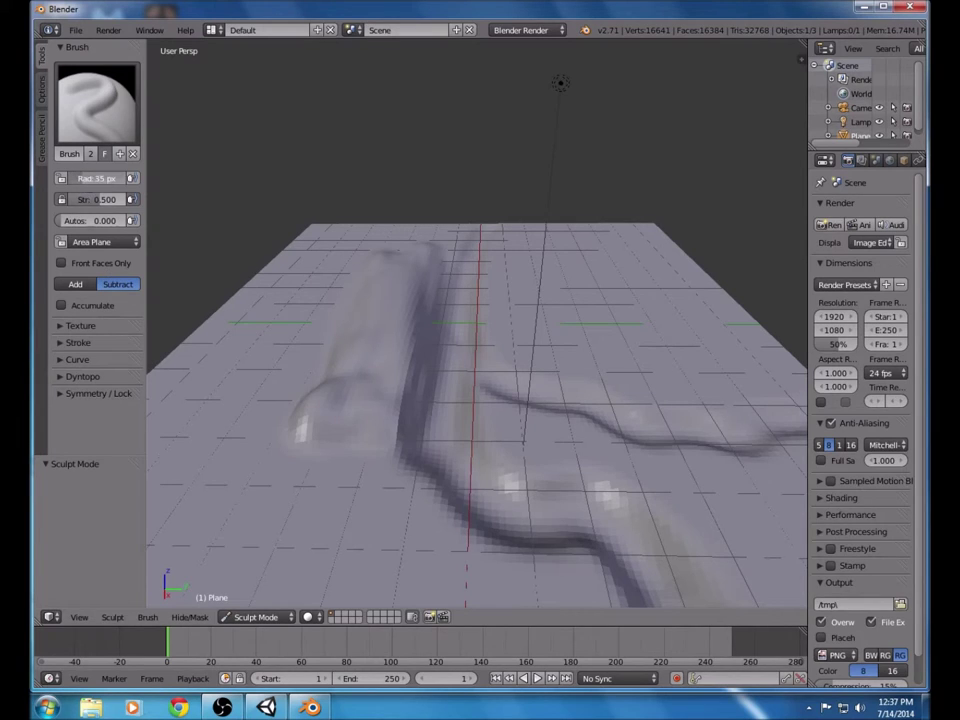
- Set the sculpt brush to Add with a 73 px radius and raise hills and ridges around the carved channels
drag(97, 178, 116, 258)
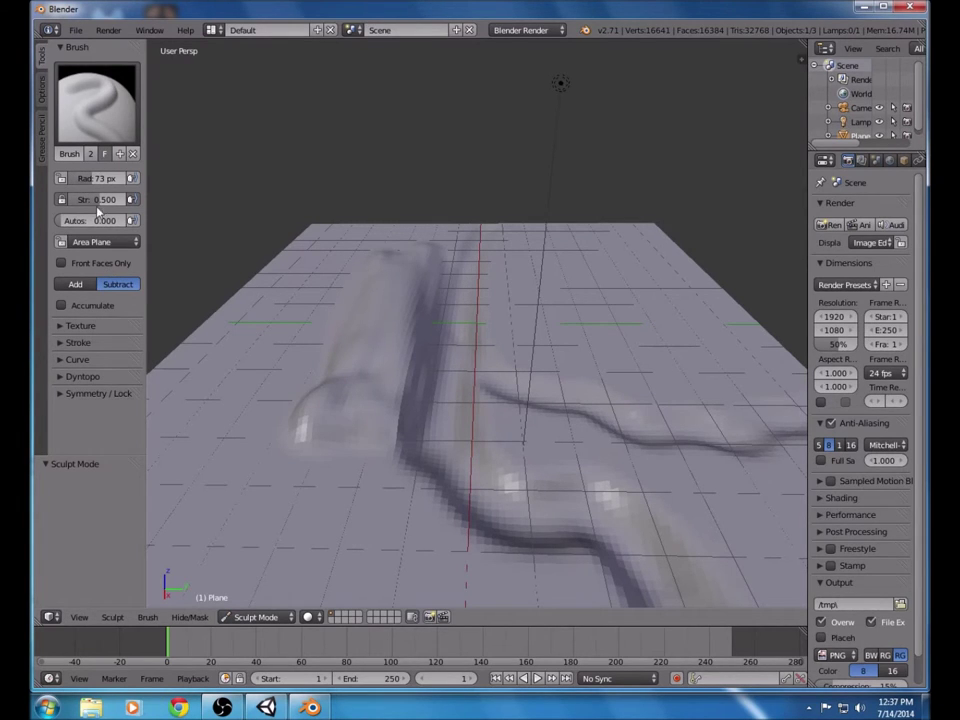
click(78, 285)
mouse_move(565, 311)
mouse_down()
mouse_move(601, 303)
mouse_move(575, 335)
mouse_up()
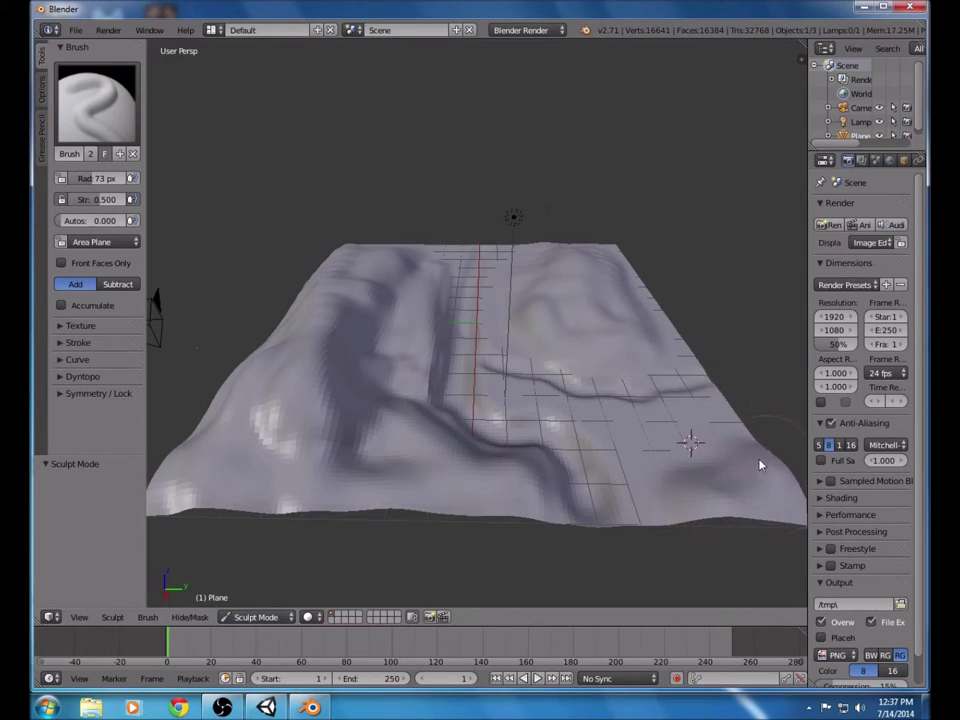
mouse_move(722, 414)
mouse_down()
mouse_move(696, 445)
mouse_move(643, 497)
mouse_up()
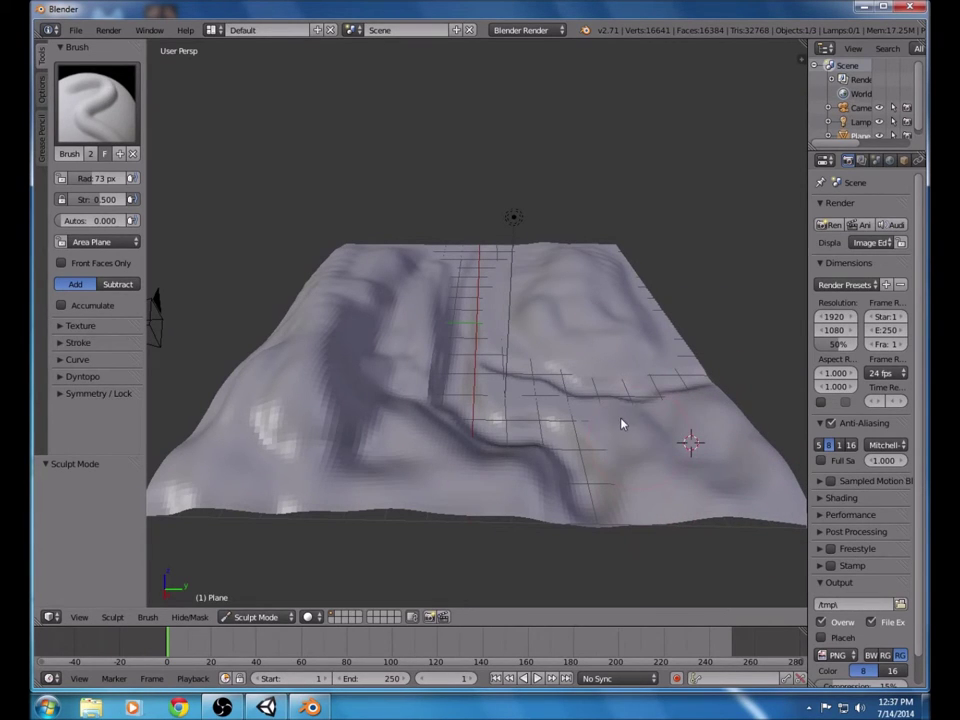
drag(501, 386, 669, 433)
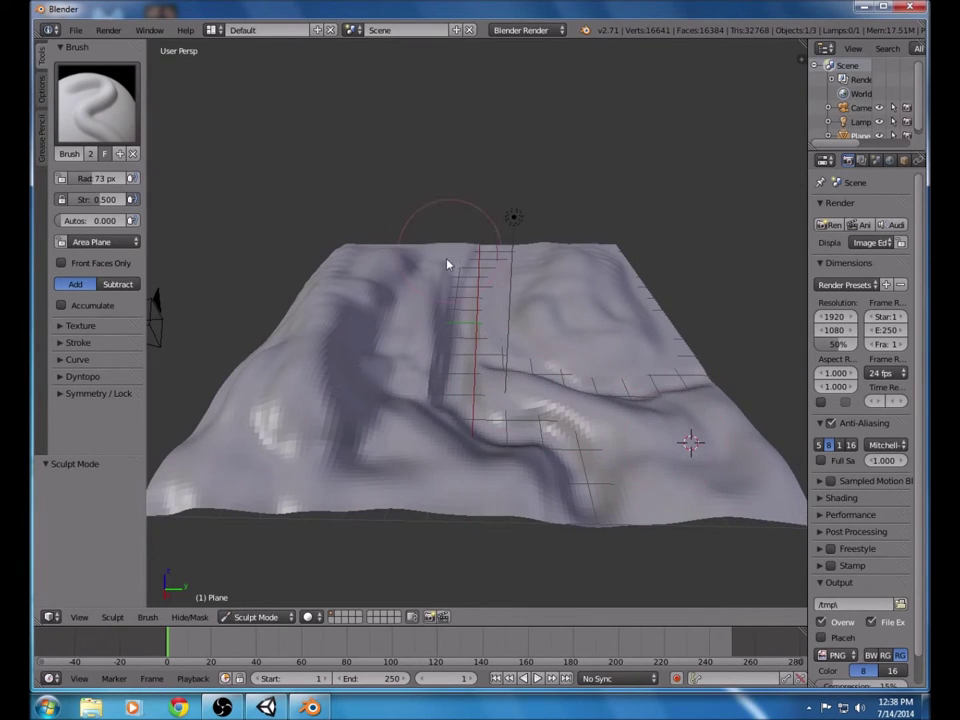
mouse_move(714, 274)
mouse_down()
mouse_move(665, 286)
mouse_move(655, 332)
mouse_move(667, 358)
mouse_move(492, 250)
mouse_move(462, 260)
mouse_up()
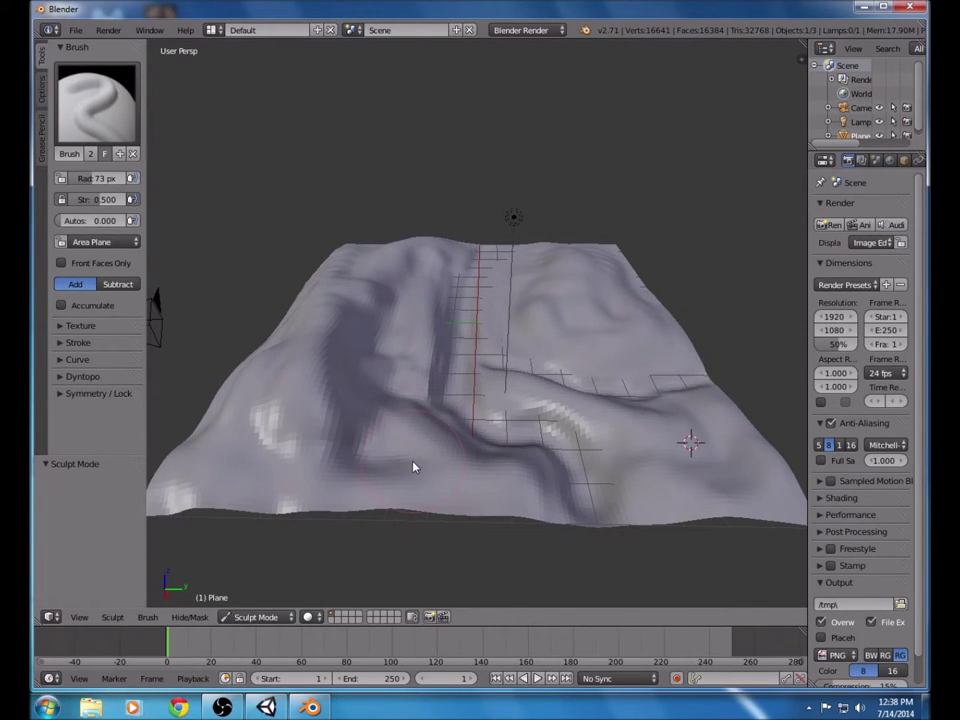
- Shade all faces of the terrain mesh smooth in Edit Mode, and return to Object Mode
click(256, 617)
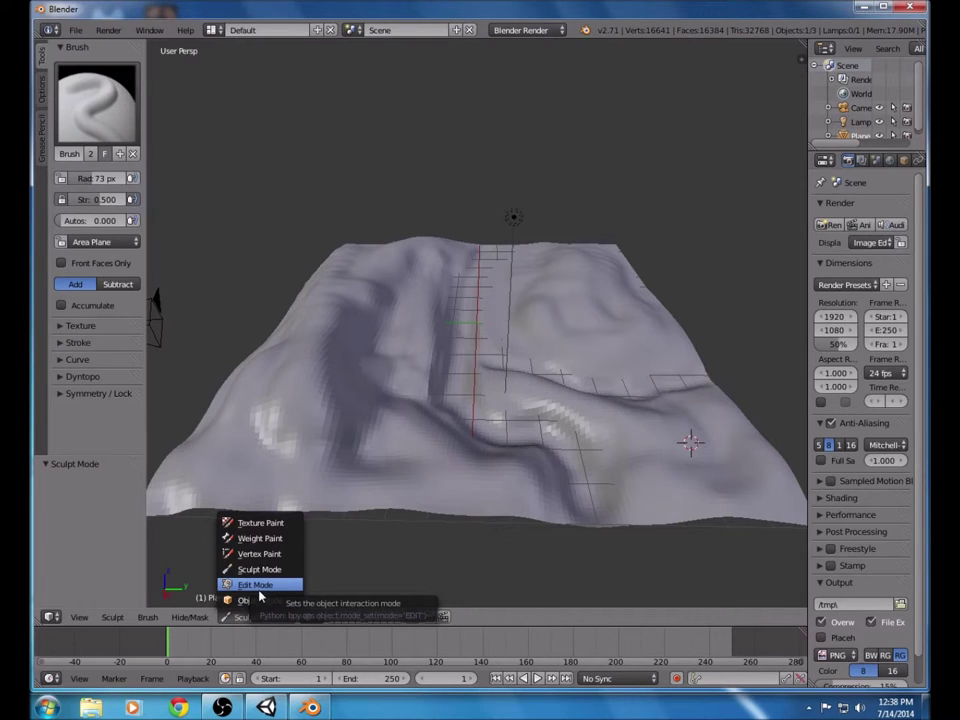
click(245, 617)
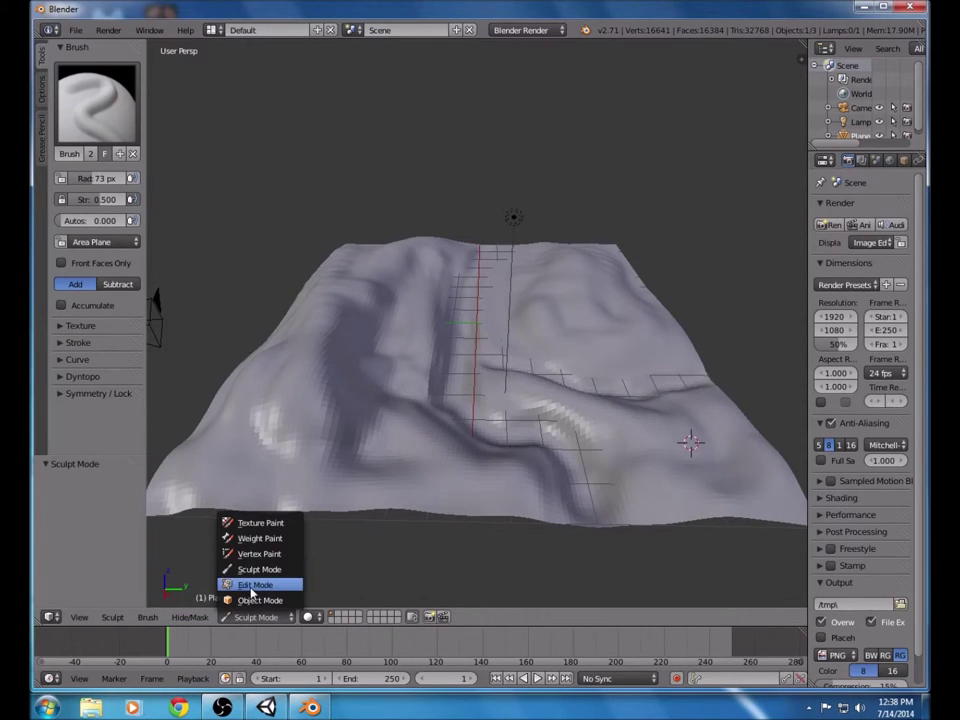
click(251, 584)
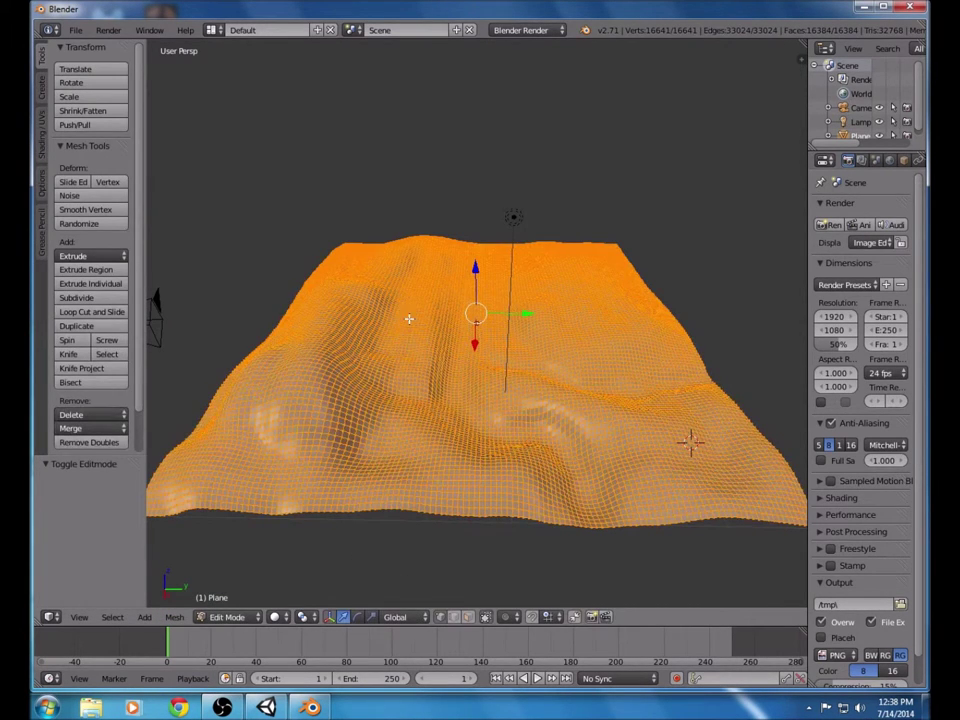
key(a)
key(a)
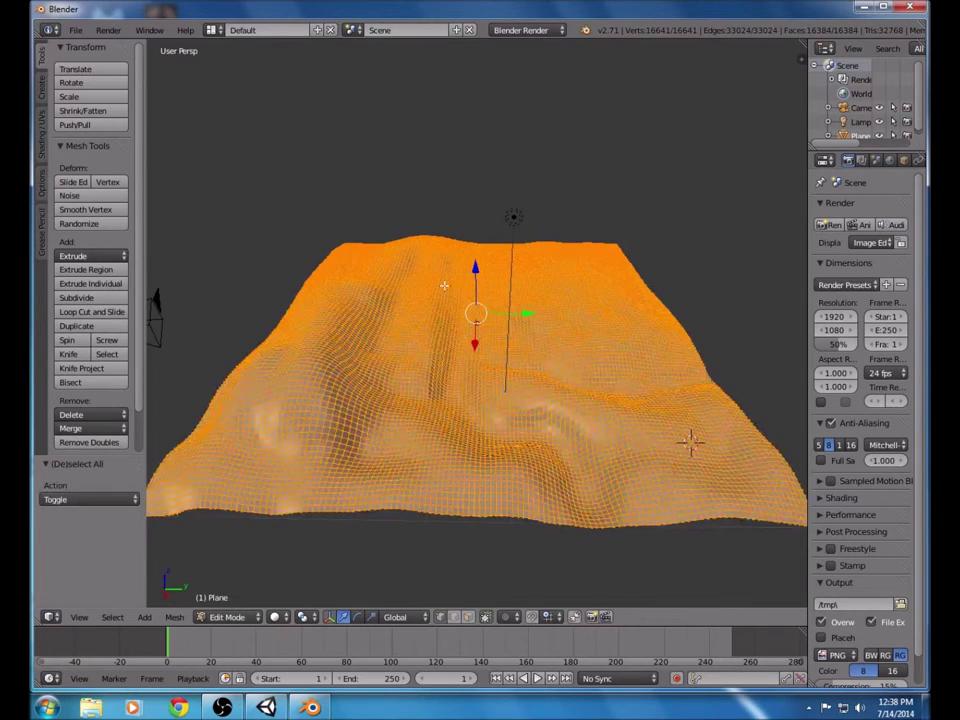
click(175, 617)
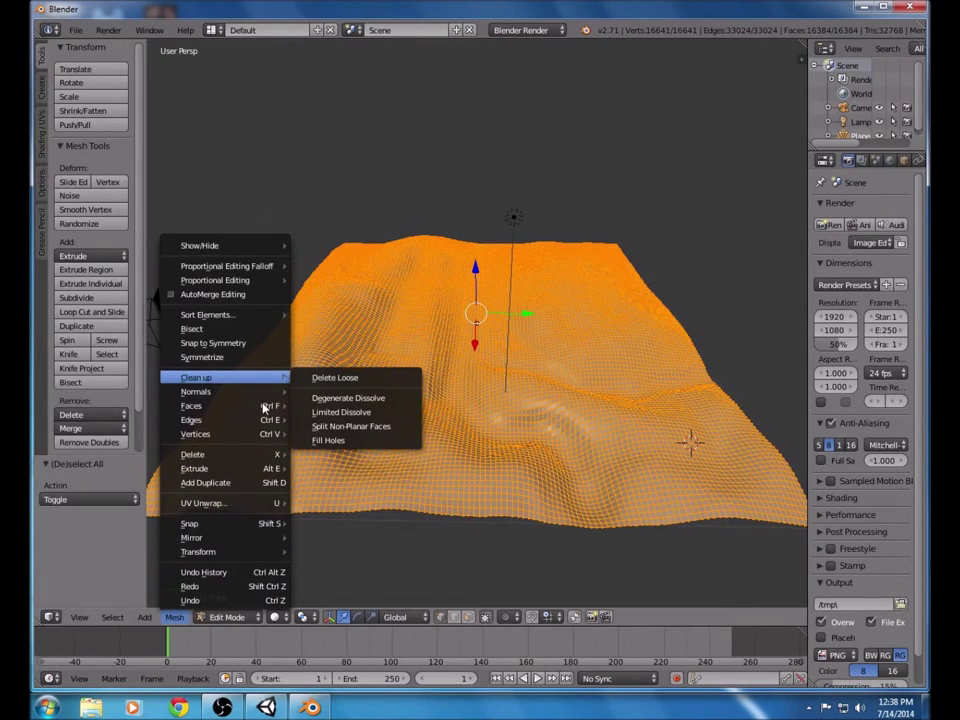
mouse_move(273, 411)
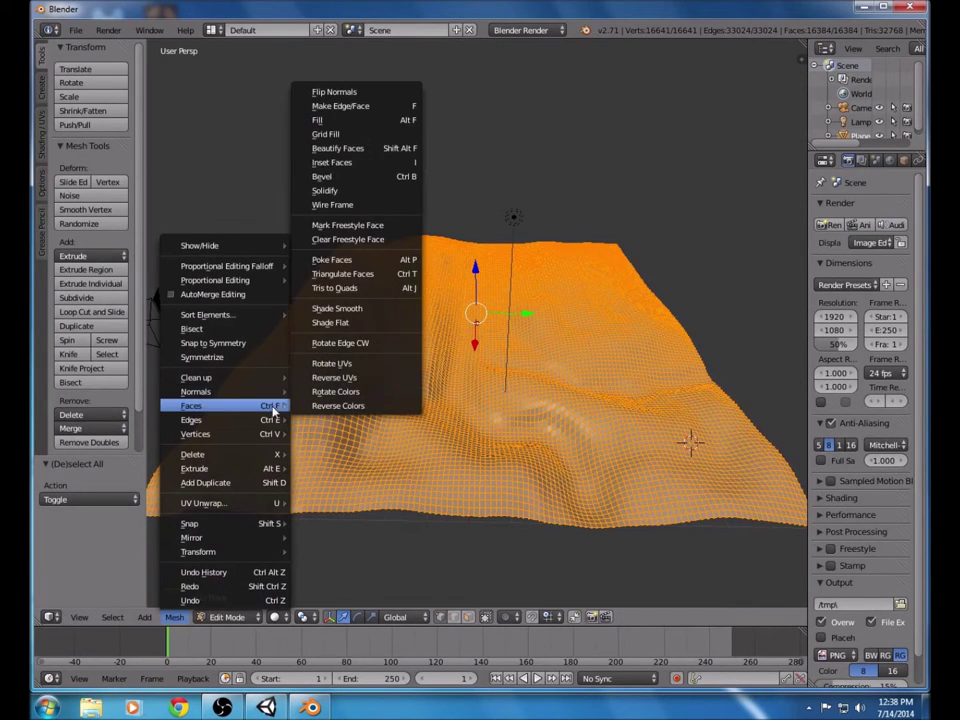
click(375, 310)
click(228, 617)
click(236, 601)
middle_drag(450, 536, 221, 549)
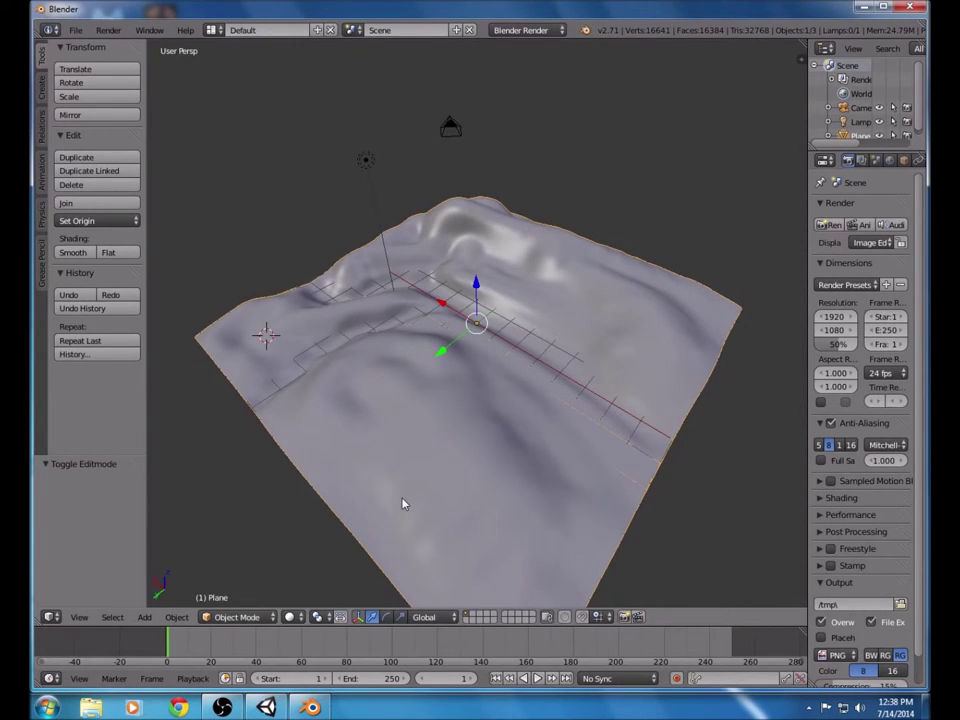
- Put the terrain back in Edit Mode and UV-unwrap the whole mesh with Unwrap
click(237, 617)
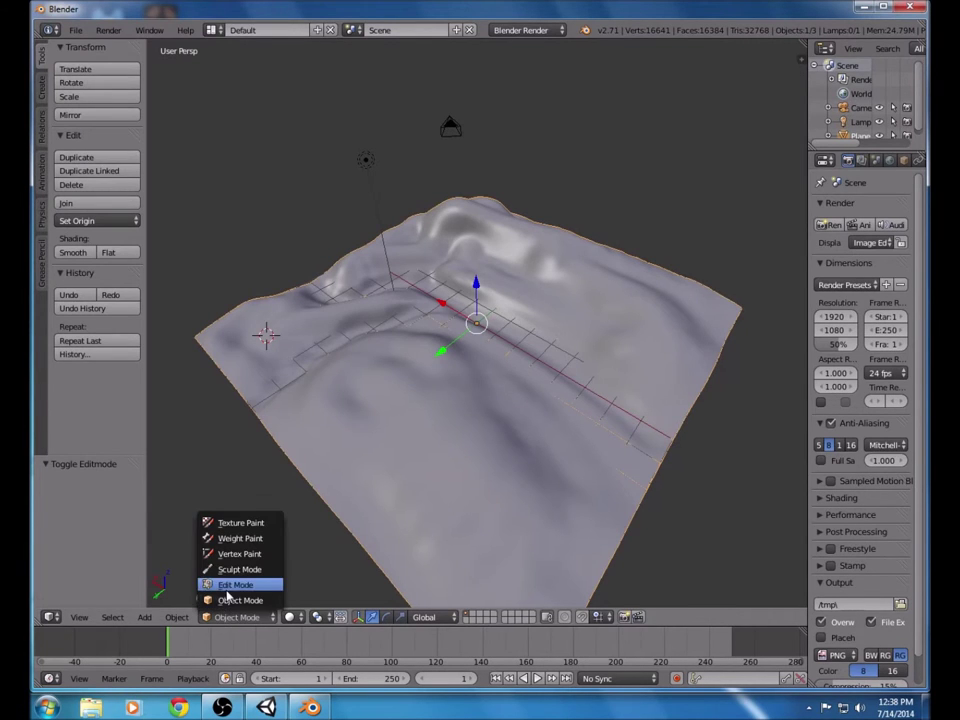
click(226, 588)
key(u)
click(225, 585)
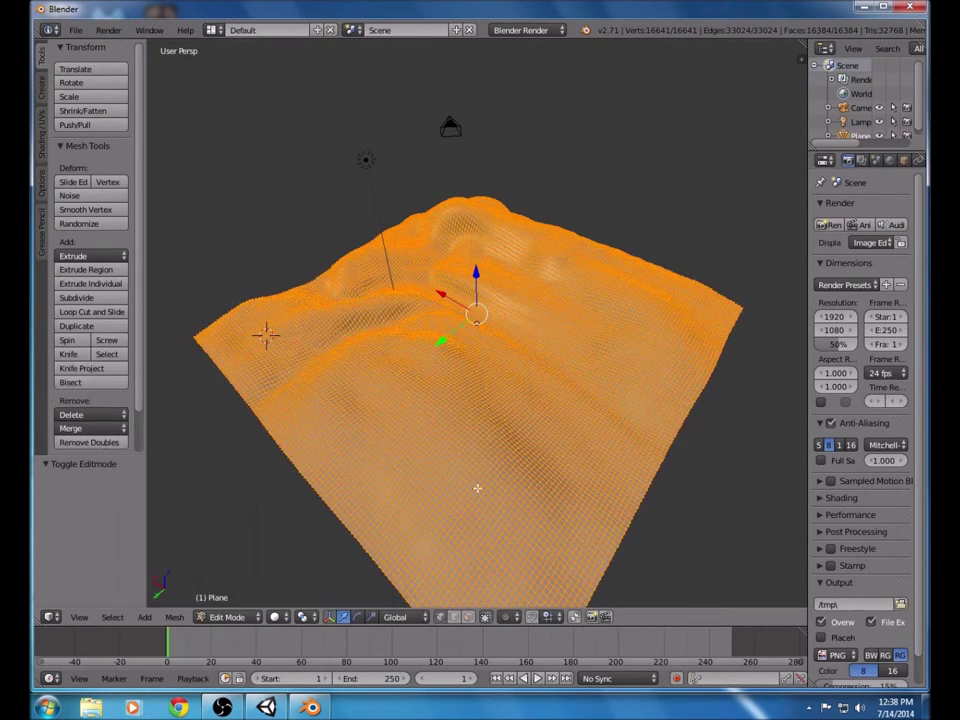
click(356, 583)
key(u)
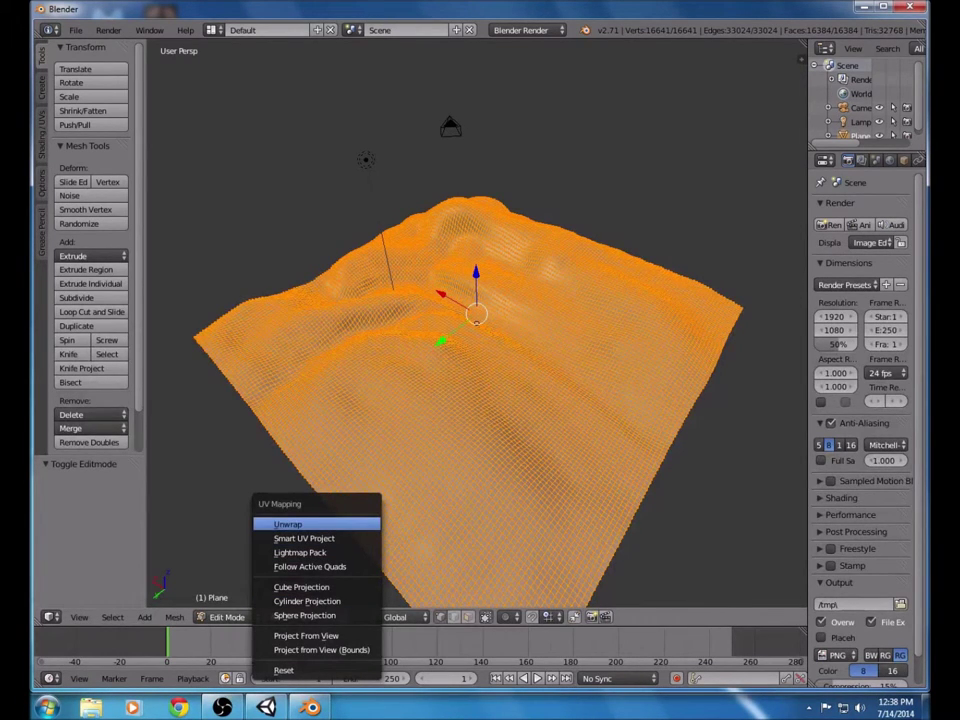
key(Return)
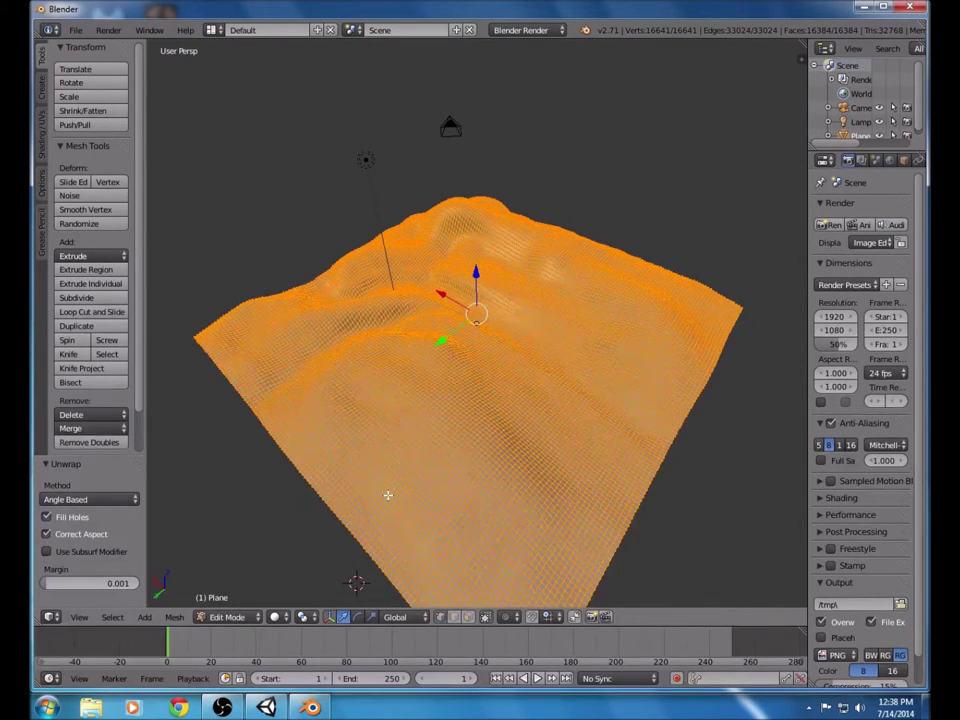
- Start an Autodesk FBX export and browse to the Assets folder of the FirstGameTutorial project
click(77, 29)
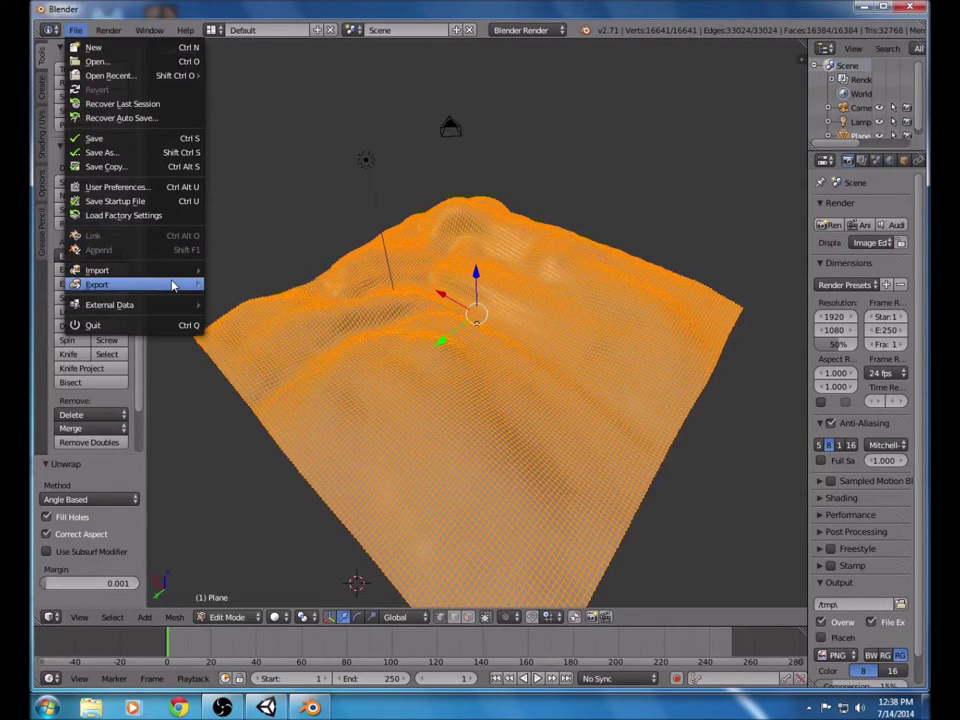
mouse_move(178, 285)
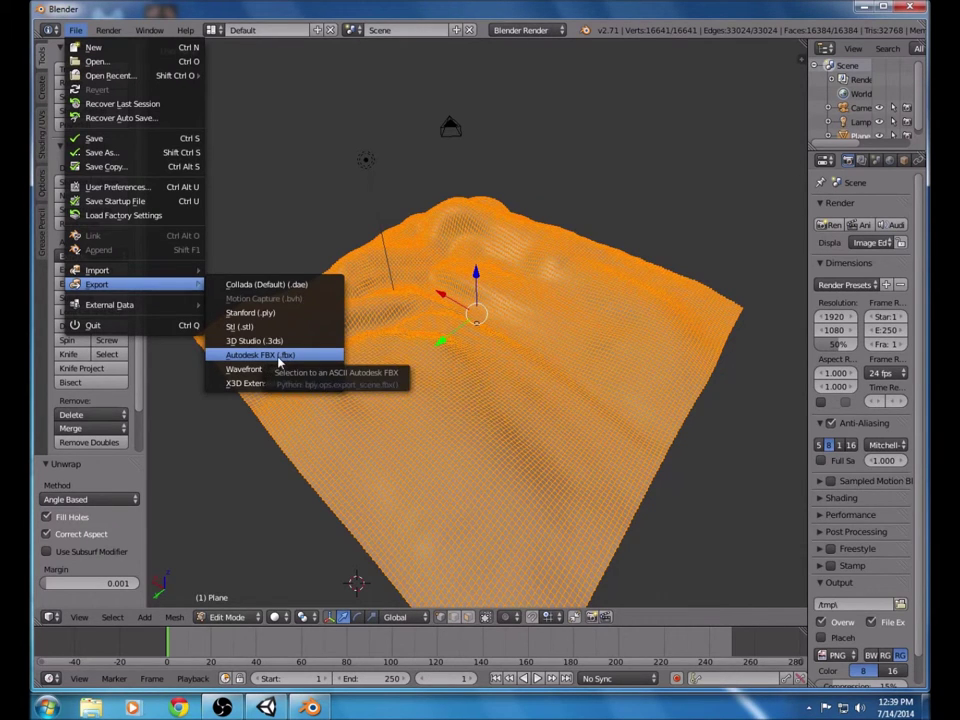
click(278, 358)
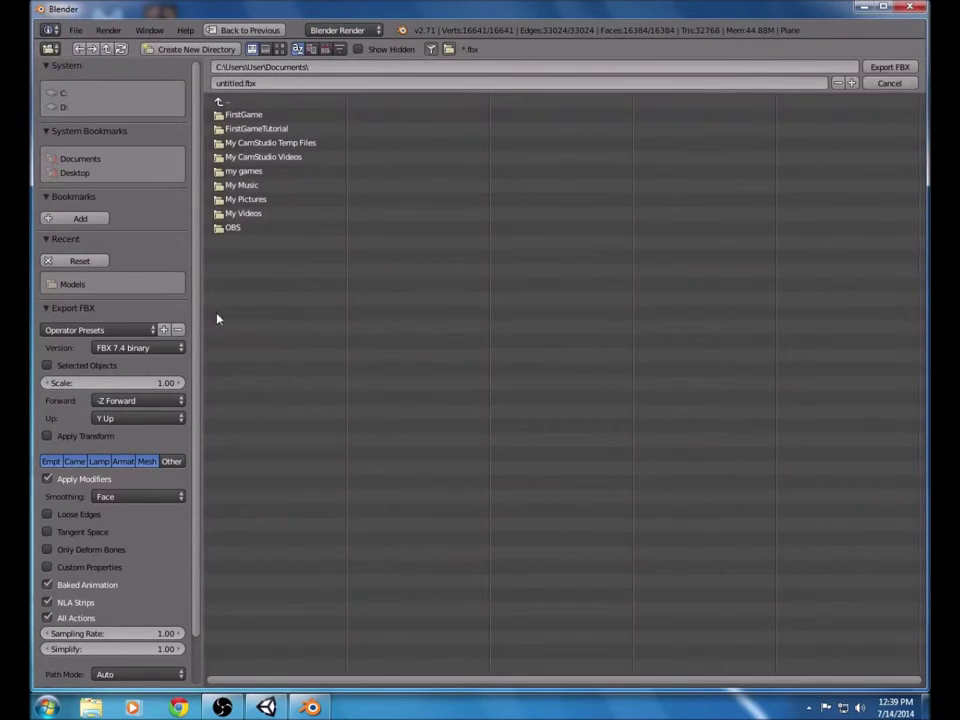
click(281, 129)
click(256, 117)
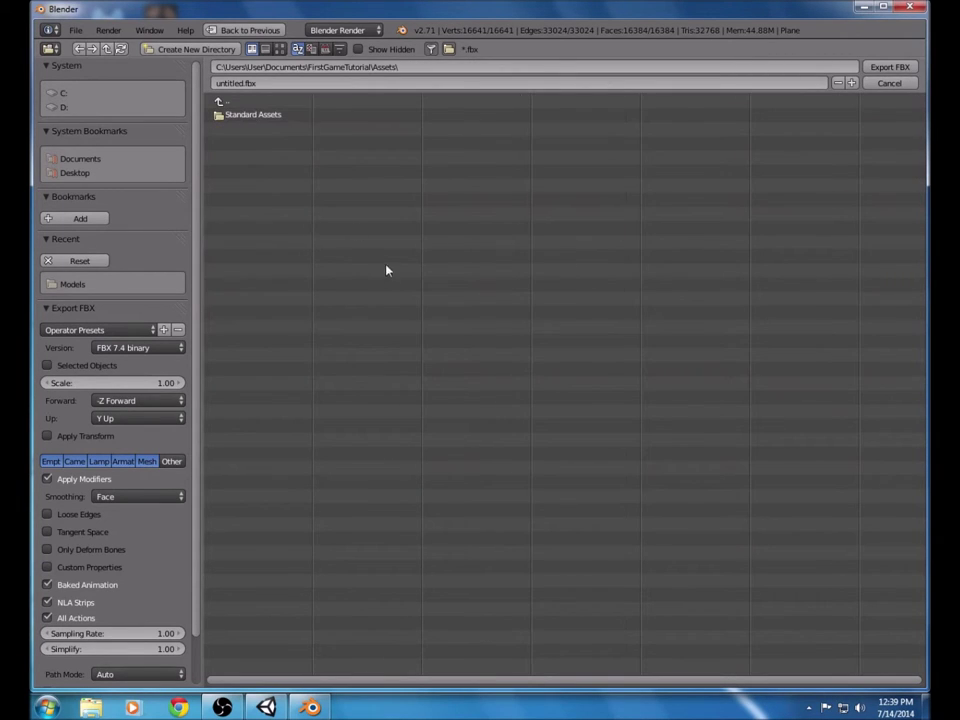
- Create a new directory named Models inside the Assets folder as the export destination
click(407, 66)
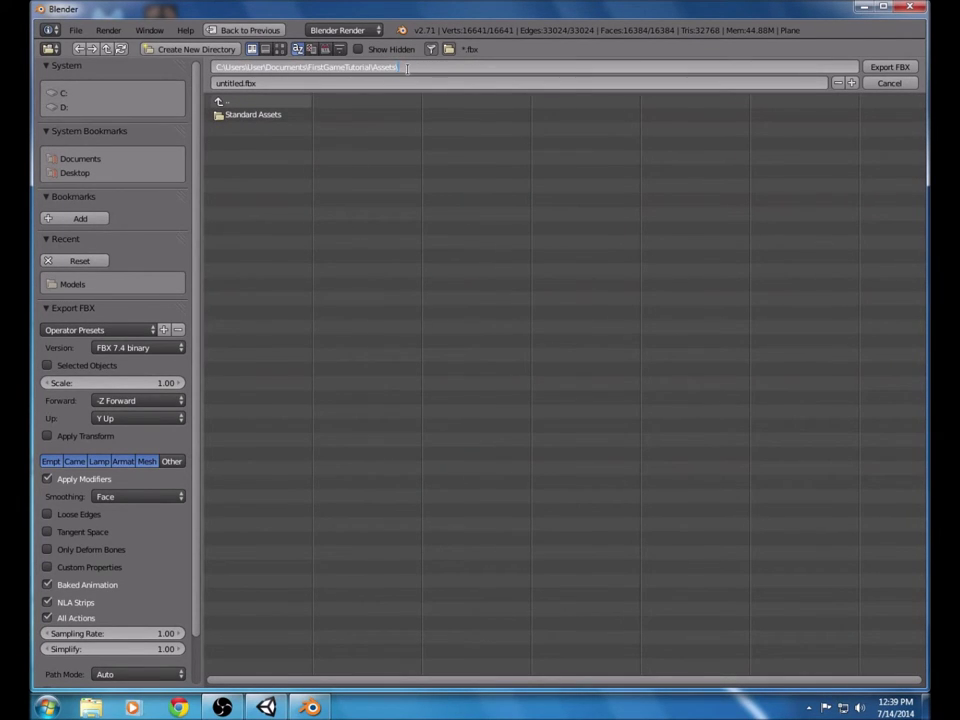
text(Mo)
key(Return)
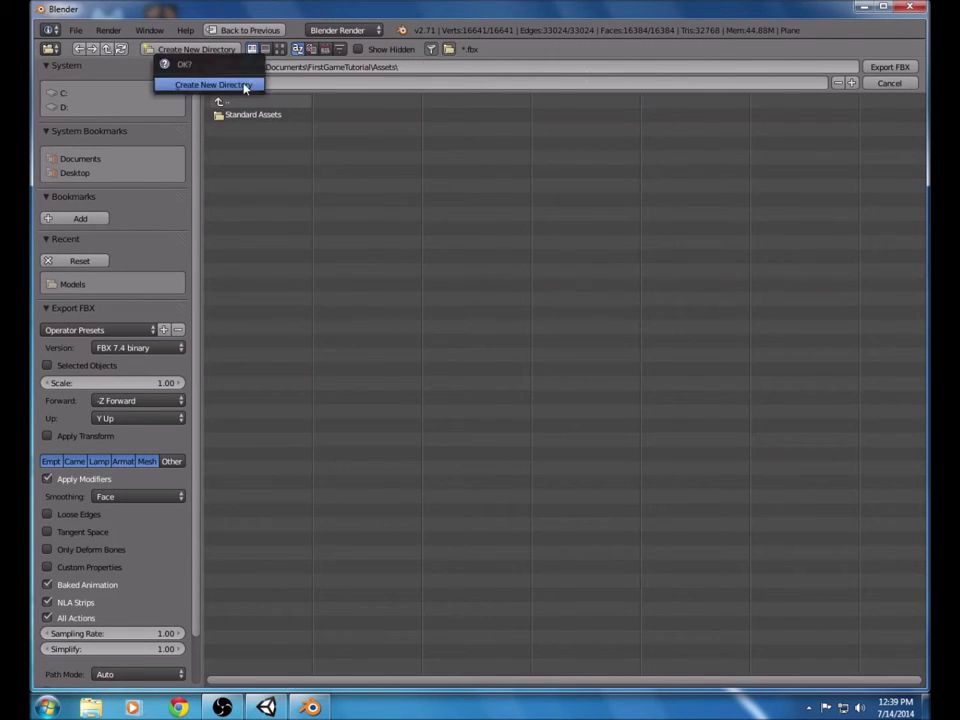
click(215, 84)
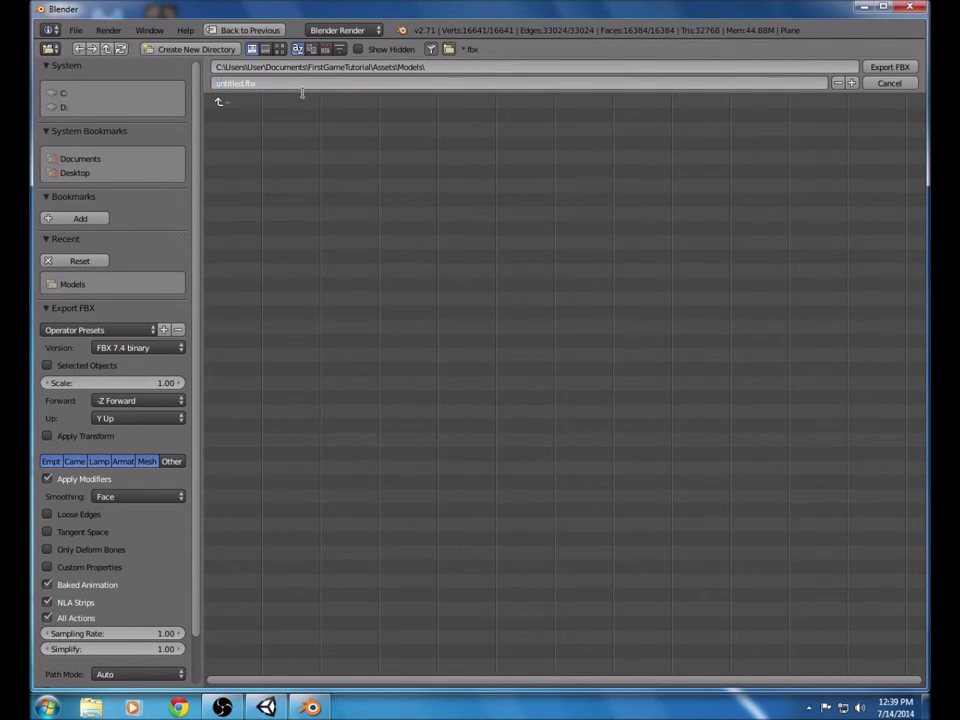
- Name the export file Terrain and export the FBX into the Models folder
text(u)
text(Te)
text(rrain)
key(Return)
key(Return)
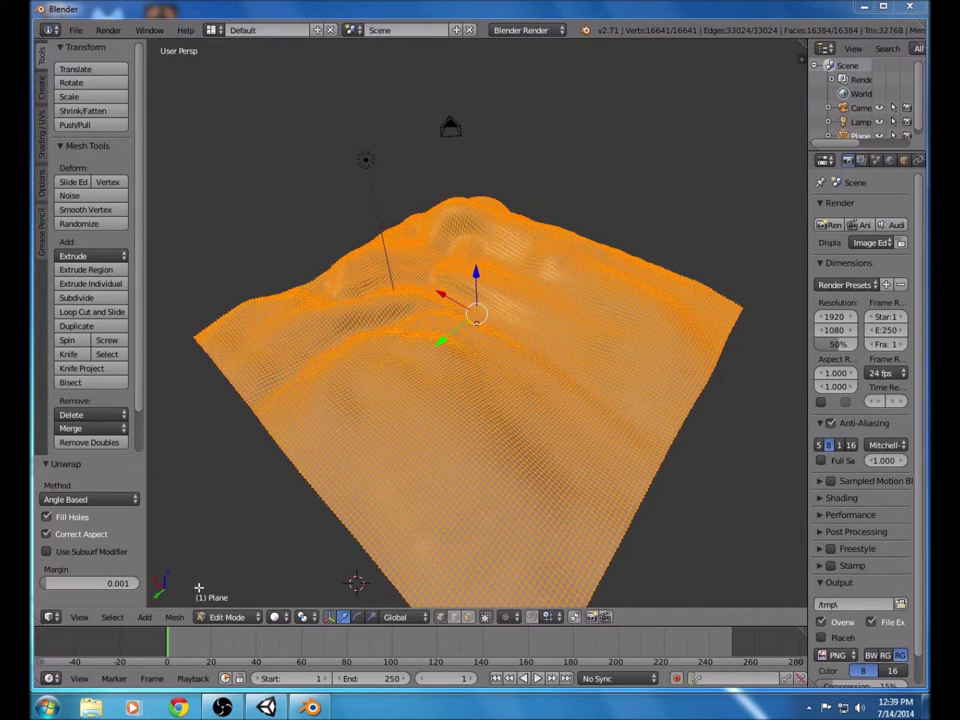
- Switch to Unity and select the Terrain model in the project's Models folder
click(268, 707)
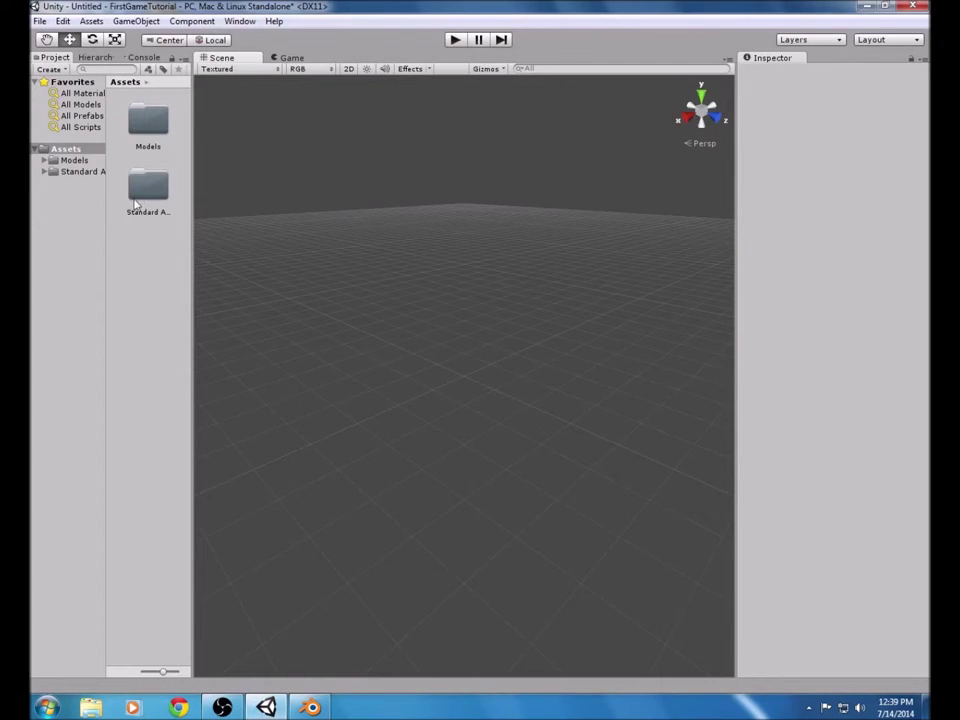
click(74, 160)
click(147, 192)
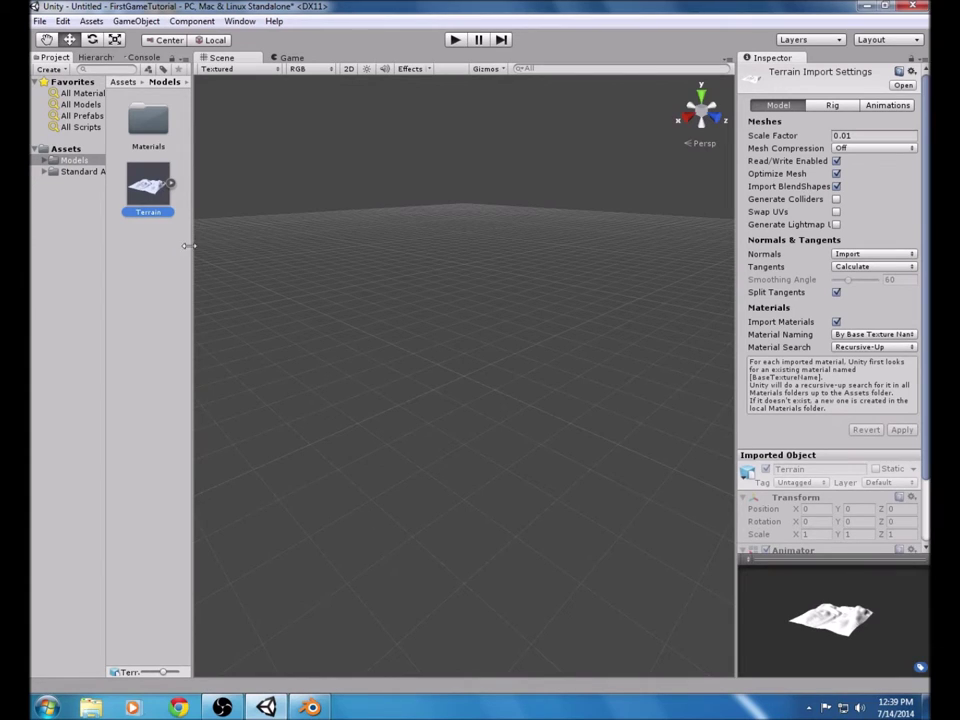
- Set the Terrain model's import Scale Factor to 1, enable Generate Colliders, and apply the import settings
click(858, 137)
click(866, 135)
text(1)
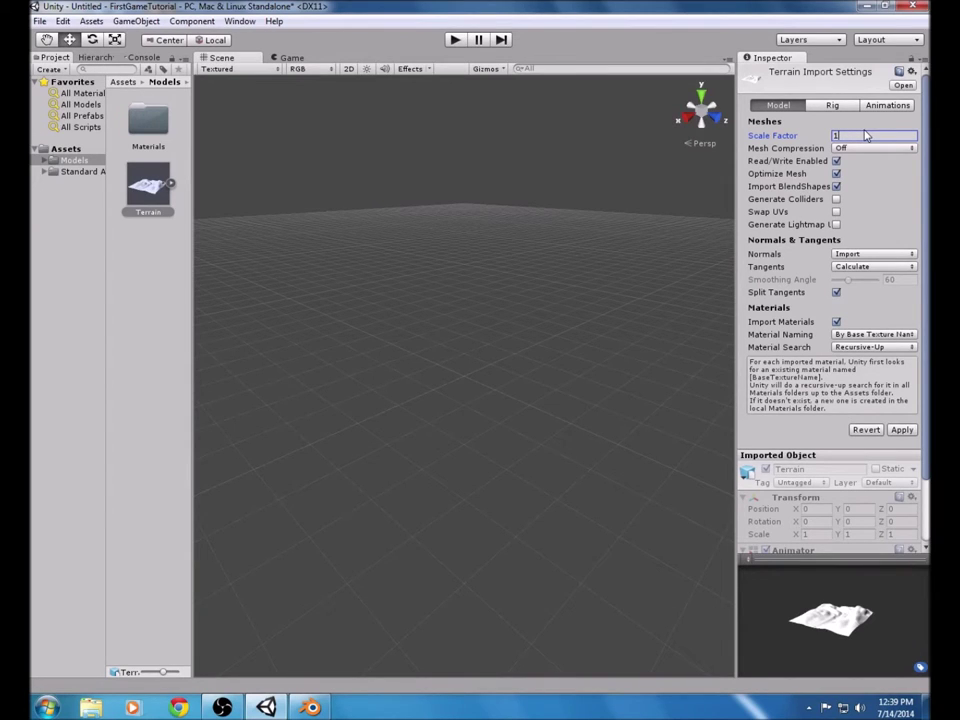
click(836, 199)
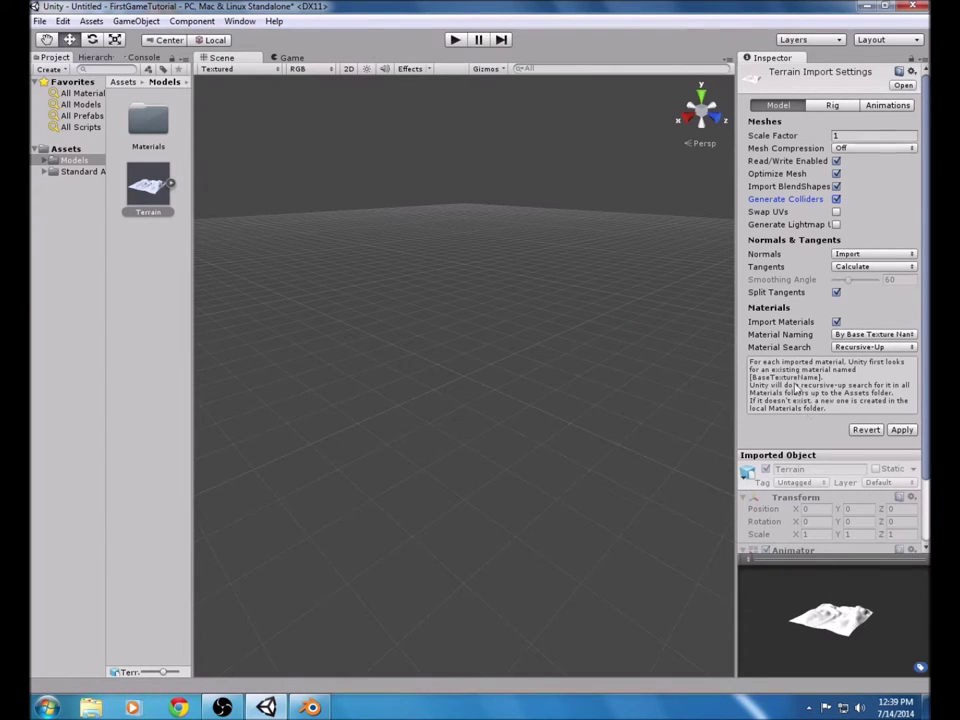
click(902, 429)
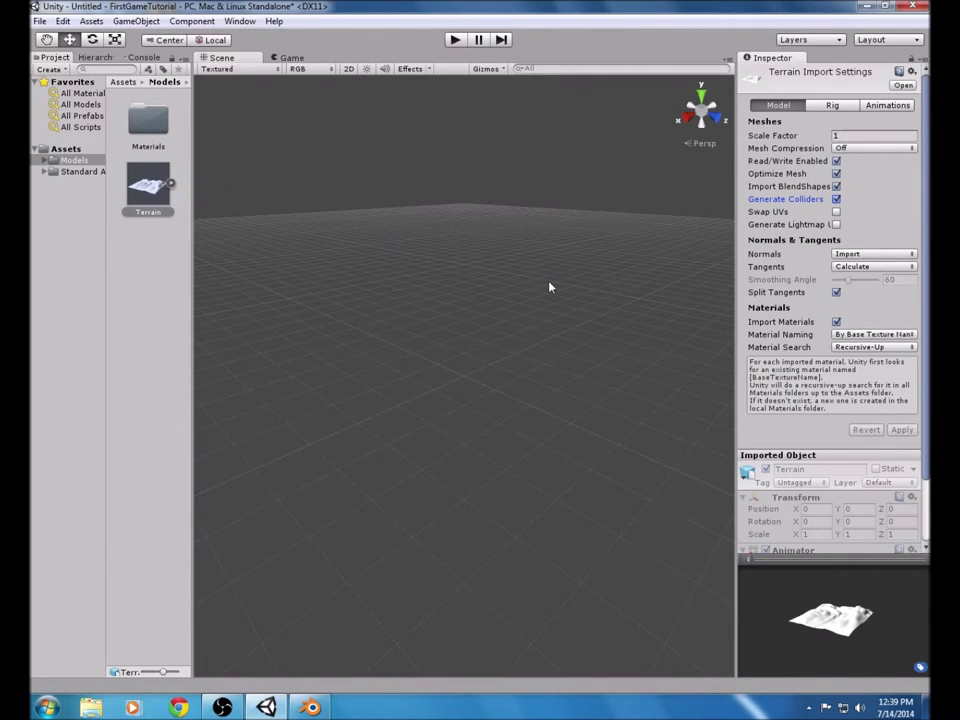
- Place the Terrain model from the Models folder into the scene near the middle of the grid
scroll(549, 284, up, 4)
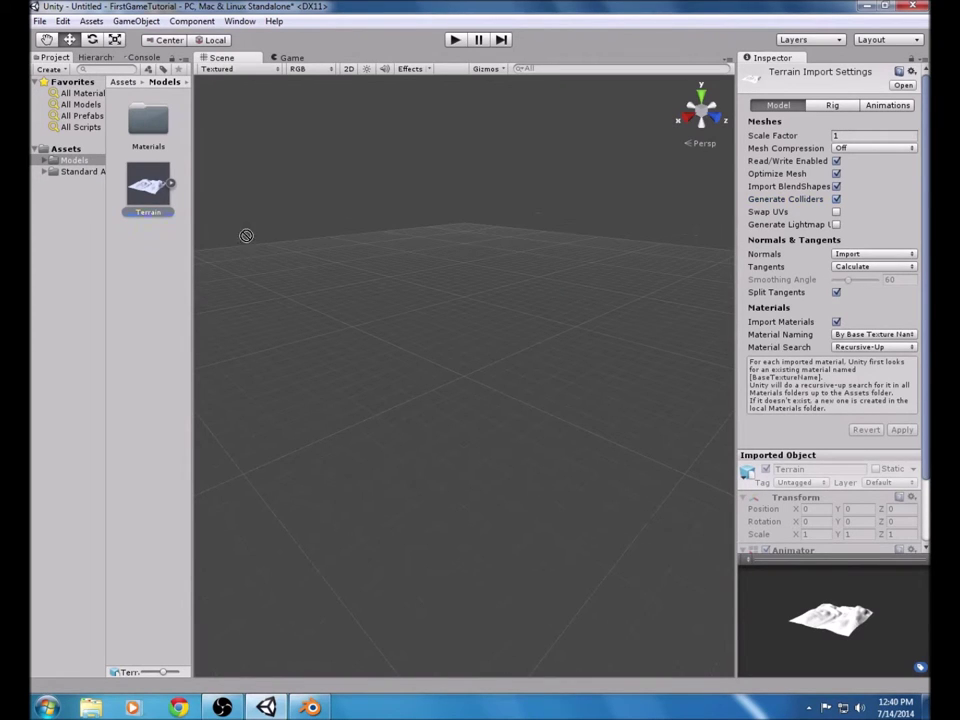
drag(465, 354, 435, 388)
scroll(435, 380, down, 4)
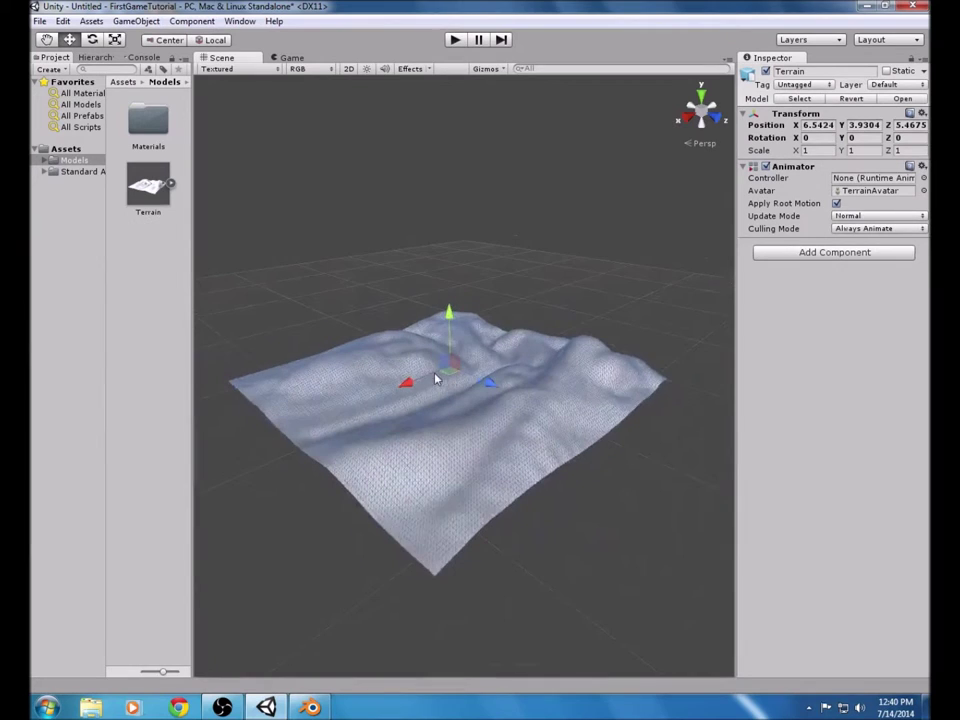
- Set the Terrain object's scale to 50 on the X, Y and Z axes
click(818, 150)
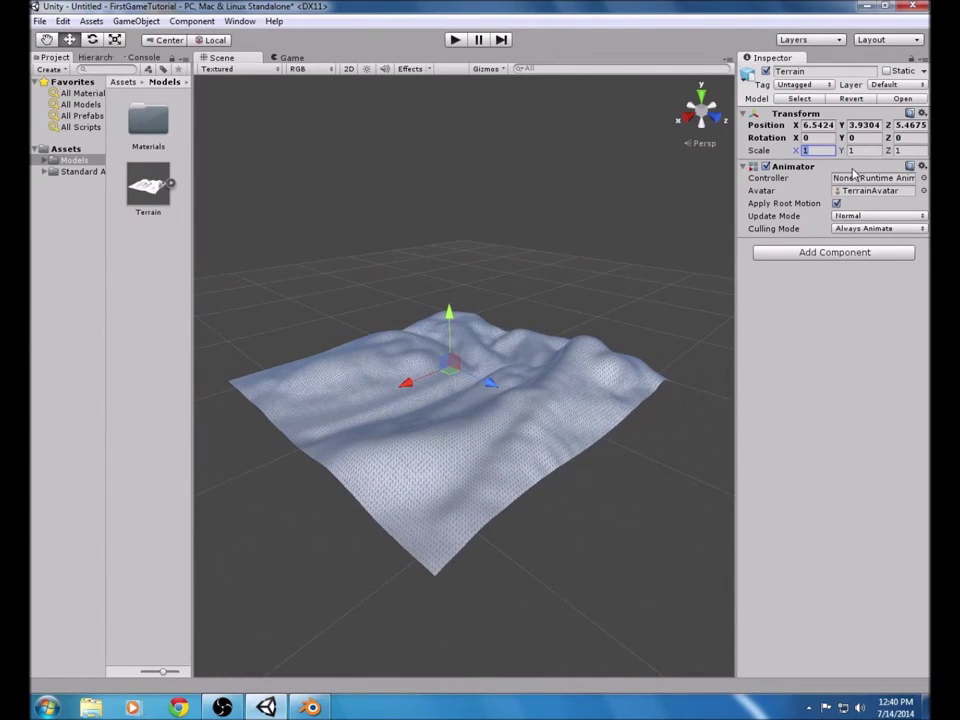
text(50)
click(860, 150)
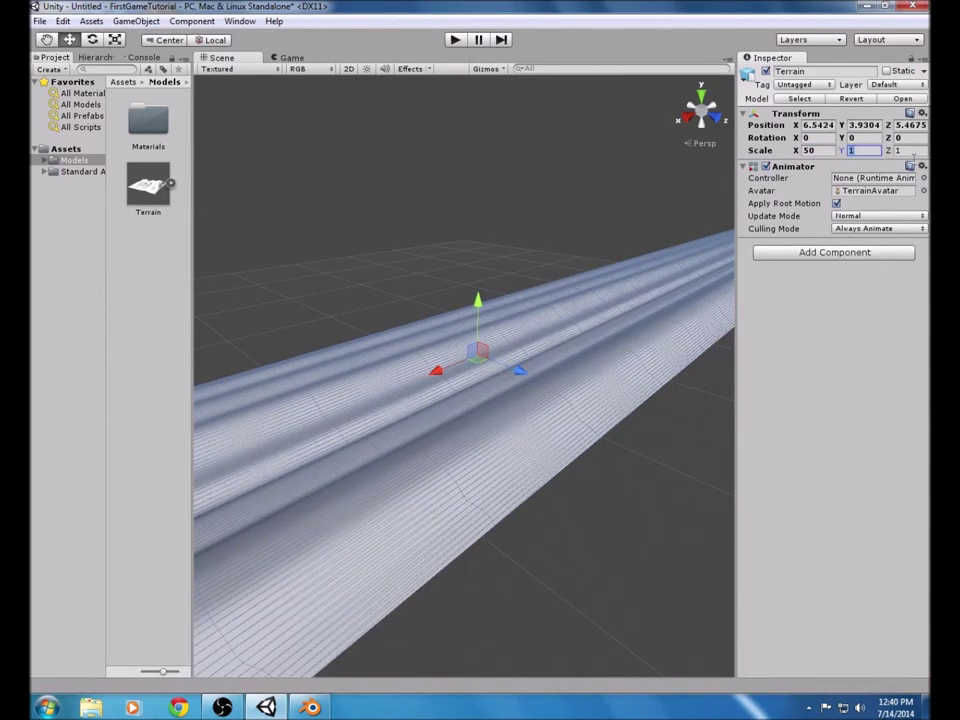
text(50)
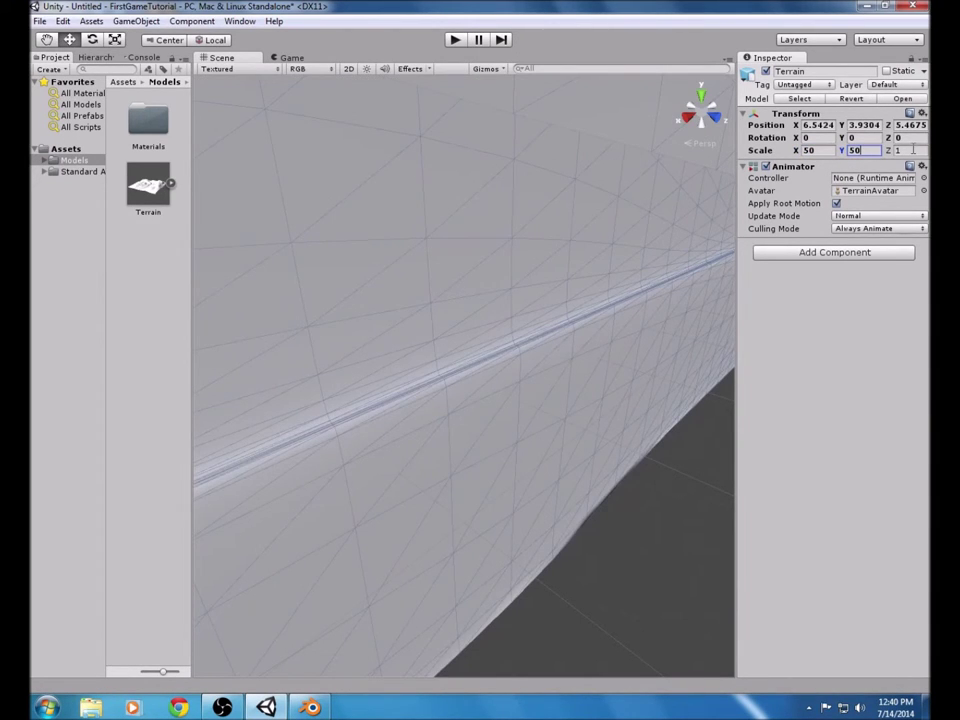
click(913, 150)
text(50)
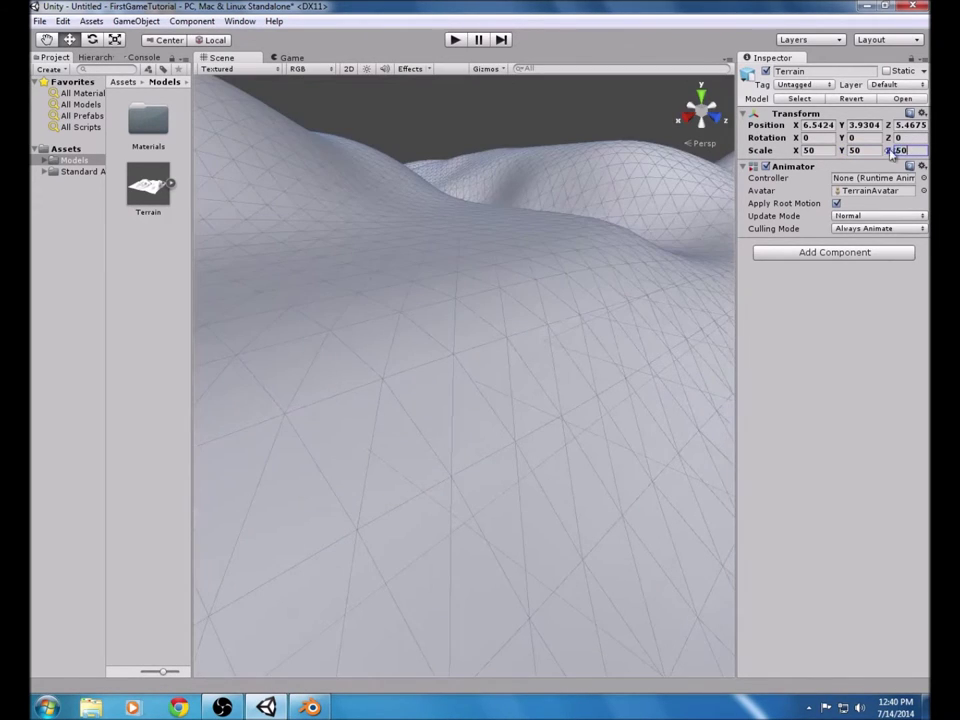
- Examine the scaled terrain in the scene from farther away and from several sides
click(645, 168)
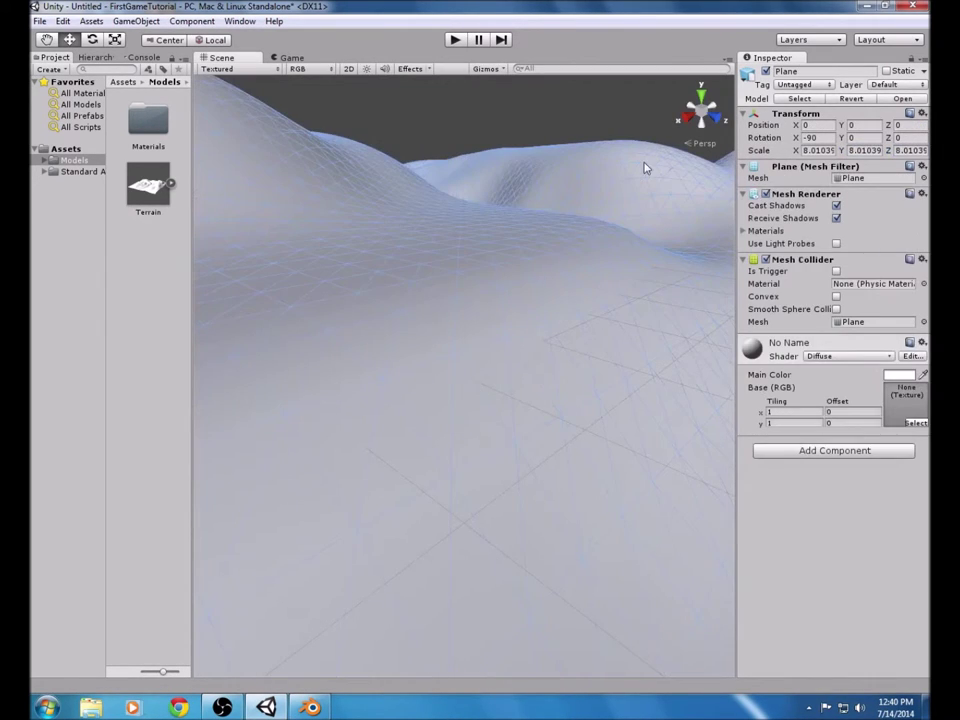
click(606, 126)
scroll(606, 126, down, 5)
scroll(593, 134, down, 10)
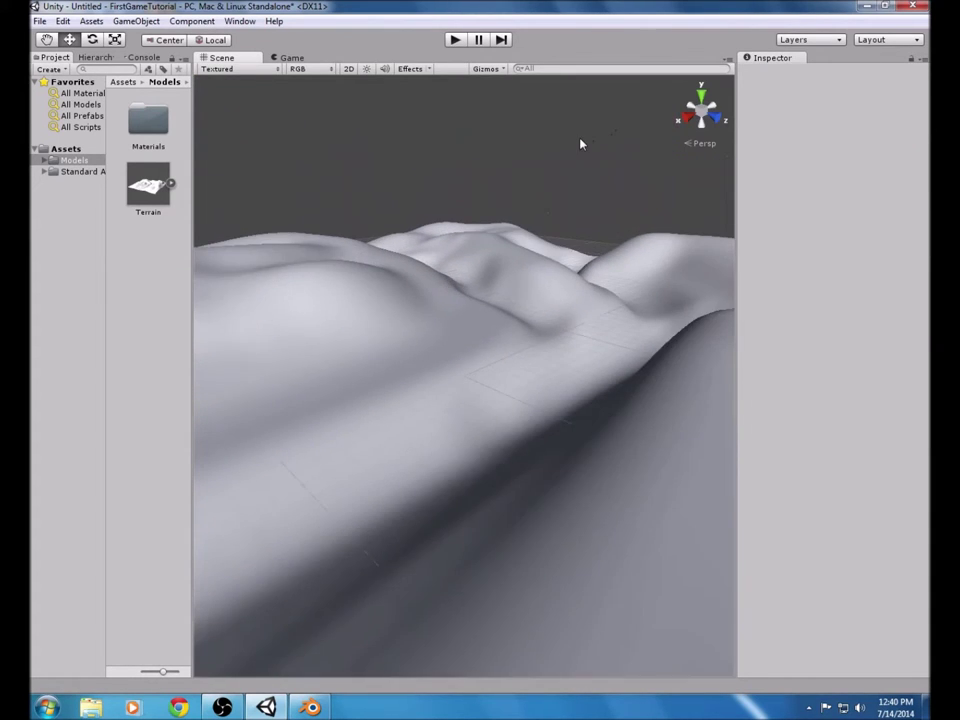
right_drag(467, 242, 445, 250)
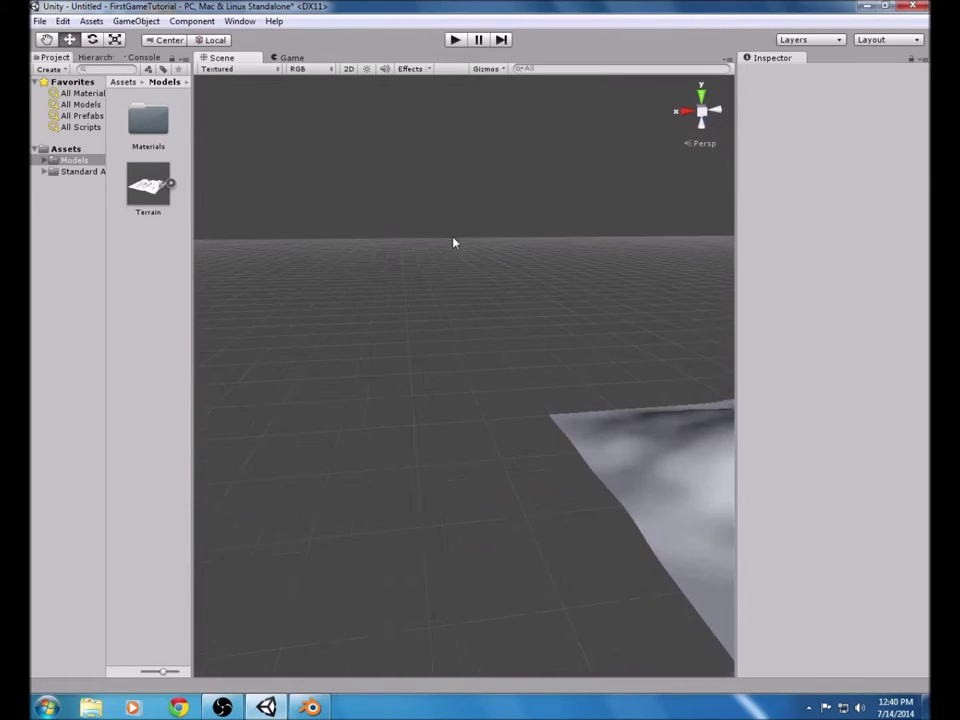
right_drag(523, 259, 536, 196)
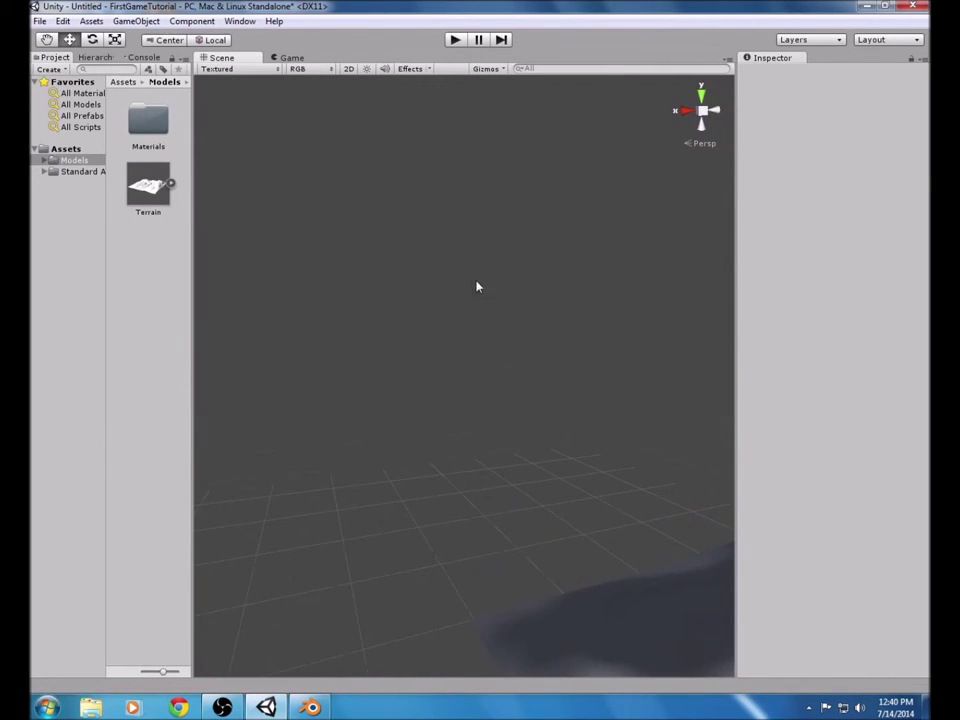
right_drag(512, 326, 32, 380)
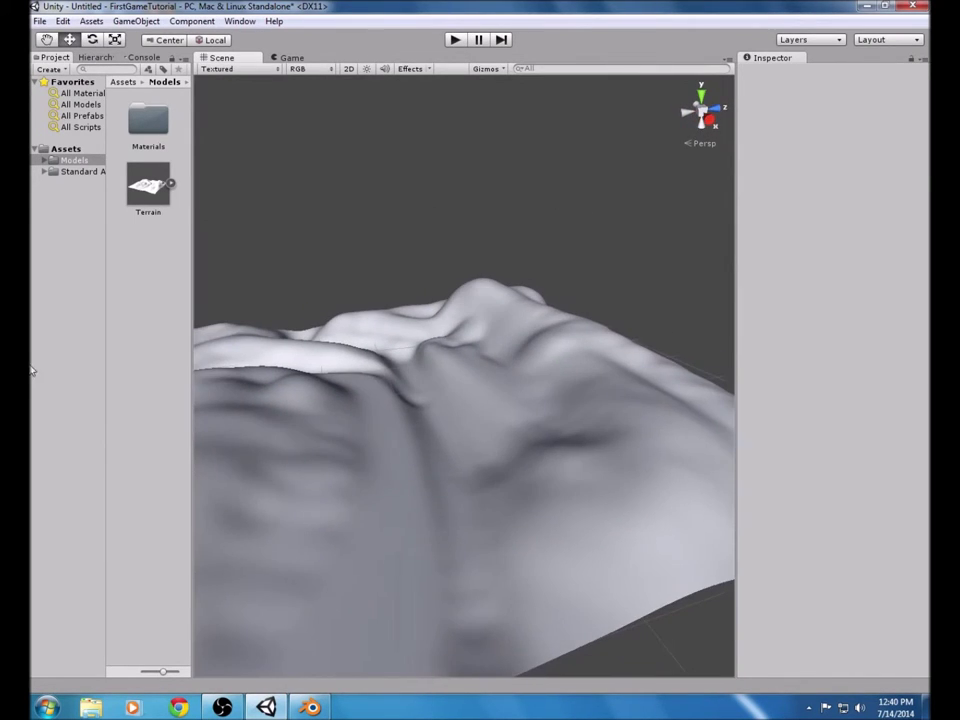
- Create a new material named Terrain in the Models folder
click(48, 69)
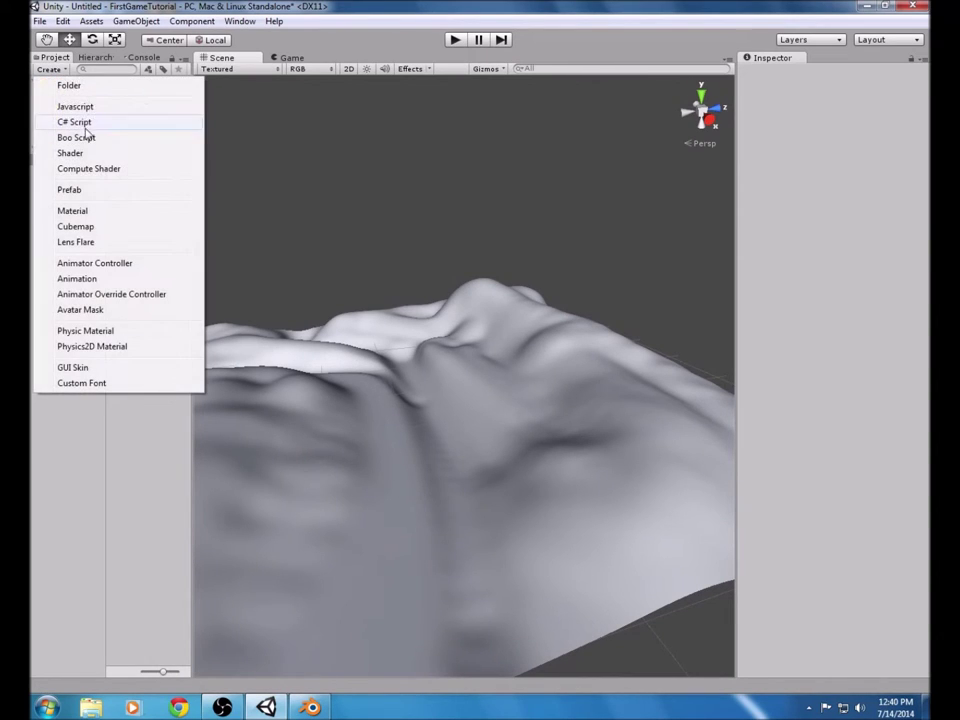
click(112, 210)
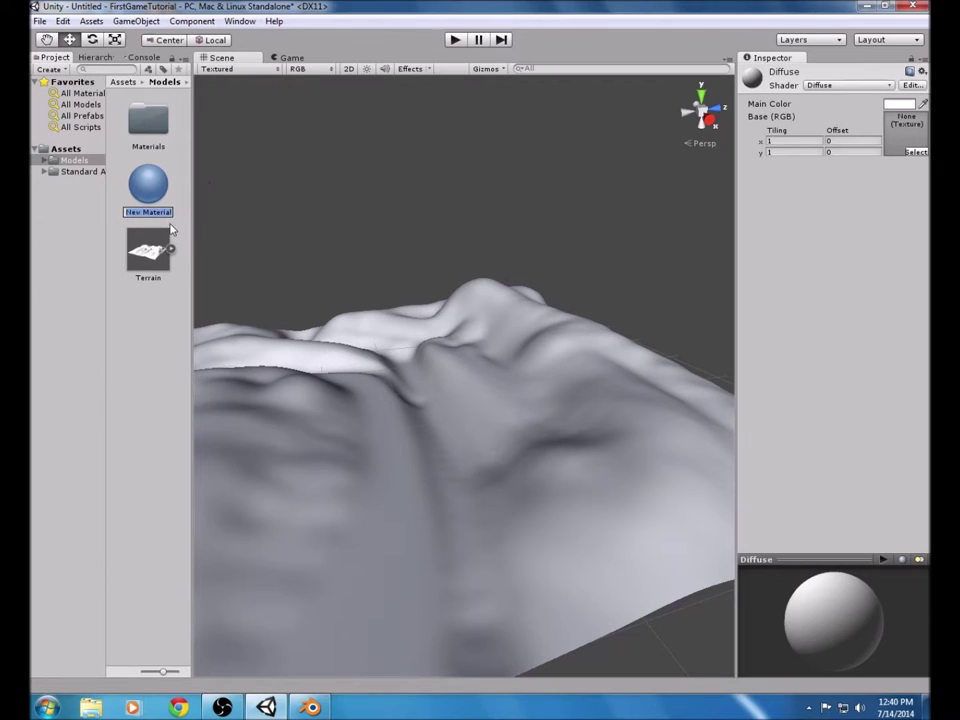
text(Terrain)
key(Return)
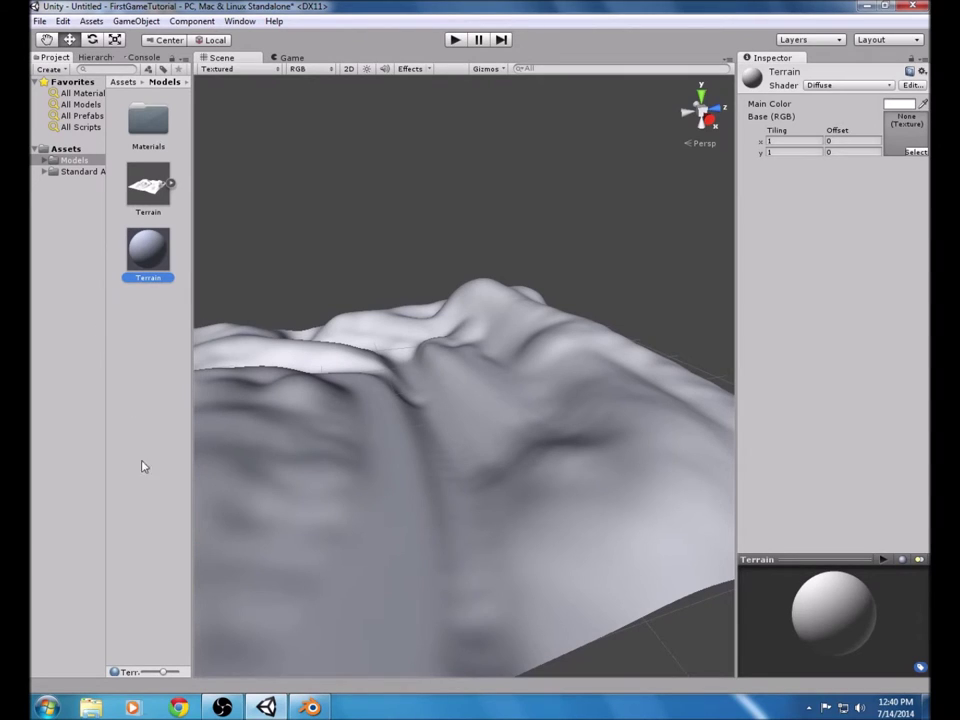
- Switch to Chrome and search Google Images for "grass texture"
click(176, 708)
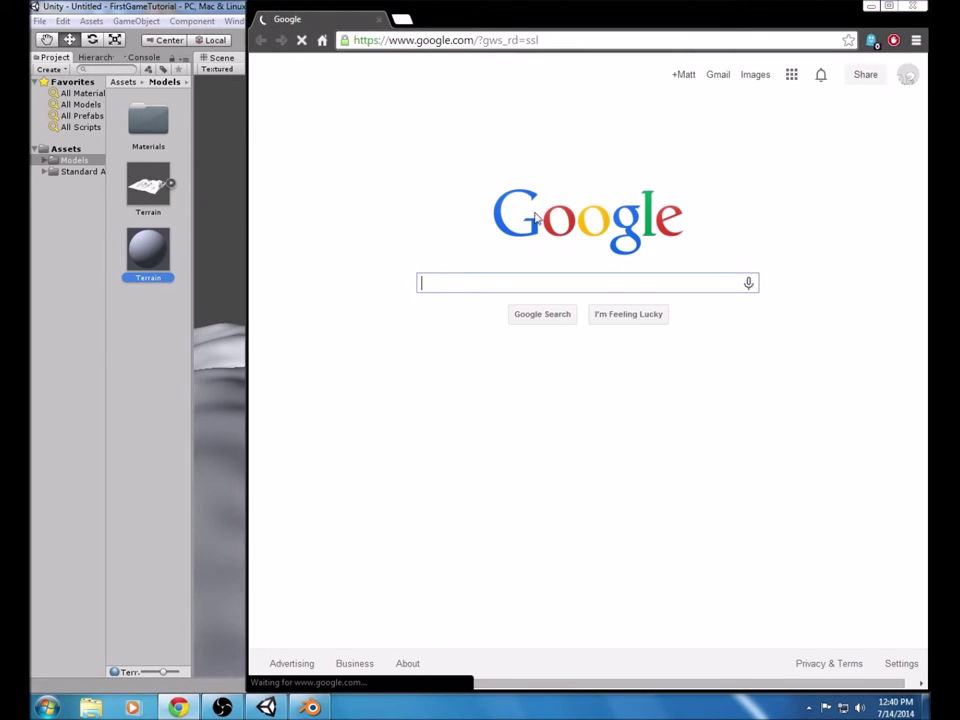
text(c)
key(BackSpace)
text(gr)
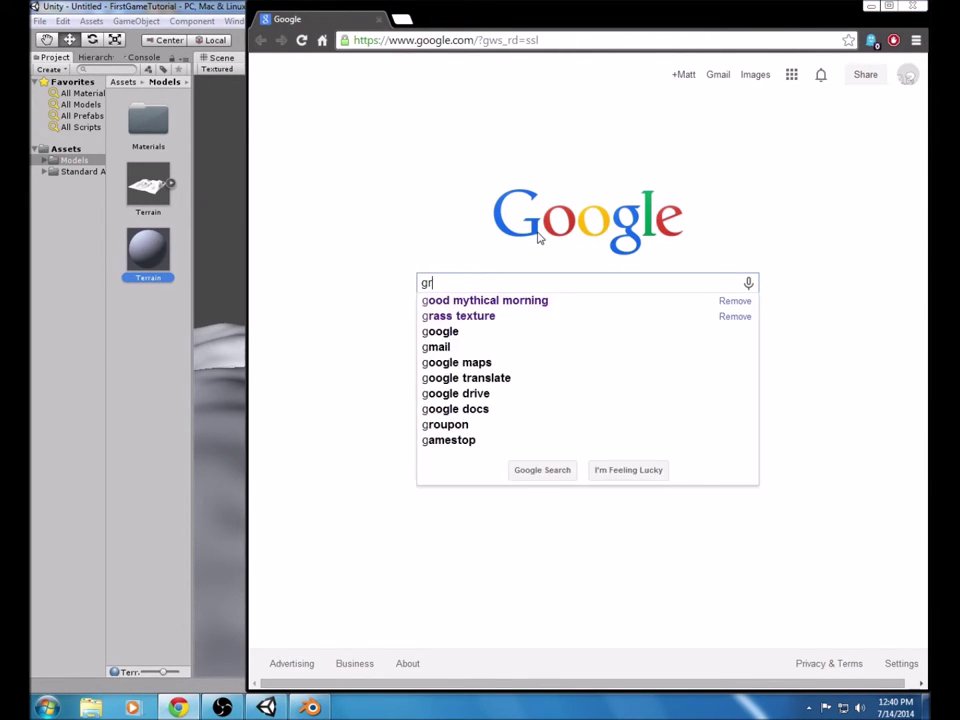
text(ass texture)
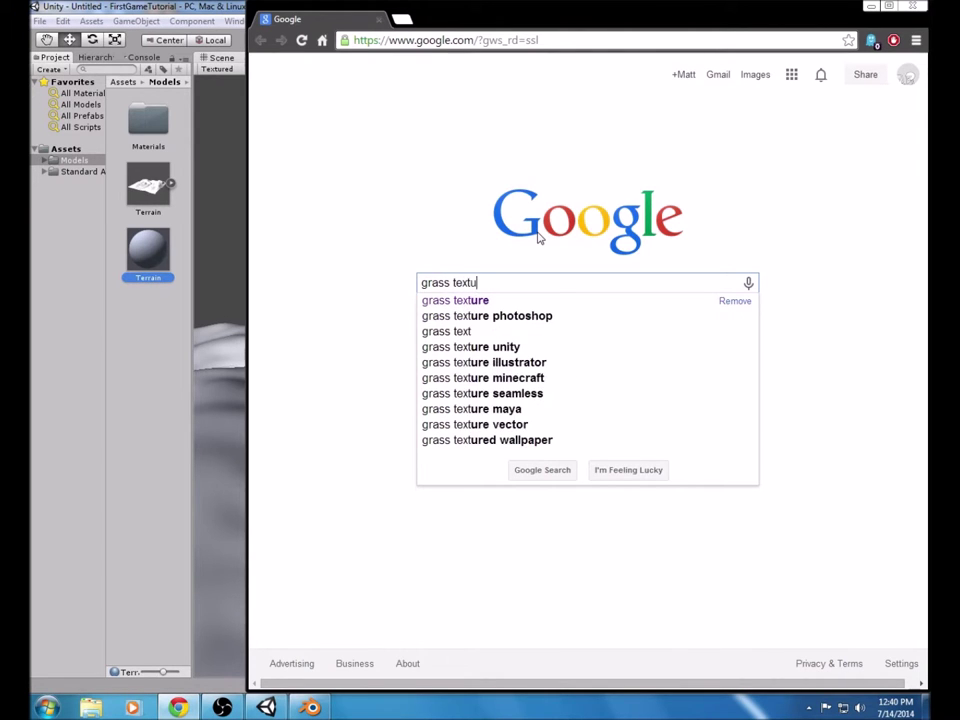
key(Return)
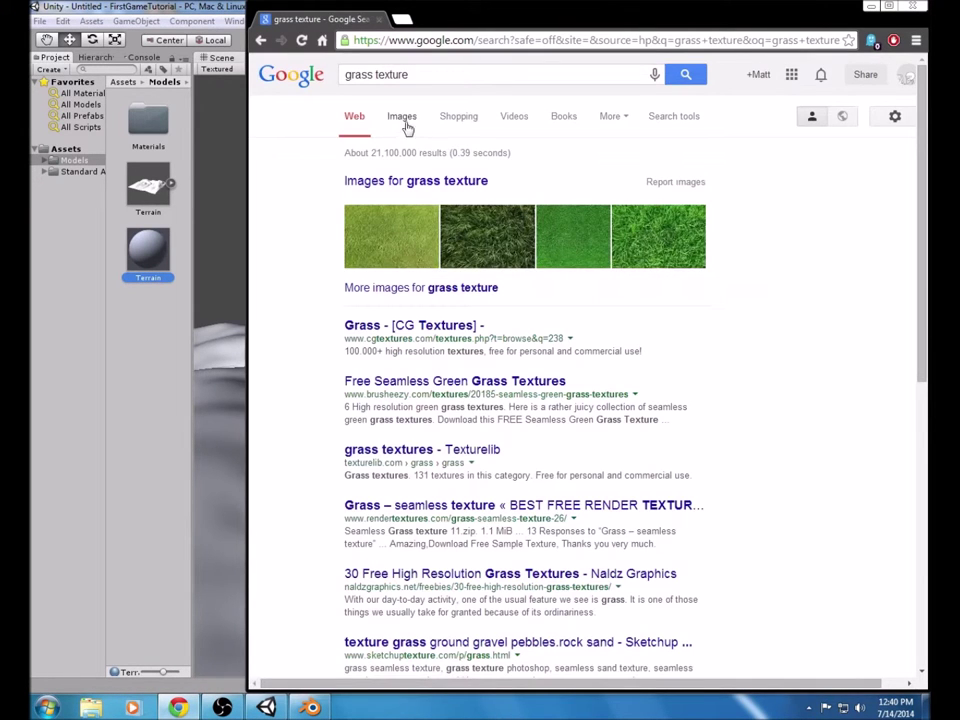
click(402, 117)
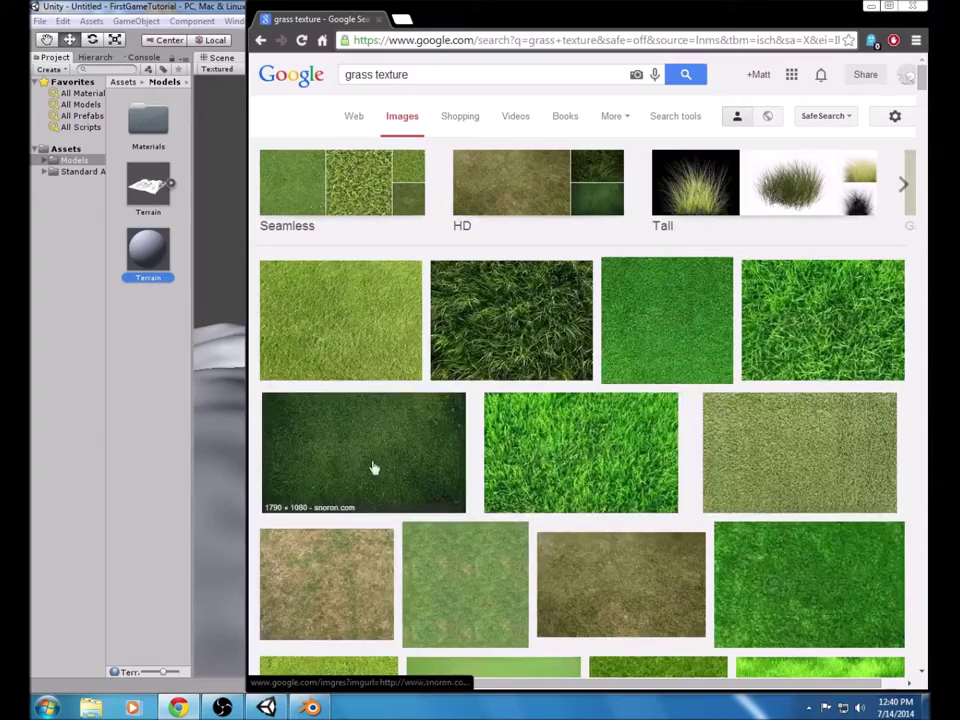
- Open the 1024 × 1024 seamless grass texture from en.cze.cz at full size and start saving the image
click(463, 587)
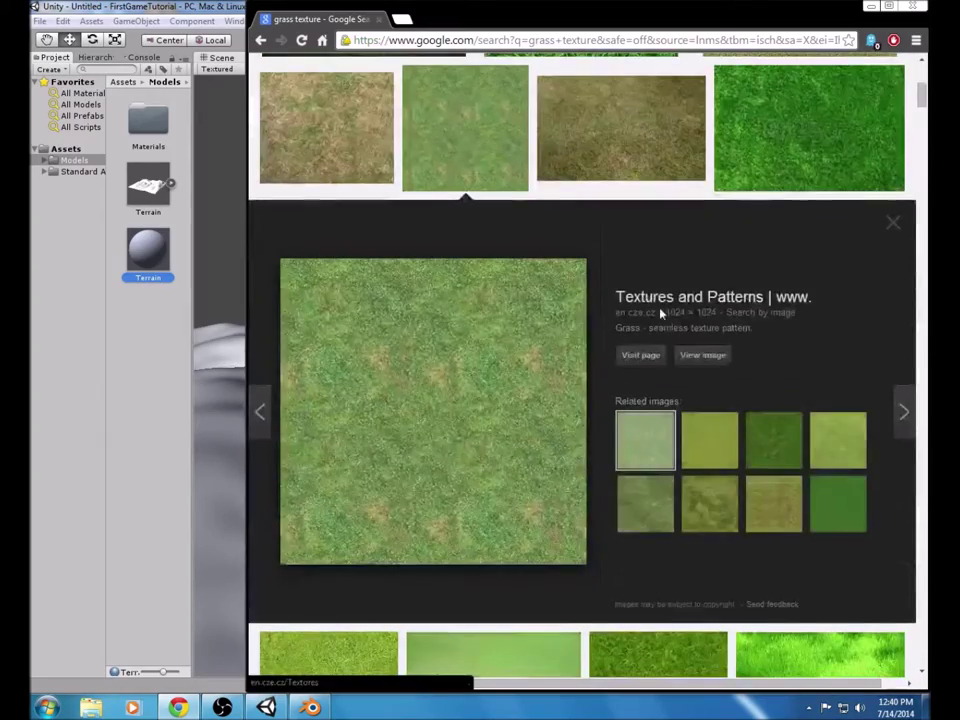
click(702, 355)
right_click(541, 344)
click(589, 355)
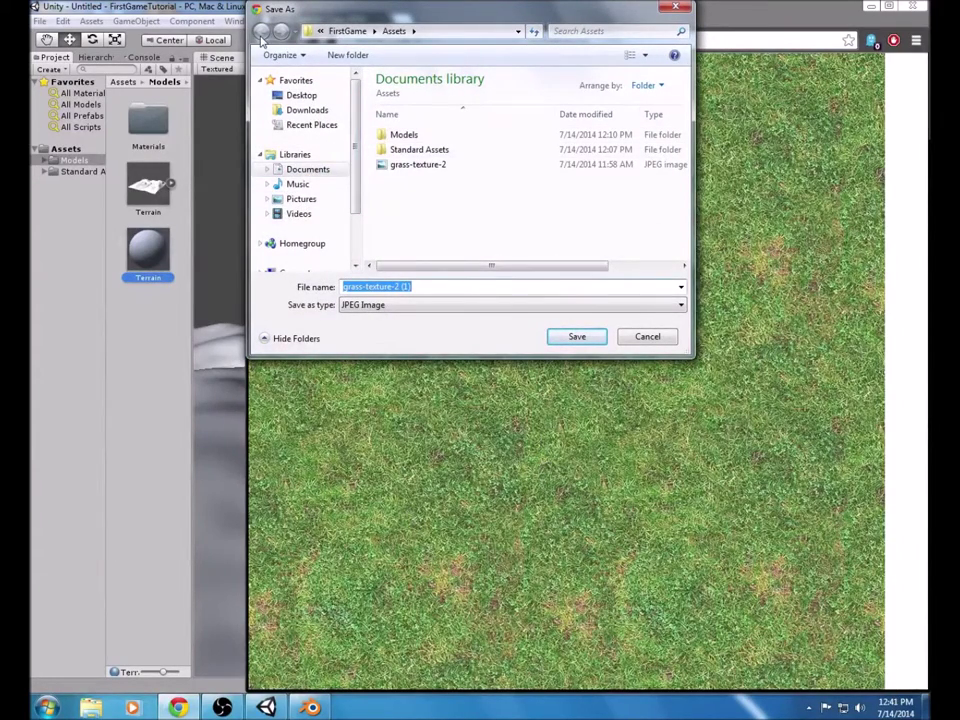
- Go to the FirstGameTutorial project's Assets folder in Documents and create a folder named Textures there
click(302, 172)
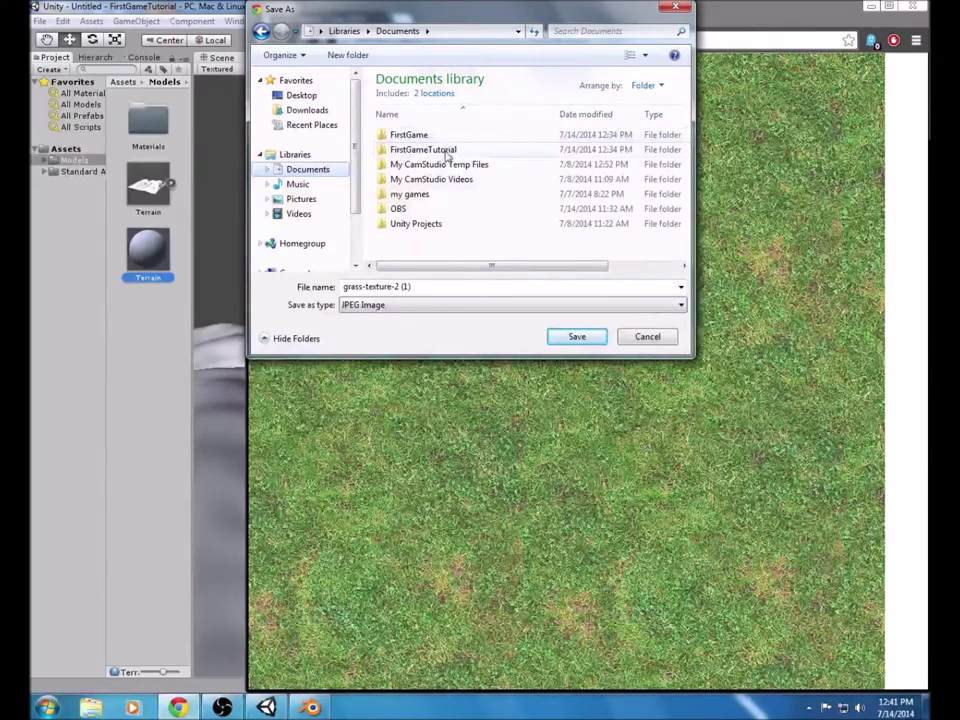
double_click(440, 150)
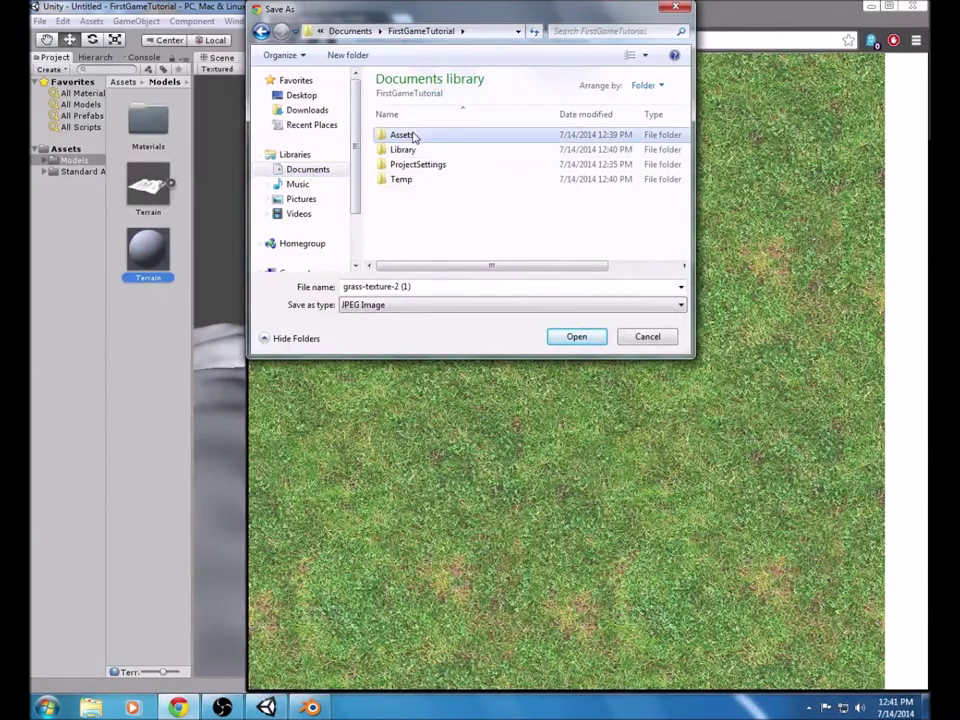
double_click(410, 135)
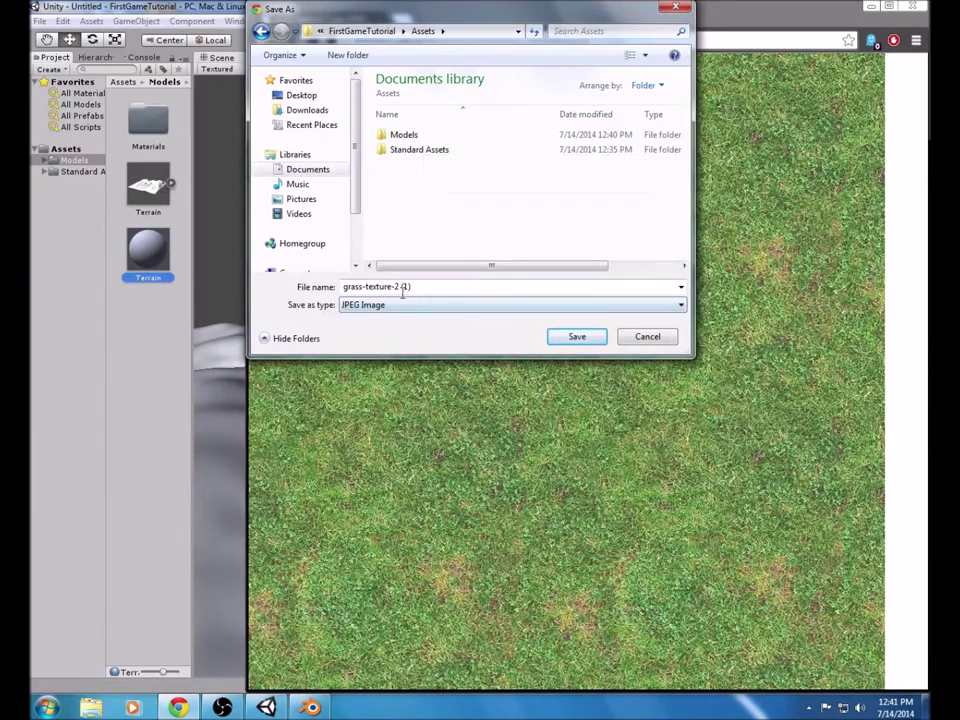
right_click(416, 210)
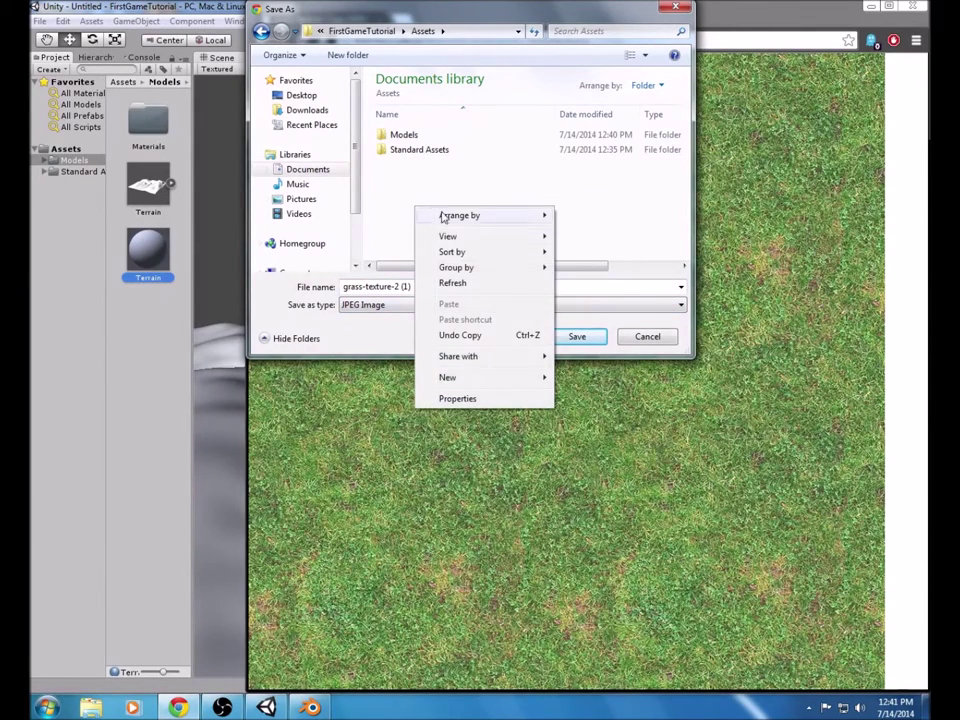
mouse_move(524, 379)
click(573, 379)
text(Te)
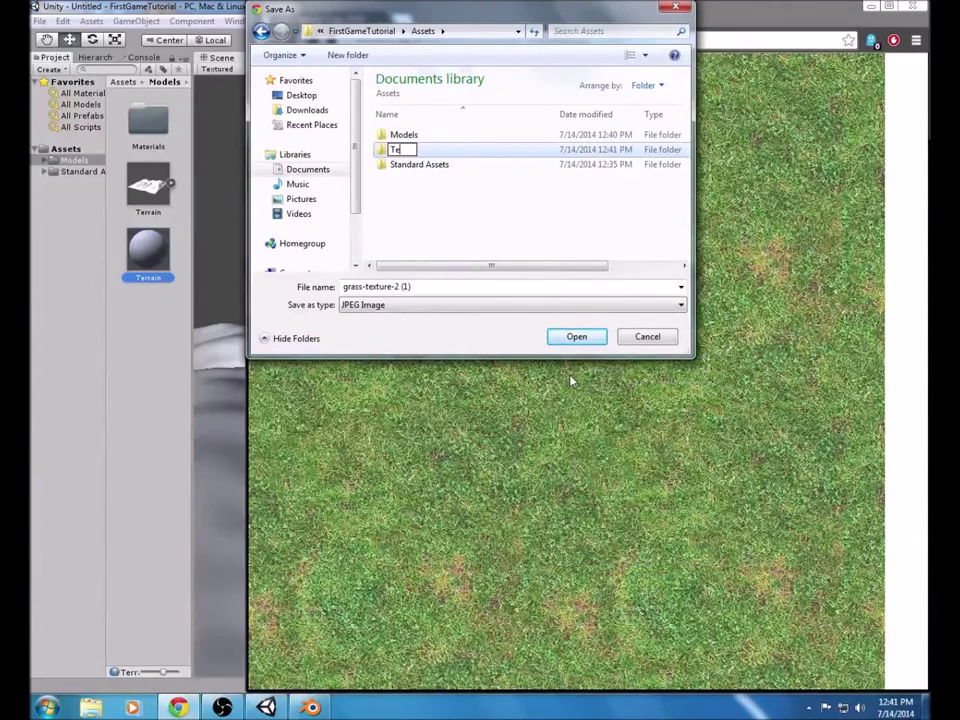
text(xtures)
key(Return)
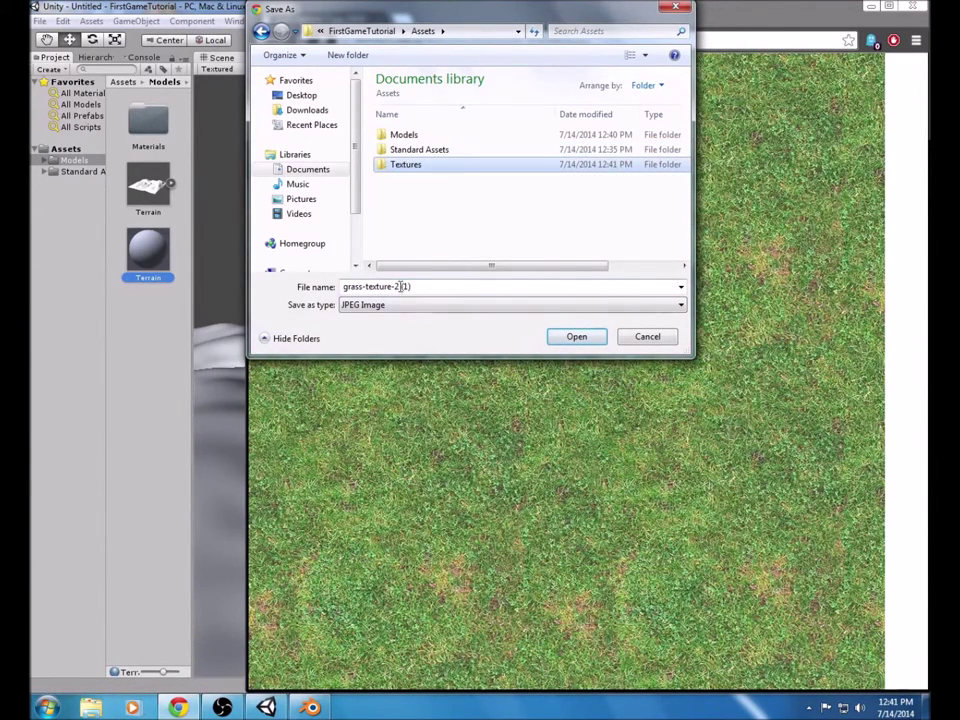
- Shorten the image's file name to grass-texture and save it as a JPEG image
click(403, 287)
drag(411, 287, 393, 289)
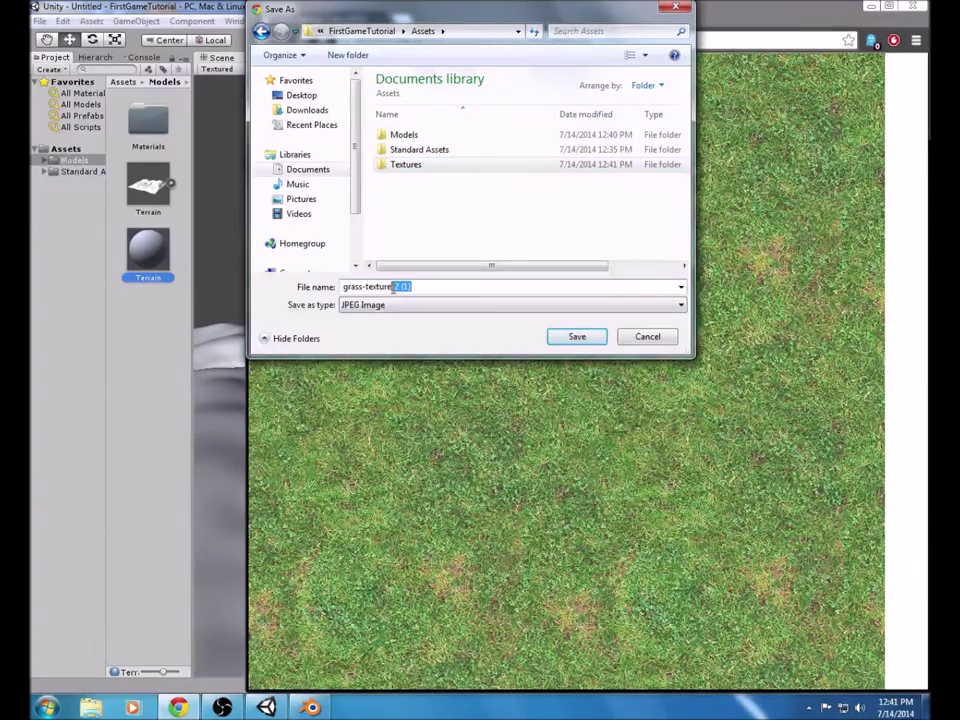
key(BackSpace)
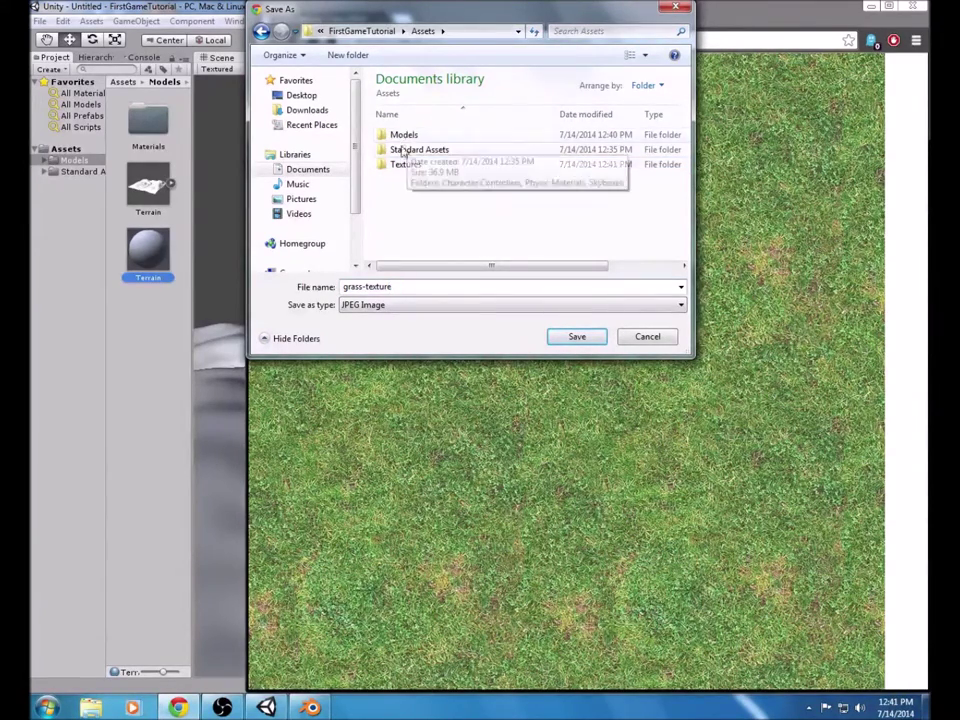
click(591, 338)
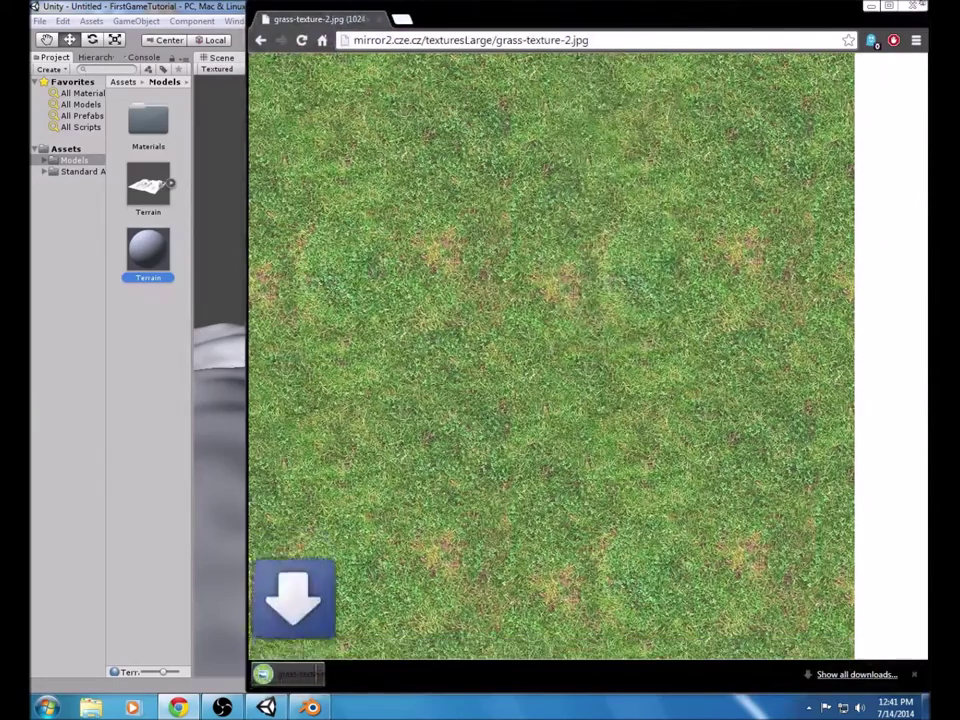
- Switch back to Unity and assign the grass texture as the Terrain material's Base (RGB) texture
key(alt+Tab)
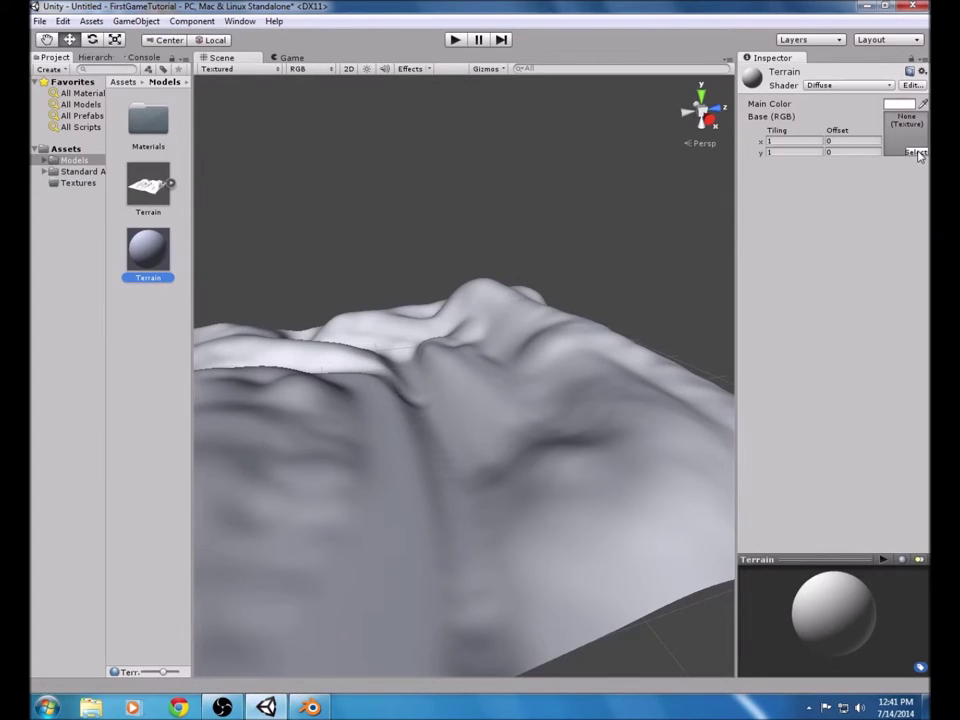
click(915, 152)
mouse_move(175, 87)
mouse_down()
mouse_move(174, 125)
mouse_move(174, 110)
mouse_up()
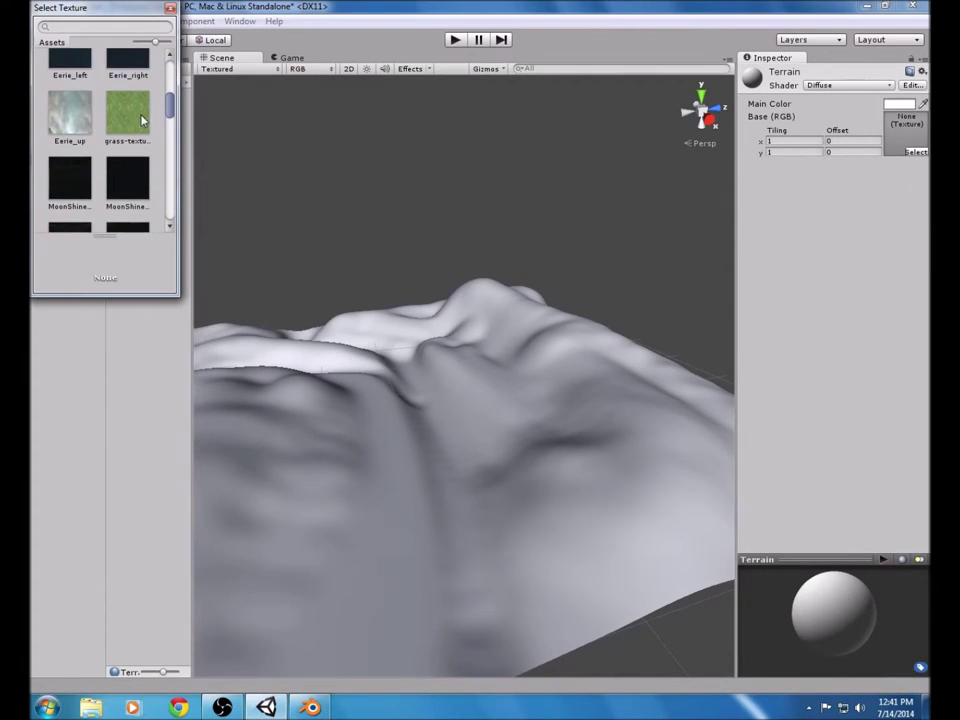
double_click(128, 114)
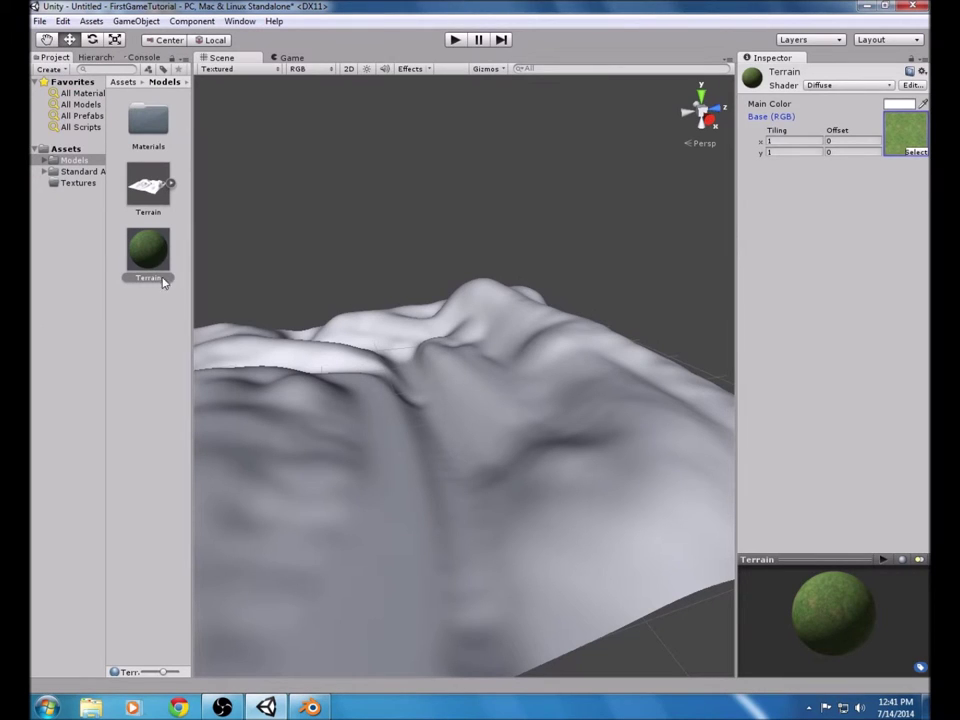
- Apply the grass-textured Terrain material to the terrain mesh in the scene
drag(155, 253, 537, 424)
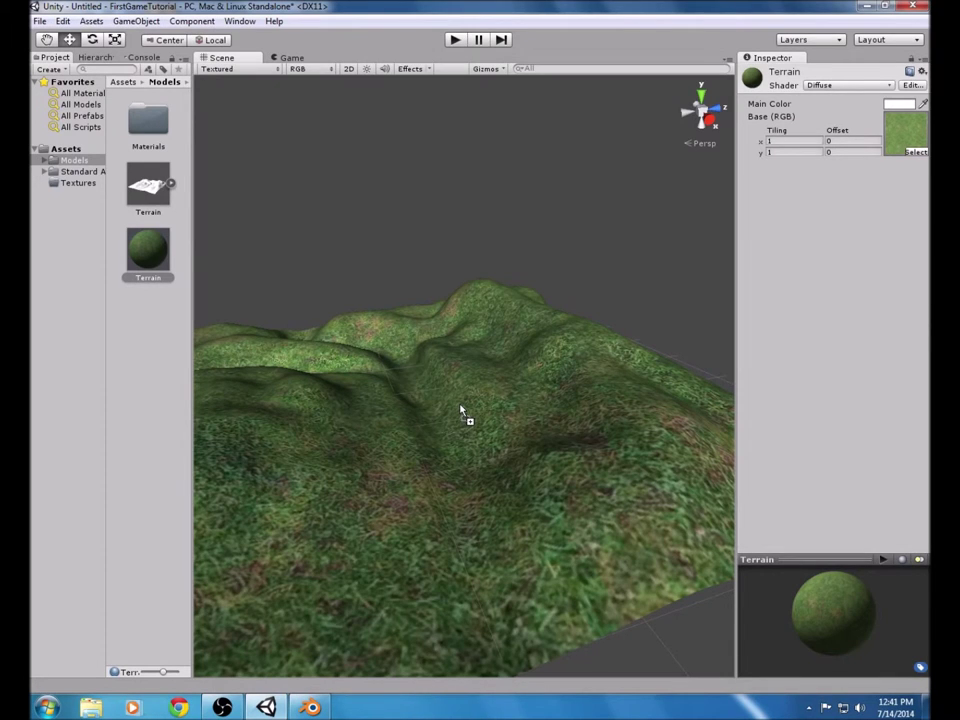
drag(461, 410, 488, 243)
drag(814, 490, 508, 349)
- Select the terrain mesh and set its material's texture tiling to 20 on both X and Y
scroll(491, 416, down, 4)
click(486, 418)
click(484, 417)
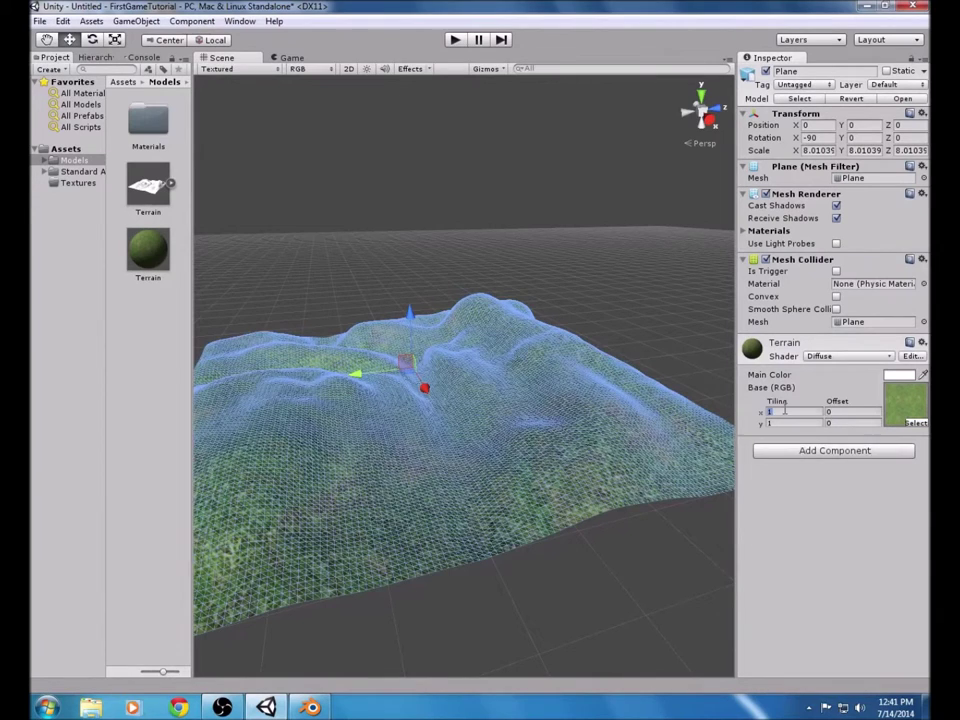
text(20)
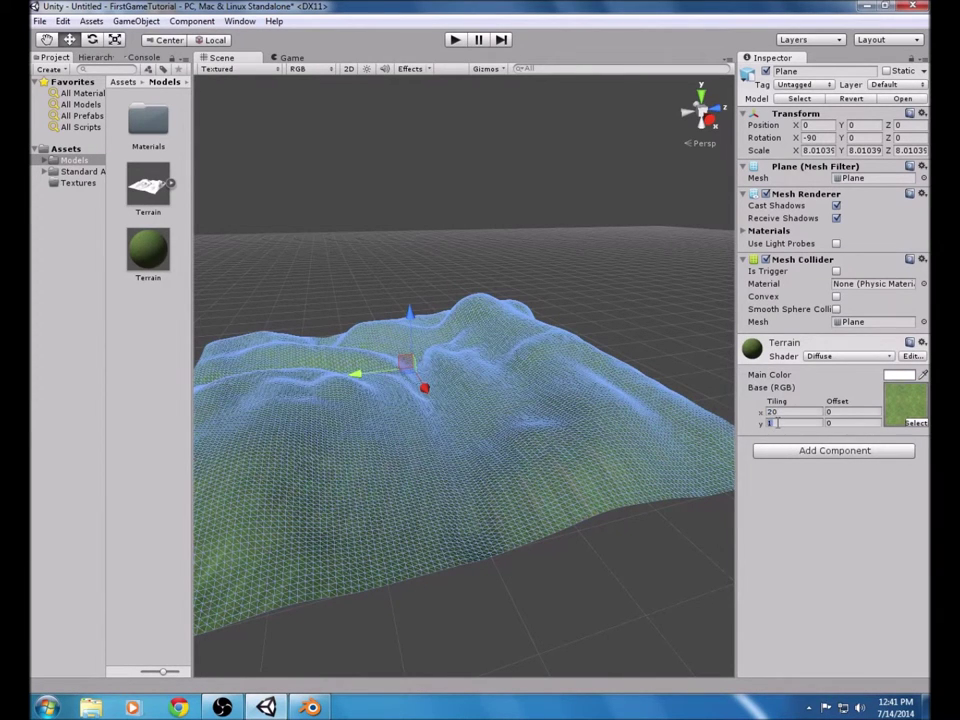
text(20)
click(651, 627)
- Examine the tiled grass texture on the terrain surface up close and from another angle
scroll(512, 505, up, 8)
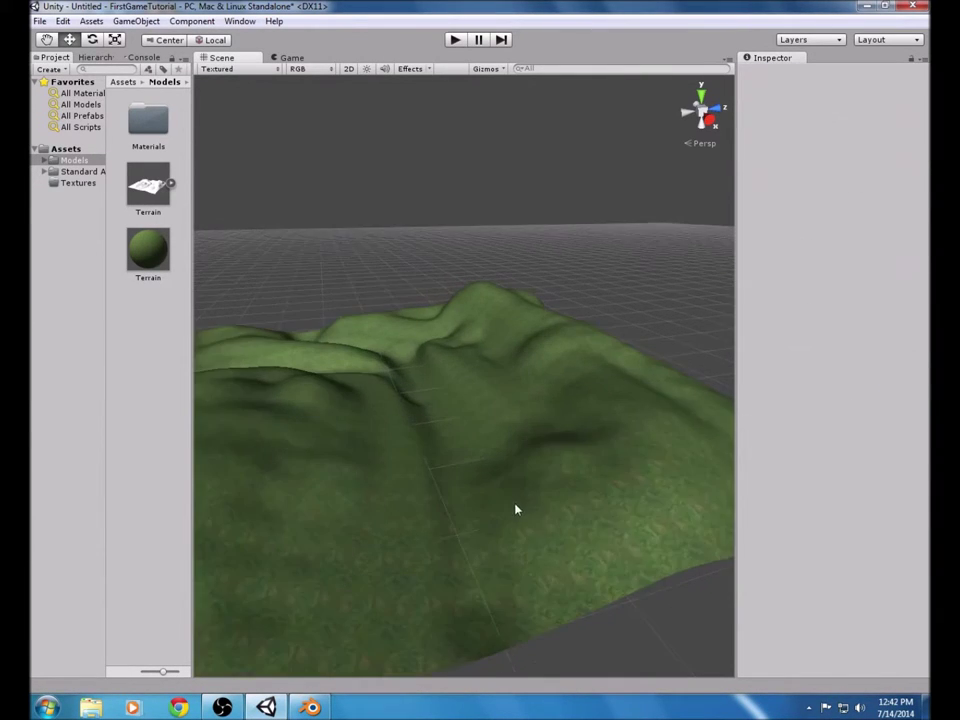
scroll(511, 498, up, 2)
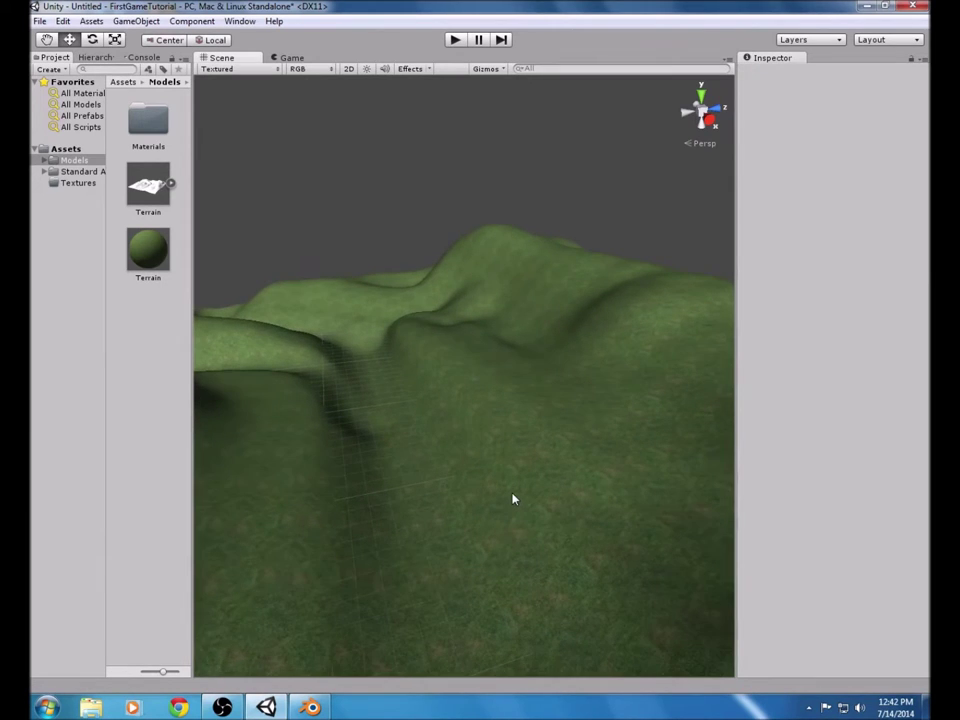
alt+drag(511, 498, 561, 461)
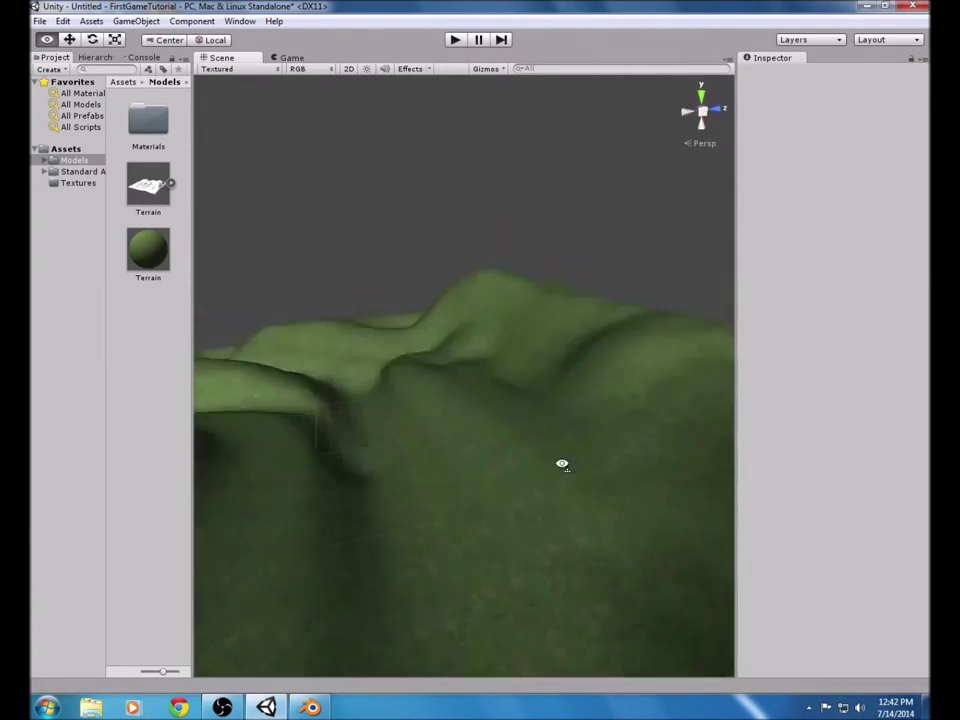
scroll(600, 510, up, 4)
alt+drag(634, 540, 797, 559)
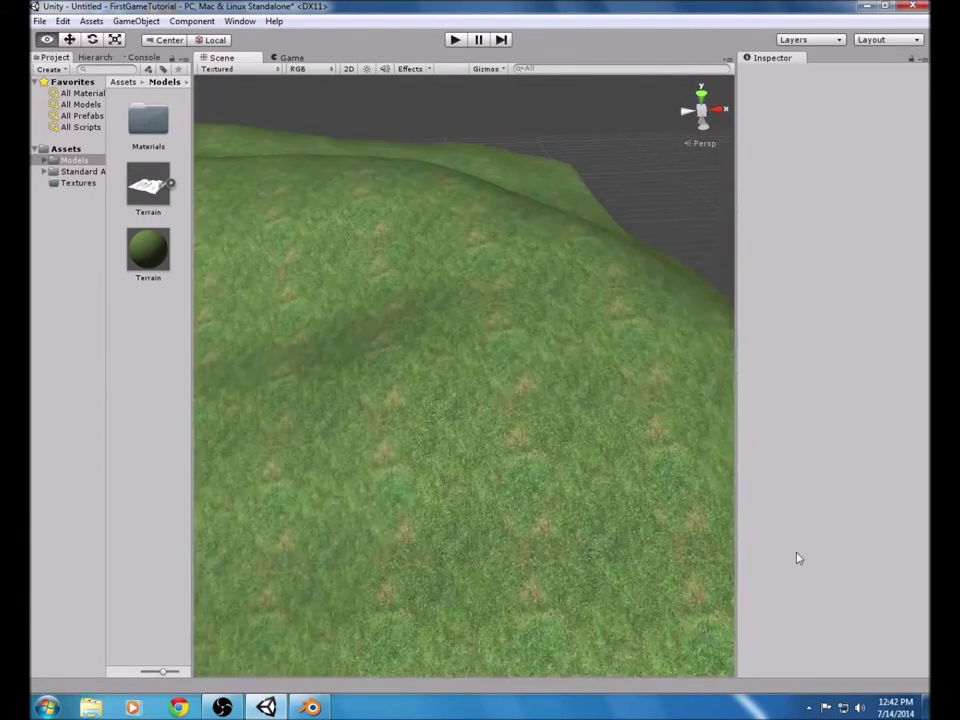
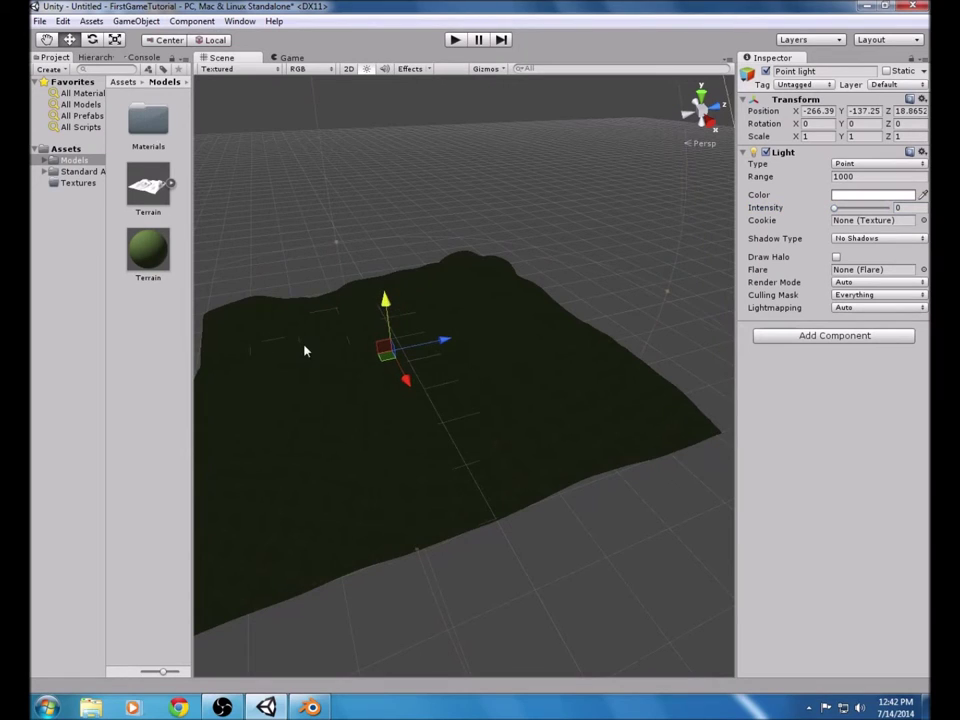
- Move the point light up above the terrain to about X 151, Y 403 and set its intensity to 3.3
scroll(287, 334, up, 3)
drag(375, 335, 392, 281)
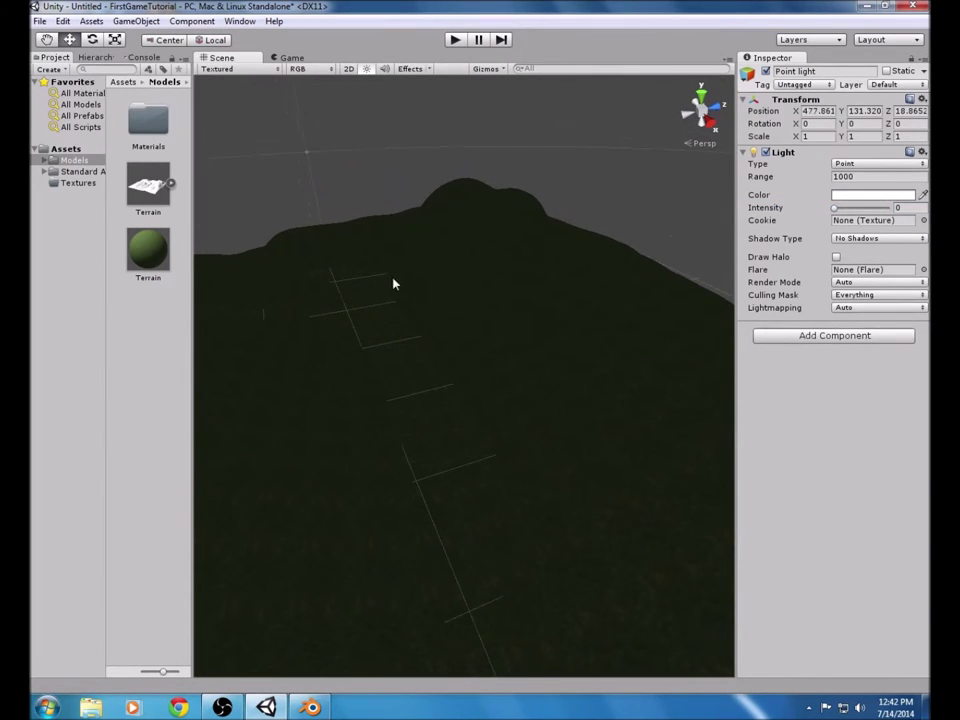
drag(836, 208, 845, 209)
scroll(454, 204, down, 5)
drag(434, 268, 440, 98)
drag(847, 209, 858, 209)
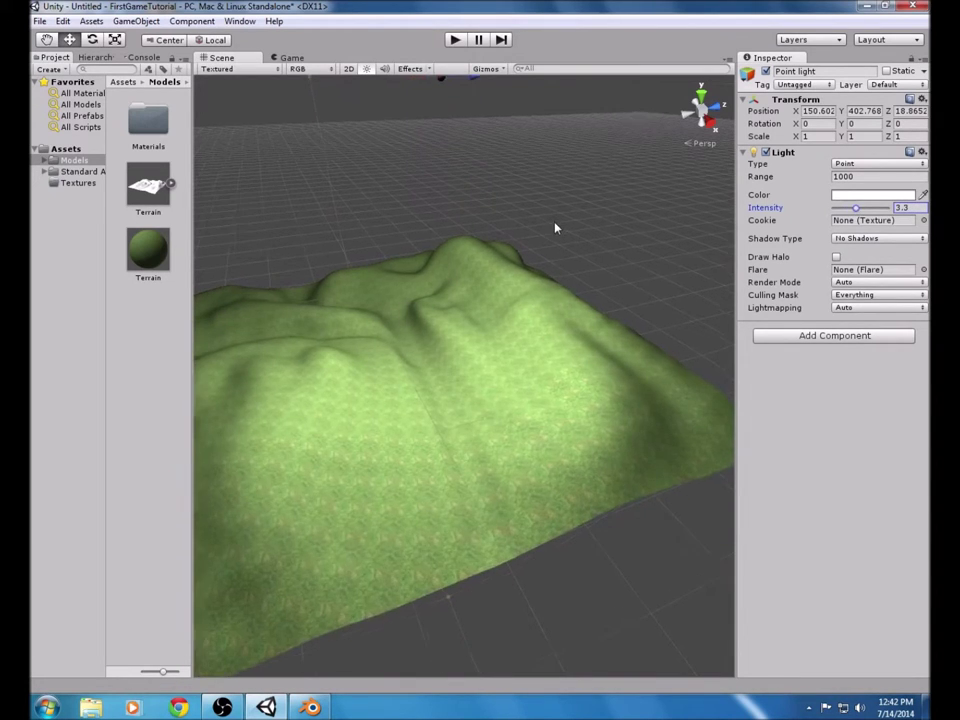
- Raise the point light to about Y 607 and increase its intensity to 7.5
scroll(556, 228, down, 2)
drag(428, 130, 435, 641)
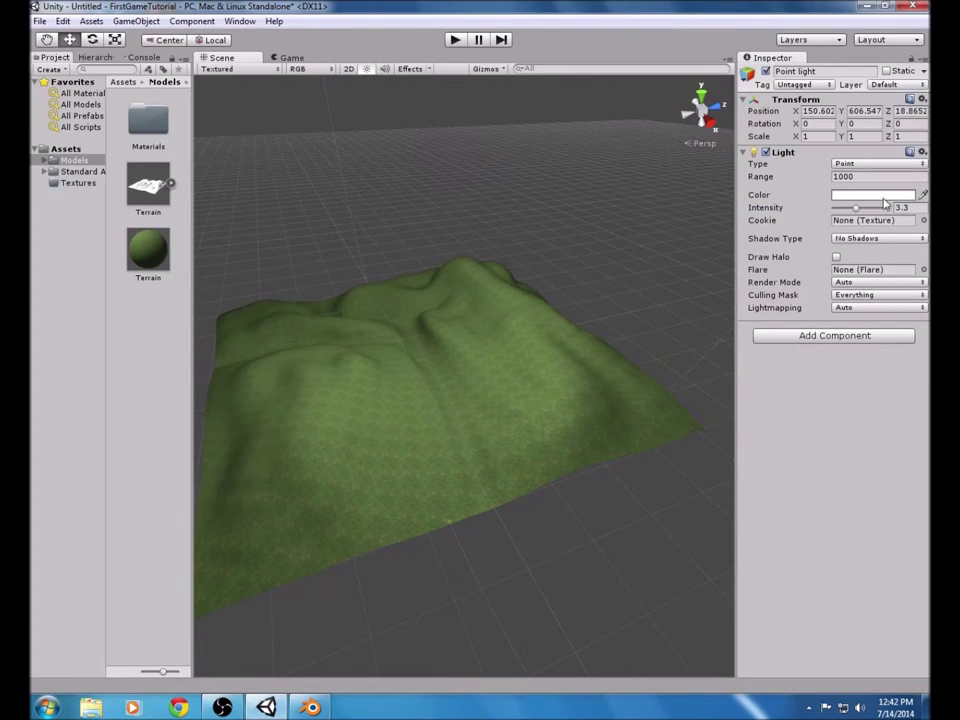
drag(856, 208, 884, 209)
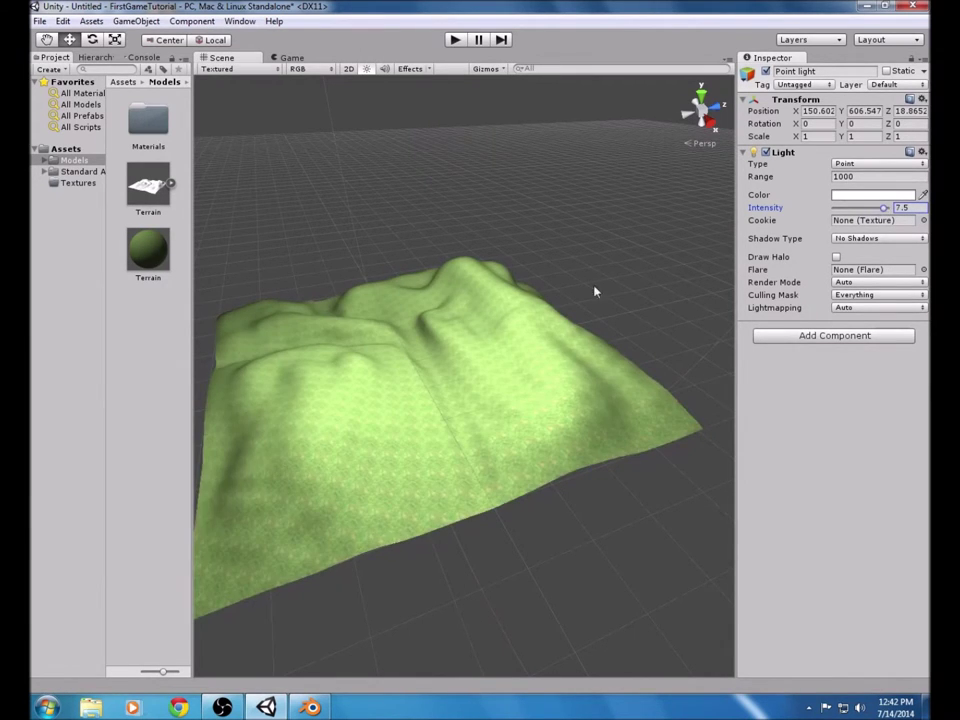
scroll(594, 291, up, 4)
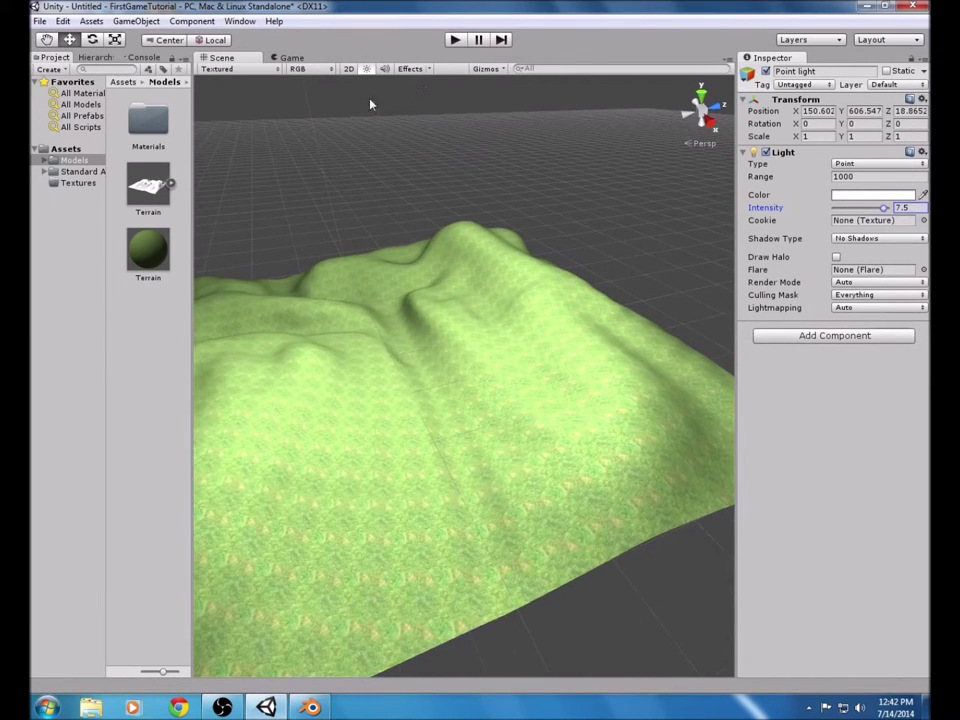
- Check the Game view, then return to the Scene view of the terrain
click(290, 59)
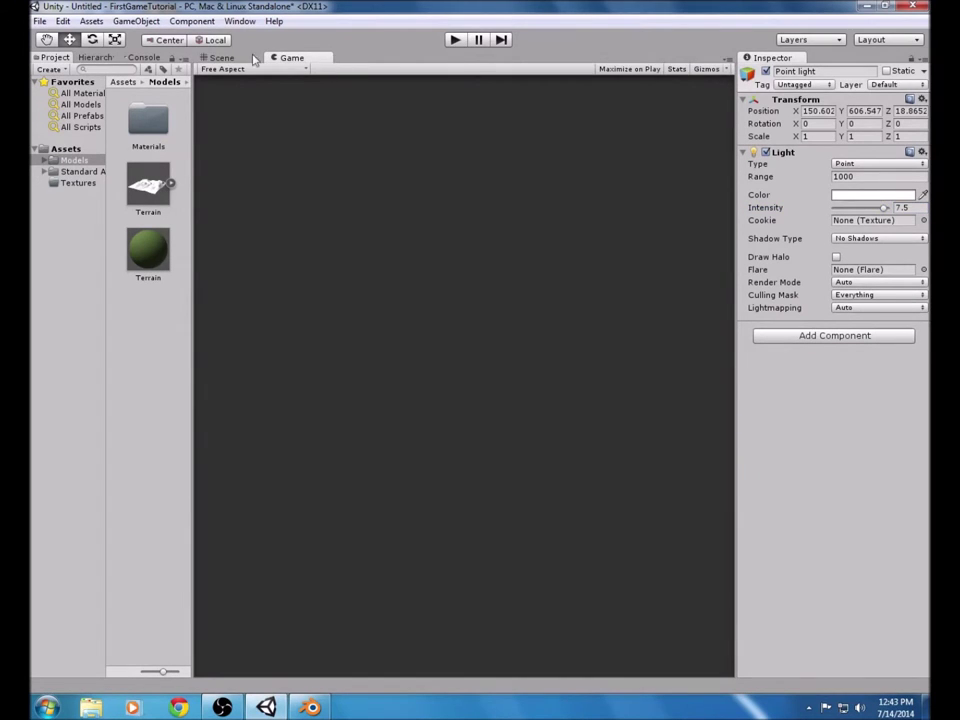
click(222, 58)
scroll(420, 275, down, 3)
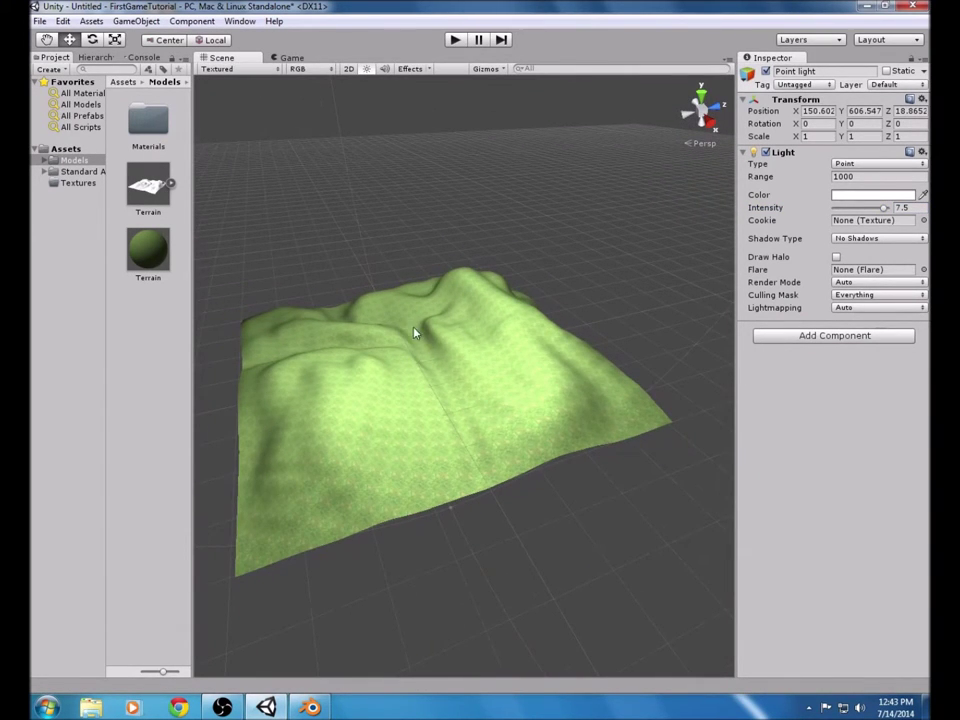
- Reposition the point light higher above the terrain, at about X 62 and Y 928
right_drag(558, 250, 510, 240)
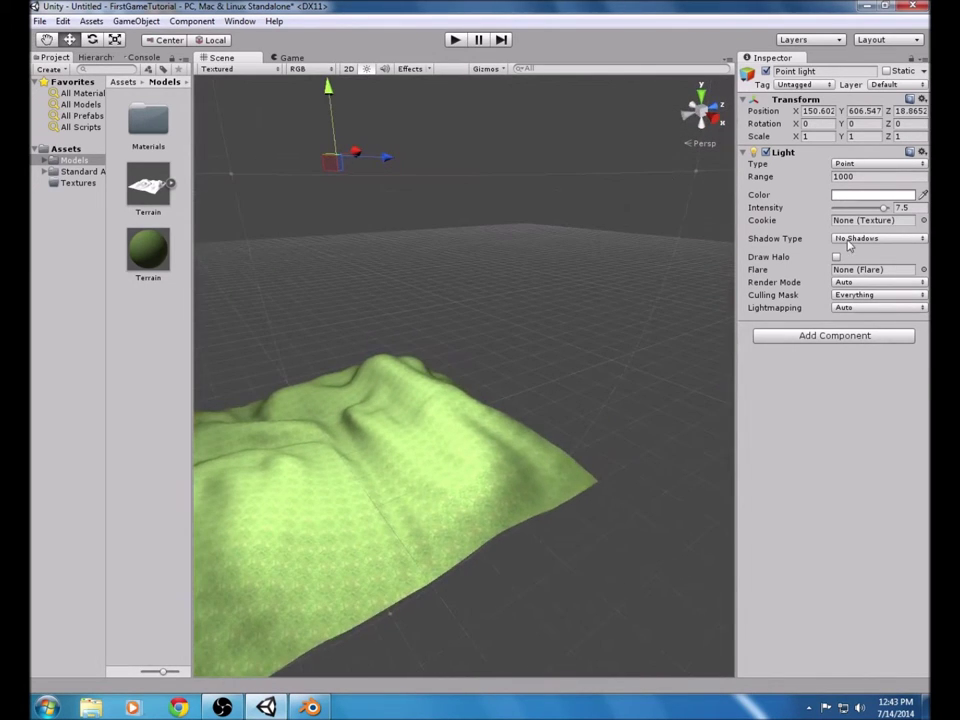
right_drag(361, 174, 416, 157)
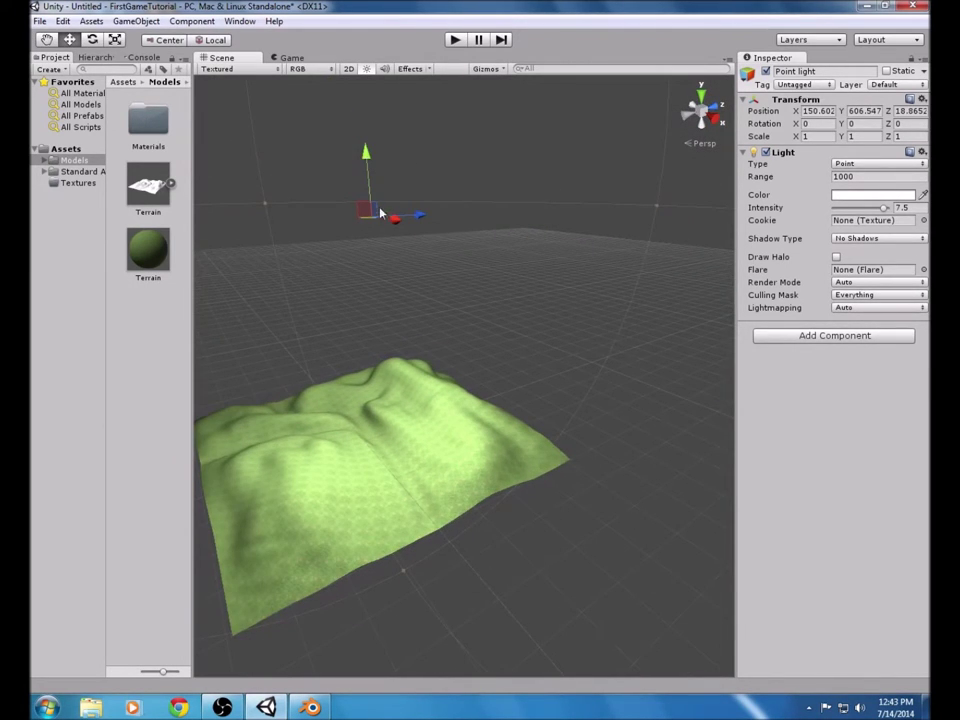
drag(395, 224, 390, 90)
drag(323, 32, 345, 704)
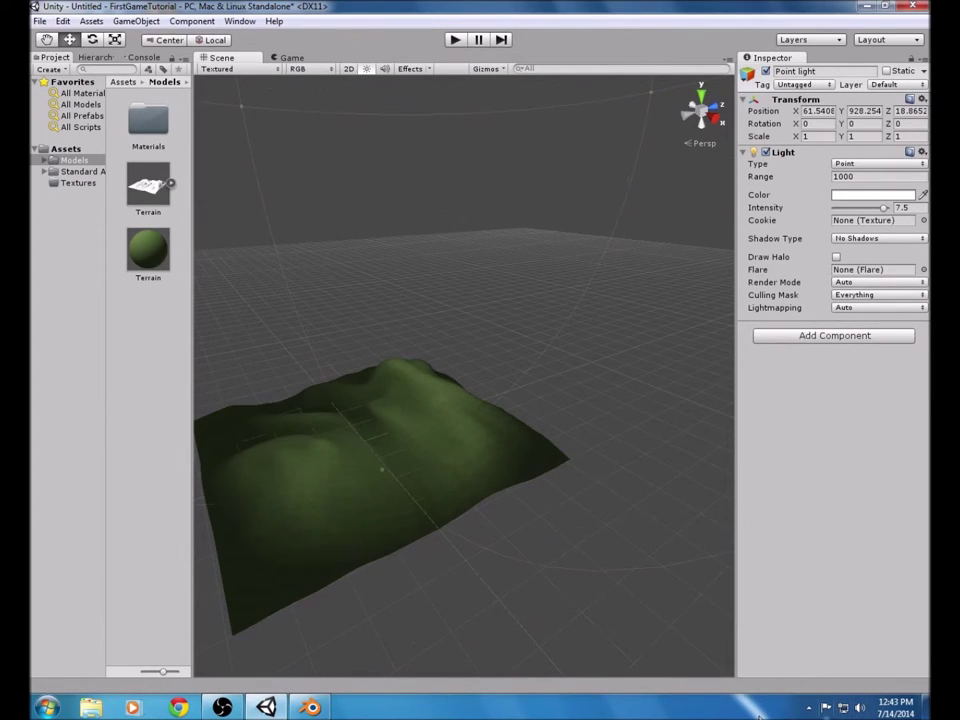
- Try a point light range of 10000, then set the range to 2000 and the intensity to 4.3
click(866, 177)
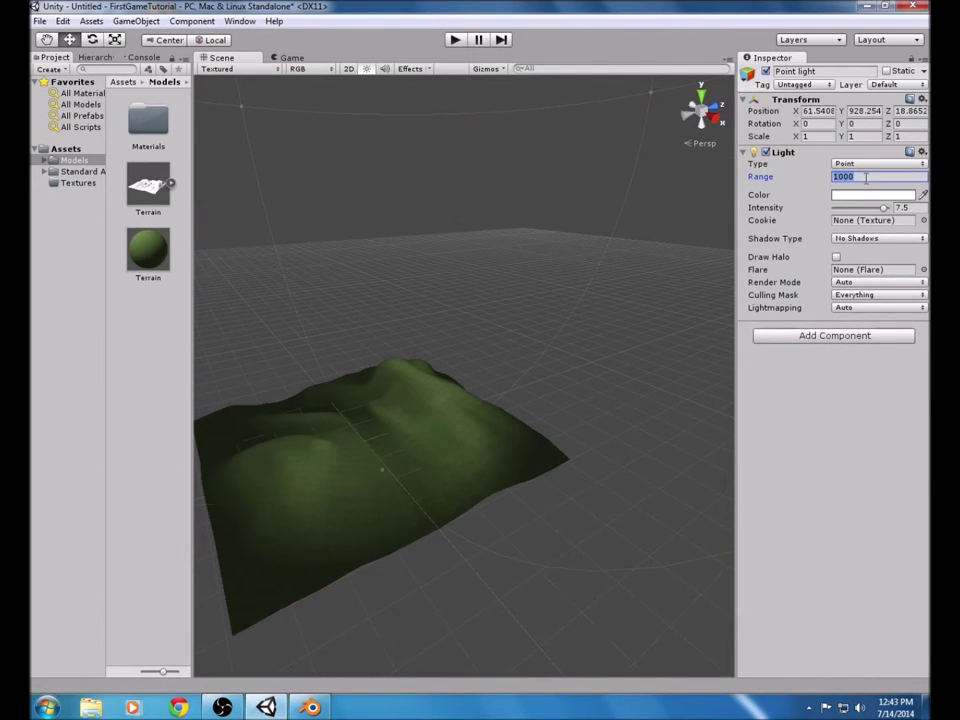
text(0)
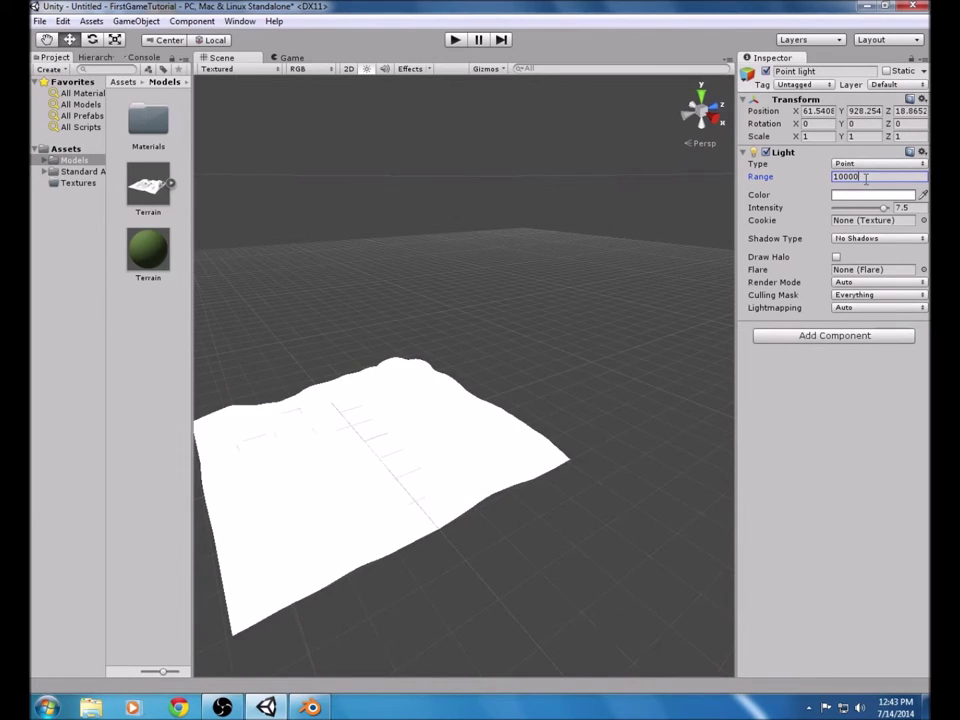
key(BackSpace)
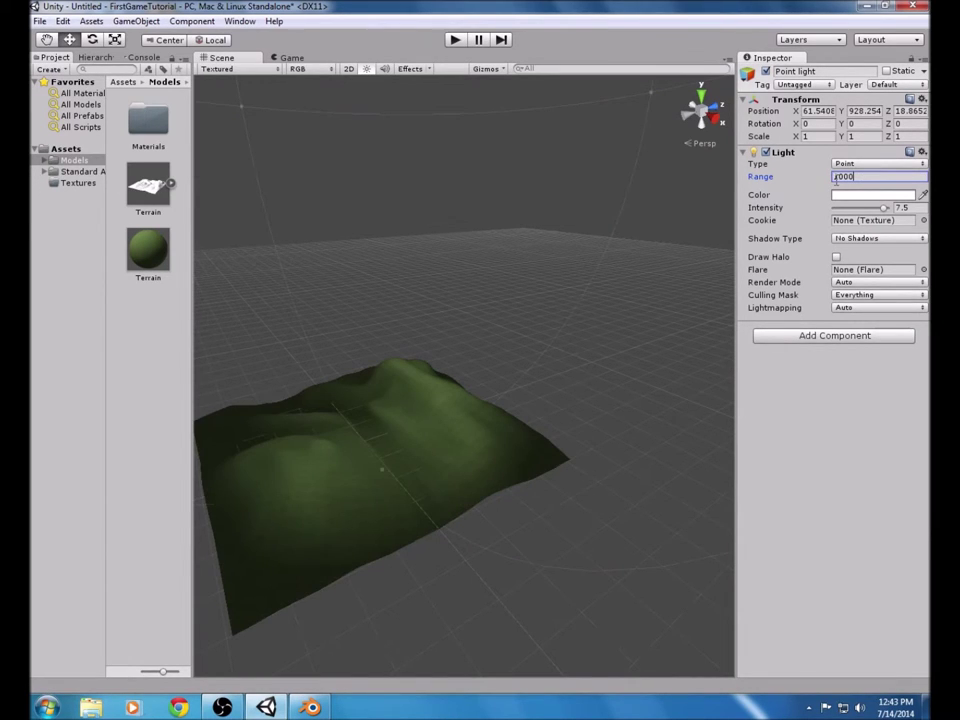
key(BackSpace)
text(2)
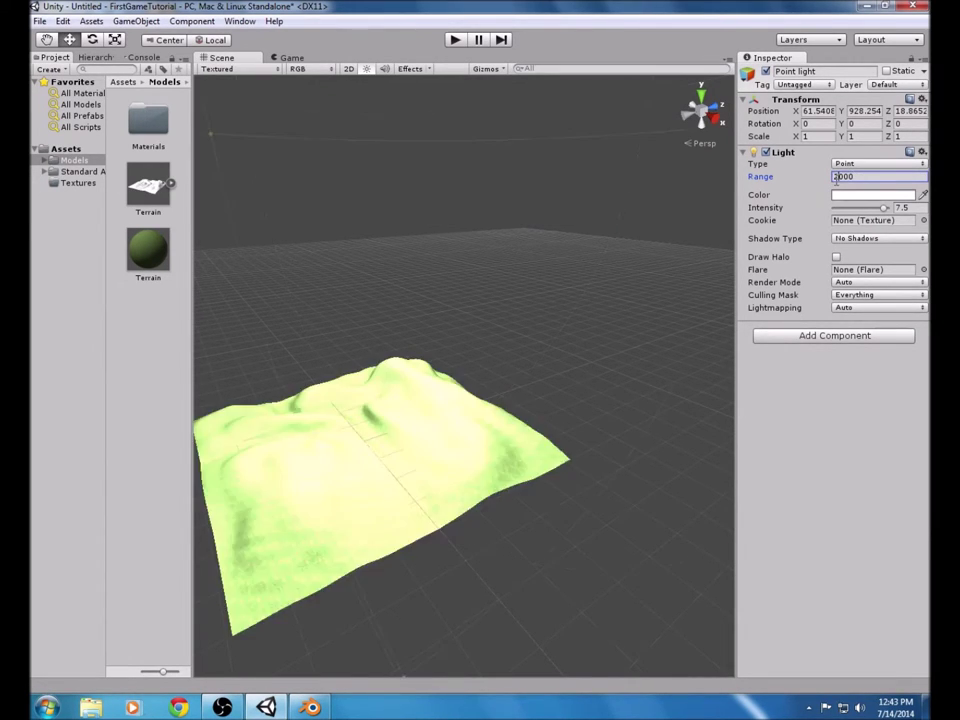
drag(883, 210, 862, 208)
- Place the First Person Controller prefab on the terrain and raise it to about Y 116
alt+drag(399, 380, 477, 354)
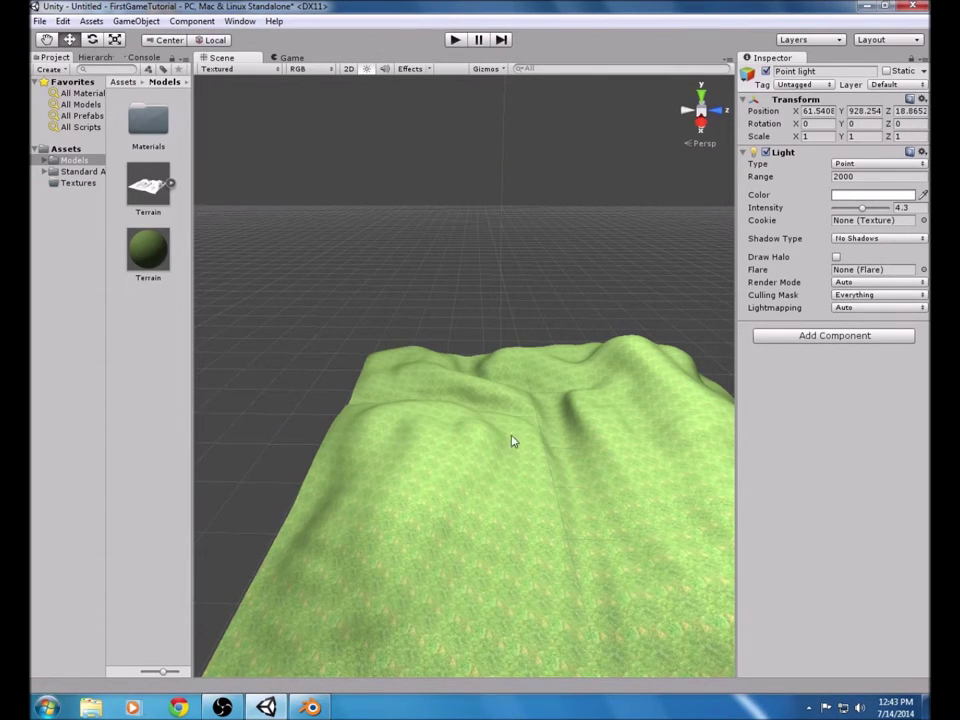
click(82, 116)
drag(142, 185, 548, 485)
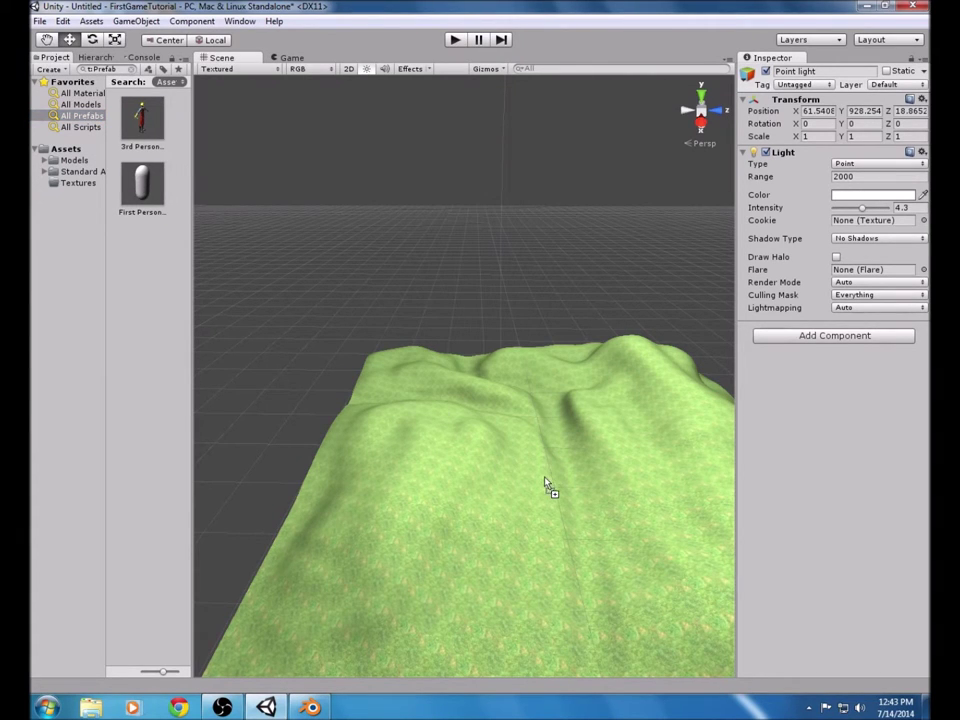
drag(523, 415, 601, 492)
scroll(574, 545, up, 3)
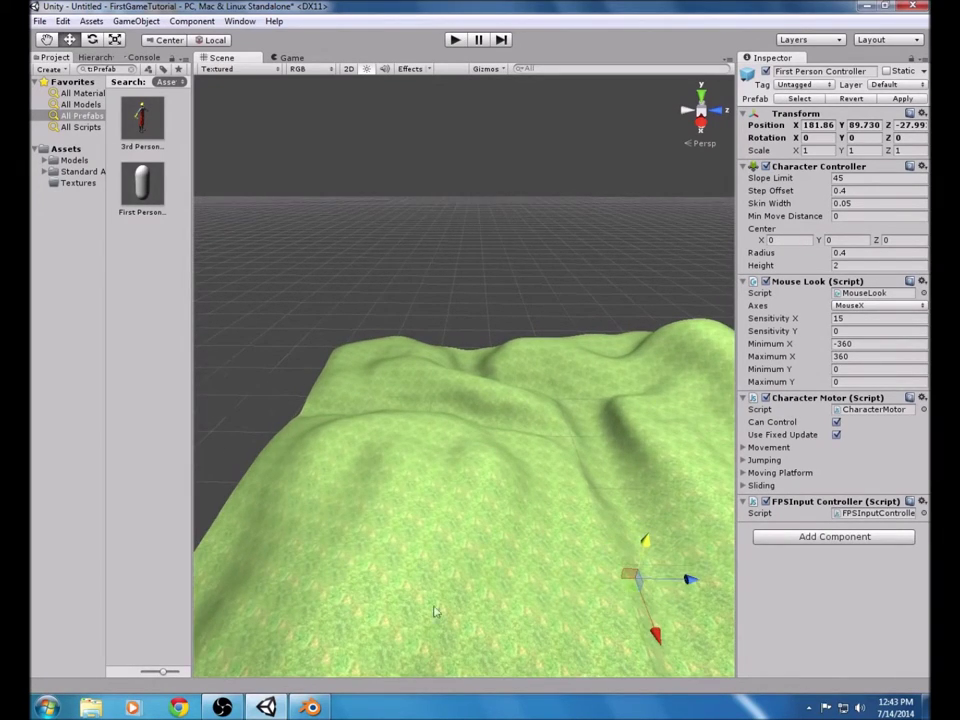
alt+drag(470, 590, 455, 430)
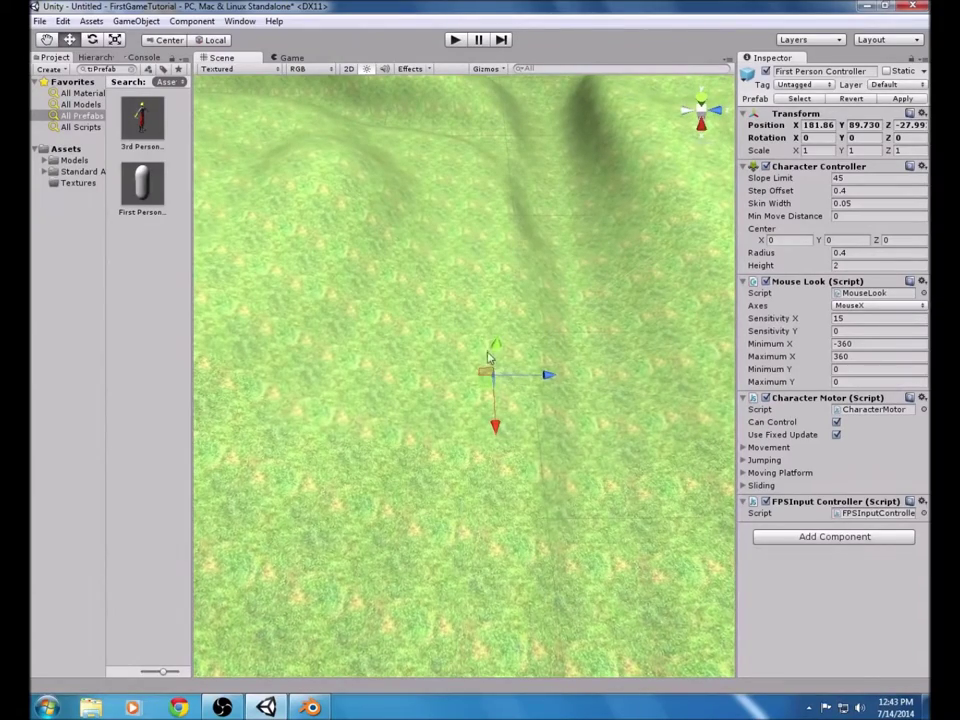
drag(501, 344, 449, 378)
- Select the Terrain object and set its scale to 5 on X, Y and Z
click(449, 378)
click(810, 150)
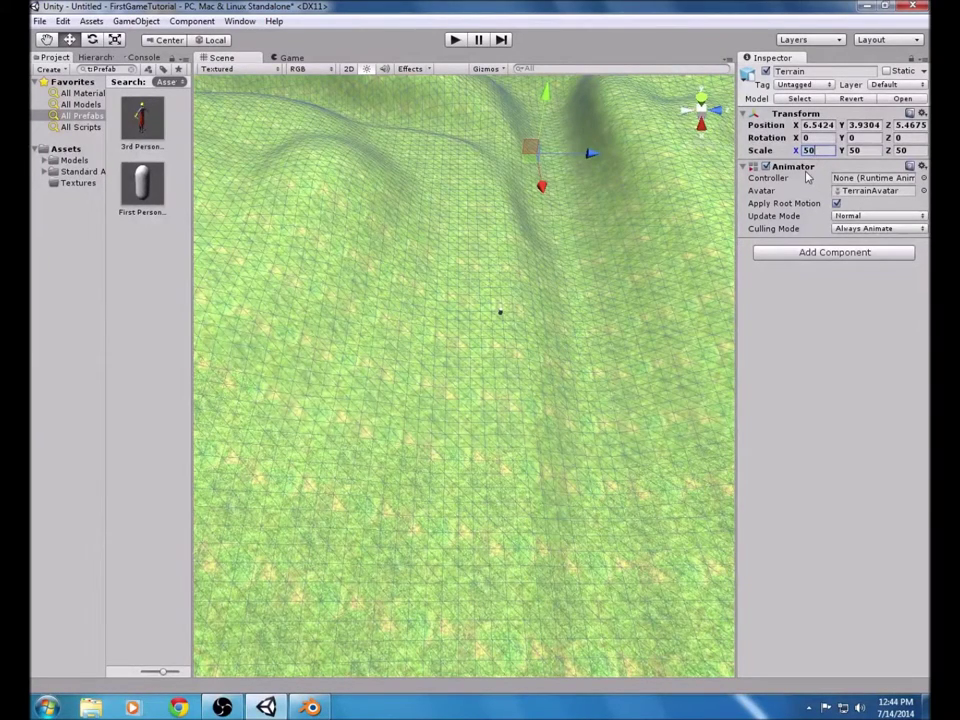
text(5)
click(869, 150)
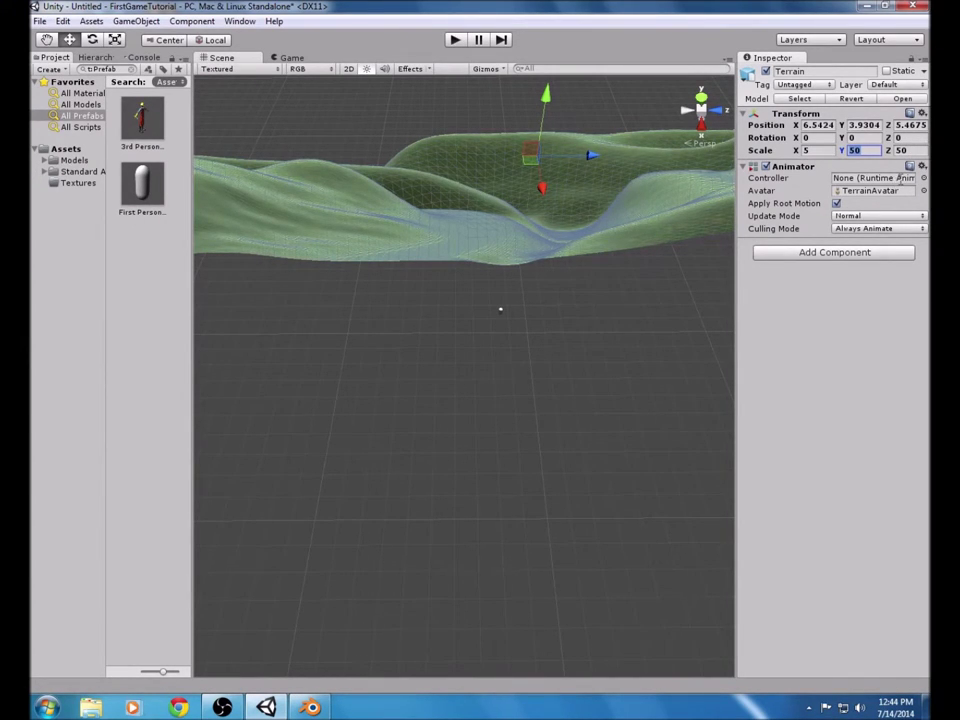
key(BackSpace)
text(5)
click(911, 150)
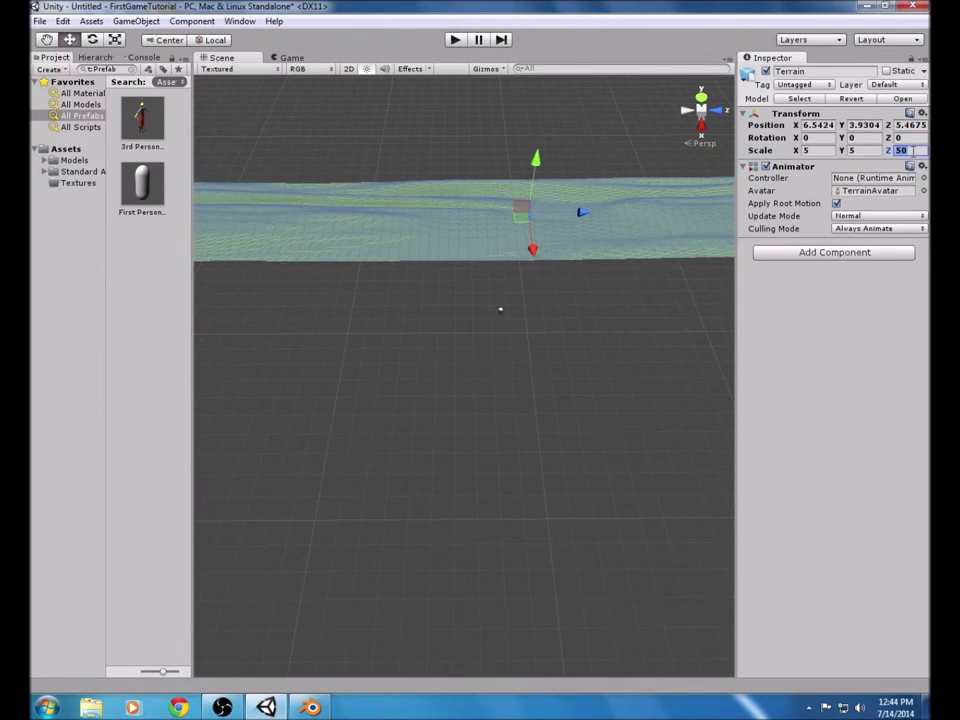
text(5)
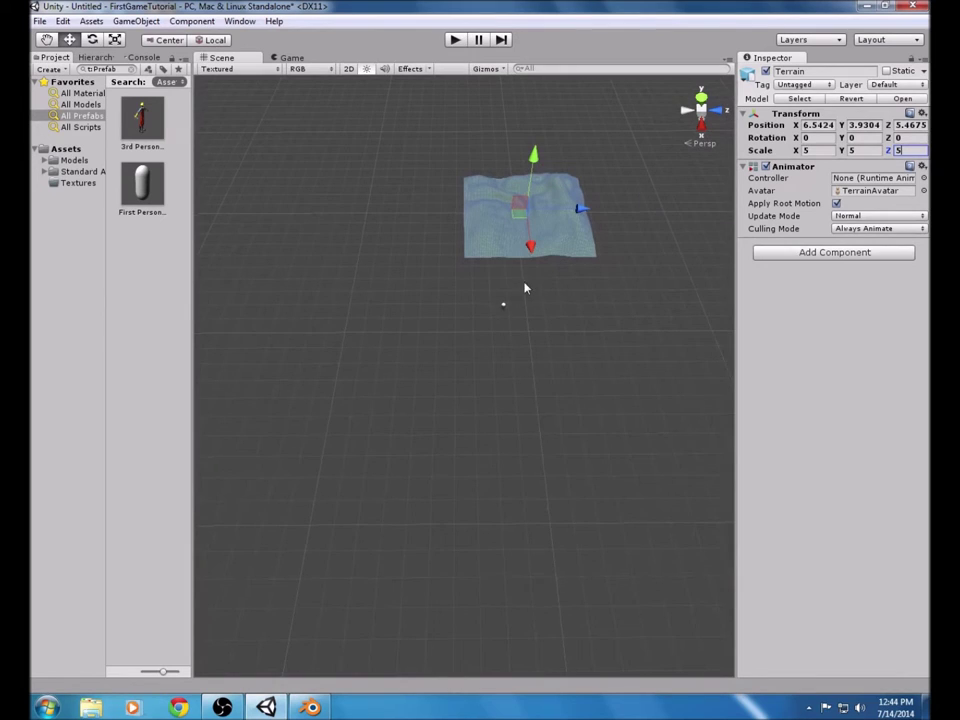
- Move the terrain beneath the First Person Controller, to about X 123, Y 42 and Z -20
drag(538, 150, 549, 133)
drag(540, 183, 568, 348)
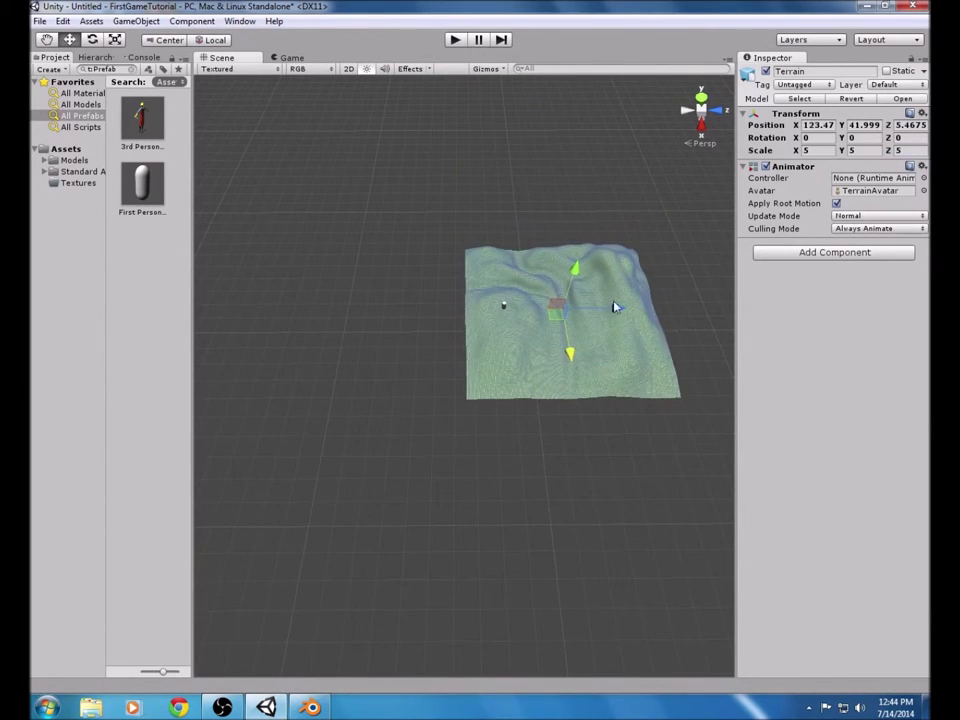
drag(617, 307, 530, 277)
- Move the First Person Controller down to just above the terrain surface, at about X 134 and Y 50
scroll(530, 277, up, 3)
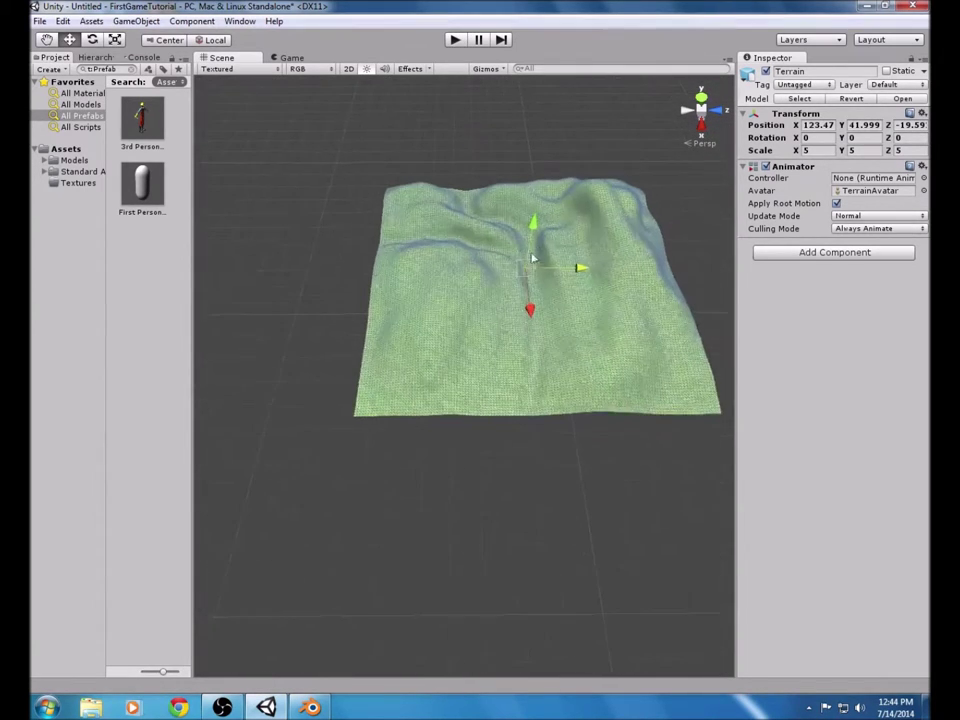
scroll(590, 176, up, 1)
click(574, 180)
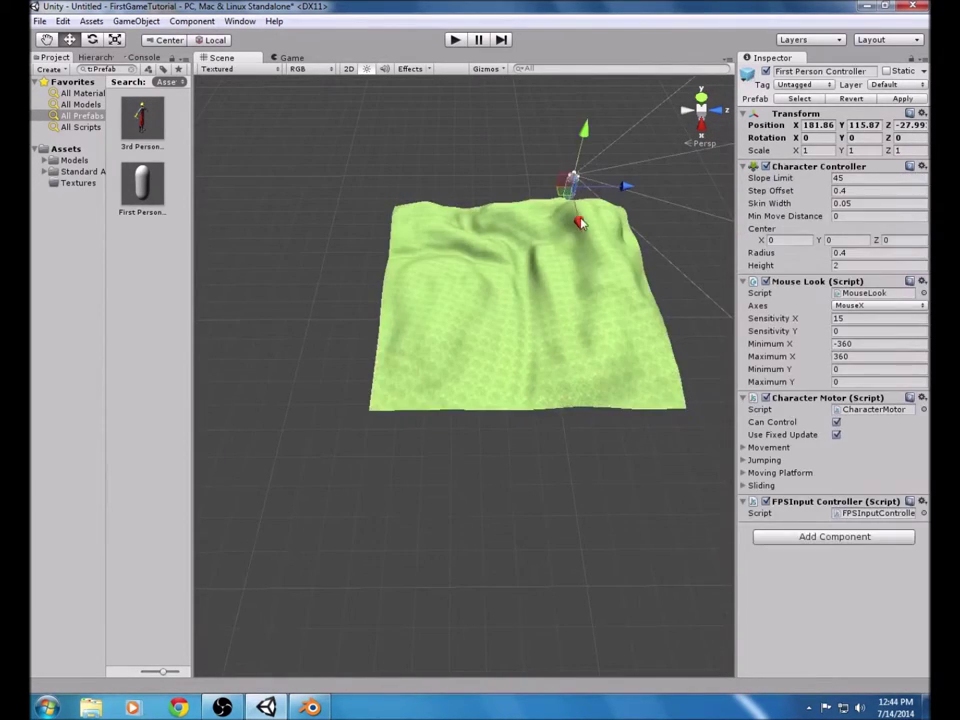
drag(585, 150, 516, 259)
scroll(518, 252, up, 3)
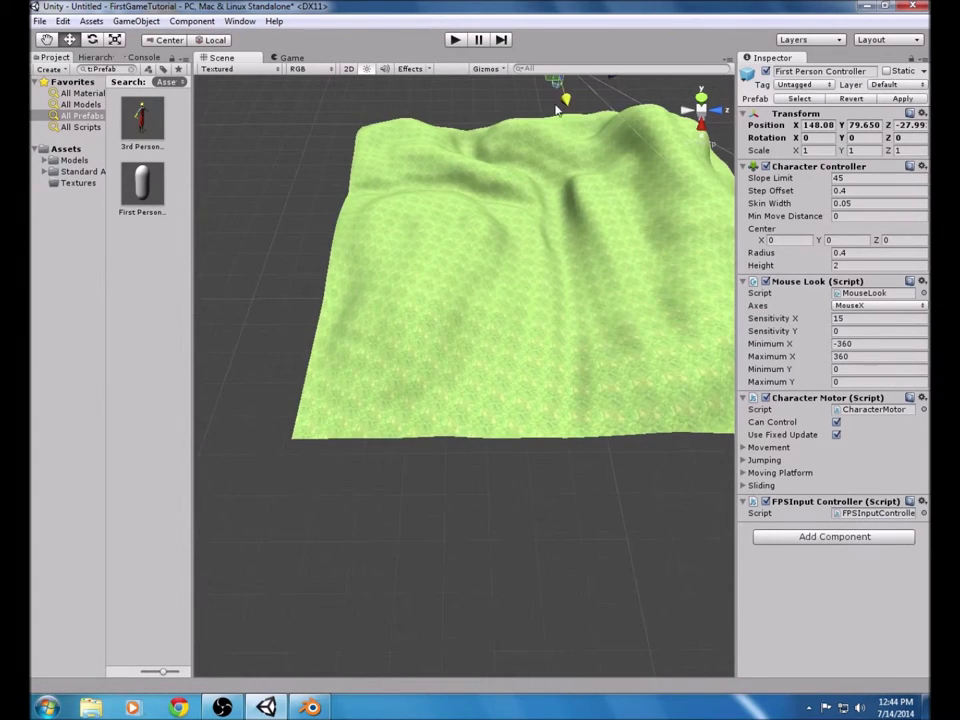
drag(566, 100, 517, 304)
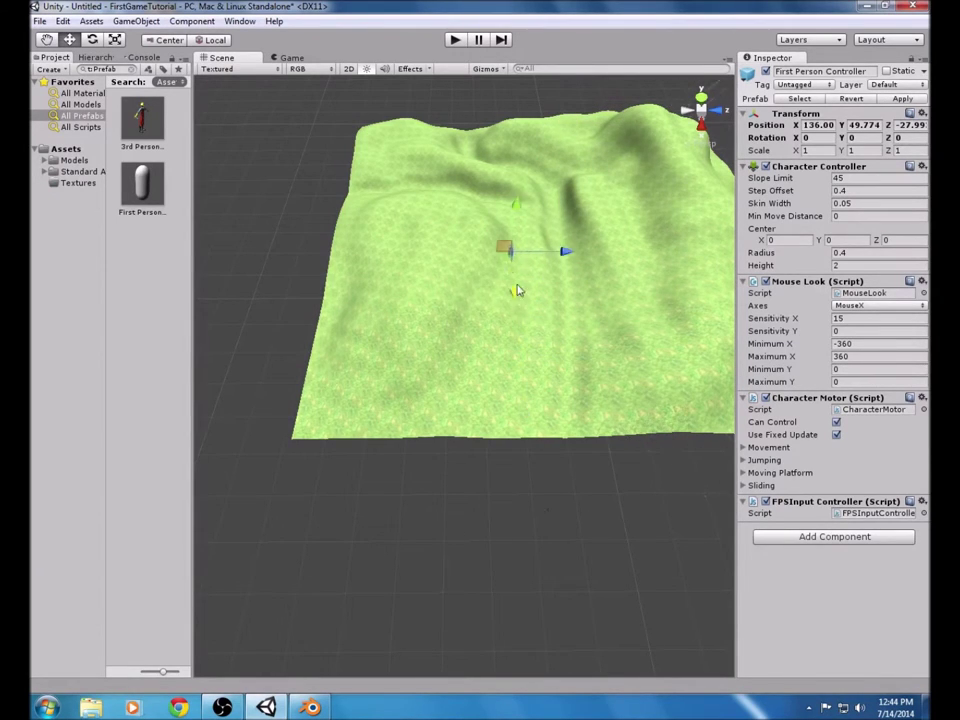
- Select the Terrain object again and set its scale to 10 on X, Y and Z
scroll(517, 304, up, 3)
scroll(525, 231, down, 2)
alt+drag(592, 180, 585, 338)
click(585, 338)
click(808, 150)
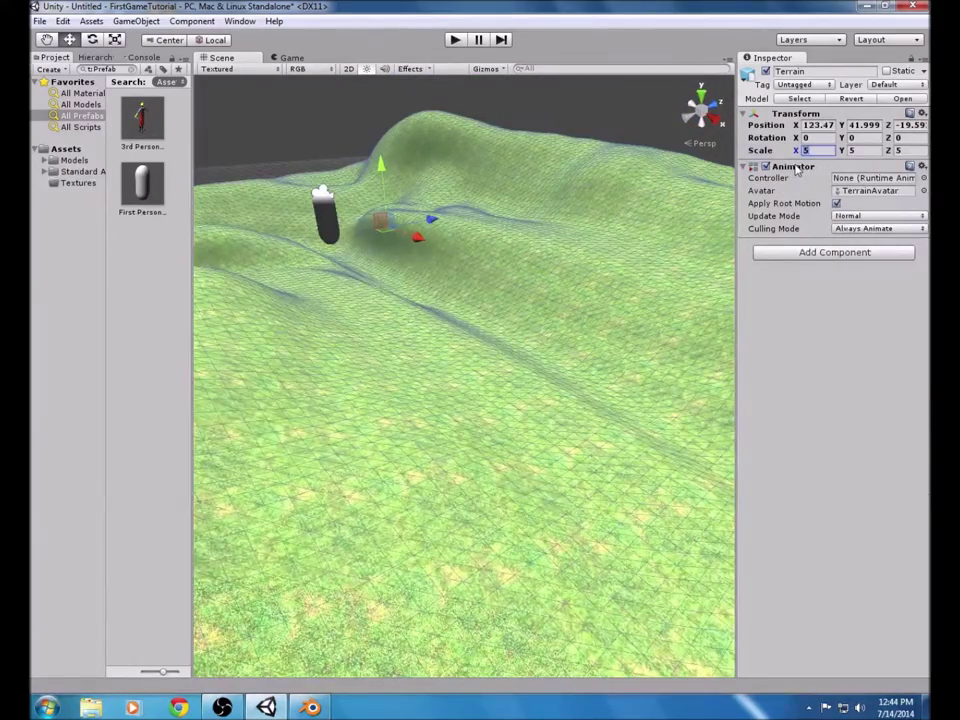
text(10)
click(857, 150)
text(10)
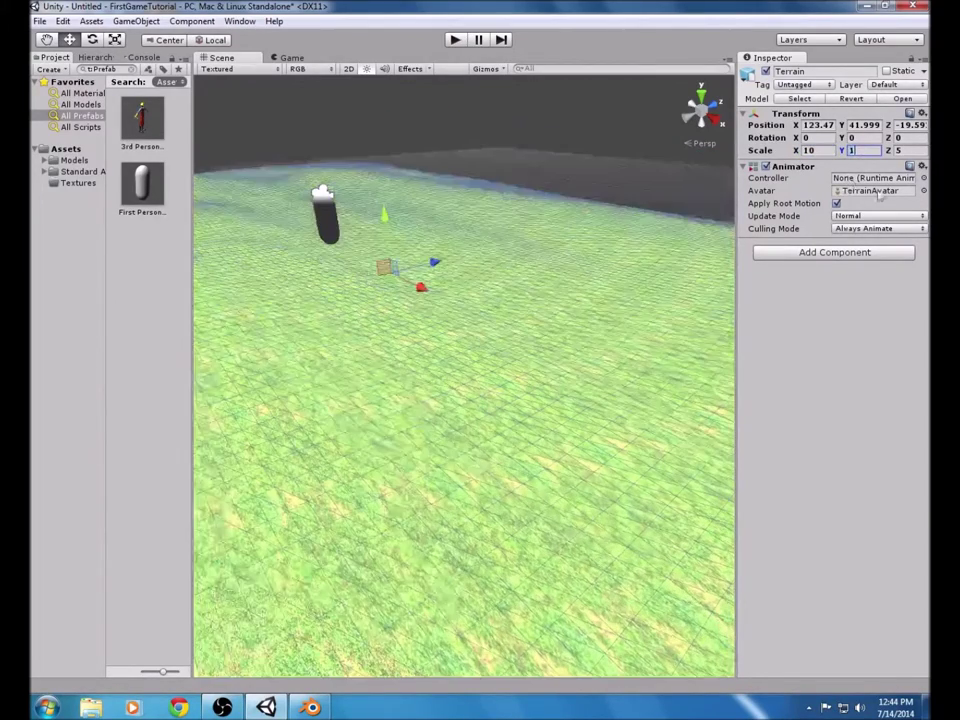
click(903, 151)
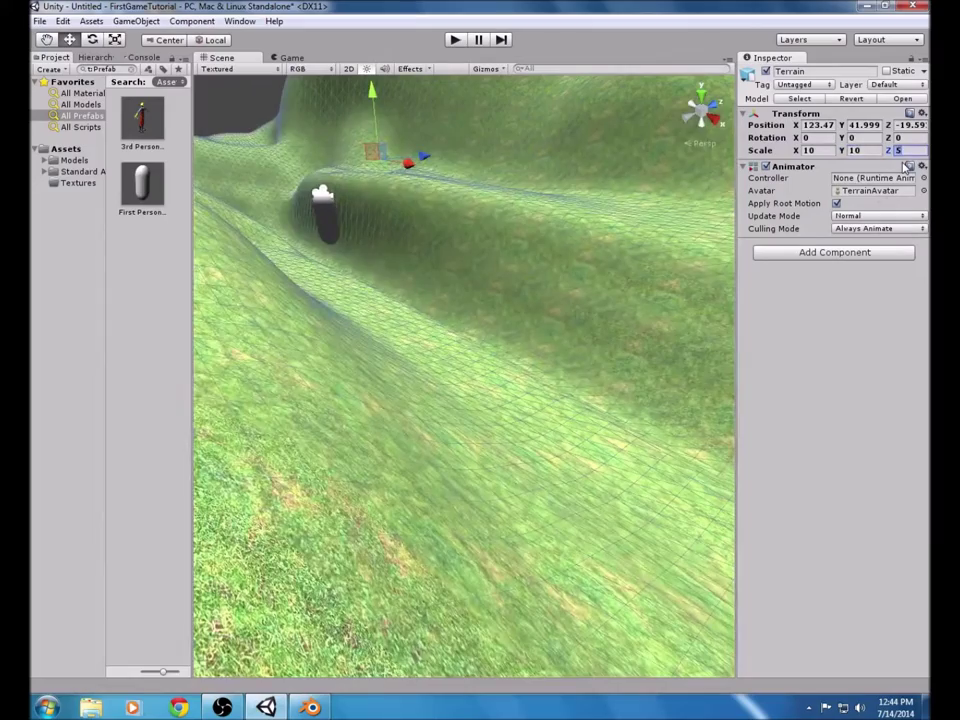
text(10)
- Inspect the First Person Controller's size against the rescaled terrain and select its Main Camera
scroll(386, 234, down, 5)
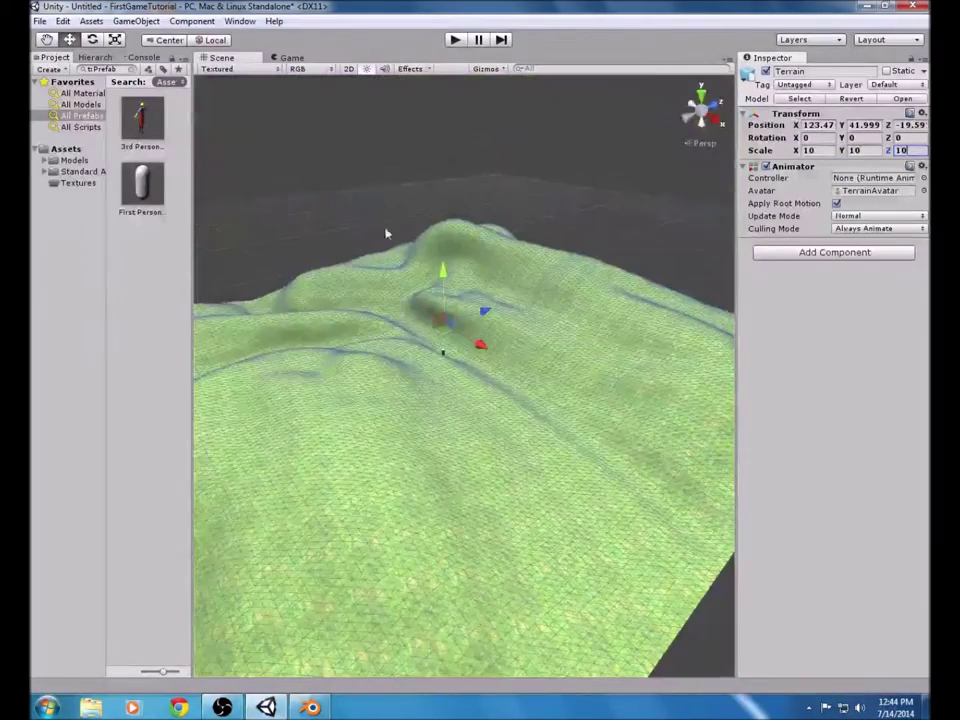
scroll(396, 275, up, 5)
right_drag(418, 262, 259, 199)
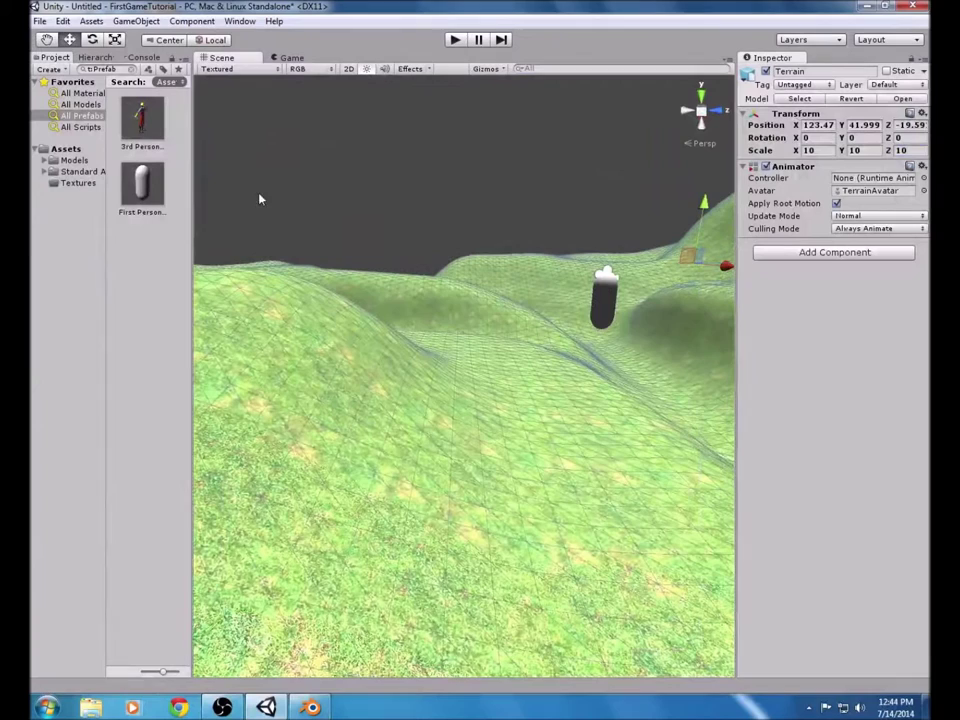
click(600, 280)
click(600, 283)
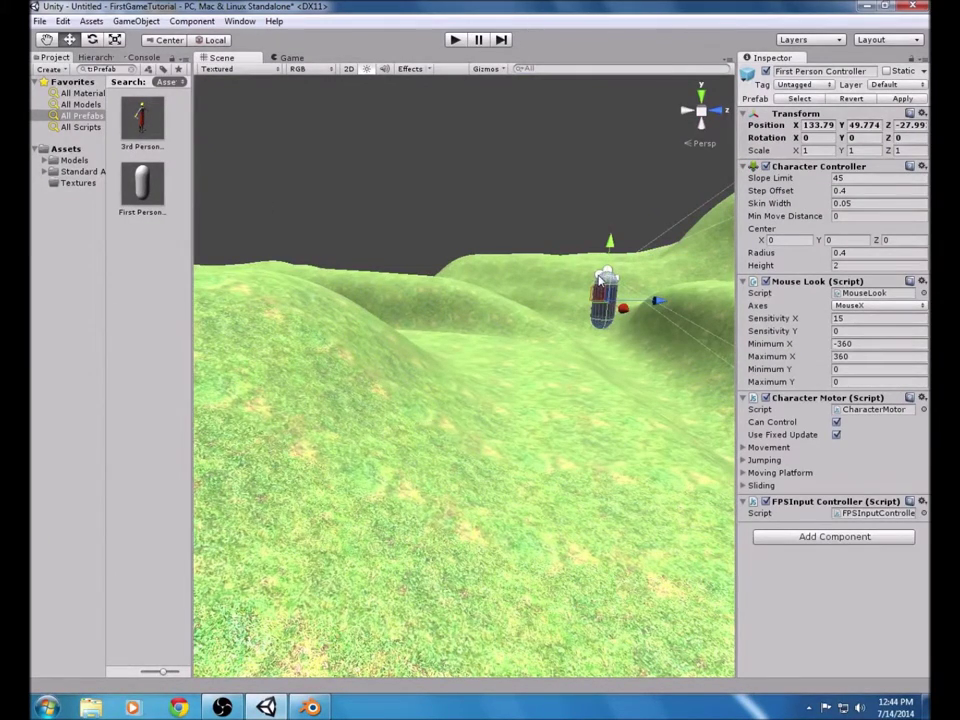
click(600, 280)
click(602, 295)
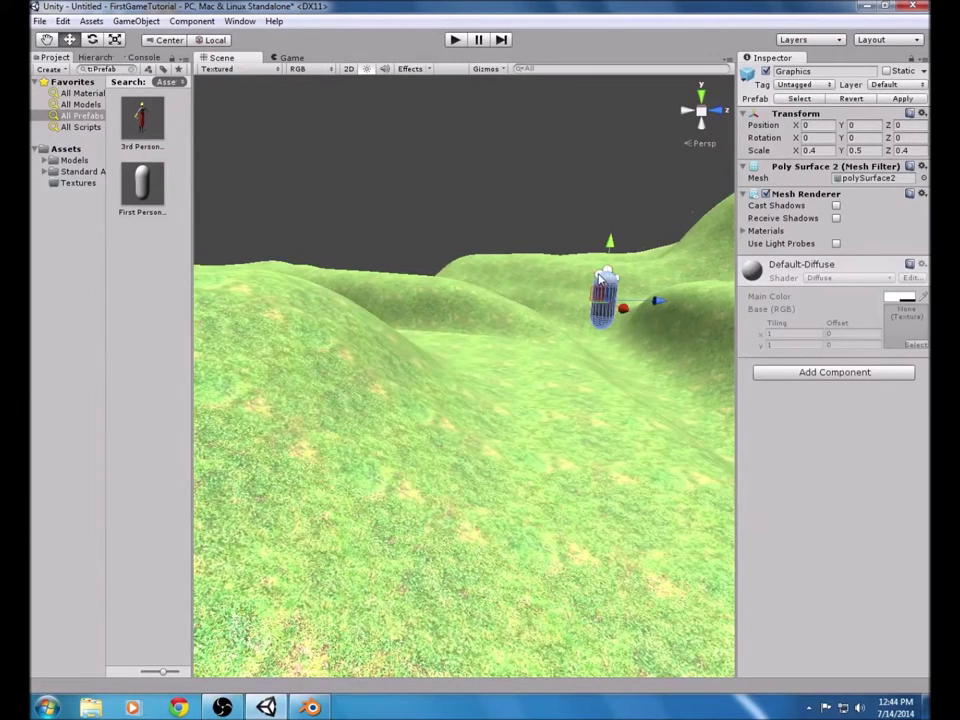
click(600, 280)
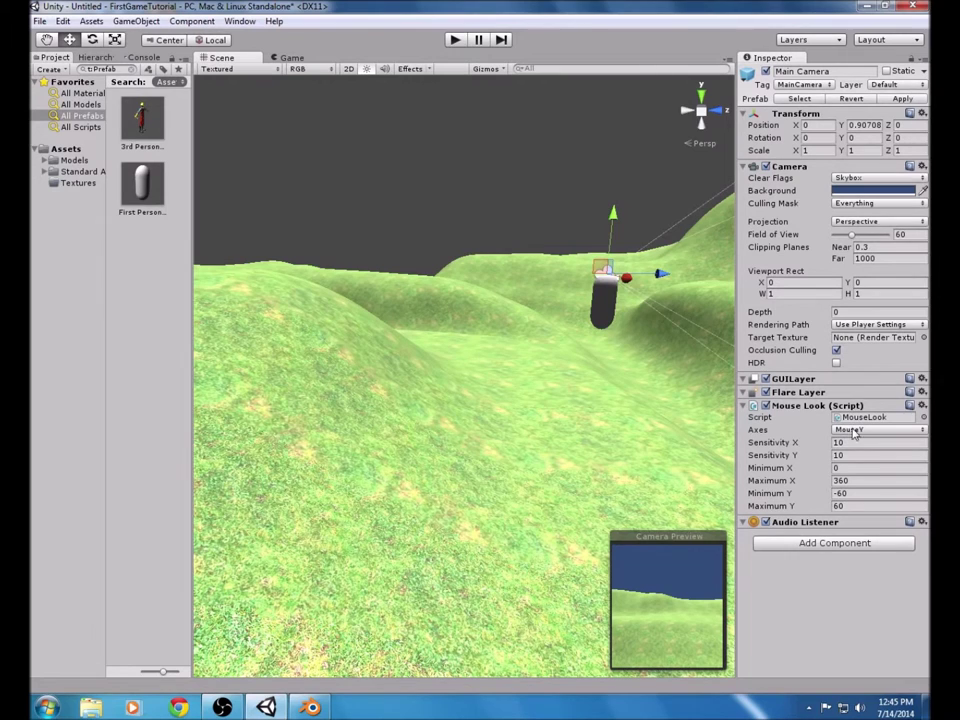
- Add a Skybox rendering component to the Main Camera and assign the Sunny3 Skybox material to it
click(836, 543)
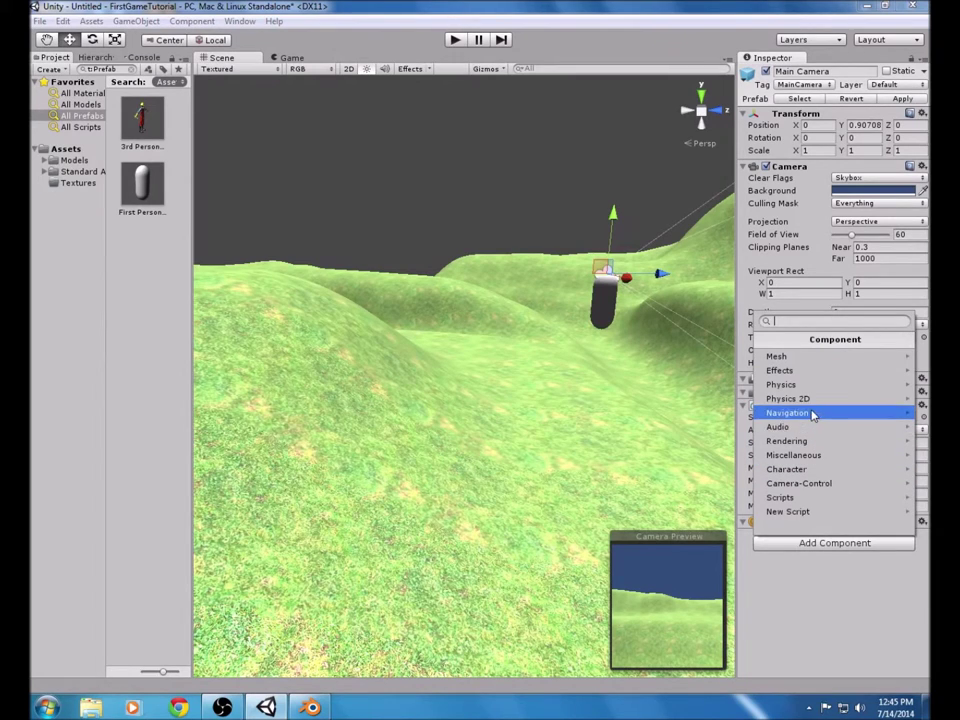
click(826, 441)
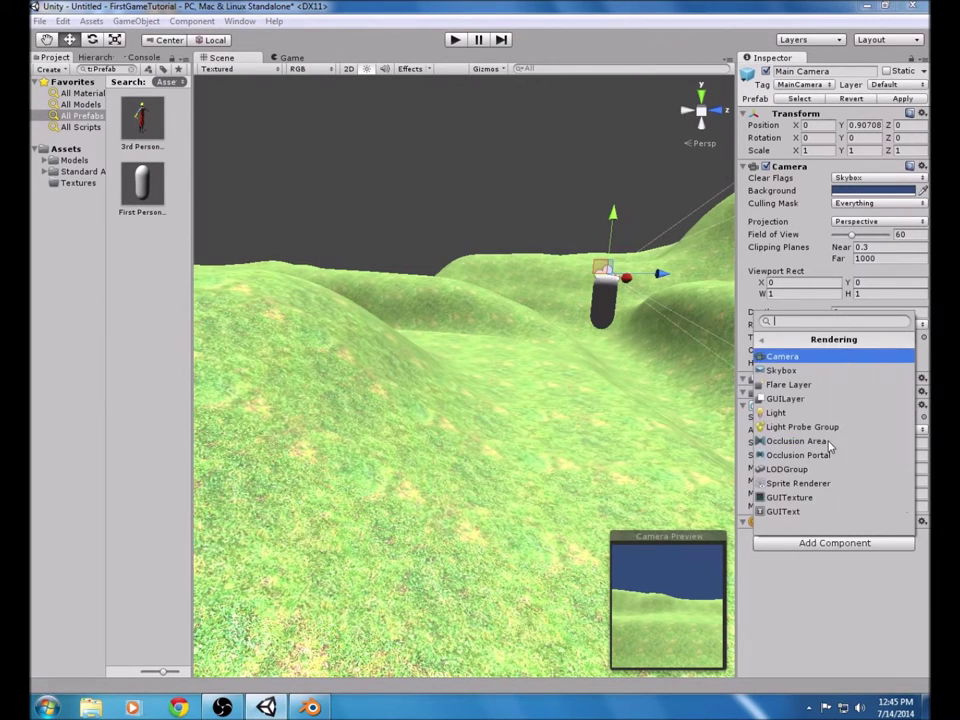
click(789, 372)
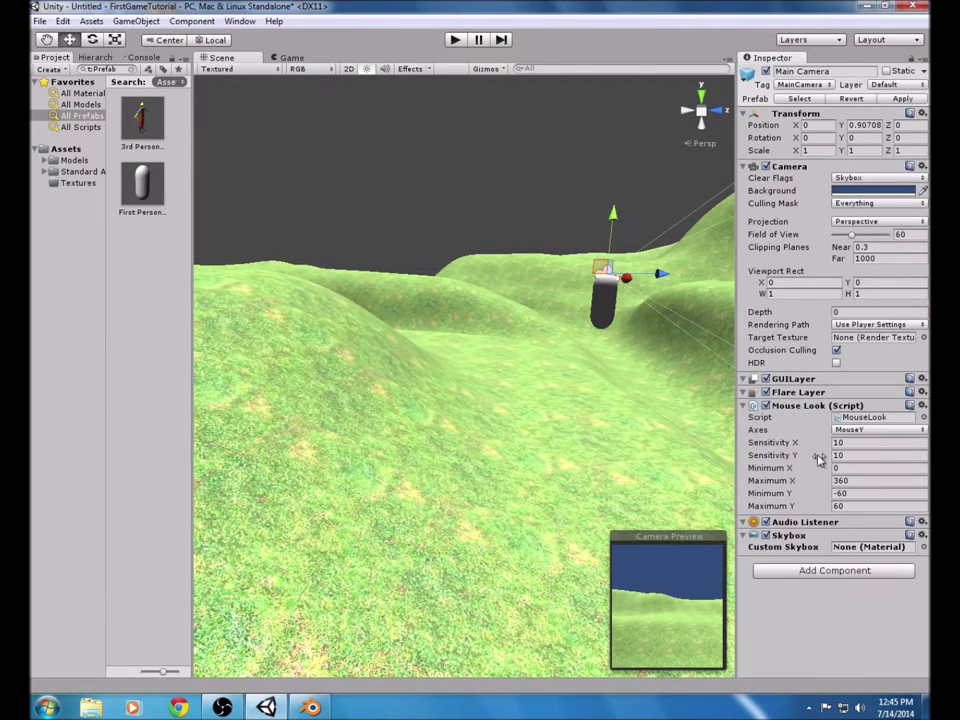
click(923, 547)
drag(167, 113, 169, 189)
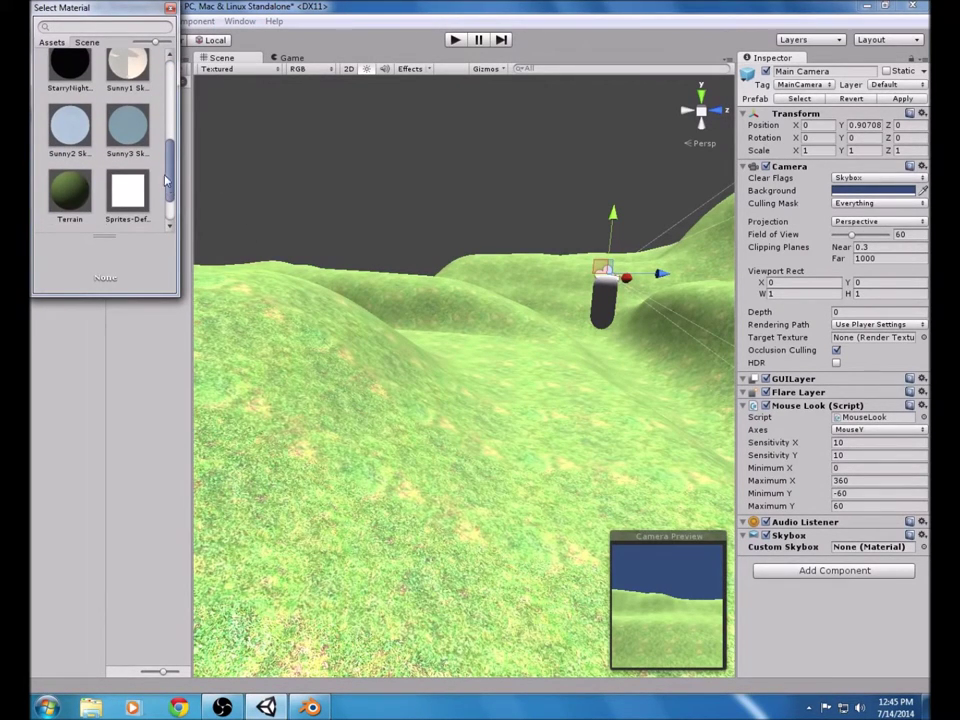
double_click(136, 140)
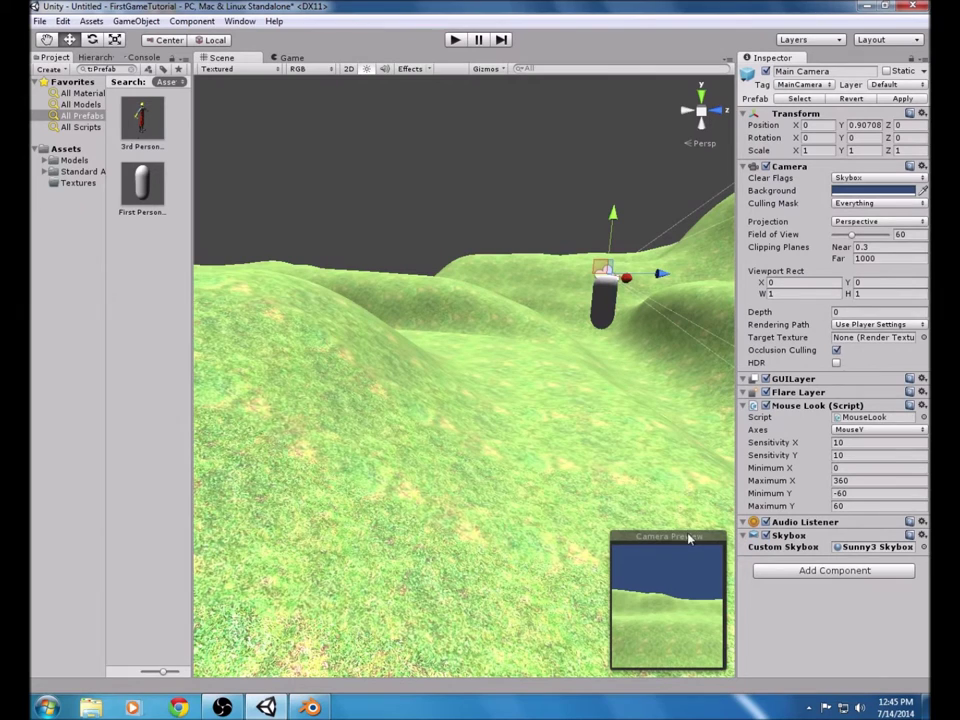
- Preview the new sky in the Game view and run a short play test of the scene
click(287, 57)
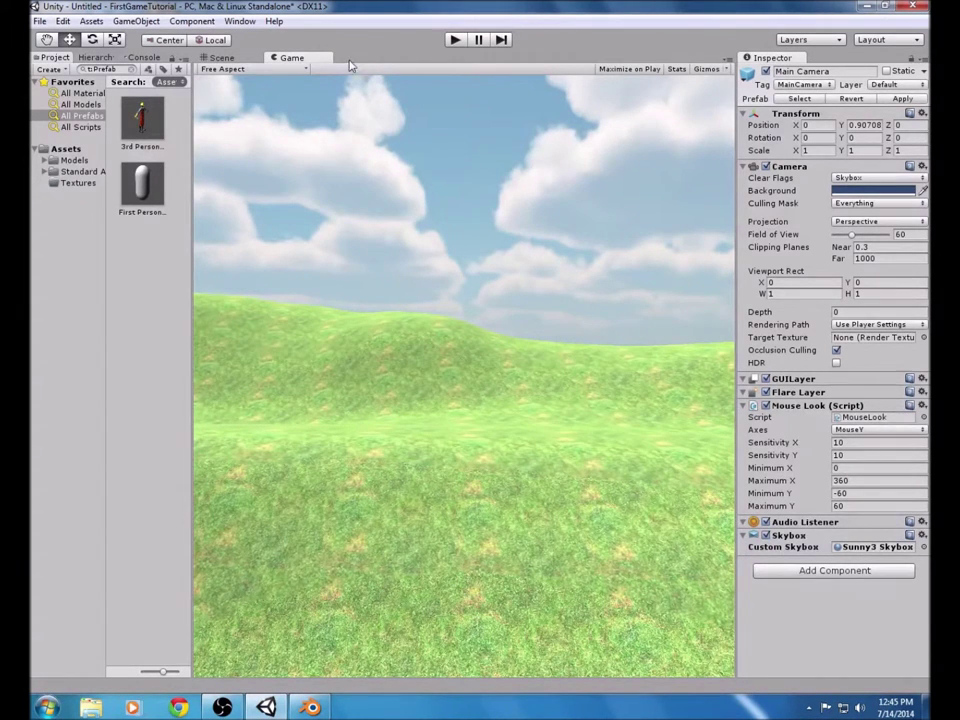
click(453, 40)
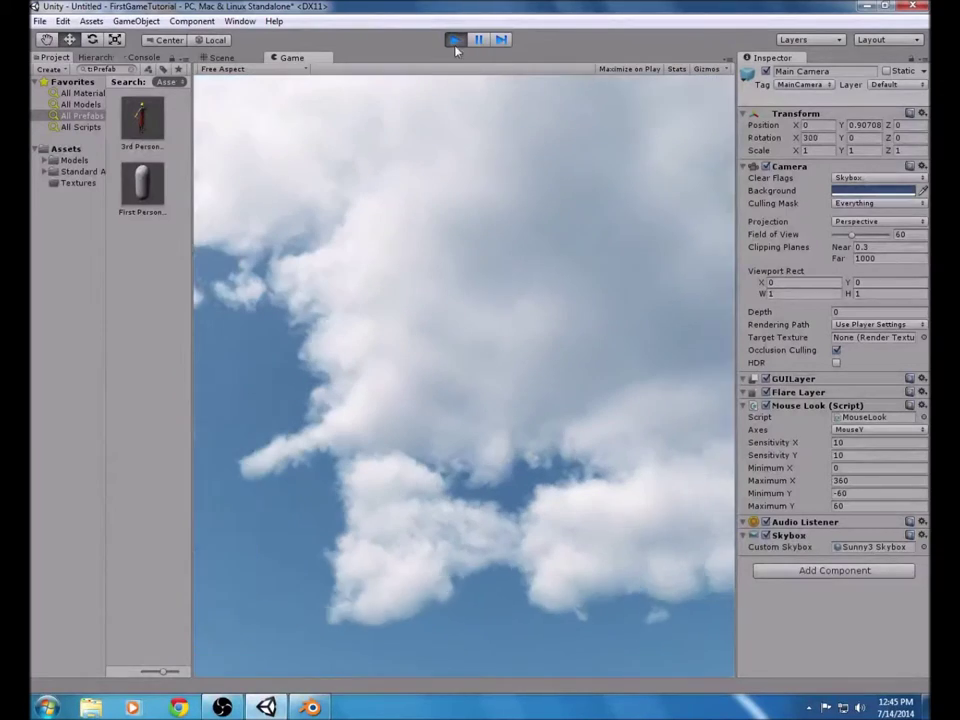
click(455, 42)
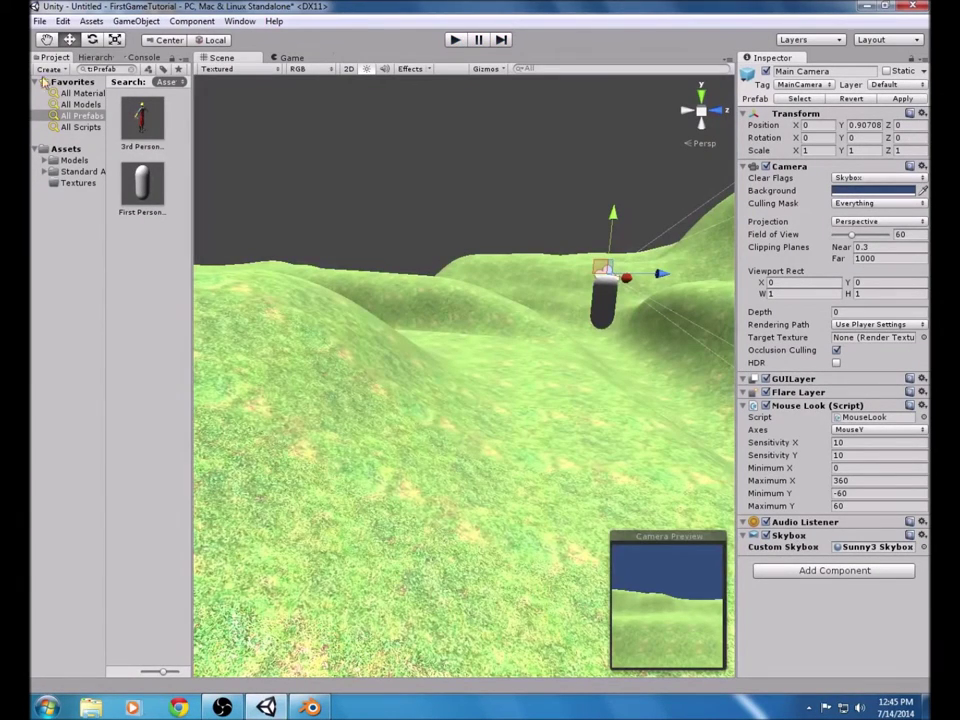
- Select the Point light above the terrain and set its intensity to 3.4
click(92, 58)
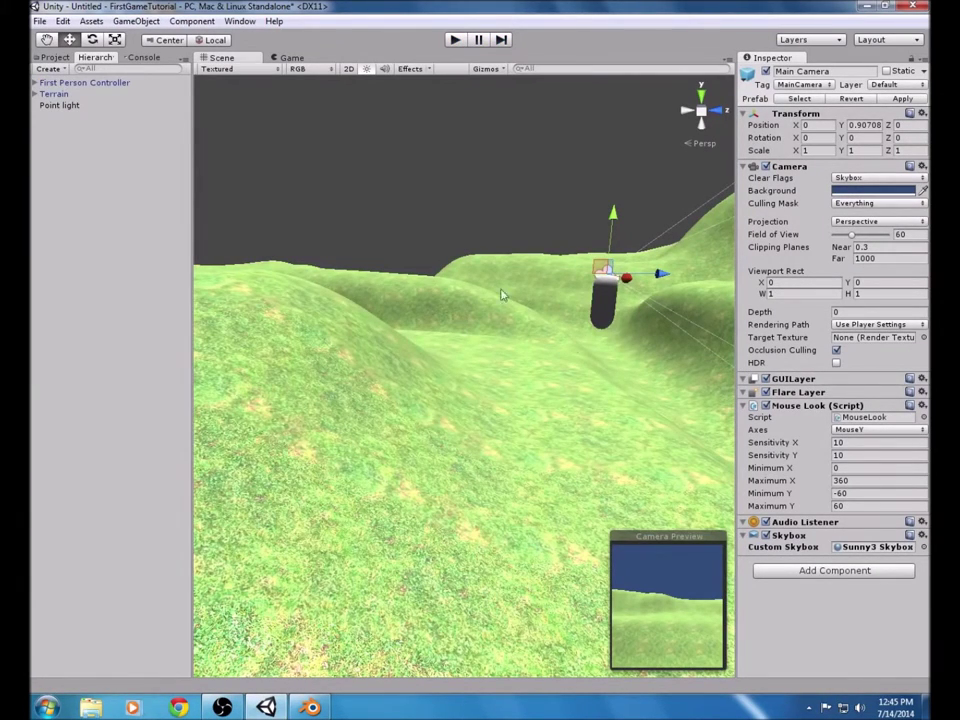
scroll(527, 285, down, 10)
mouse_move(553, 228)
right_down()
mouse_move(615, 238)
mouse_move(624, 261)
mouse_move(677, 148)
mouse_move(560, 208)
right_up()
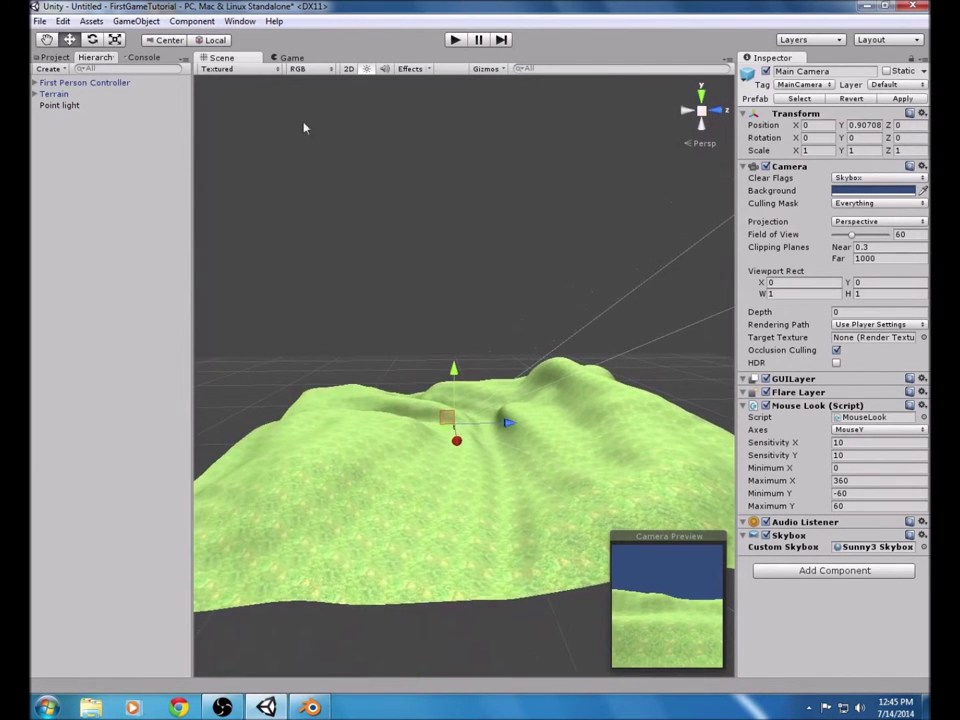
click(50, 106)
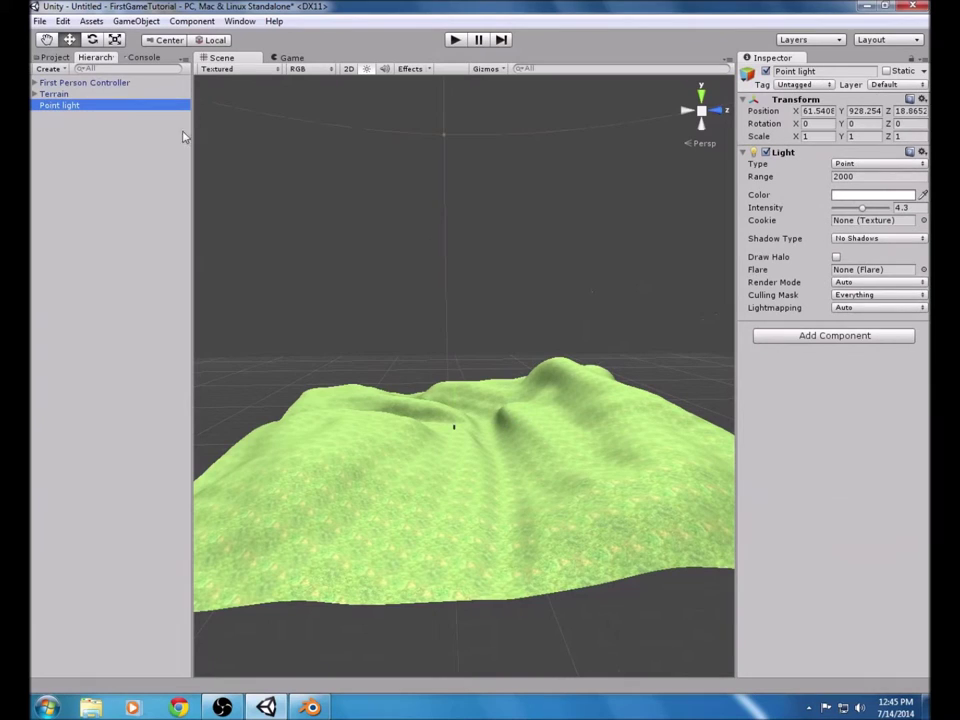
drag(865, 212, 857, 219)
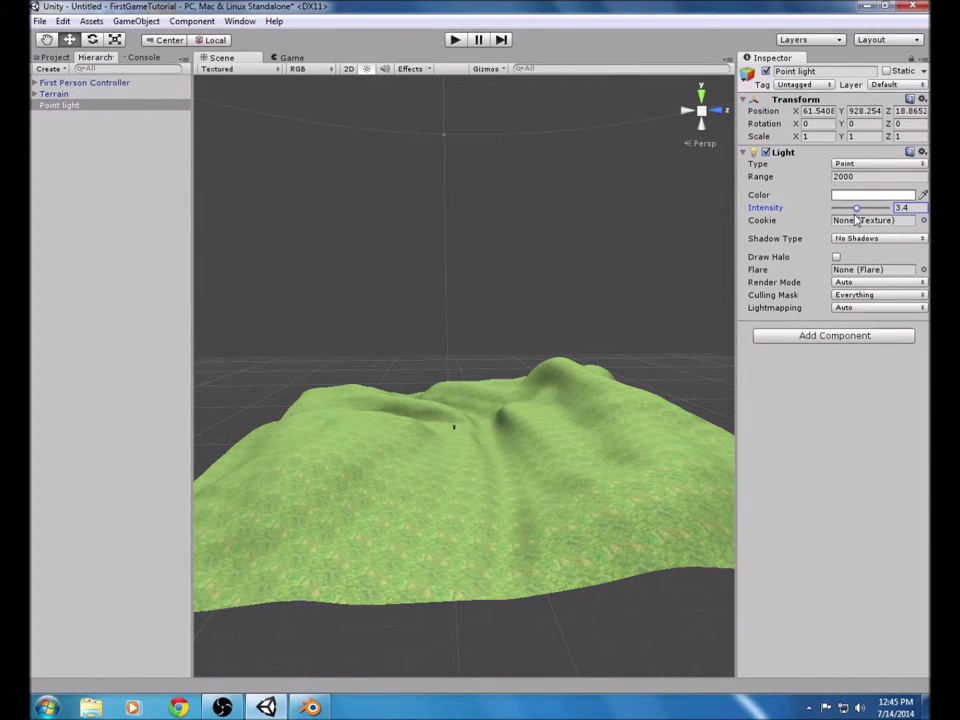
- Try the point light with a range of 1000 and an intensity of 5.2, and restore its range to 2000
click(840, 177)
key(Home)
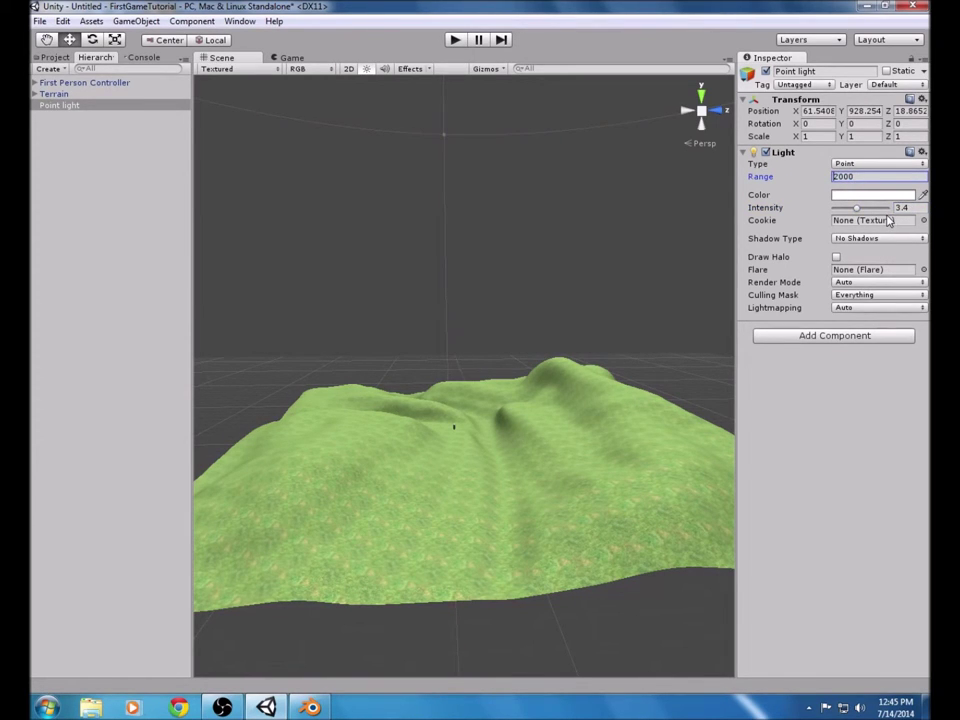
key(Delete)
text(1)
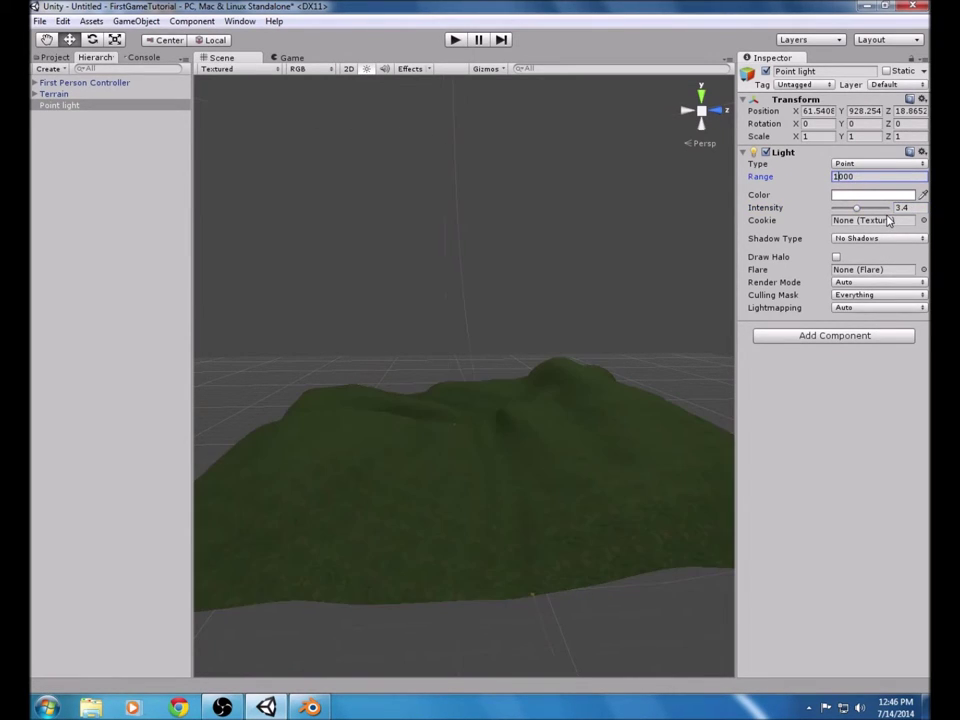
mouse_move(857, 207)
mouse_down()
mouse_move(897, 206)
mouse_move(871, 210)
mouse_up()
click(842, 177)
click(840, 177)
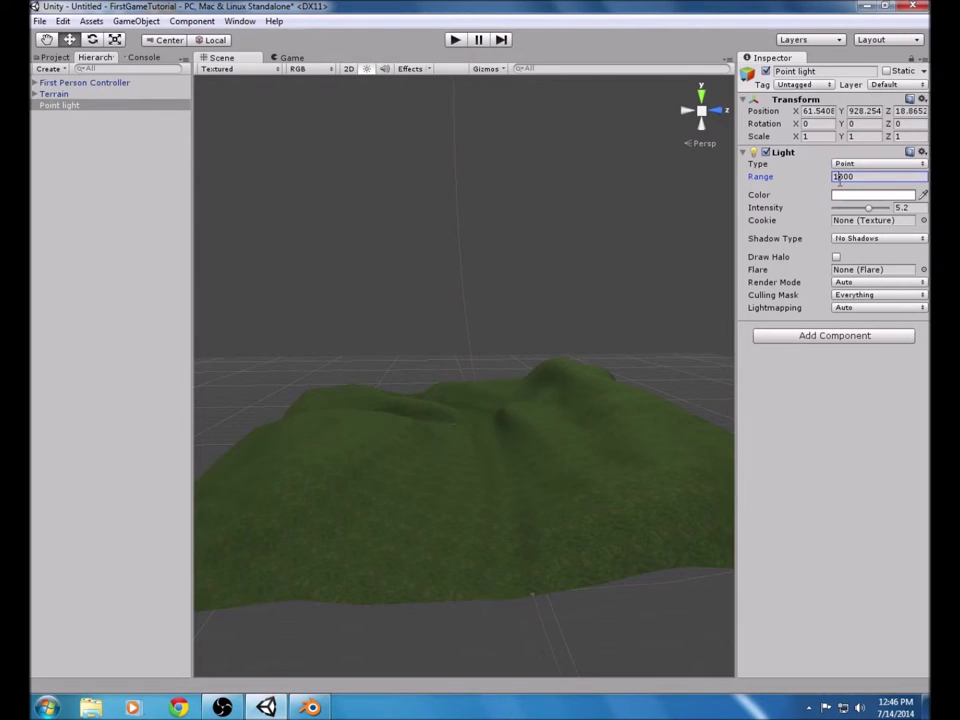
key(BackSpace)
text(2)
- Set the point light's intensity to 3.5 and check the lighting on the terrain
drag(868, 208, 858, 216)
scroll(643, 399, down, 2)
scroll(583, 390, up, 6)
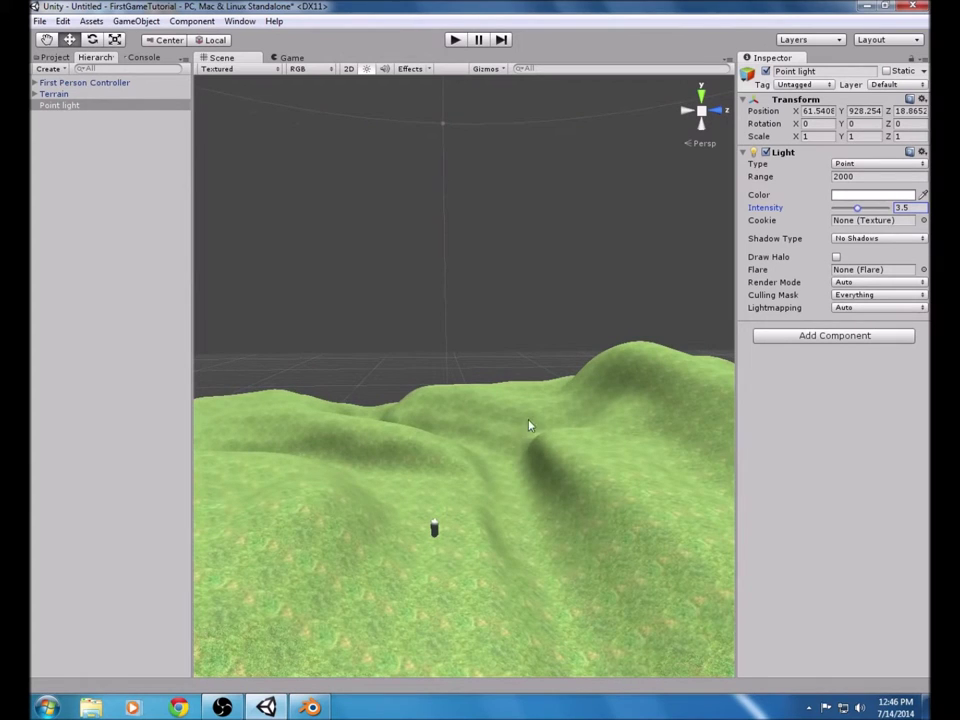
scroll(498, 430, down, 3)
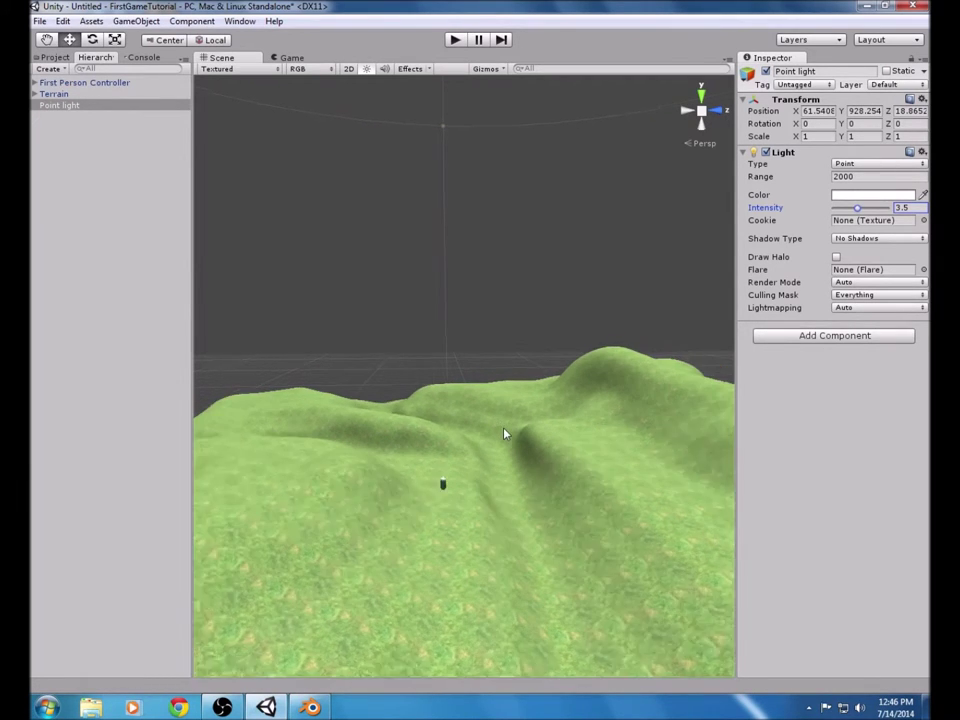
- Create a cube and move it onto the terrain surface near the First Person Controller, at about X 157 and Y 44
right_drag(380, 360, 479, 297)
scroll(480, 296, down, 6)
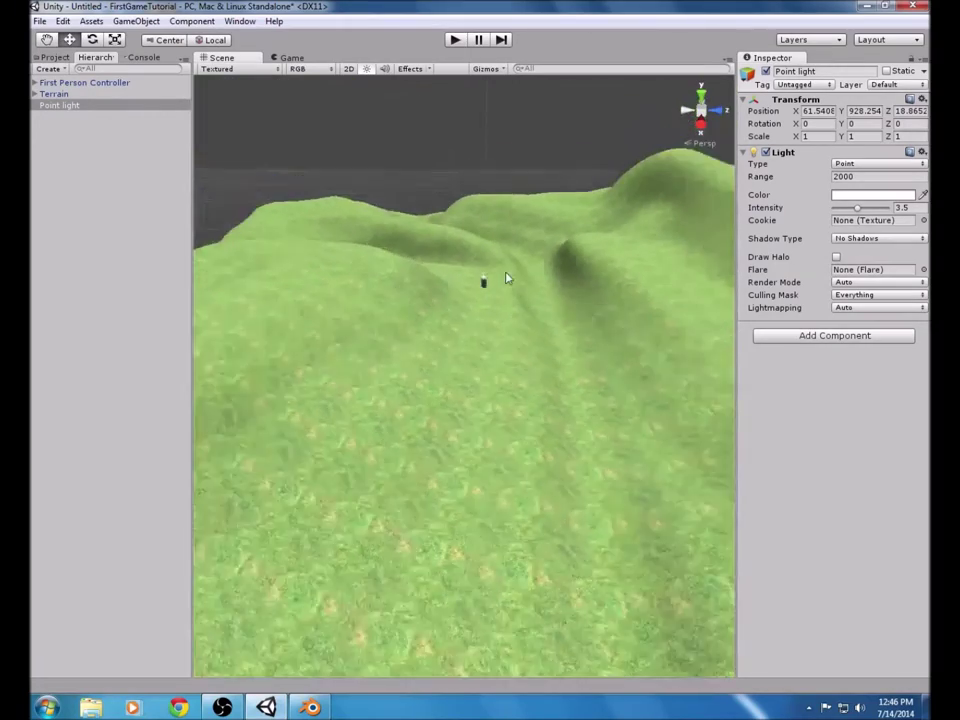
scroll(521, 208, up, 2)
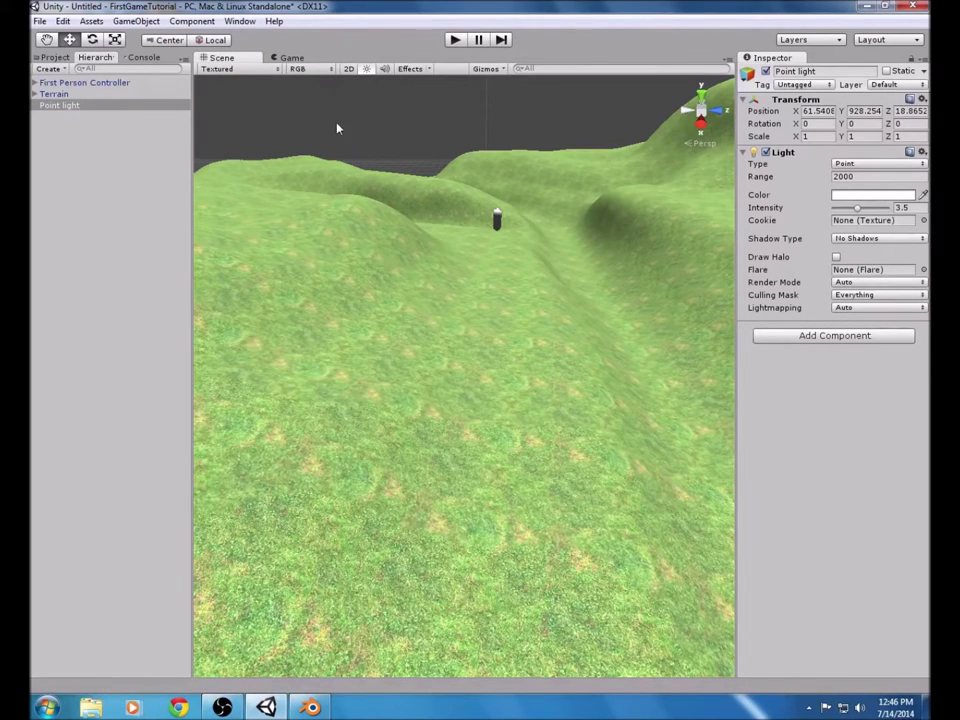
click(190, 21)
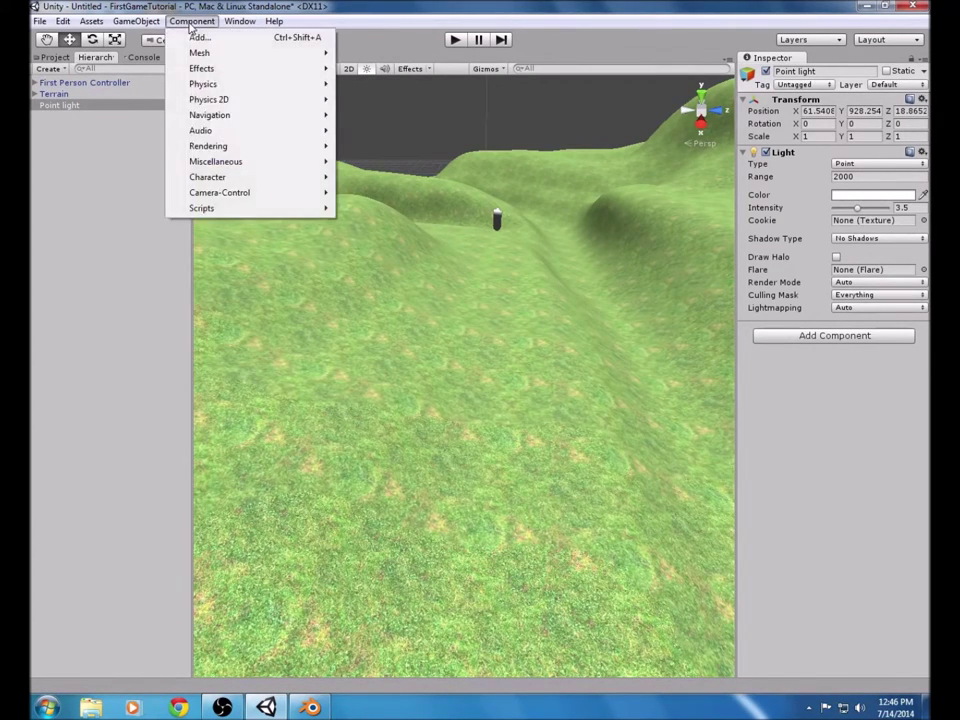
mouse_move(130, 21)
mouse_move(276, 76)
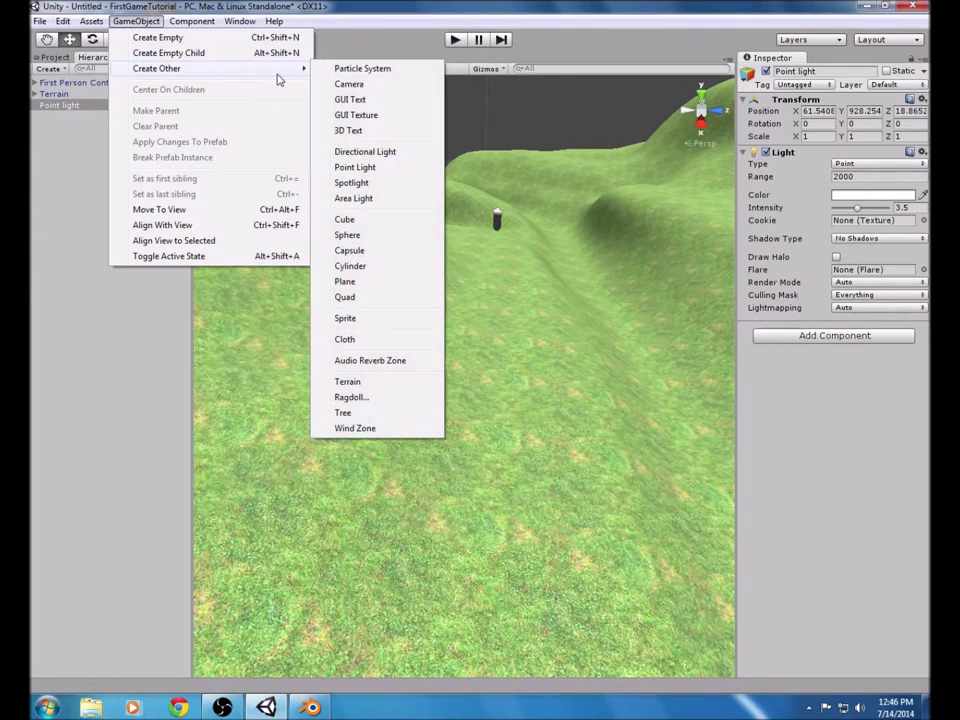
click(376, 218)
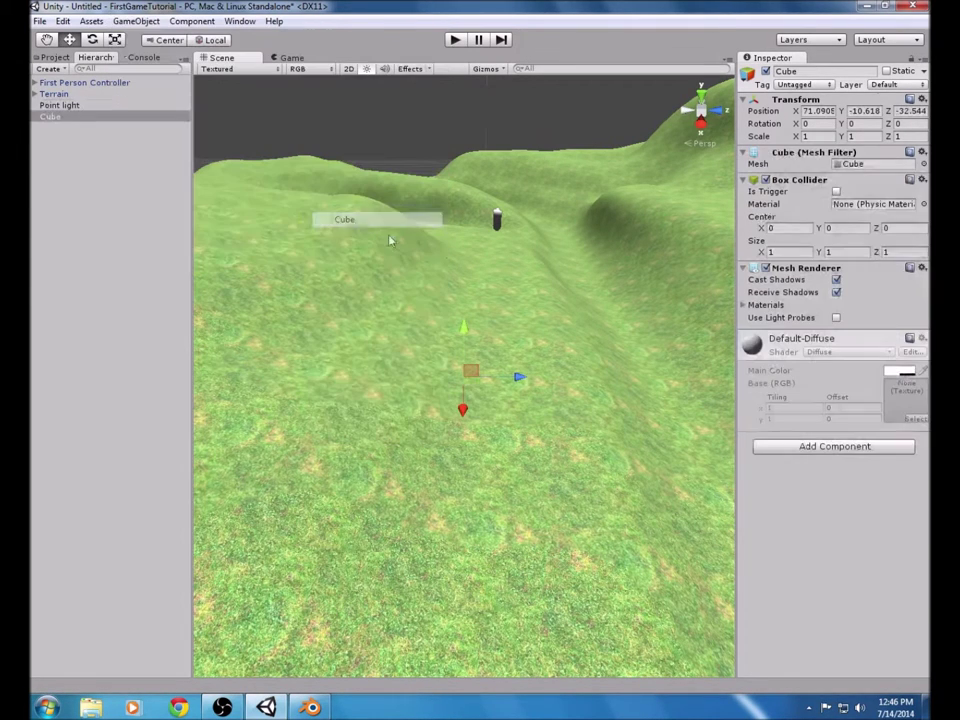
drag(464, 330, 455, 253)
- Set the cube's scale to 10 on X, Y and Z
click(811, 137)
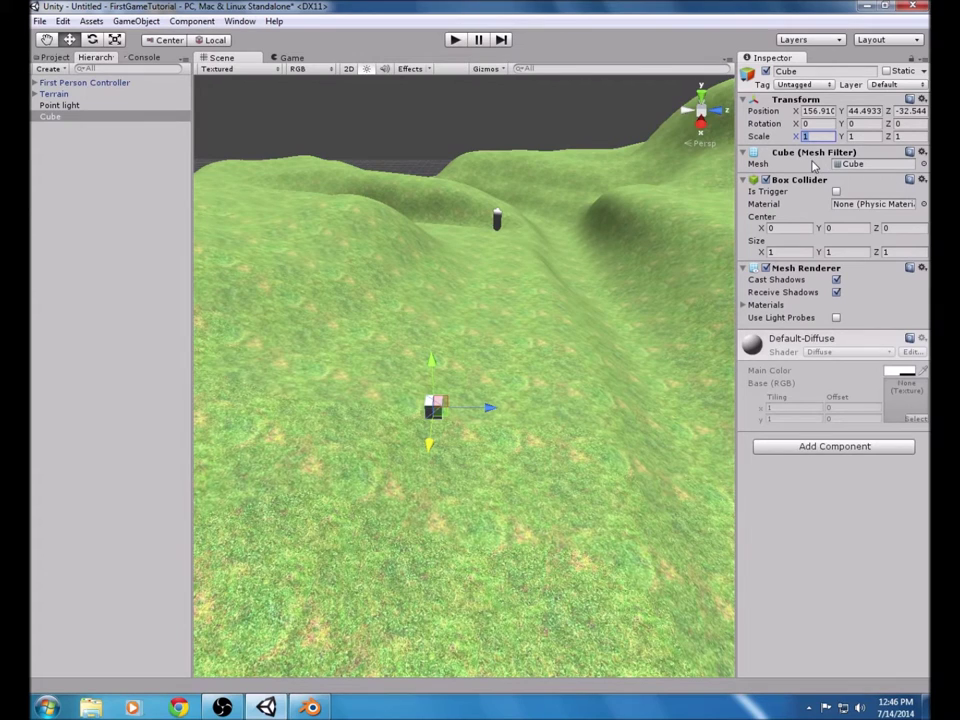
text(3)
key(BackSpace)
text(10)
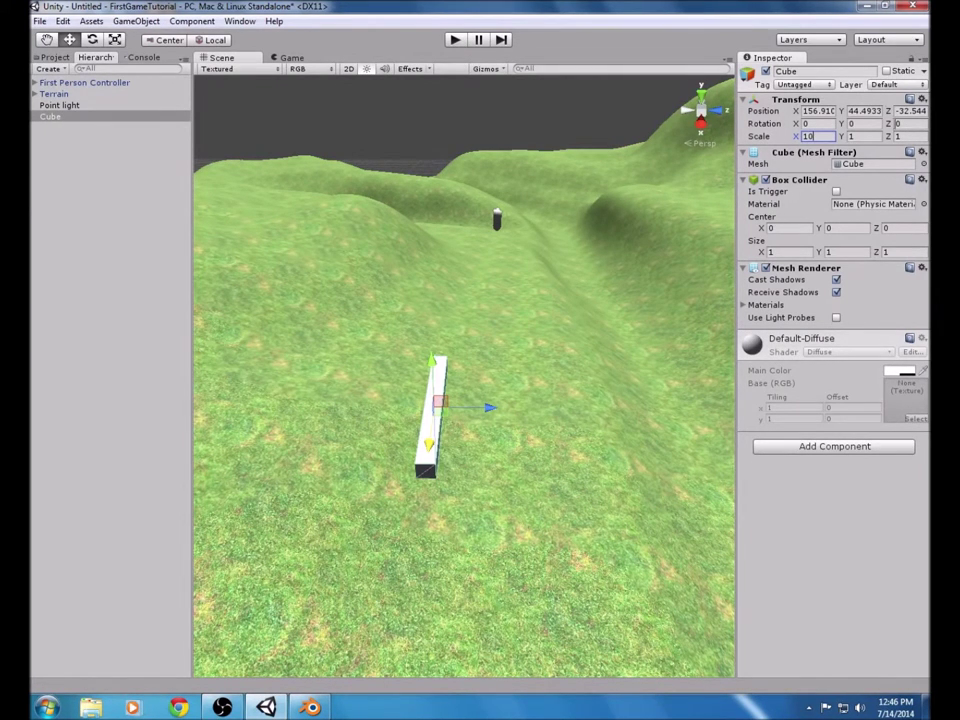
click(876, 137)
text(110)
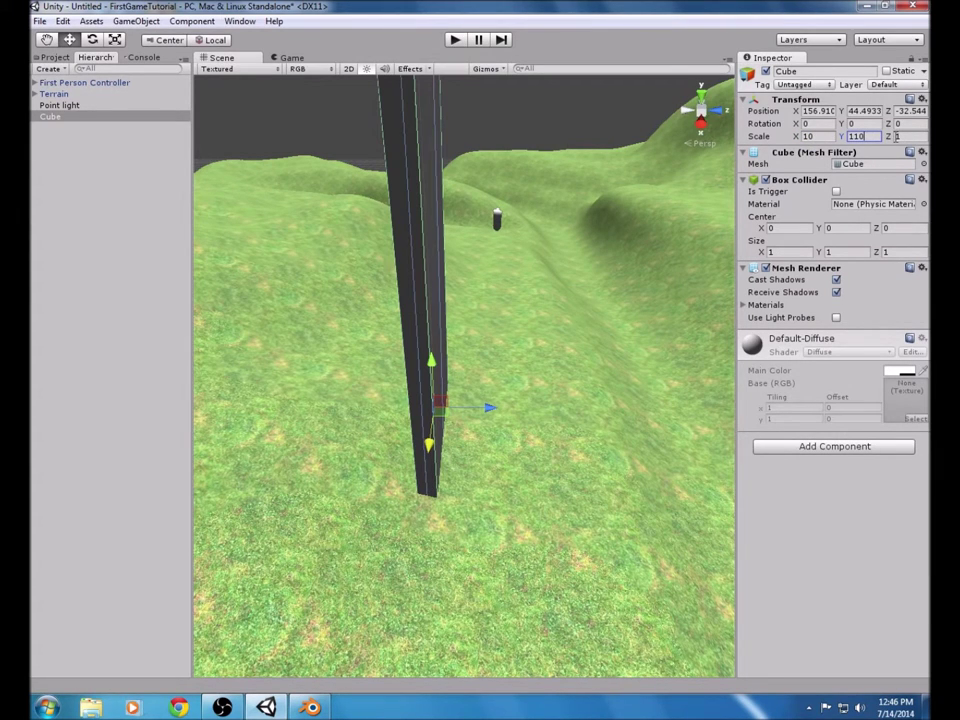
key(BackSpace)
key(BackSpace)
text(0)
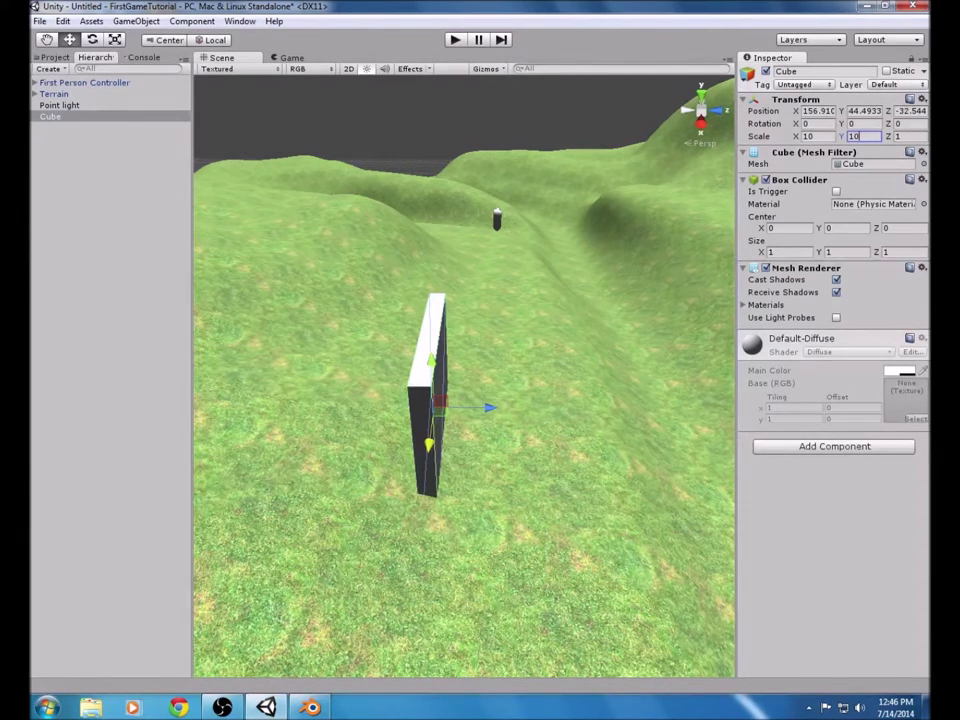
click(905, 137)
text(10)
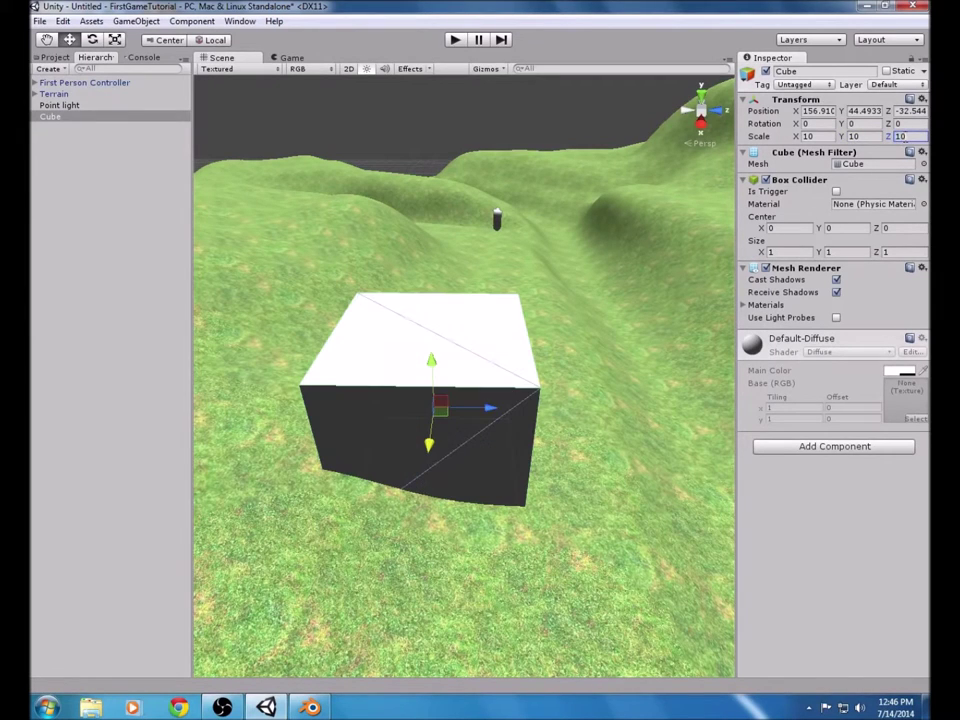
- Lower the cube partly into the terrain, to about Y 42
mouse_move(435, 378)
mouse_down()
mouse_move(433, 369)
mouse_move(433, 396)
mouse_up()
click(590, 360)
mouse_move(598, 343)
alt+mouse_down()
mouse_move(544, 343)
mouse_move(585, 349)
alt+mouse_up()
click(365, 486)
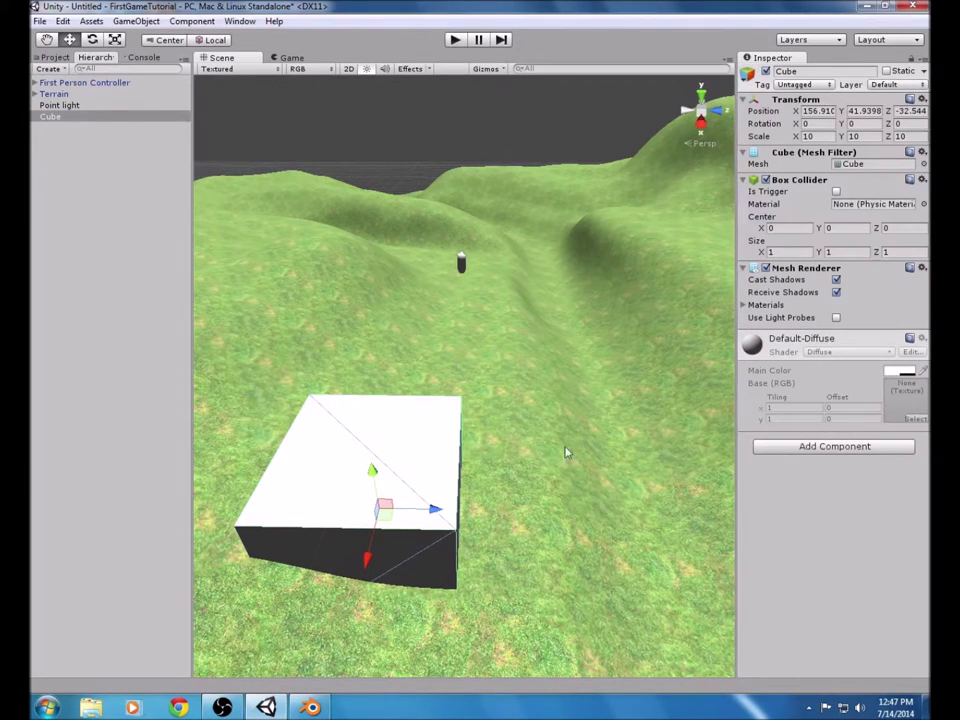
- Create a new material in the project's Assets folder and name it Concrete
click(52, 57)
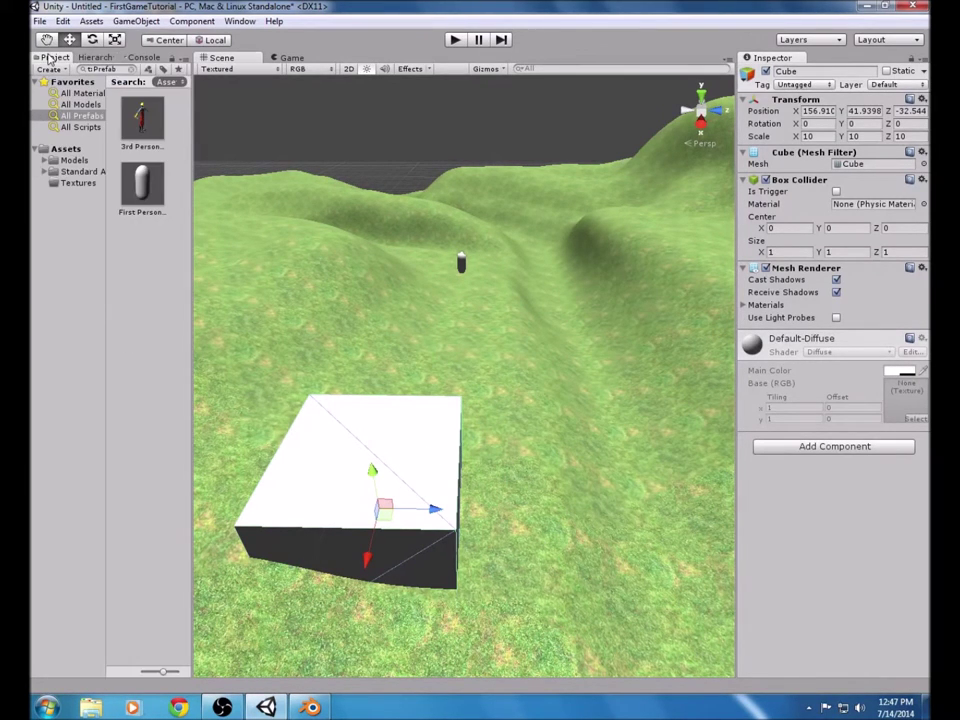
click(49, 69)
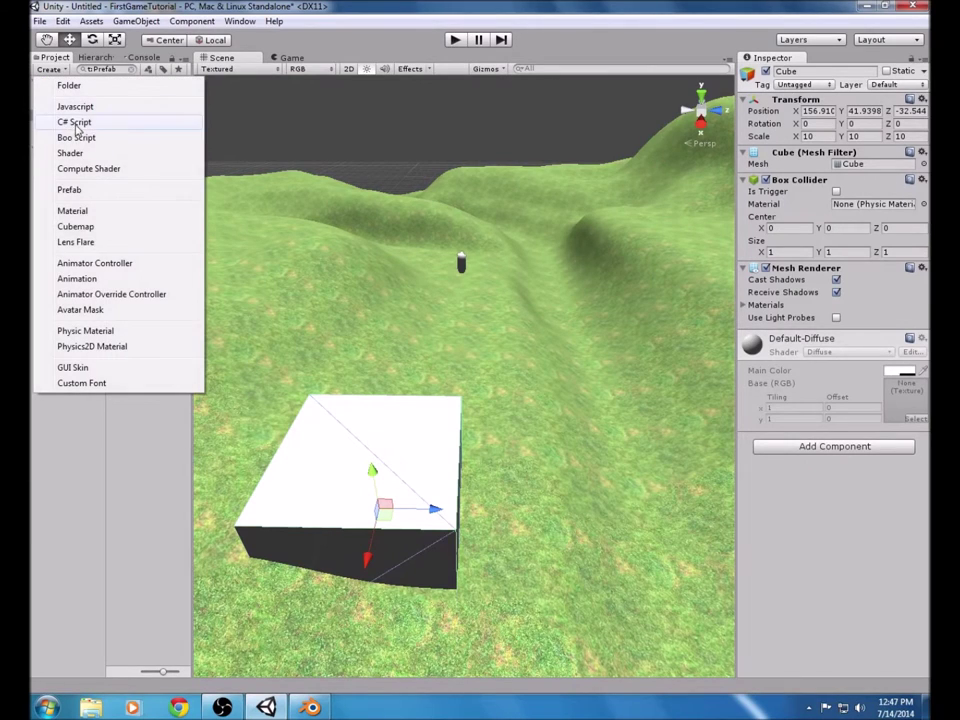
click(100, 213)
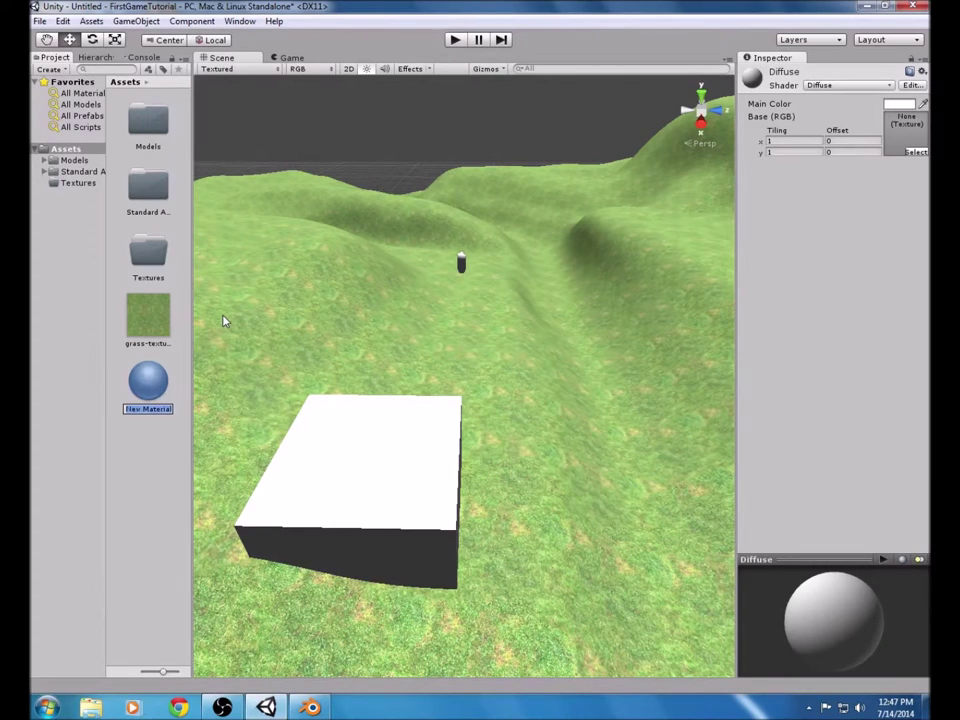
text(Concrete)
key(Return)
- Switch to Chrome and search Google Images for "concrete texture"
click(178, 707)
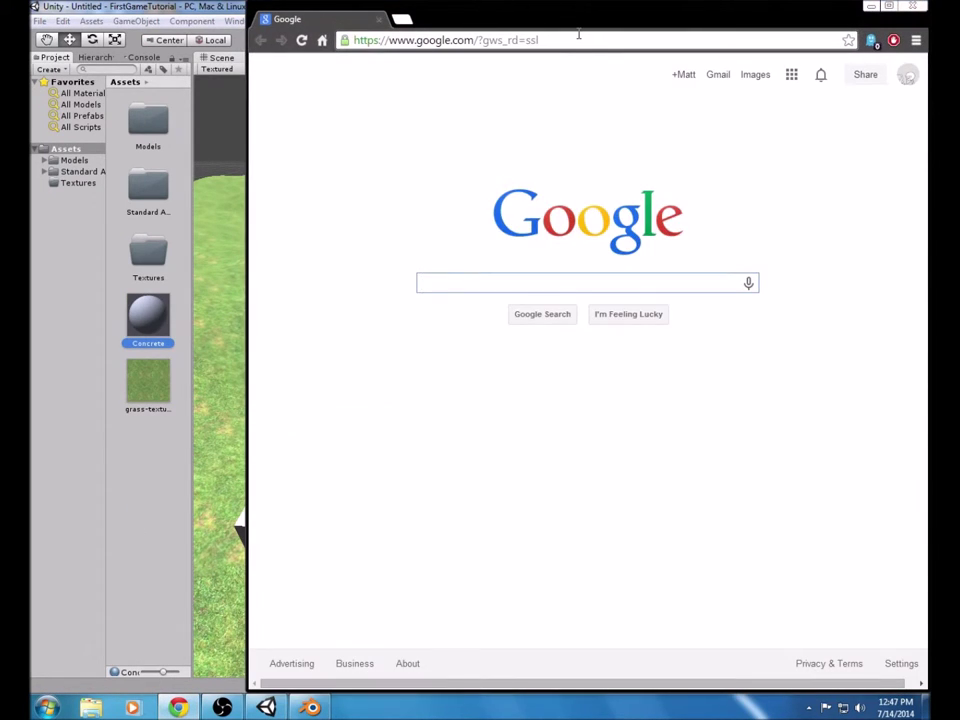
text(concre)
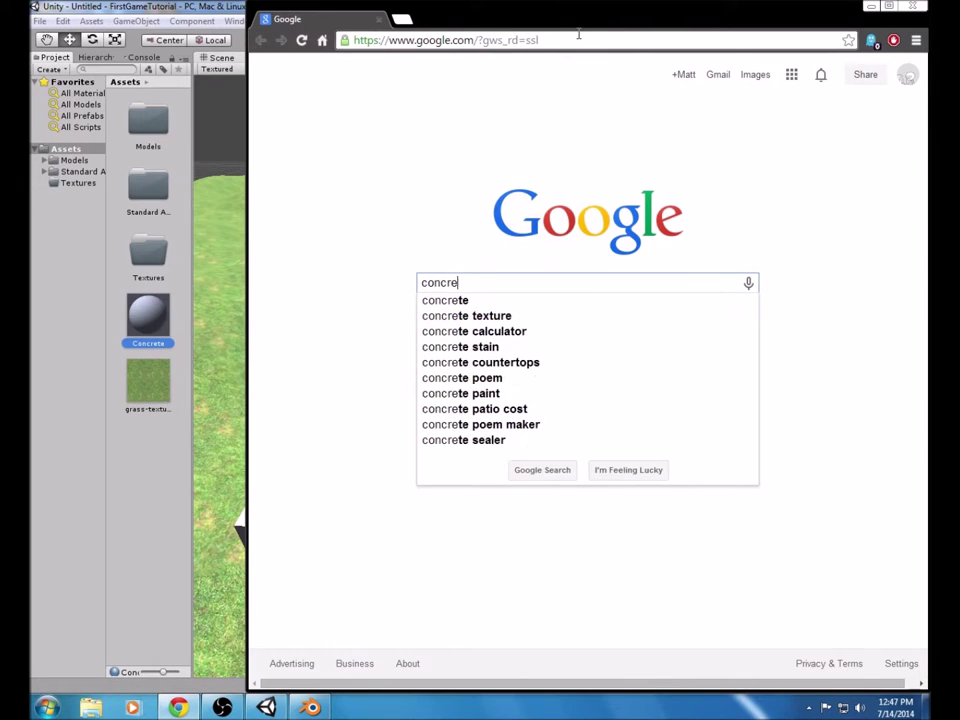
text(te texture)
key(Return)
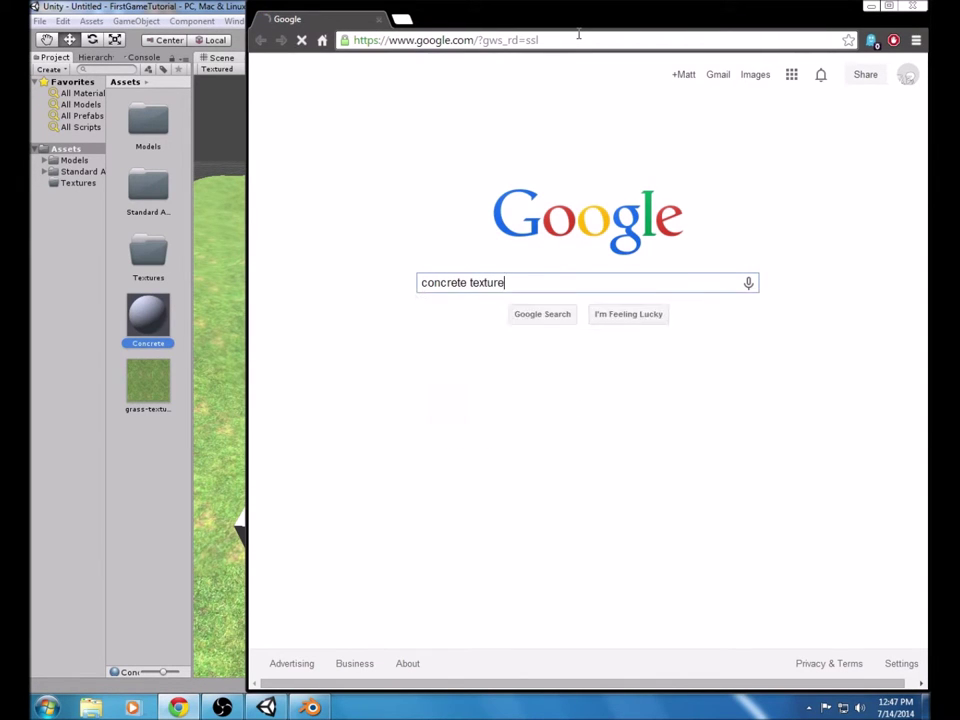
click(401, 119)
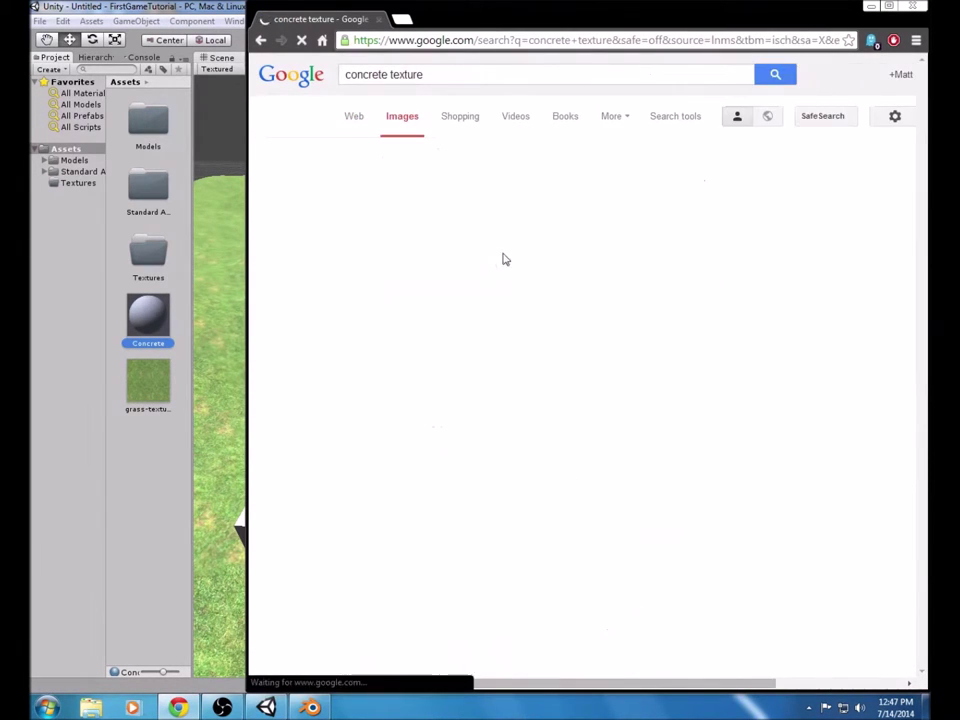
- Browse the Seamless category of the results and open the seamless old concrete texture image at full size
scroll(560, 262, down, 3)
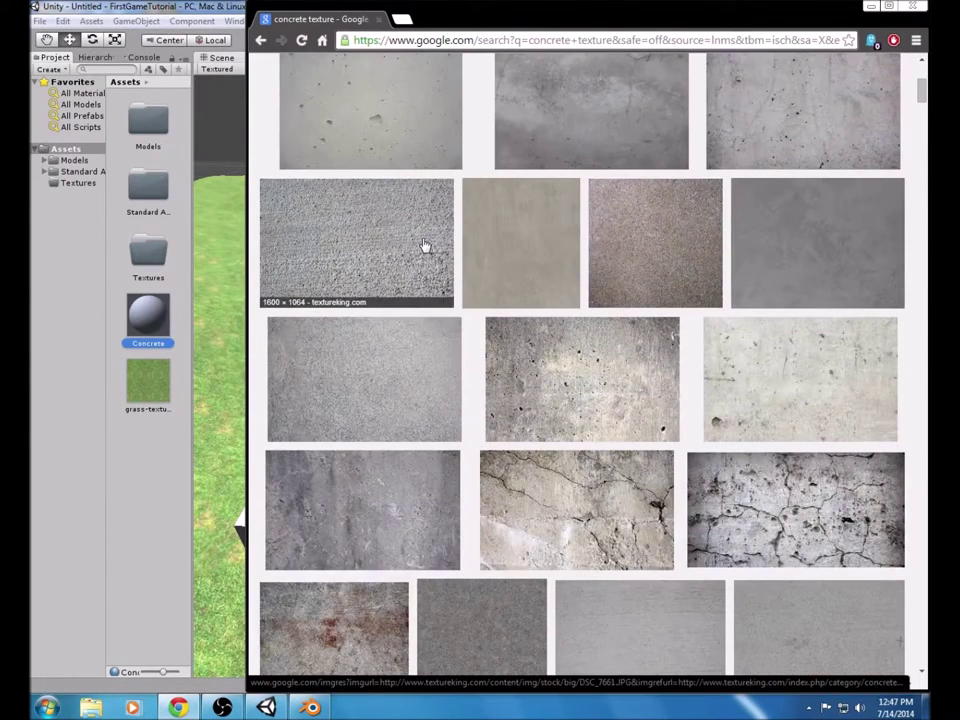
scroll(424, 240, up, 5)
click(593, 307)
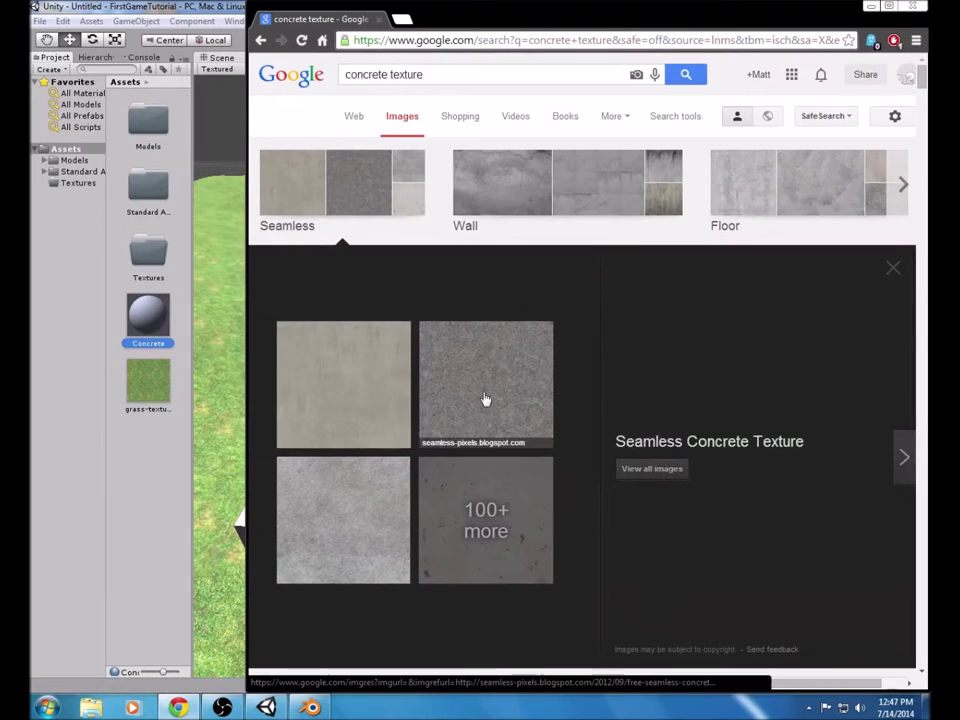
click(357, 512)
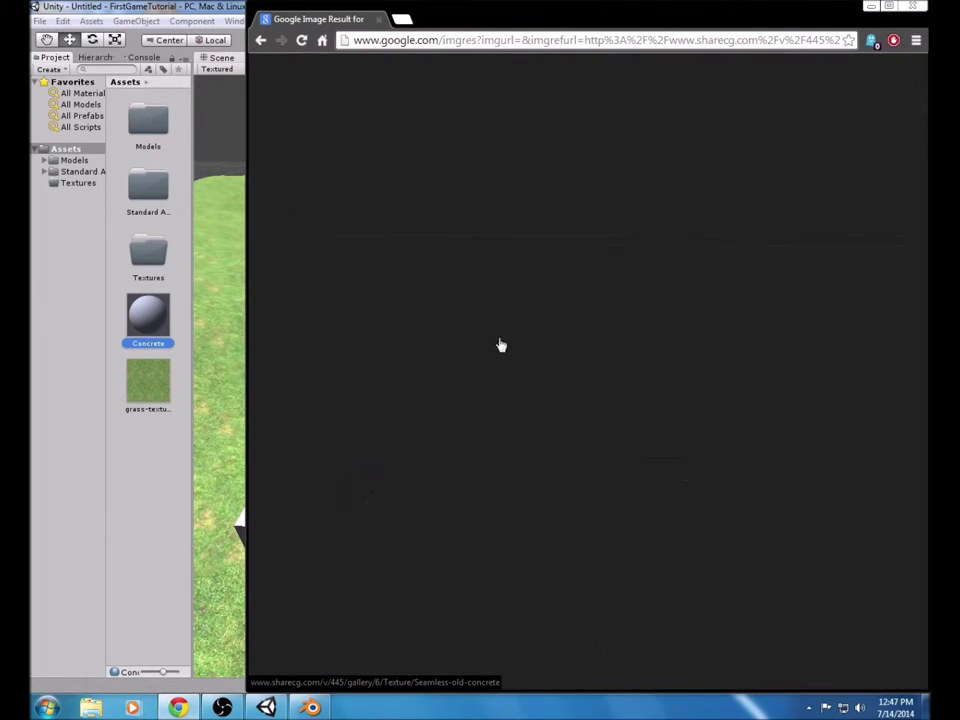
click(710, 322)
- Save the image as a JPEG named concrete in the FirstGameTutorial project's Assets folder
right_click(503, 261)
click(577, 268)
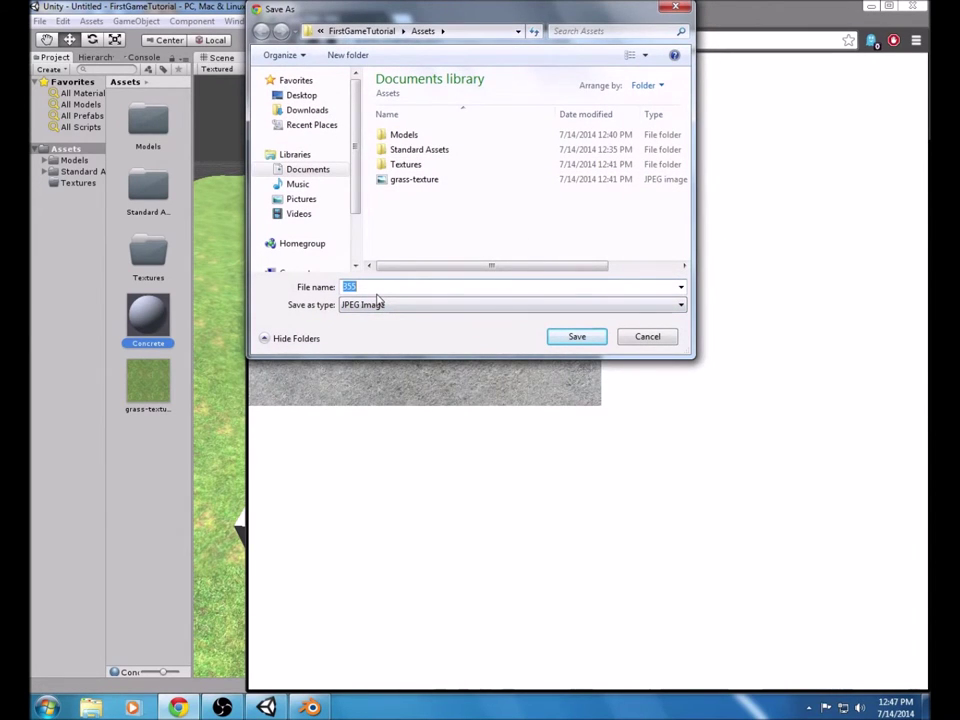
text(concrete)
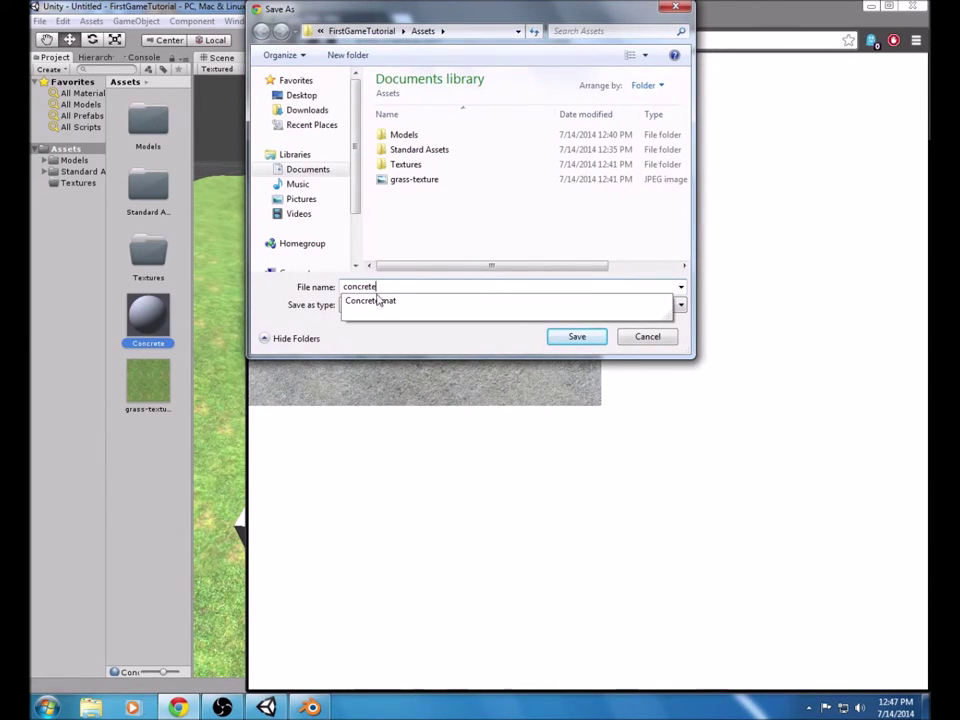
click(503, 338)
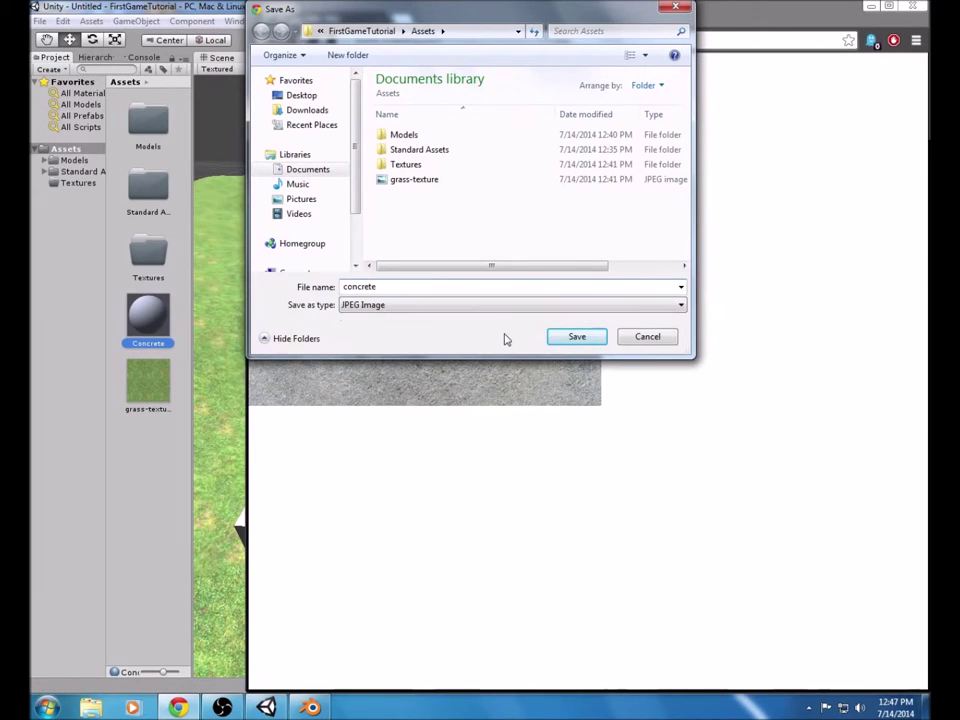
click(574, 336)
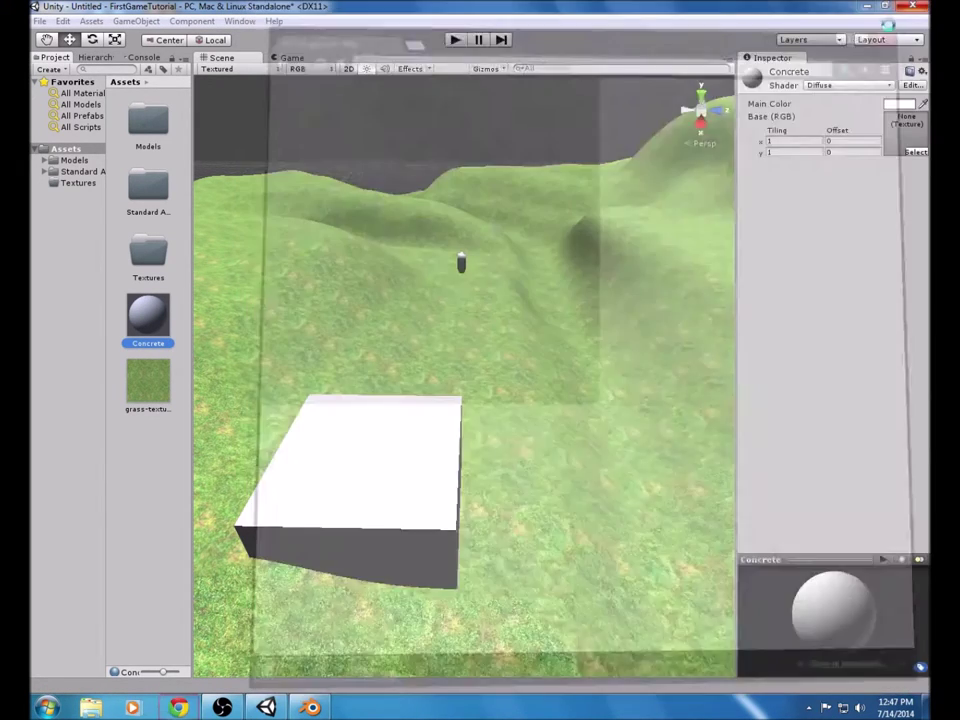
- Back in Unity, assign the concrete image as the Concrete material's base texture and apply the material to the cube
click(197, 505)
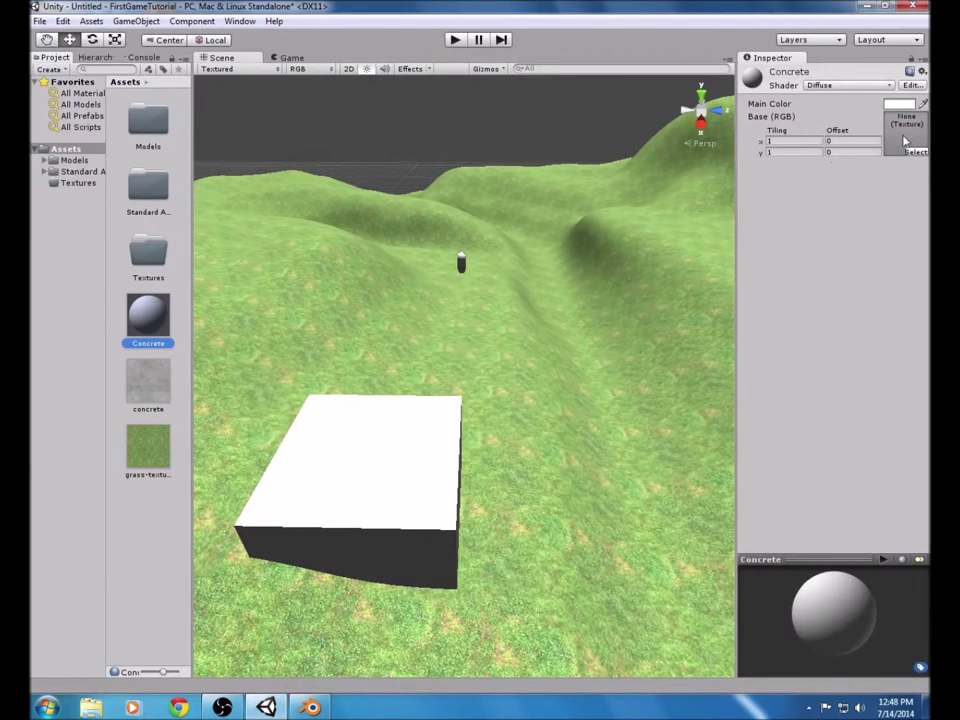
click(913, 150)
double_click(127, 76)
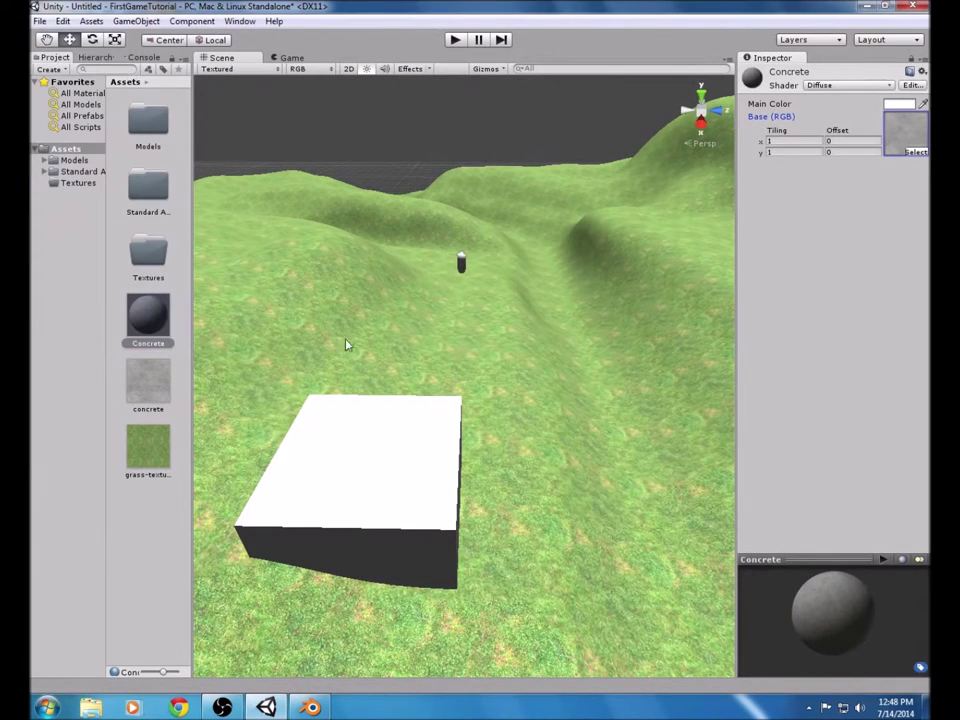
drag(153, 308, 397, 502)
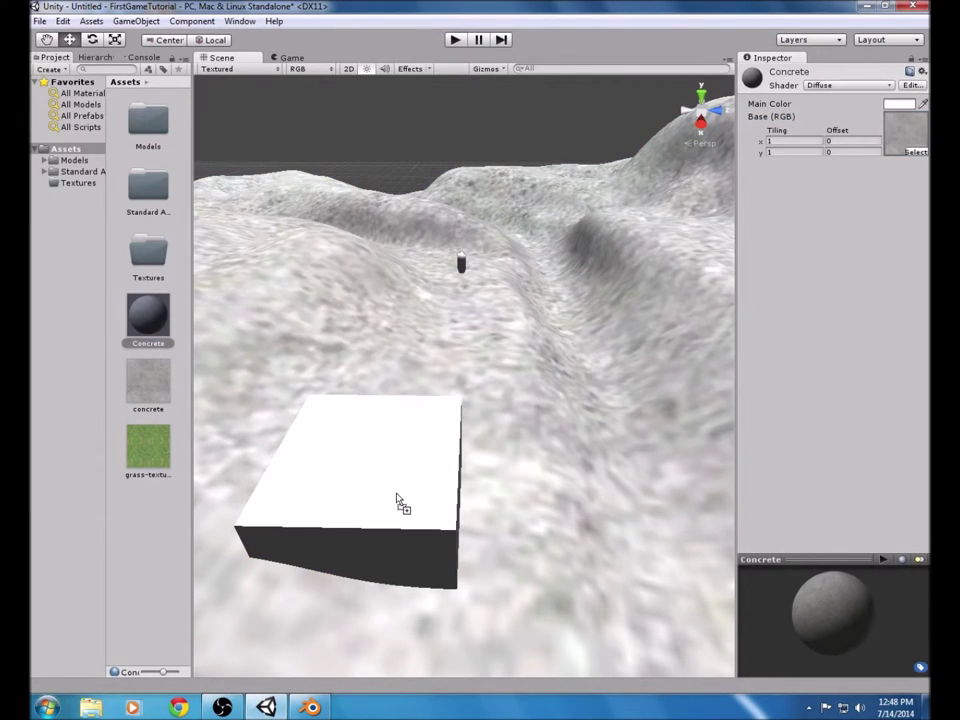
drag(397, 502, 397, 502)
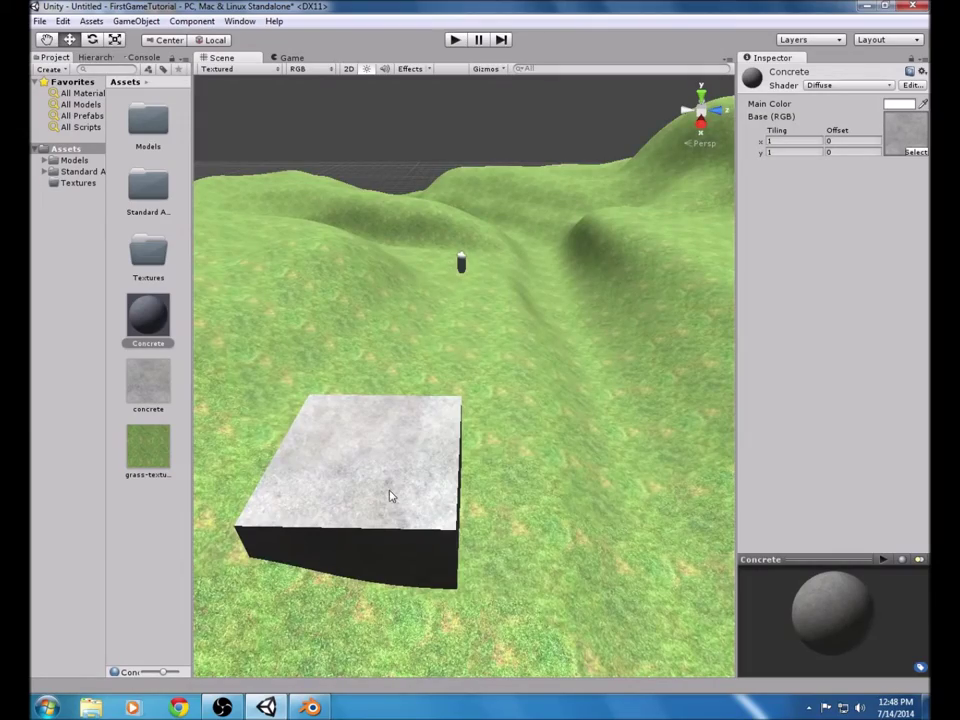
- Examine the textured cube and the terrain's lighting in the scene from close up and far away
middle_drag(527, 478, 519, 432)
scroll(463, 270, up, 3)
scroll(463, 270, down, 5)
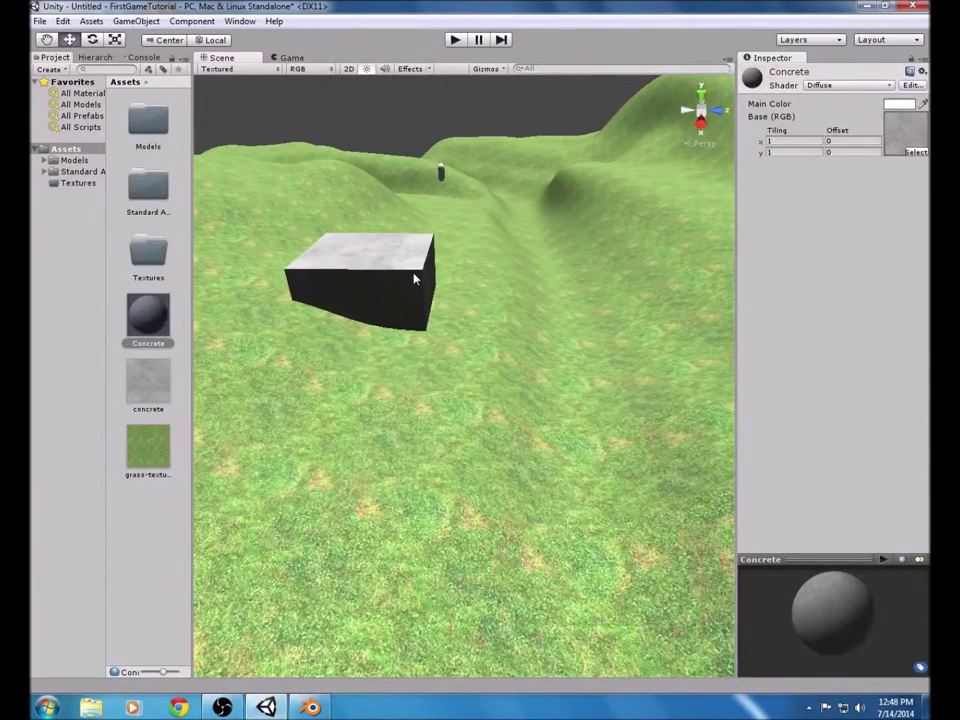
scroll(414, 274, down, 10)
scroll(427, 260, down, 10)
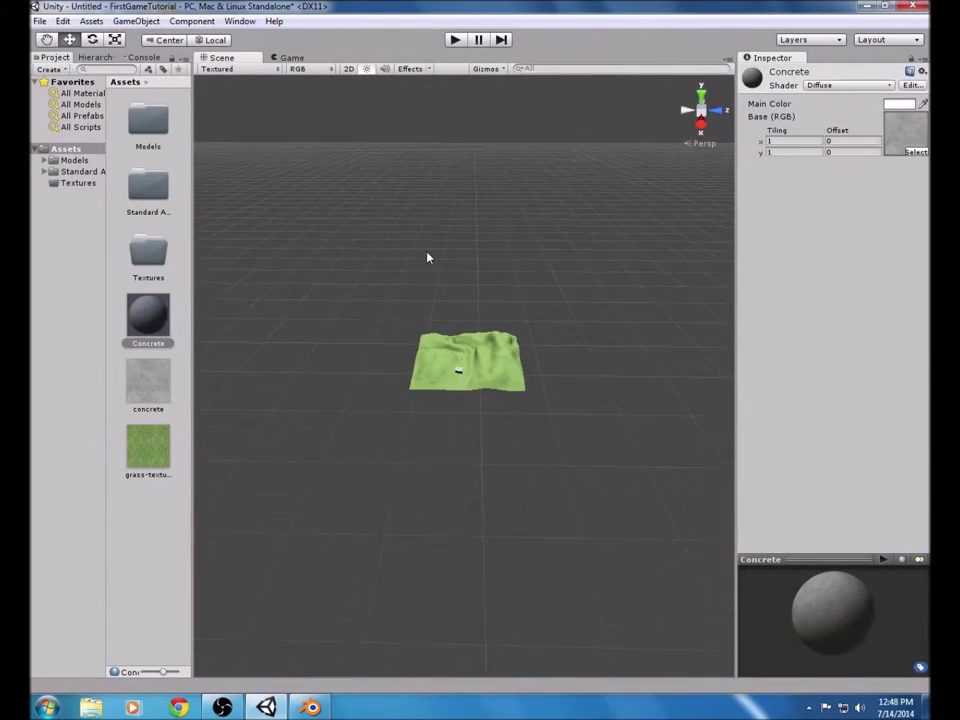
scroll(471, 315, up, 6)
scroll(468, 347, up, 10)
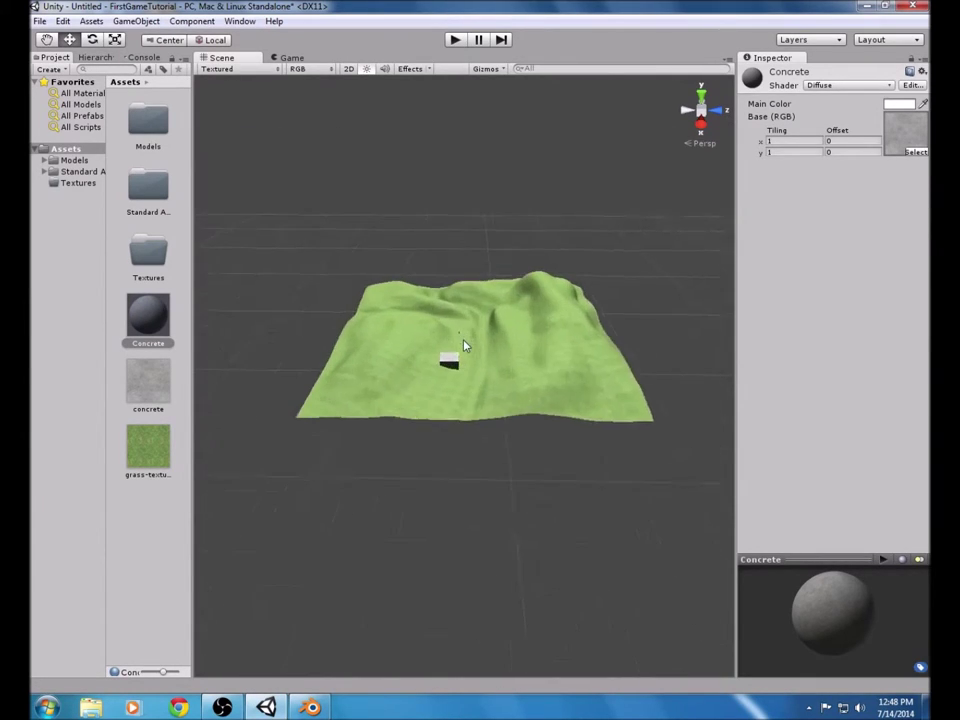
scroll(433, 340, up, 5)
scroll(430, 336, down, 4)
scroll(449, 315, down, 15)
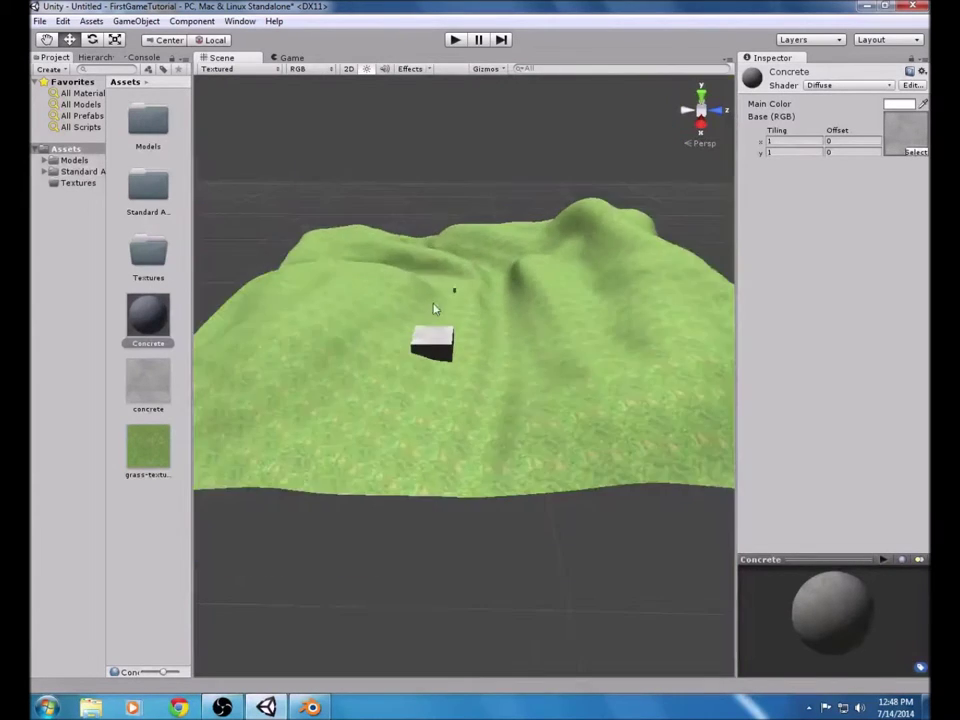
scroll(449, 315, down, 10)
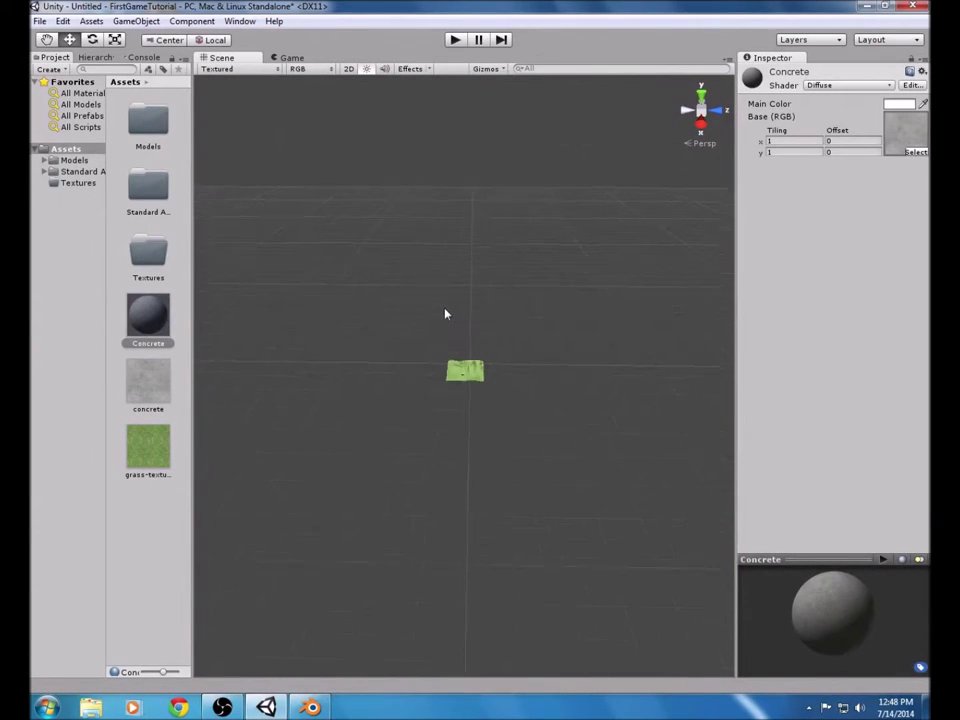
mouse_move(467, 276)
alt+mouse_down()
mouse_move(471, 86)
mouse_move(494, 280)
mouse_move(474, 300)
mouse_move(470, 270)
alt+mouse_up()
- Lower the point light and shift it sideways to about X 188, Y 190, Z 65 above the terrain
click(95, 57)
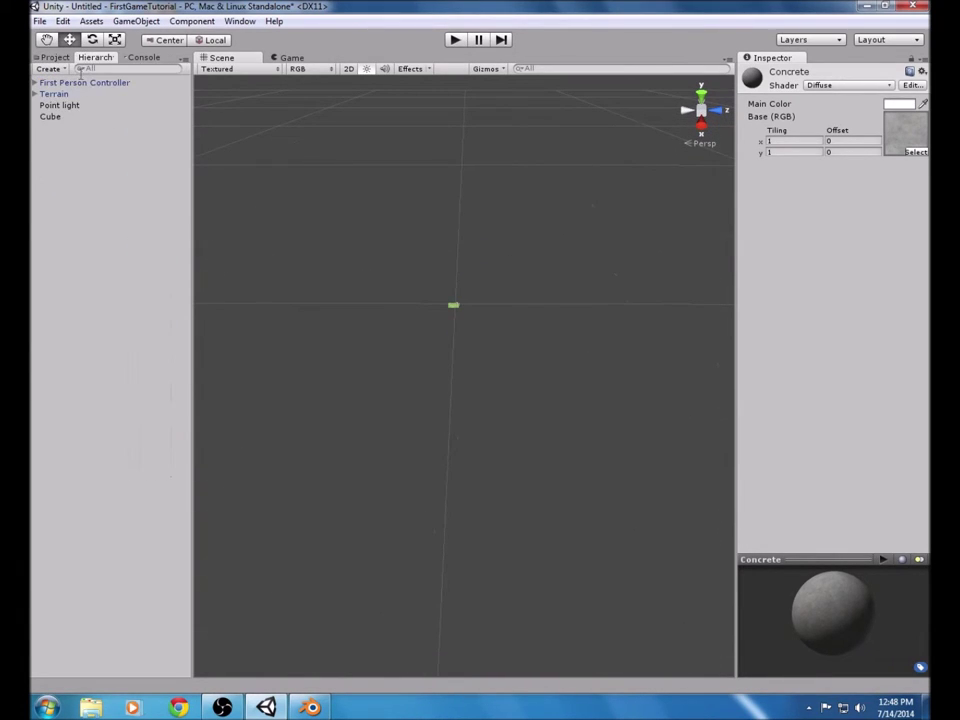
double_click(60, 105)
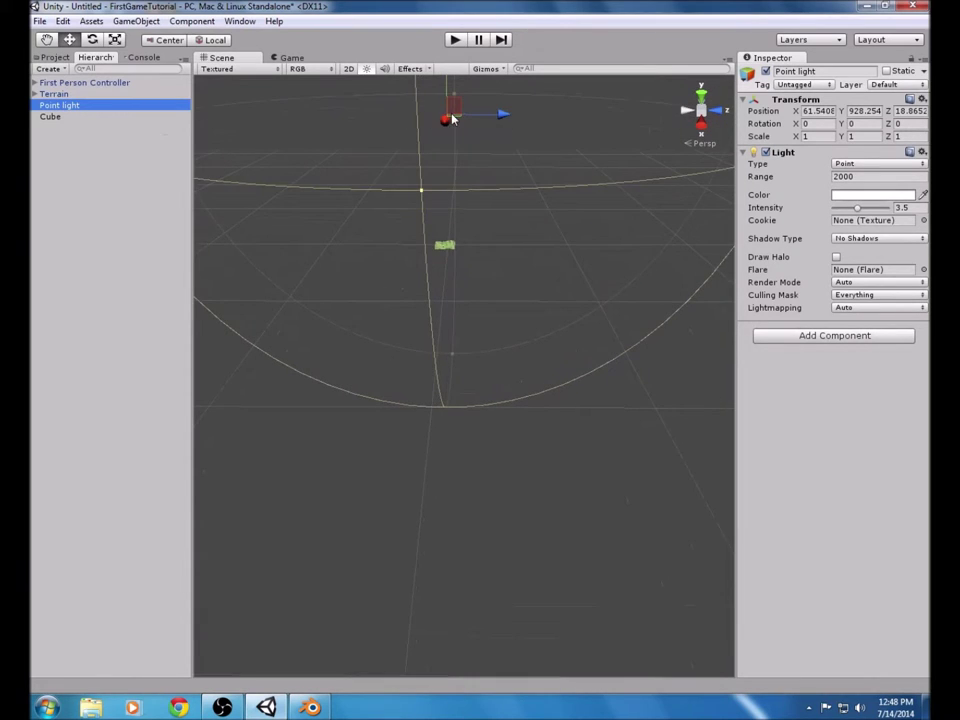
drag(451, 101, 518, 127)
scroll(453, 180, up, 10)
scroll(519, 100, up, 8)
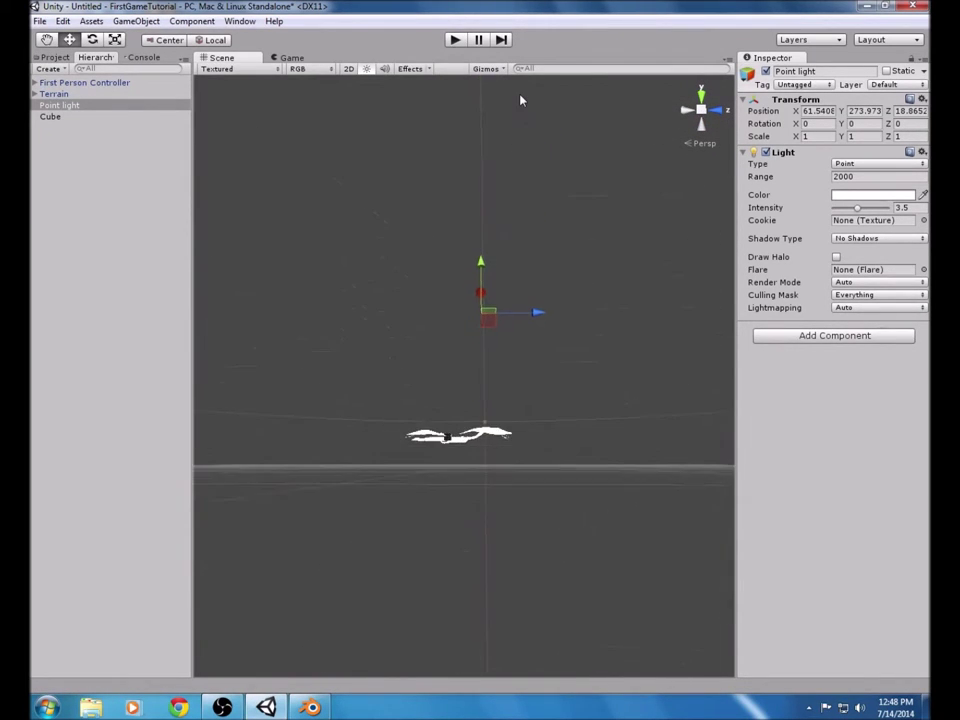
drag(548, 268, 588, 267)
drag(537, 215, 566, 299)
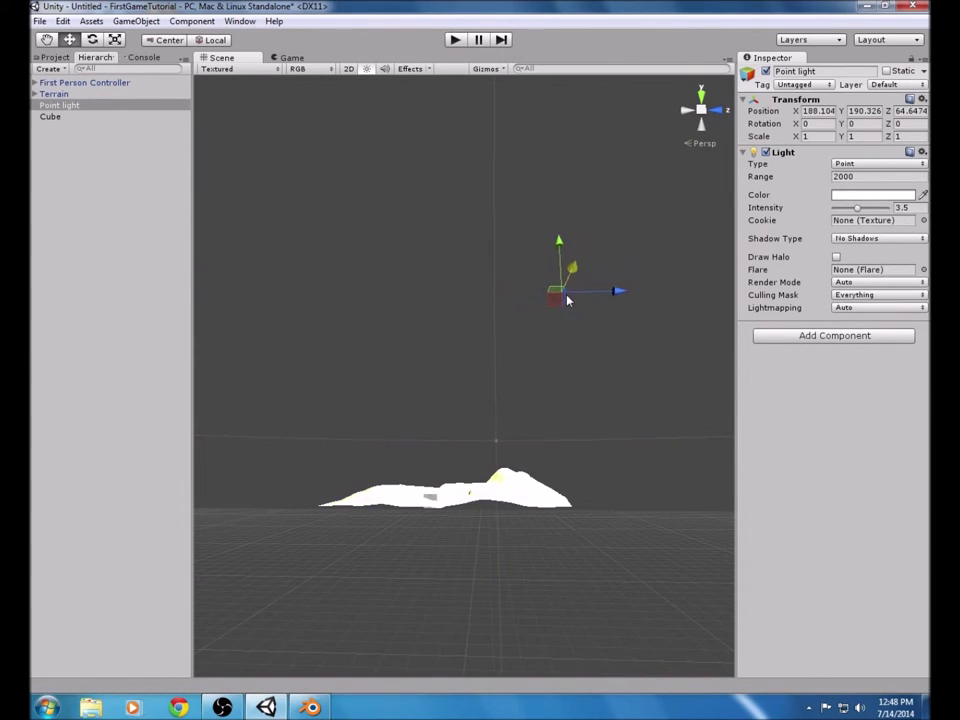
- Set the point light's range to 1000 and its intensity to 1.4
scroll(476, 330, up, 5)
scroll(472, 308, up, 1)
click(838, 177)
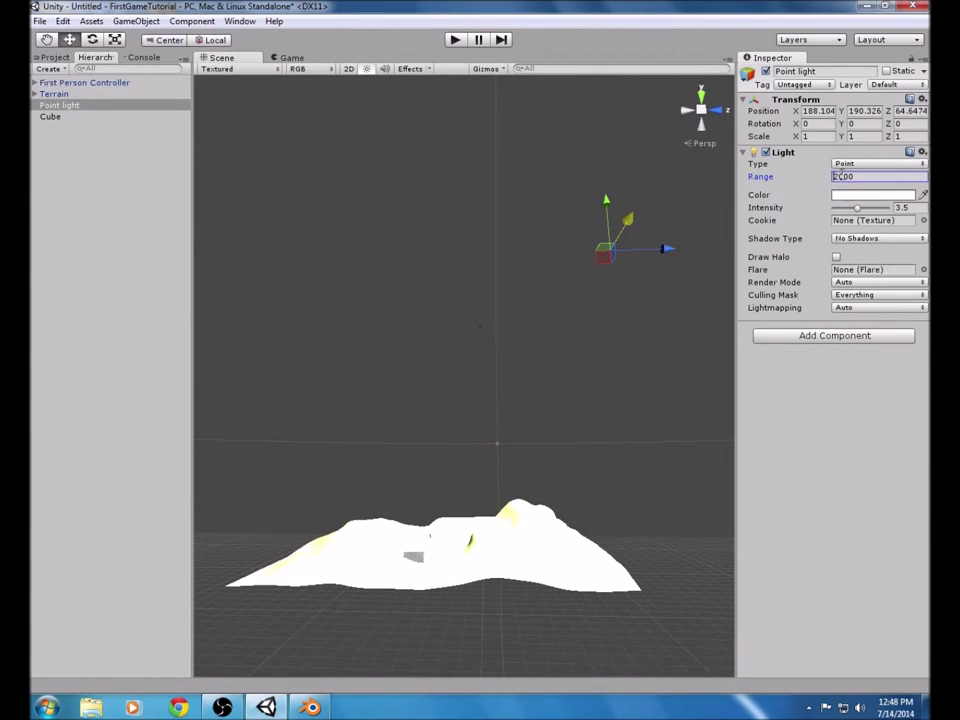
text(1)
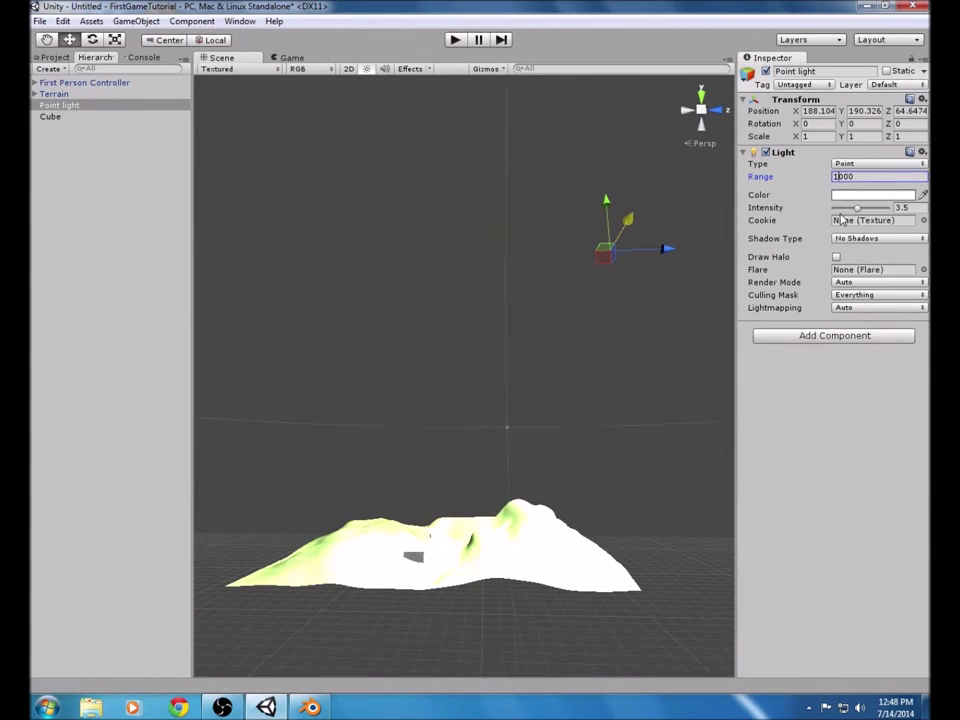
drag(857, 207, 843, 207)
- Center the point light higher over the terrain, at about X 138, Y 254, Z -9
scroll(557, 330, up, 5)
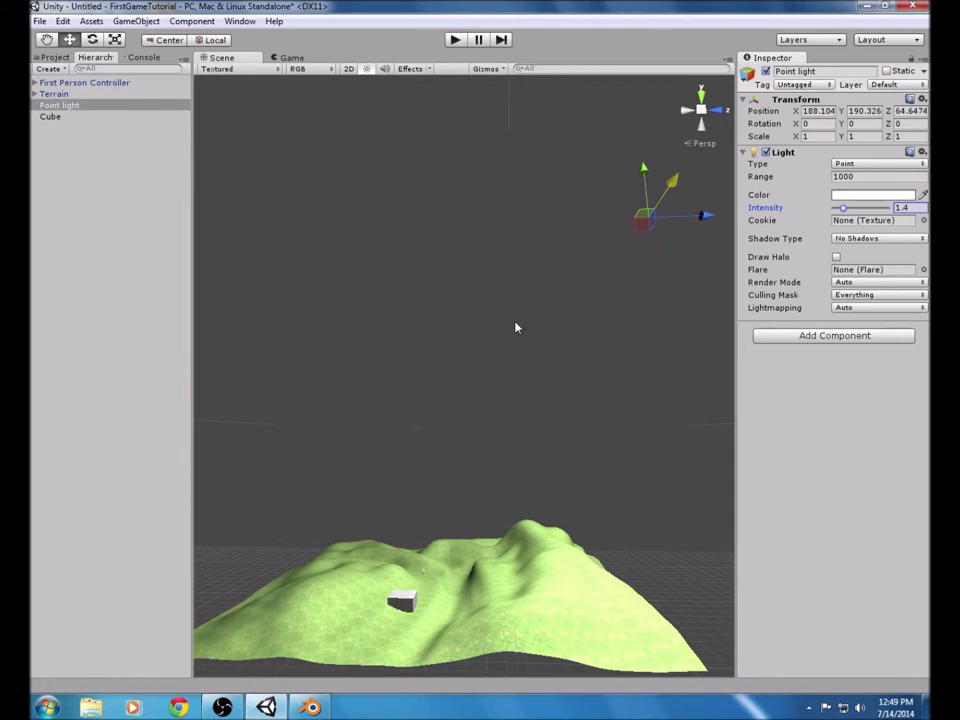
alt+drag(506, 324, 492, 291)
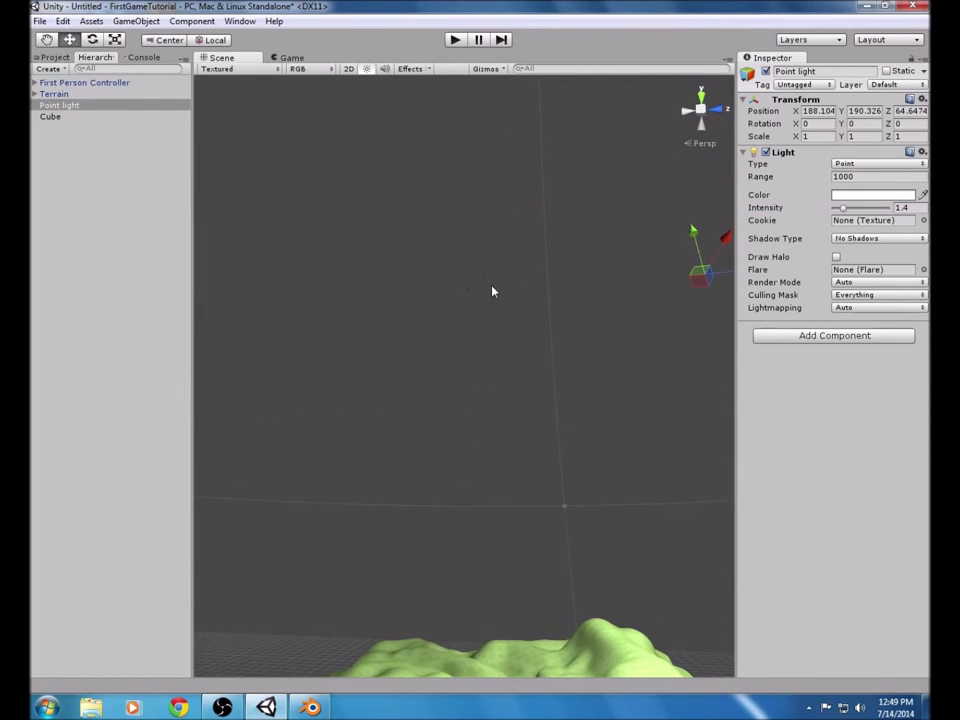
alt+drag(519, 332, 490, 443)
scroll(490, 443, up, 6)
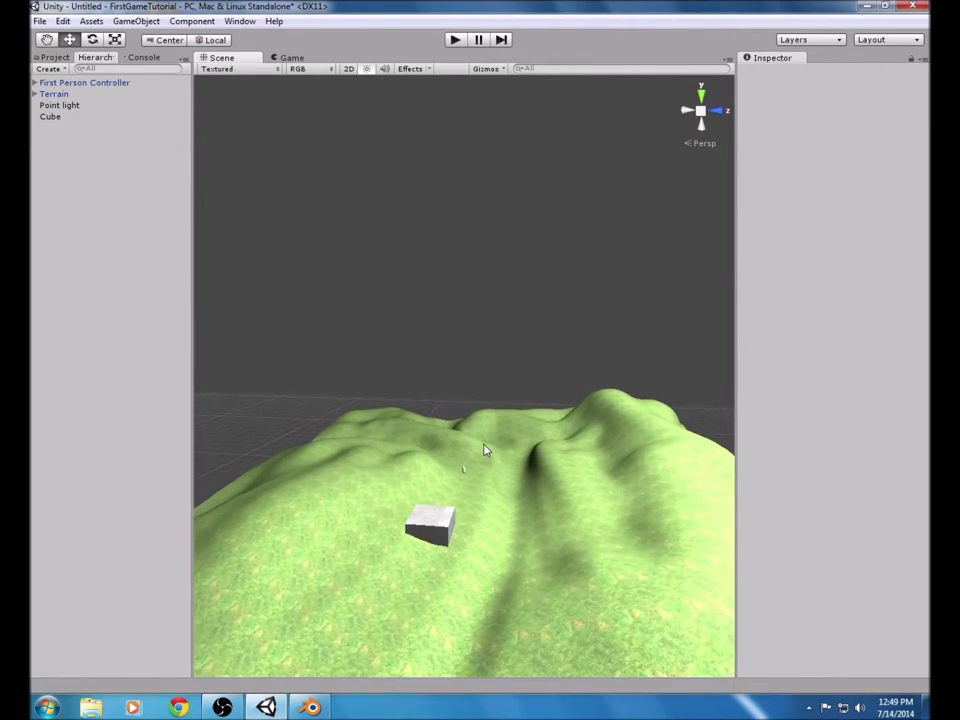
alt+drag(481, 446, 500, 473)
scroll(576, 349, down, 5)
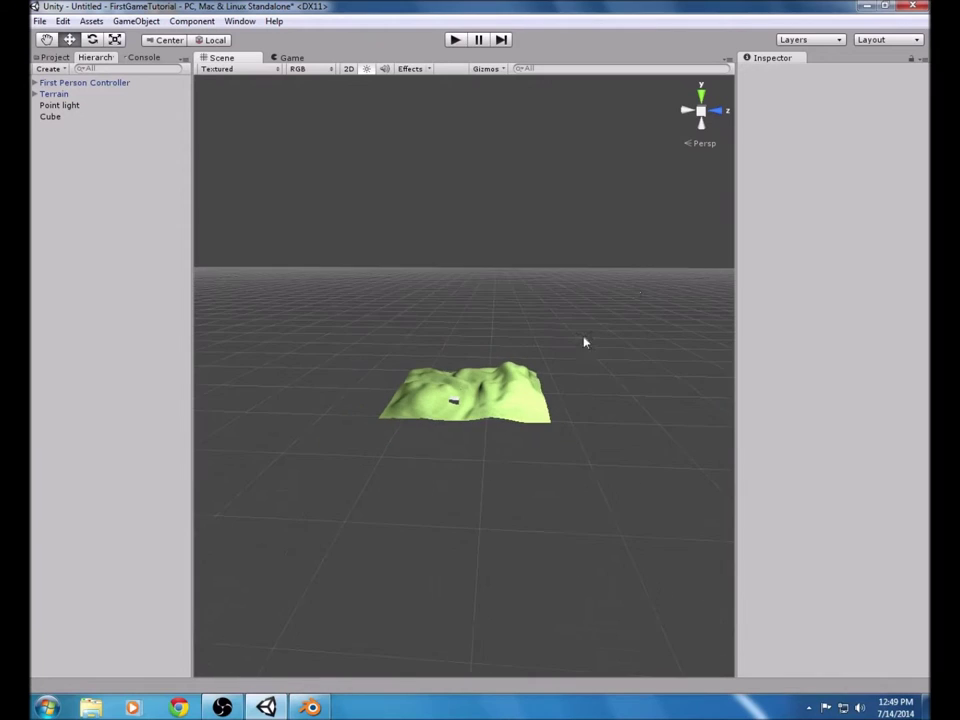
scroll(645, 270, up, 4)
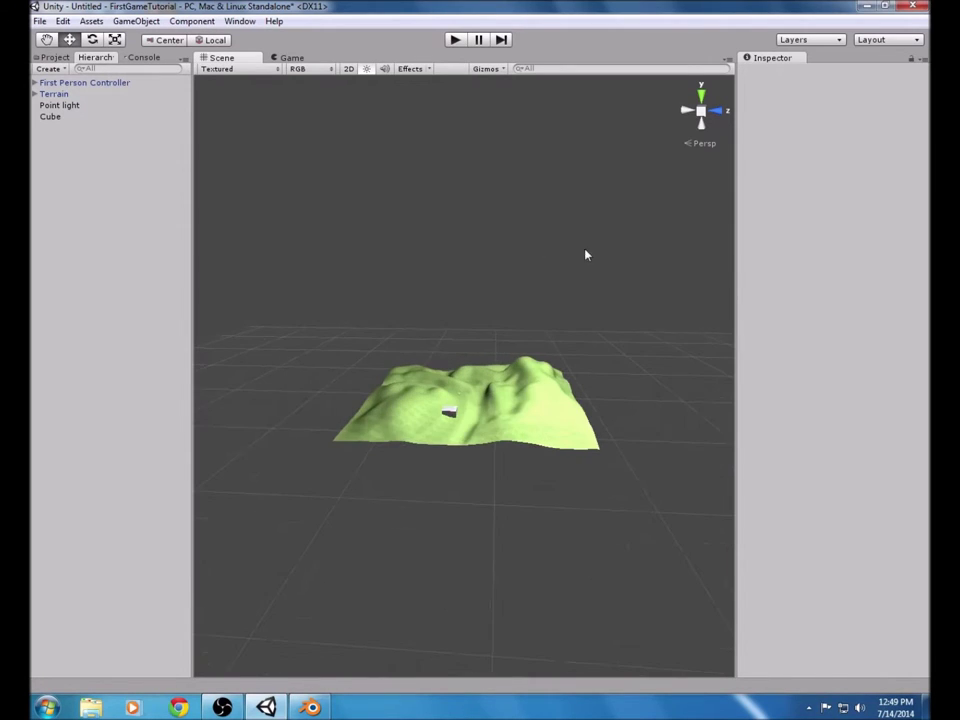
click(68, 116)
click(62, 105)
drag(686, 176, 542, 180)
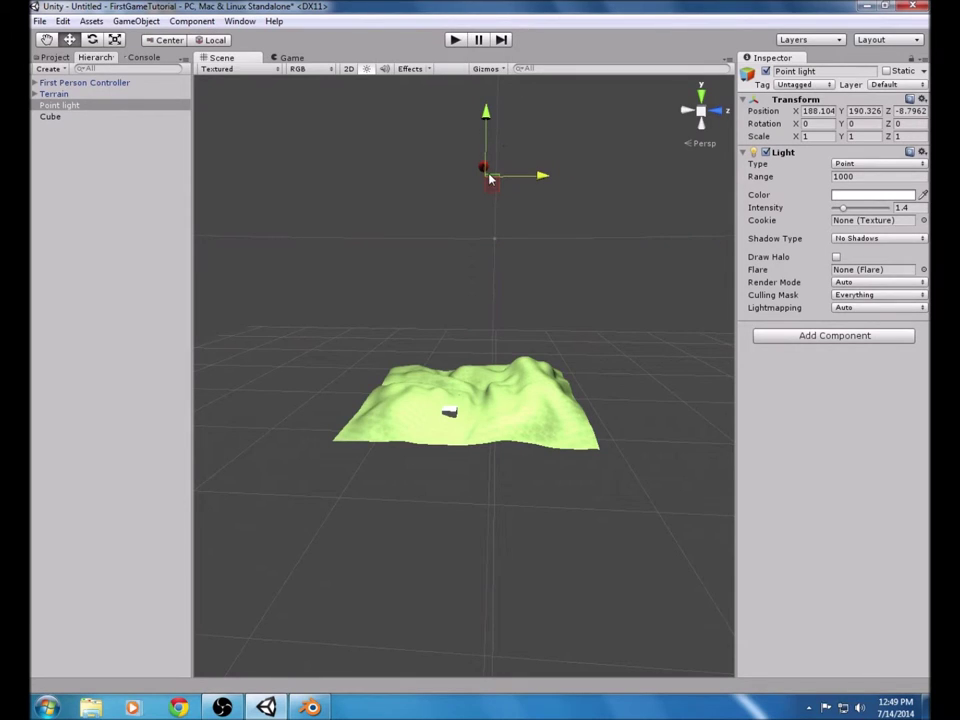
drag(486, 170, 475, 130)
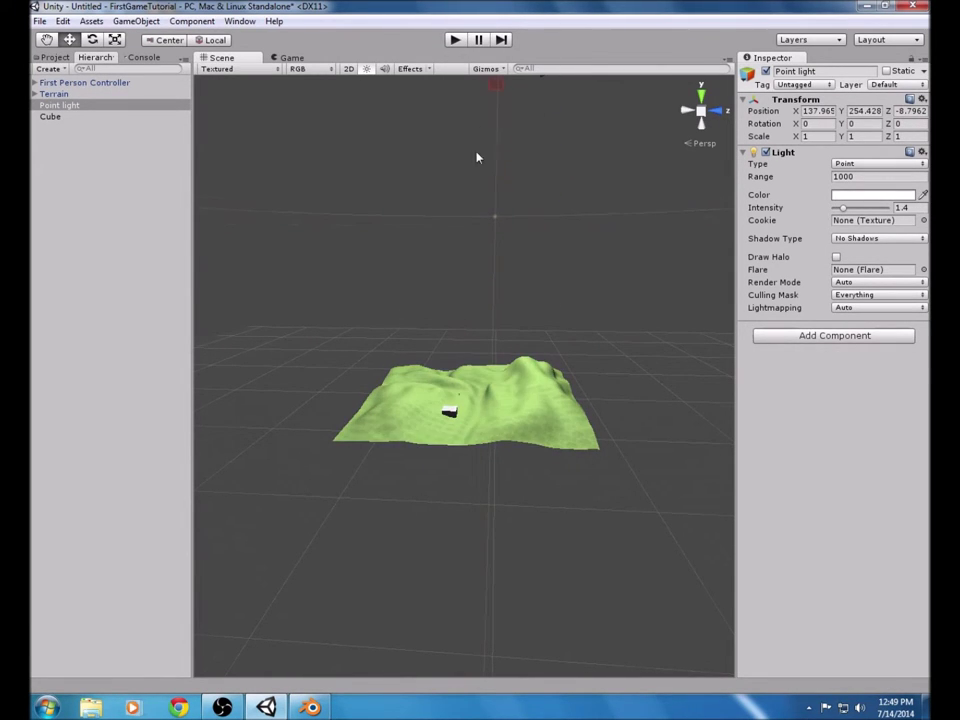
scroll(478, 165, up, 5)
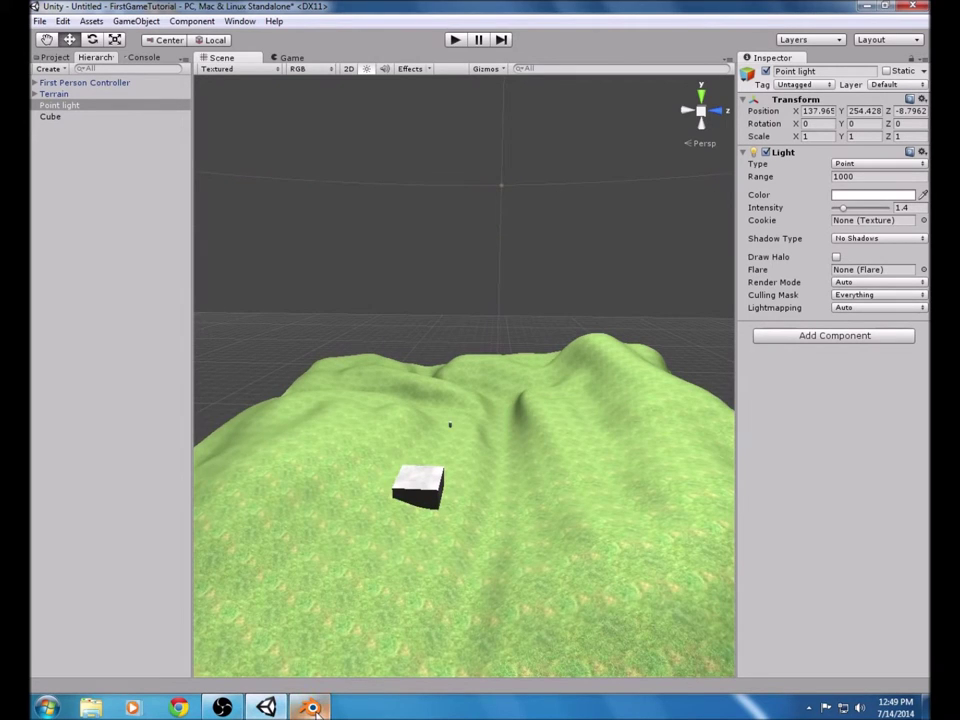
click(313, 709)
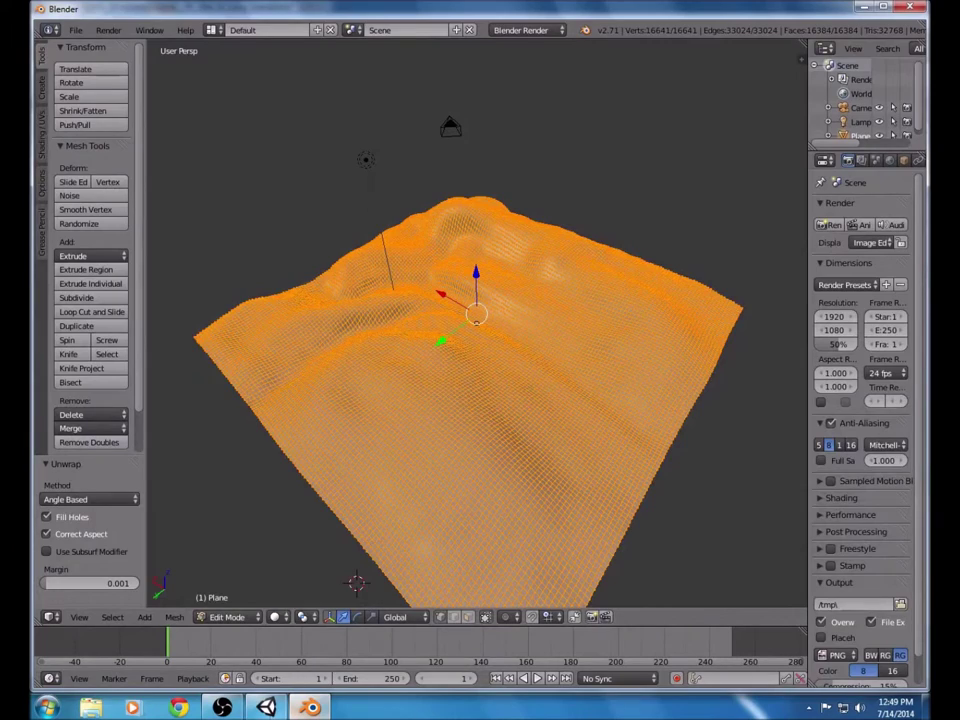
click(277, 707)
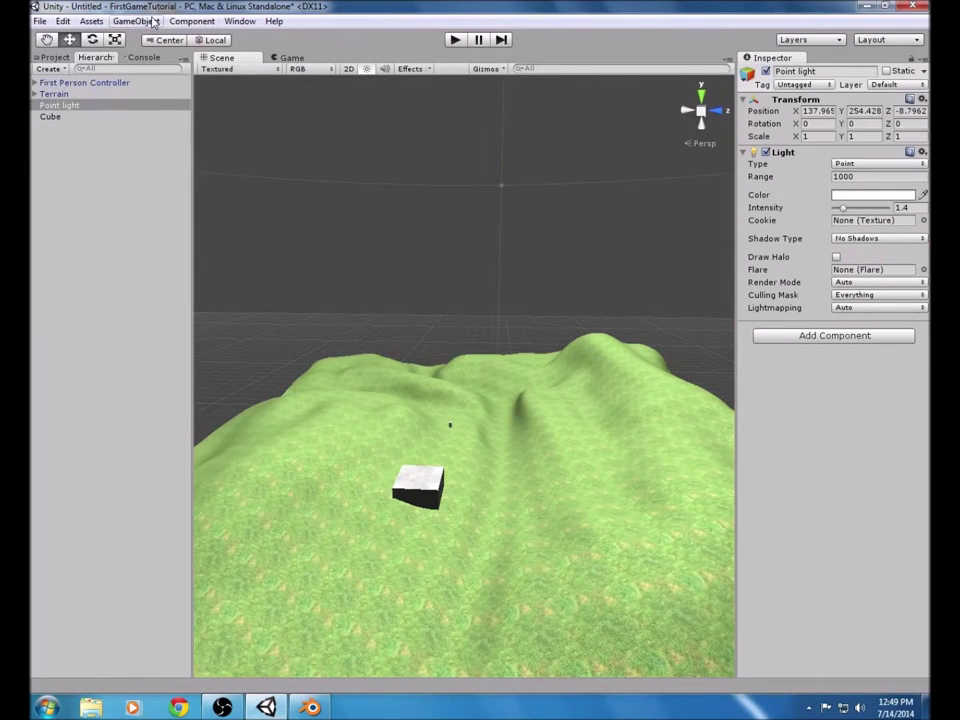
- Add a sphere game object to the scene
click(152, 21)
mouse_move(176, 69)
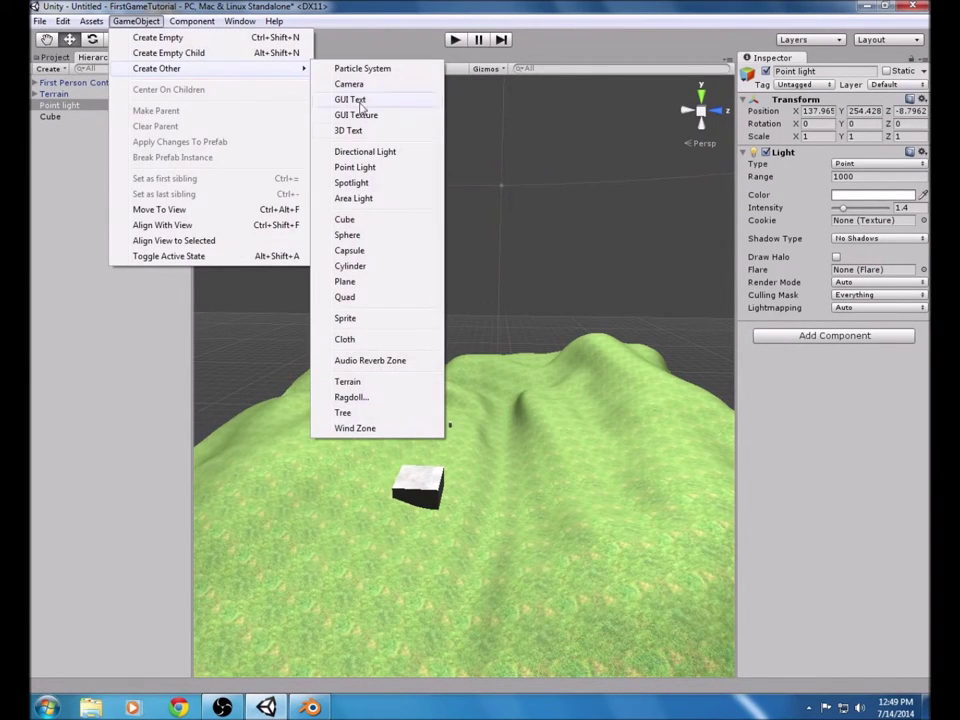
click(378, 237)
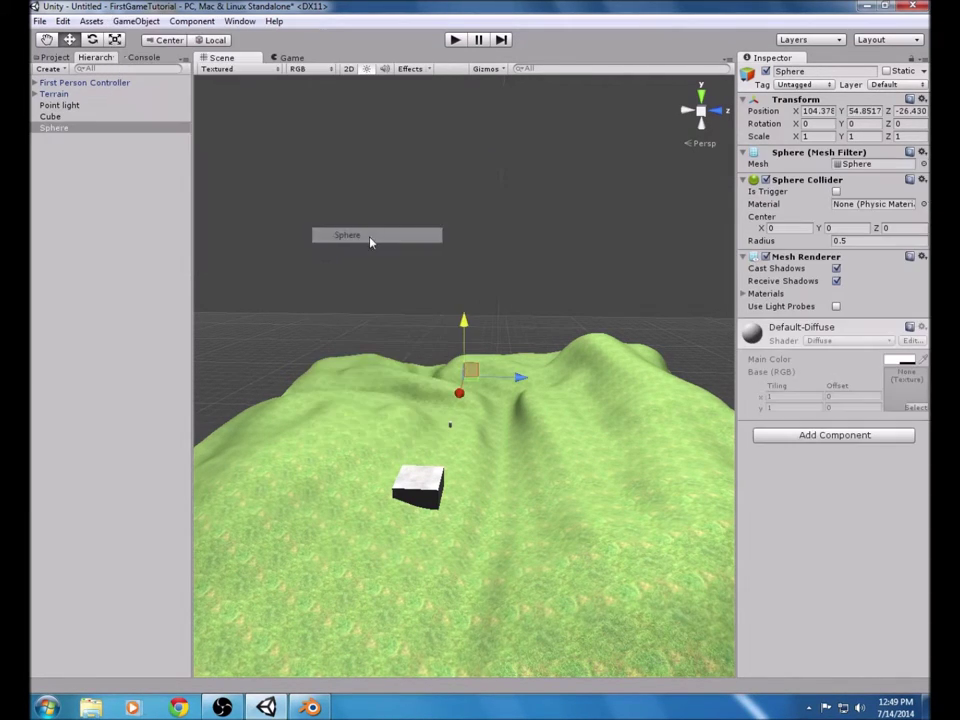
- Move the sphere along the X axis to about X 148, near the First Person Controller
scroll(463, 352, up, 2)
scroll(463, 352, up, 3)
drag(459, 391, 481, 531)
right_drag(481, 531, 418, 406)
scroll(418, 406, up, 3)
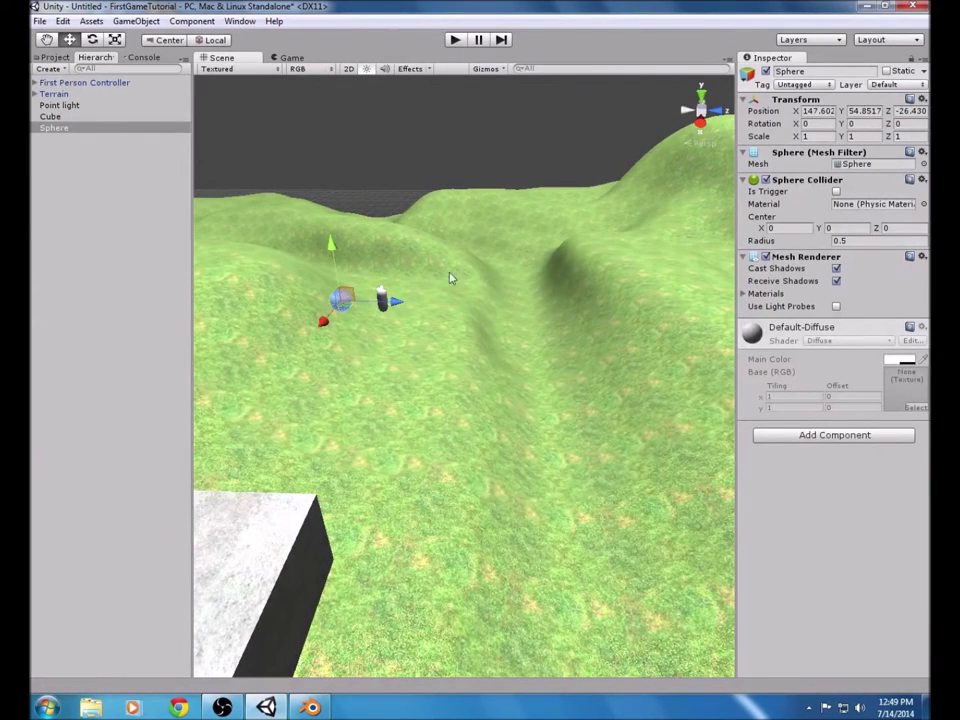
- Move the sphere along the X axis to about X 155, closer to the concrete cube
drag(328, 318, 233, 462)
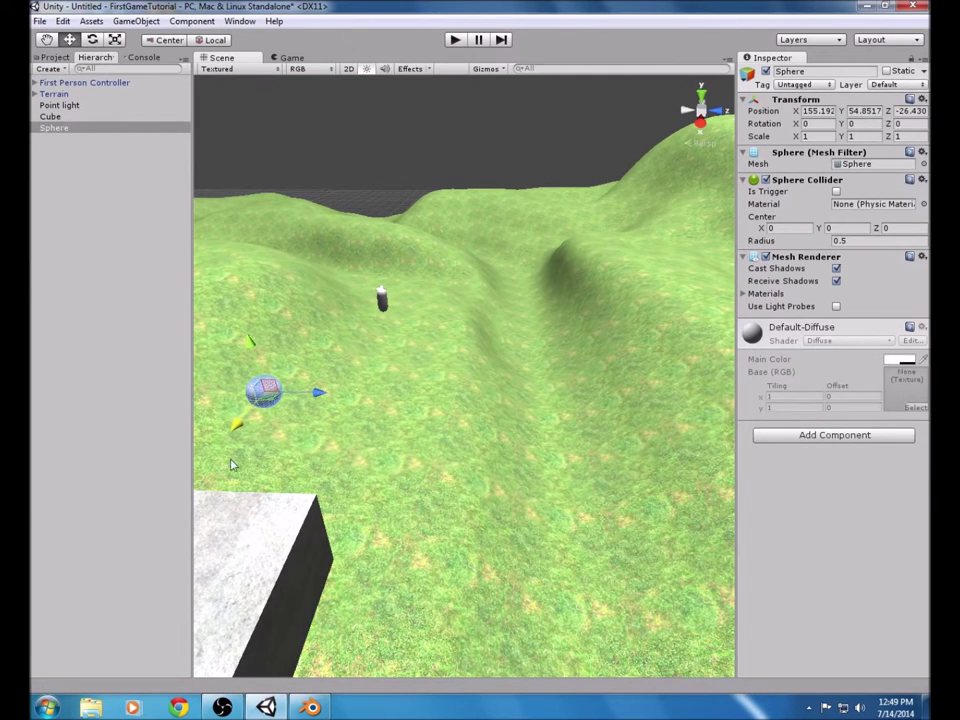
click(315, 444)
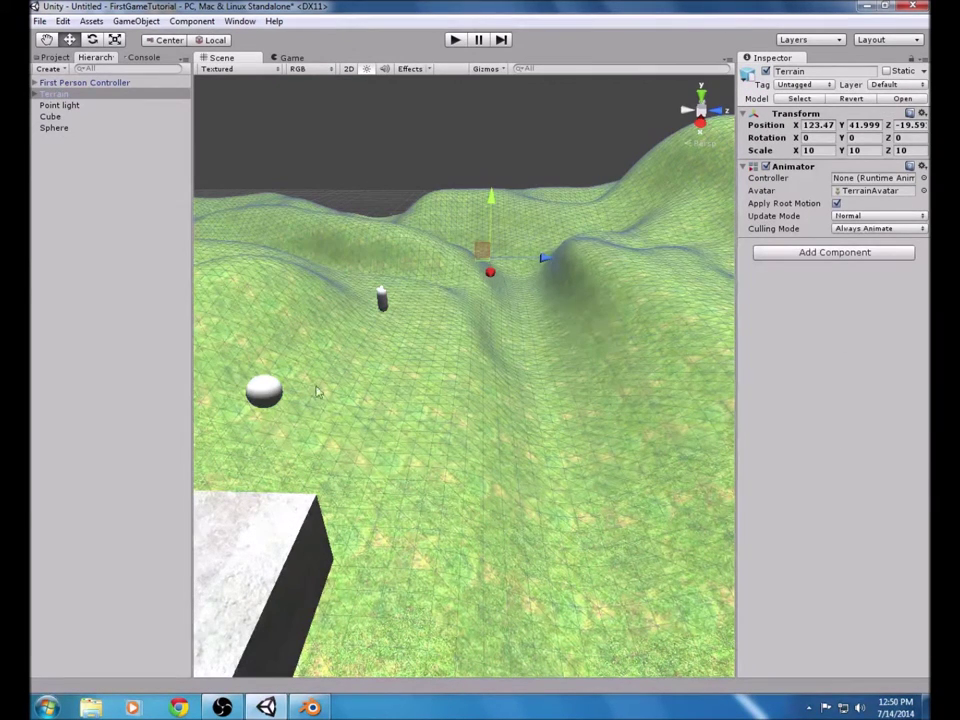
click(266, 393)
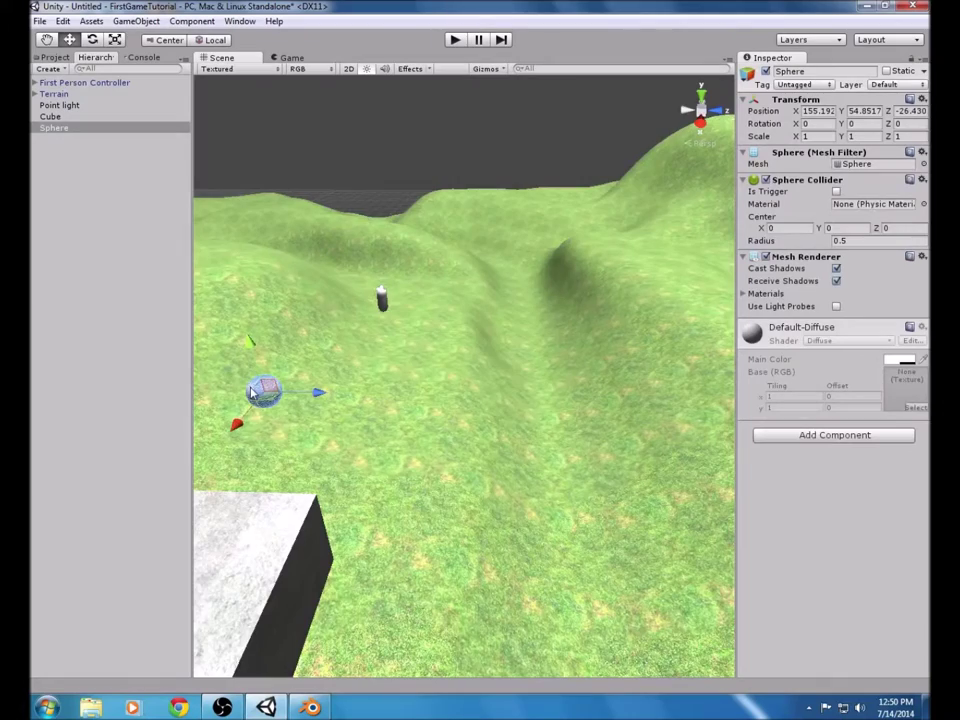
key(f)
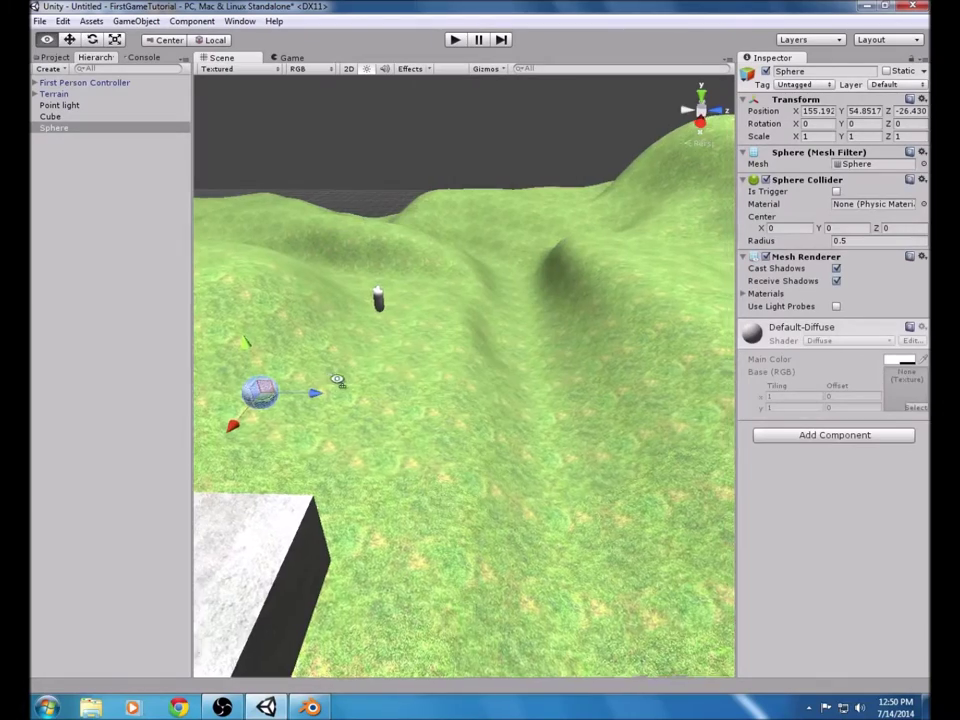
scroll(333, 315, down, 5)
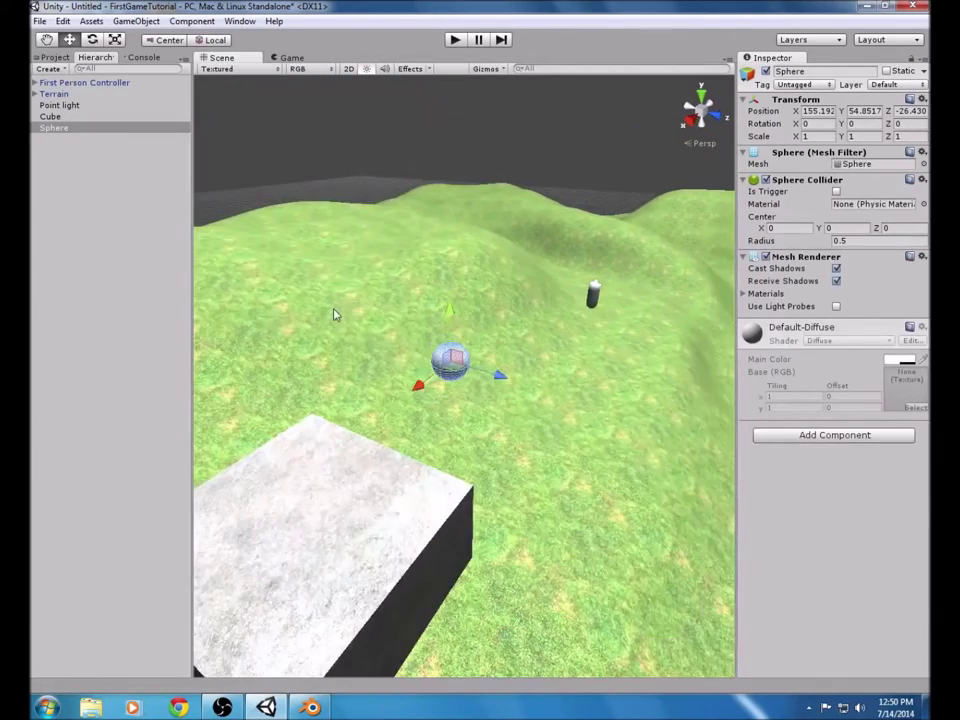
scroll(333, 315, up, 1)
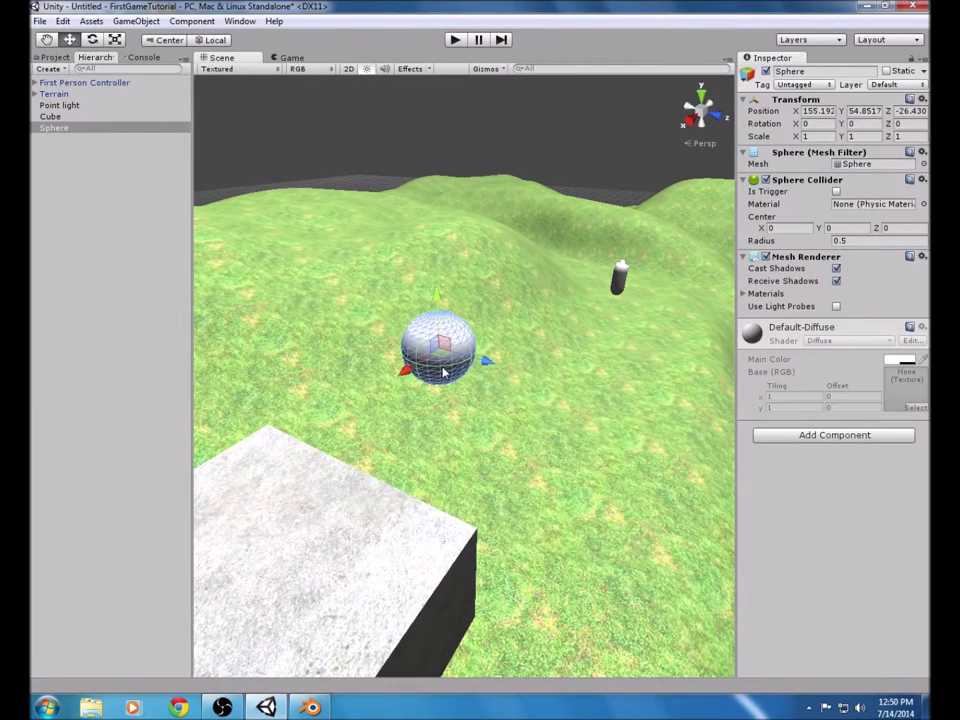
- Try the Use Light Probes option on the sphere's Mesh Renderer and switch it back off
click(383, 481)
click(439, 366)
click(836, 307)
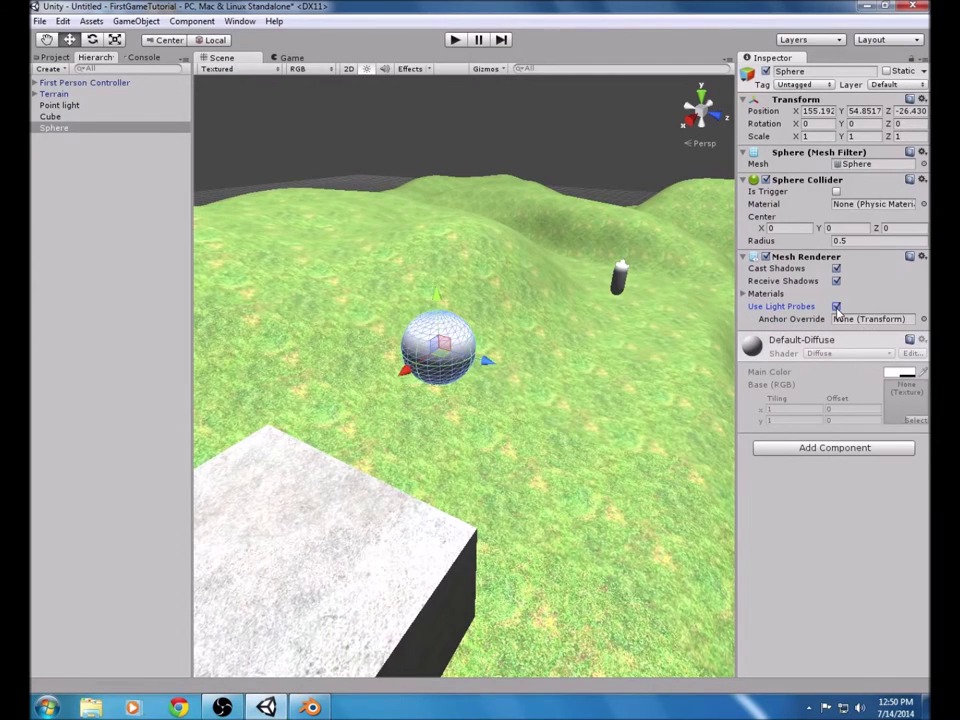
click(836, 307)
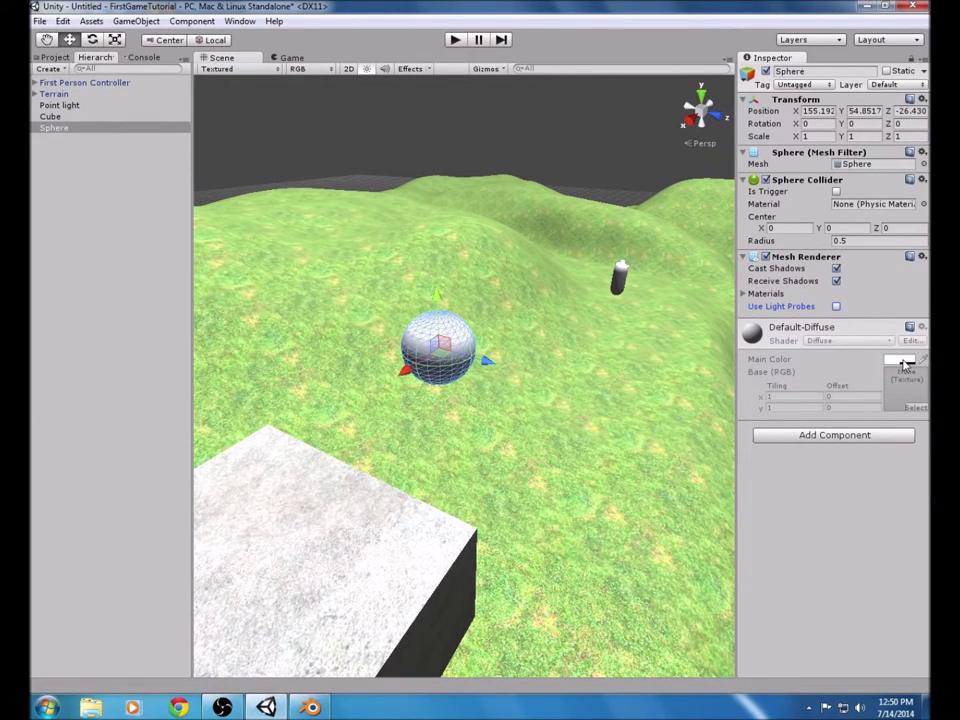
click(808, 435)
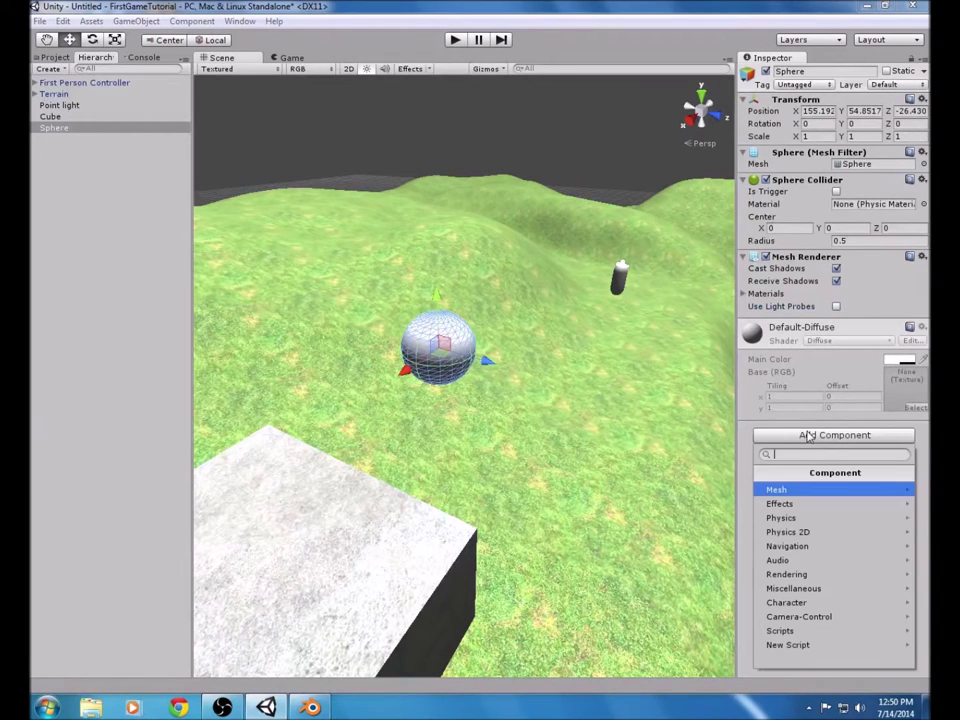
click(852, 574)
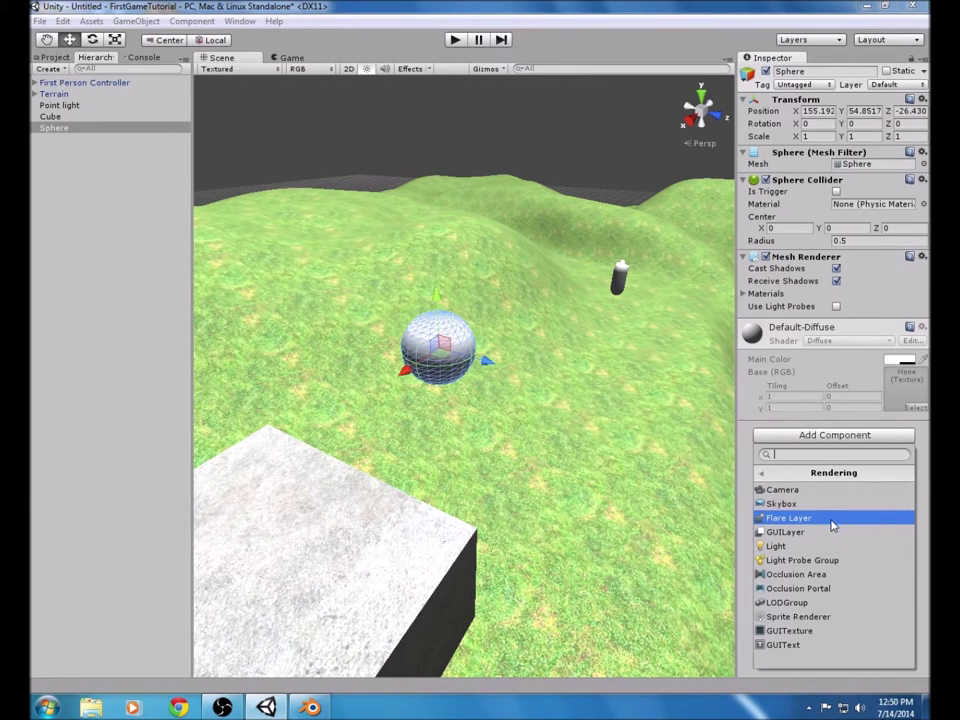
key(Escape)
click(911, 336)
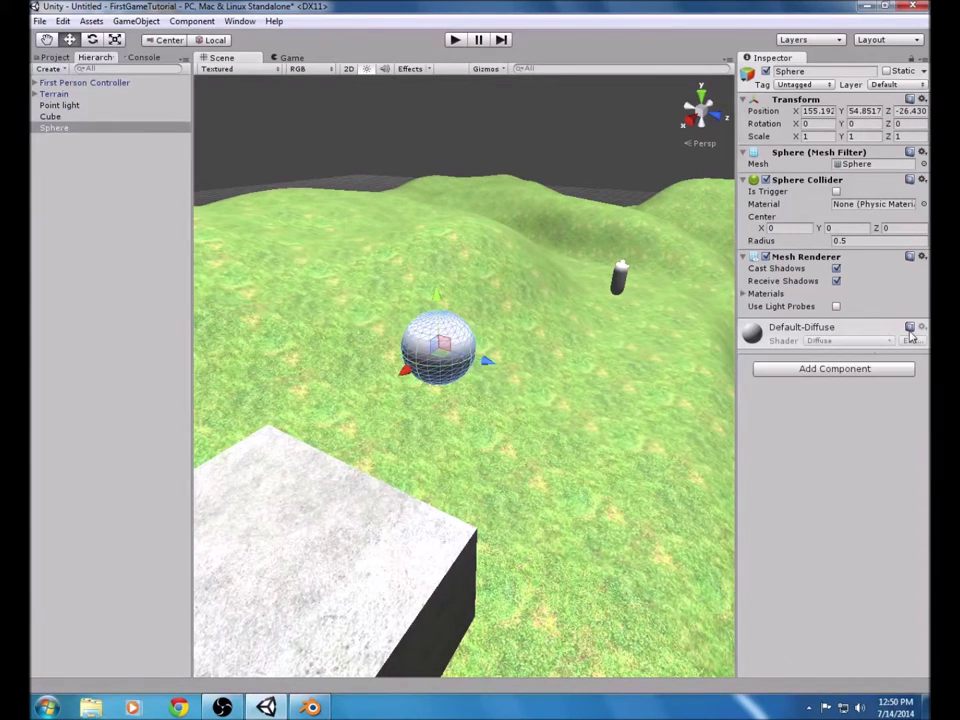
key(Up)
click(466, 371)
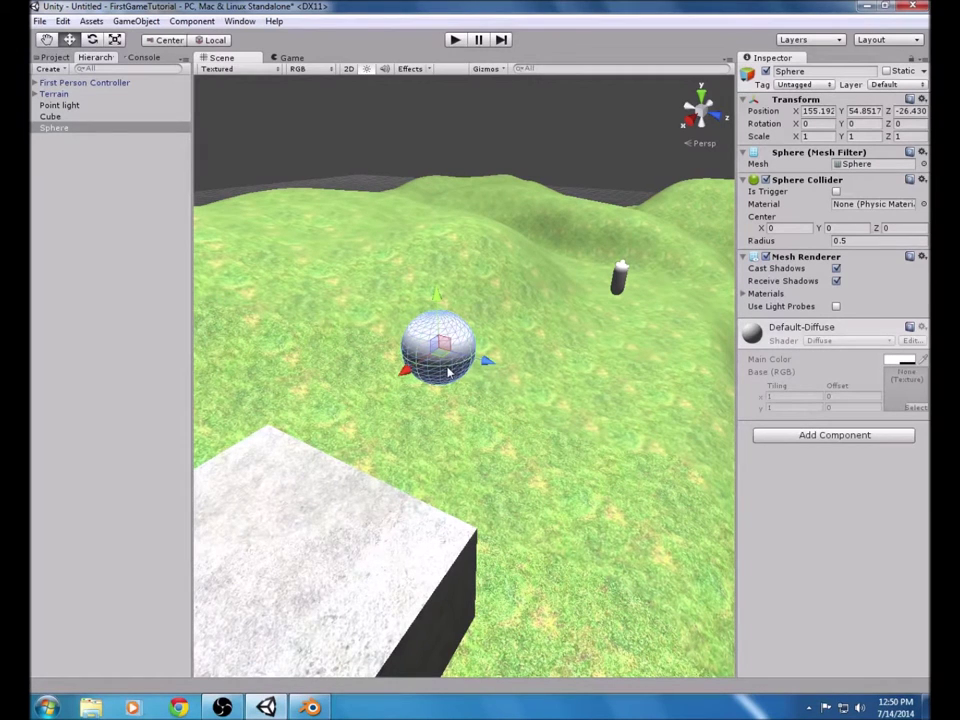
- Delete the sphere game object from the scene
click(364, 553)
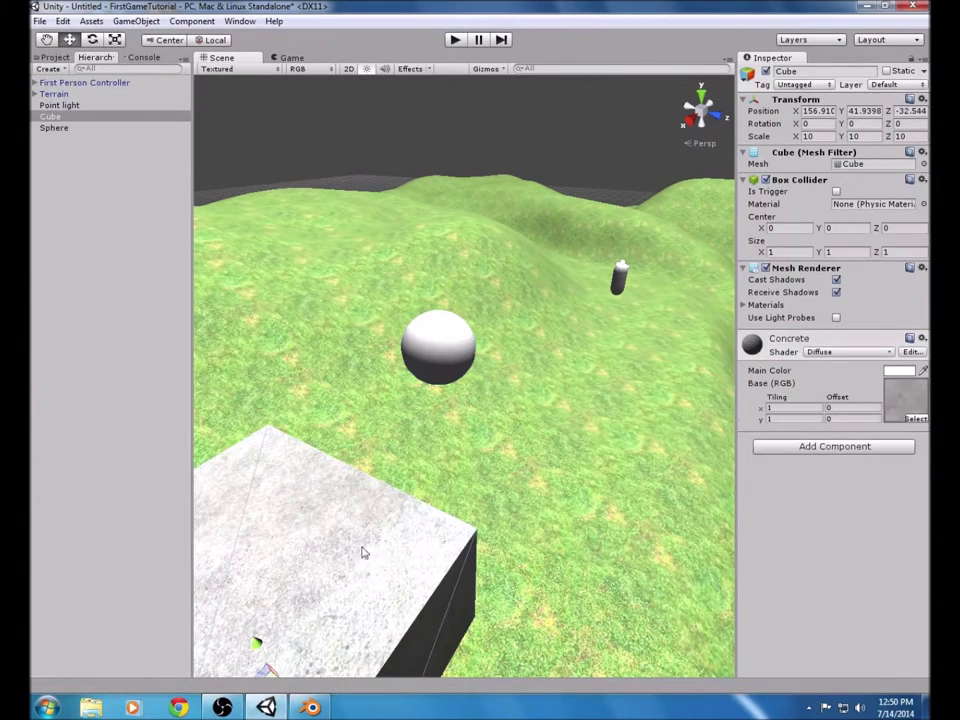
click(450, 370)
key(Delete)
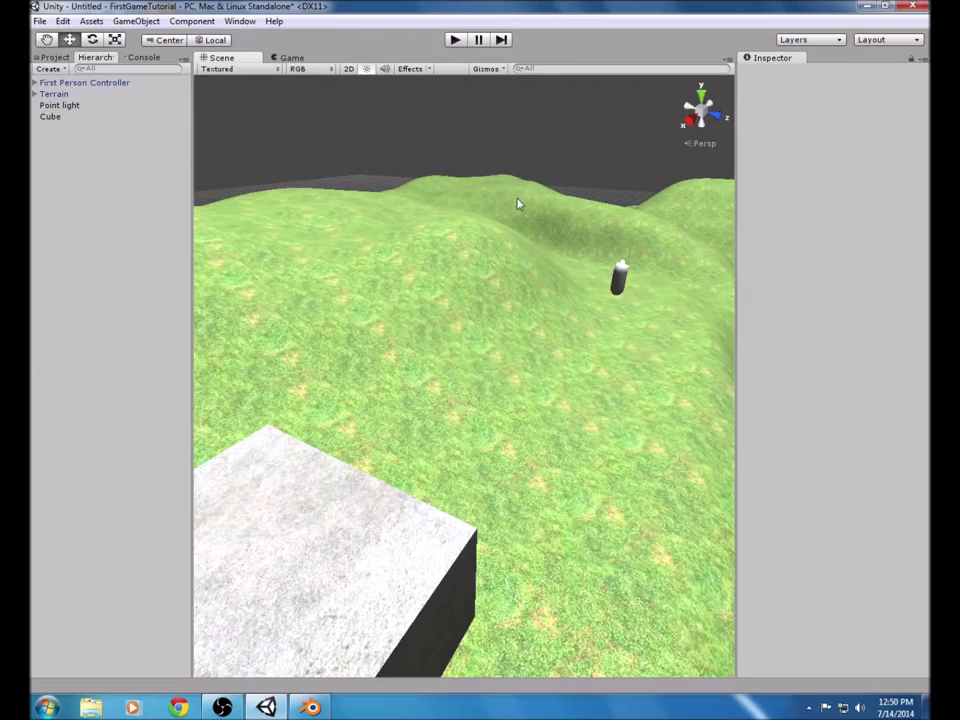
scroll(510, 208, down, 5)
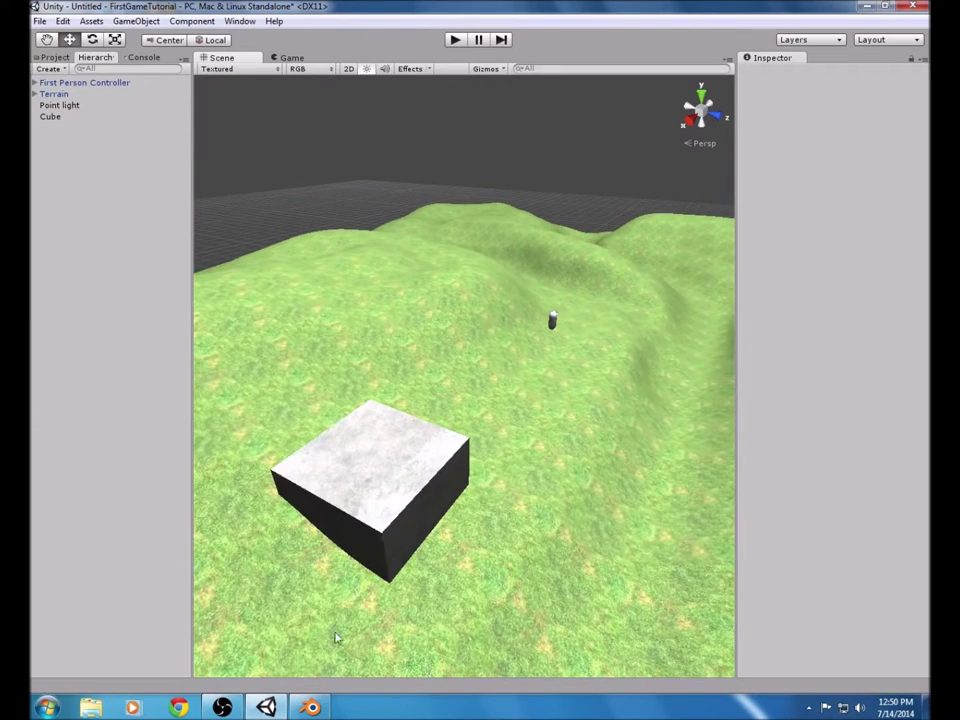
- Switch to Blender, return the terrain plane to Object Mode and delete it
click(312, 708)
key(x)
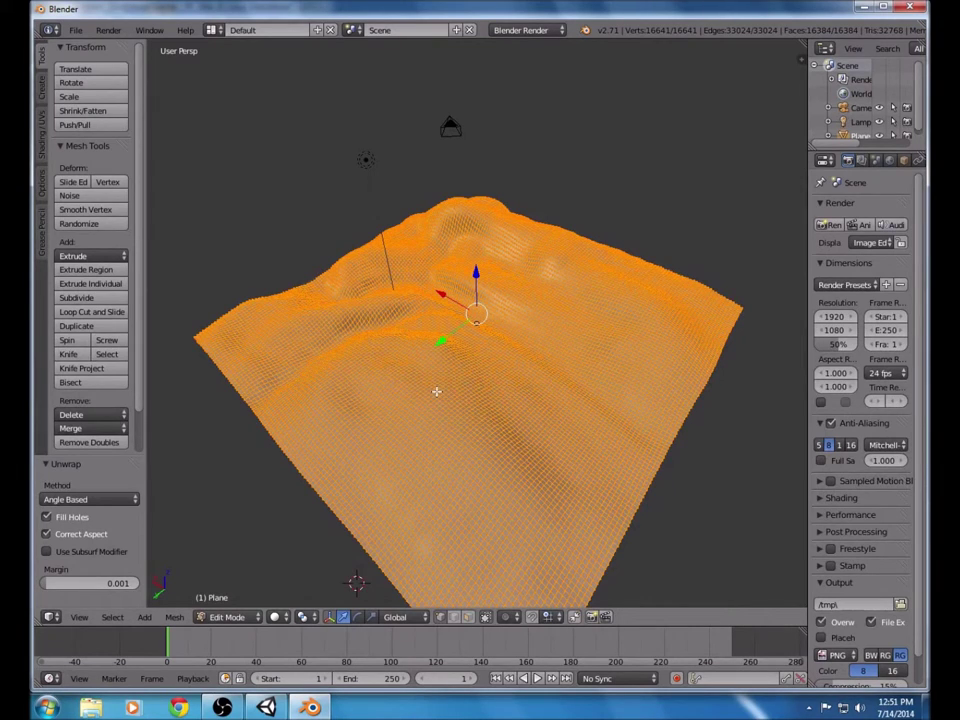
key(x)
key(Escape)
click(229, 617)
click(218, 598)
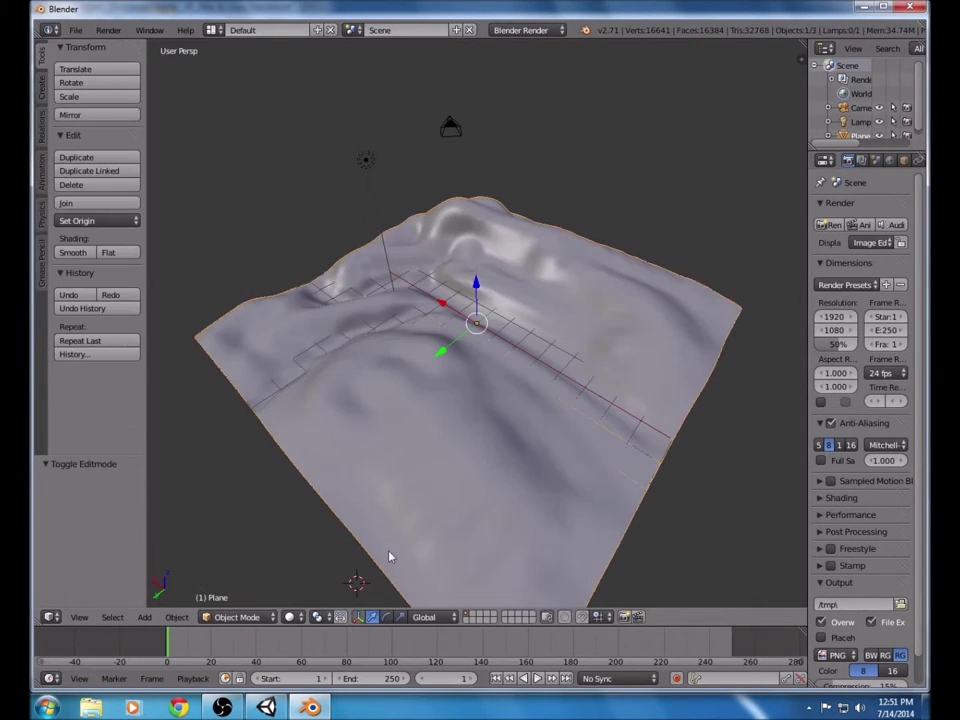
key(x)
click(459, 508)
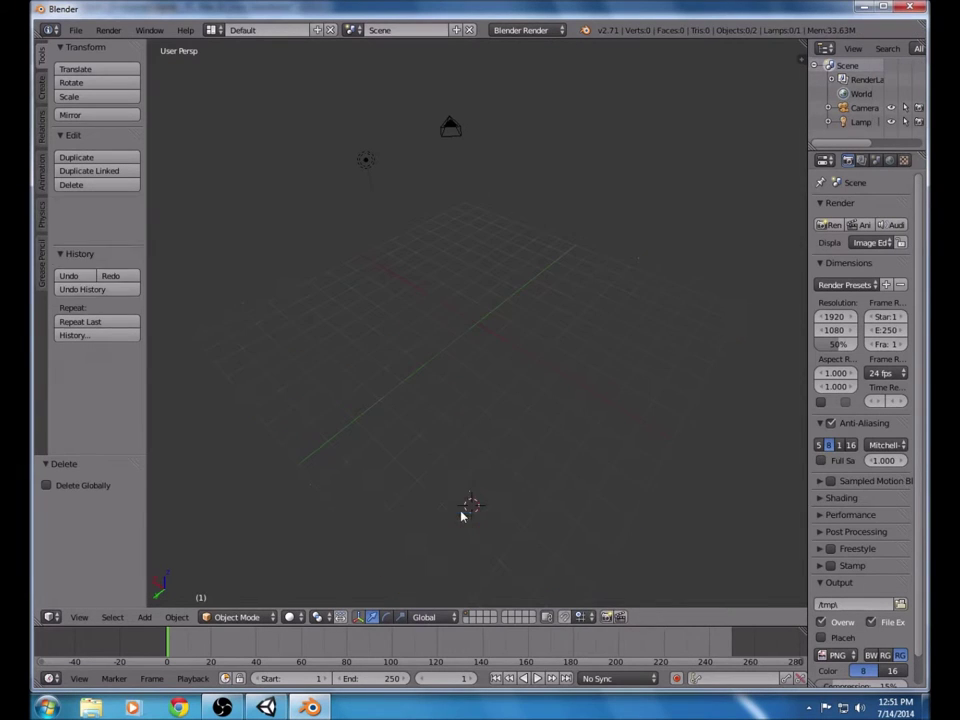
- Add a UV Sphere mesh to the empty scene
scroll(272, 376, down, 2)
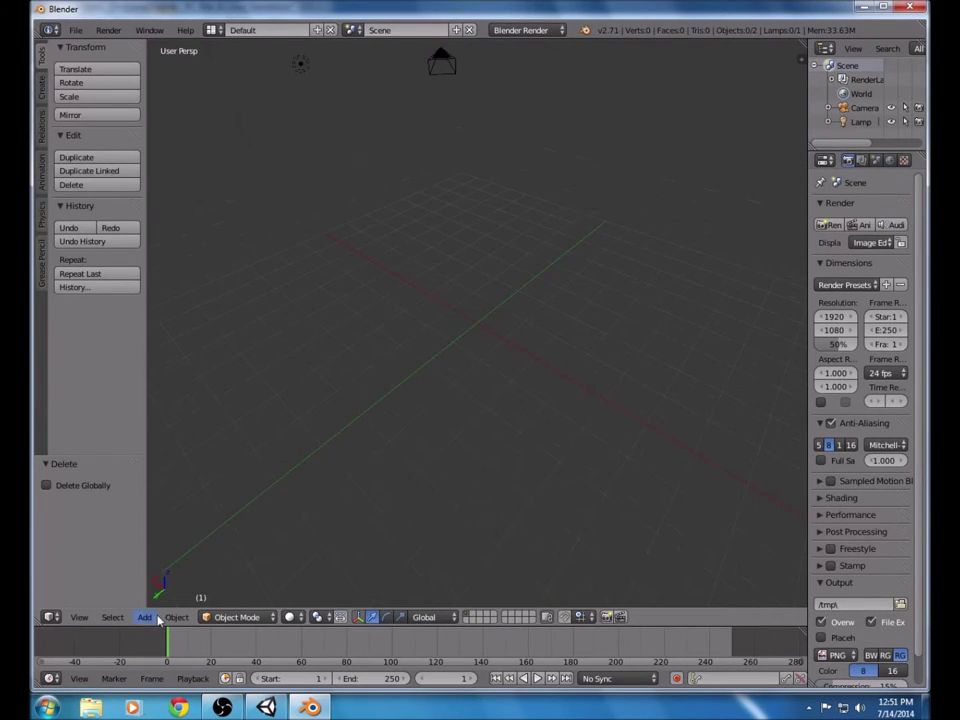
click(175, 617)
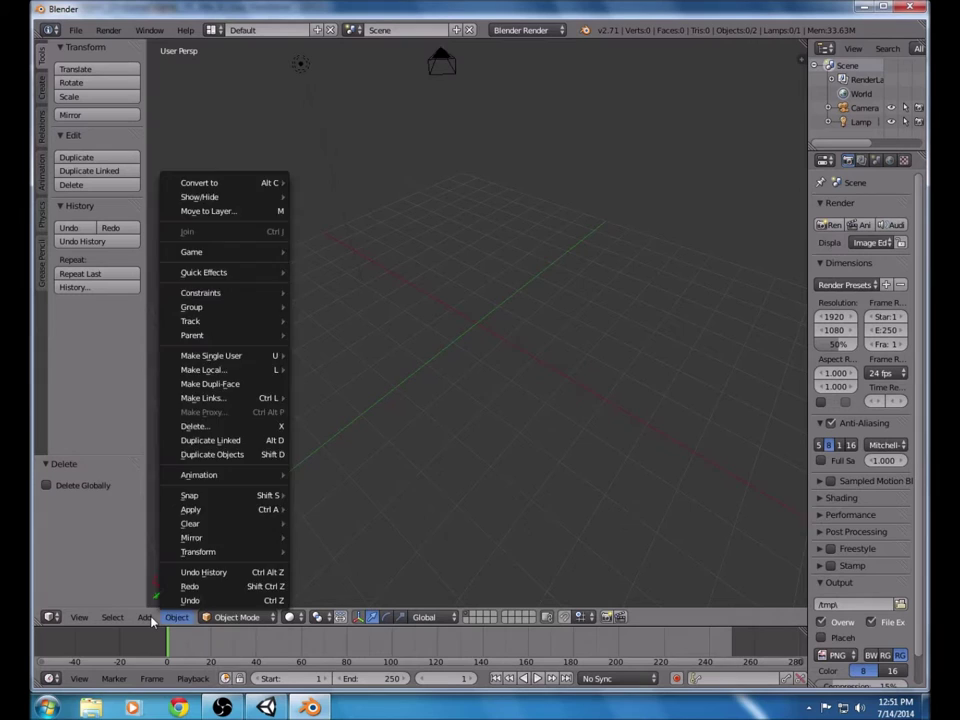
click(145, 617)
mouse_move(172, 601)
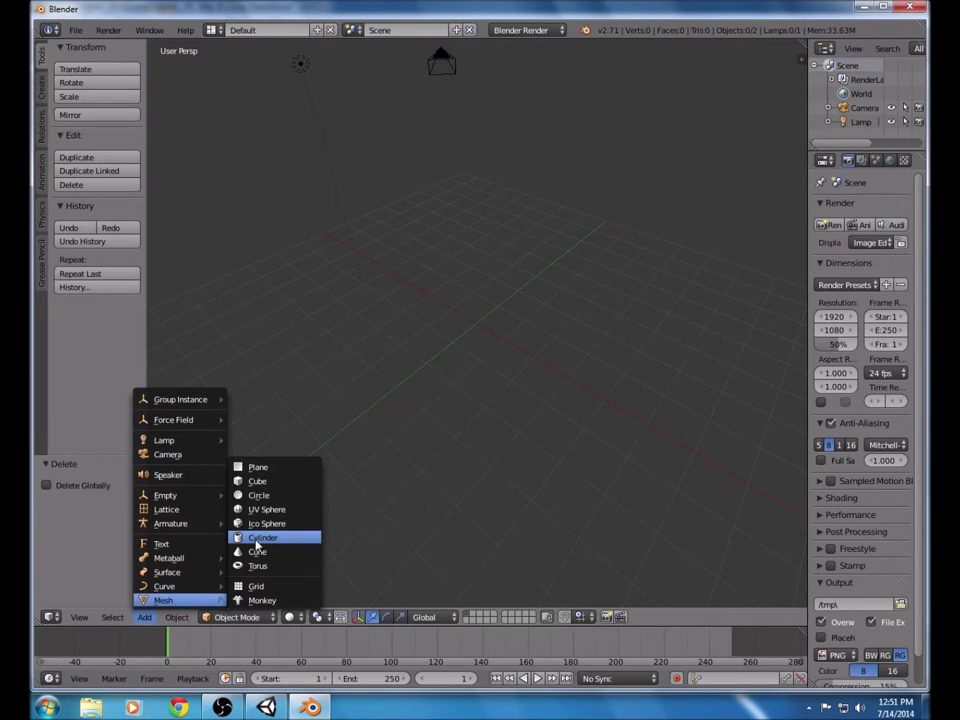
click(268, 512)
scroll(497, 313, down, 5)
scroll(456, 418, up, 3)
- Reposition the UV sphere with axis-constrained moves, ending with a shift of about 0.755 along Y
drag(438, 478, 343, 390)
drag(329, 452, 308, 234)
scroll(612, 246, up, 3)
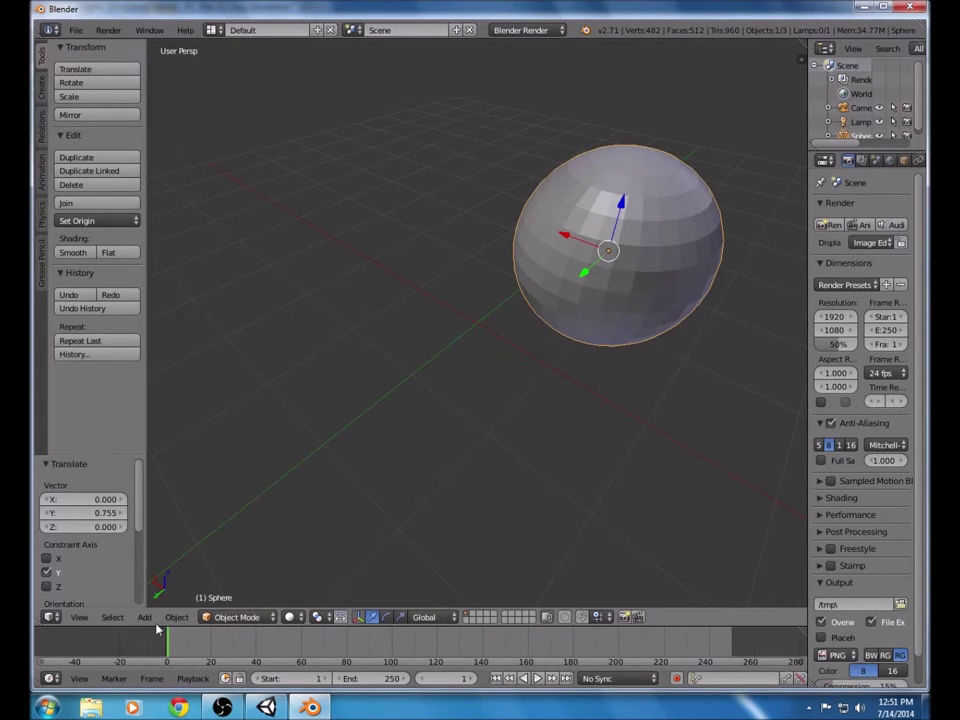
- Apply Shade Smooth to all faces of the sphere in Edit Mode and return to Object Mode
click(237, 617)
click(236, 586)
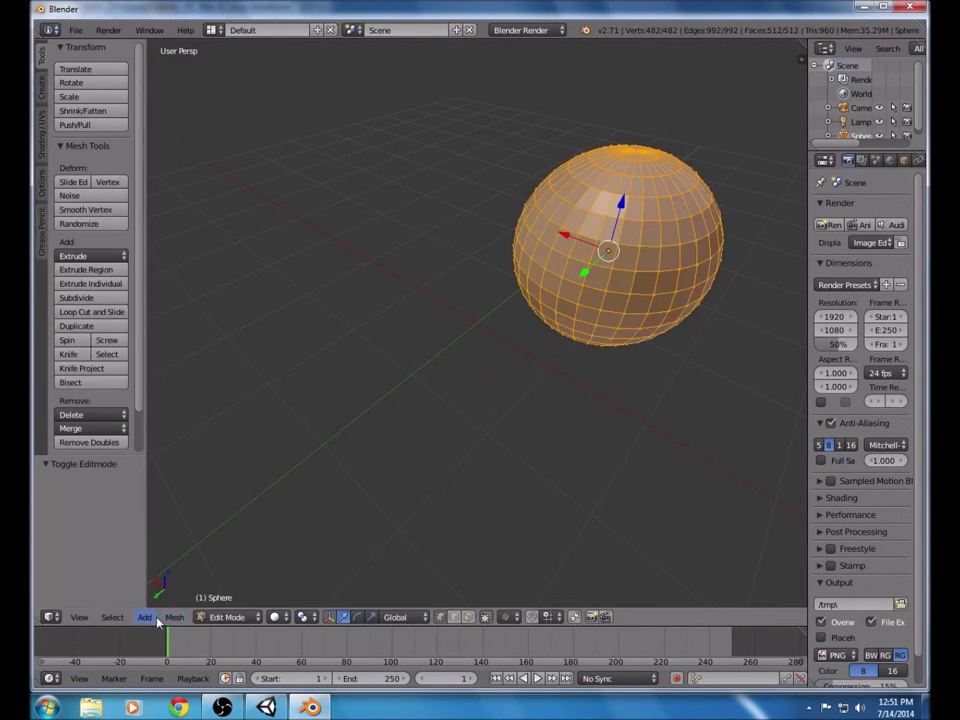
click(174, 617)
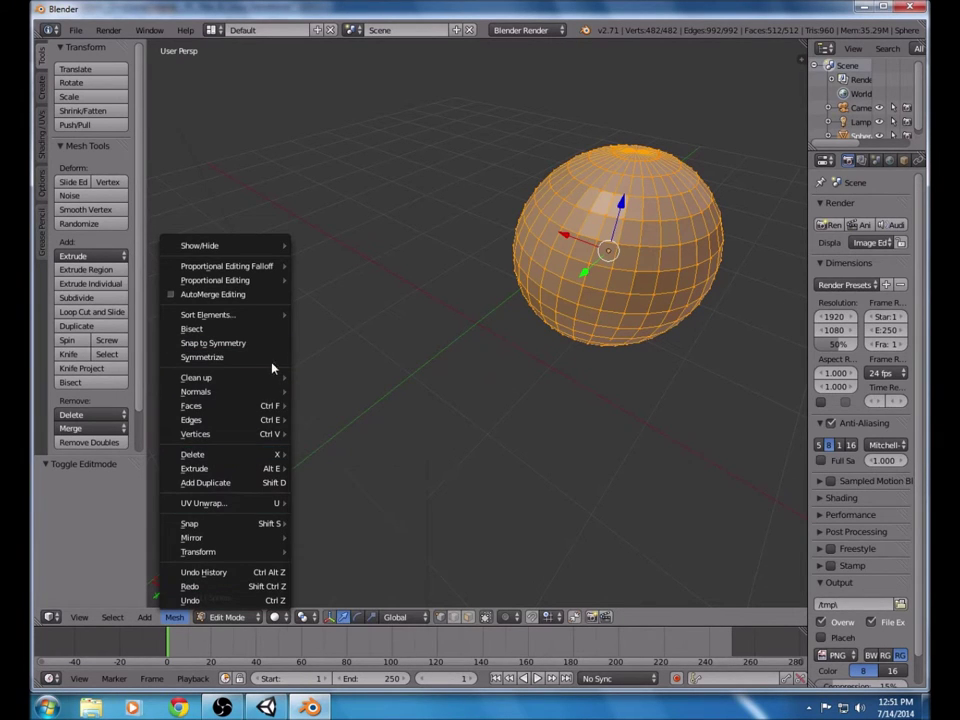
mouse_move(250, 412)
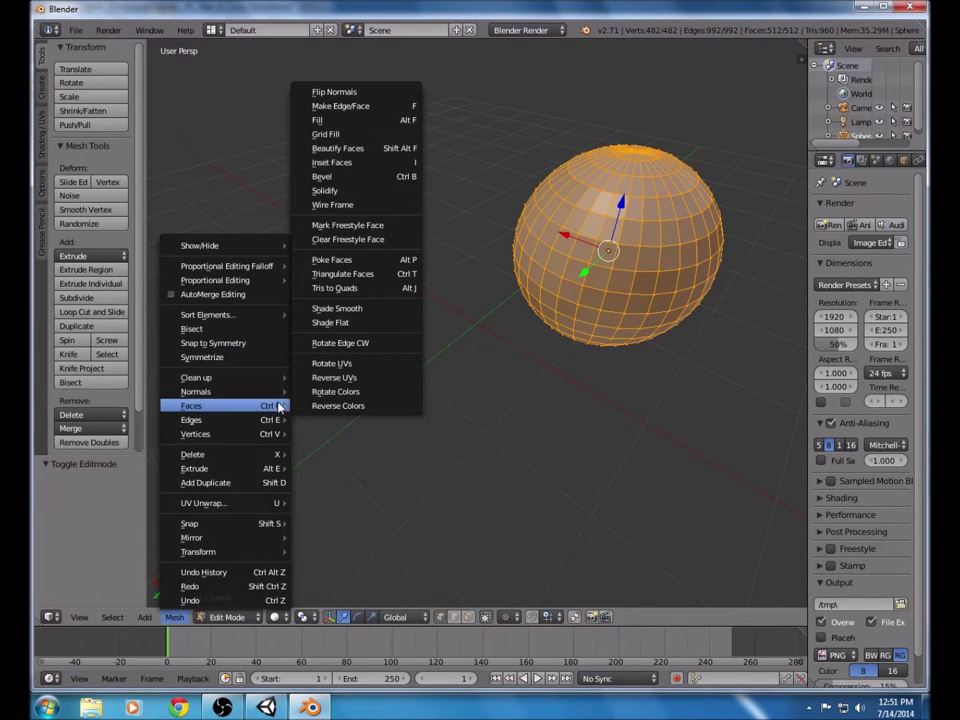
click(365, 309)
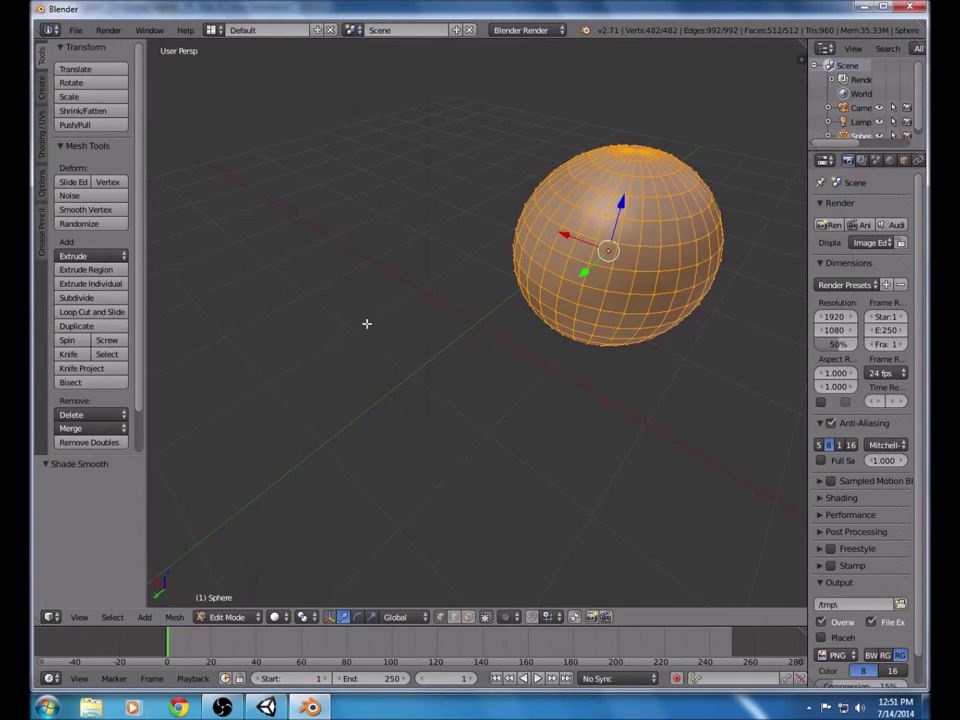
click(227, 617)
click(236, 601)
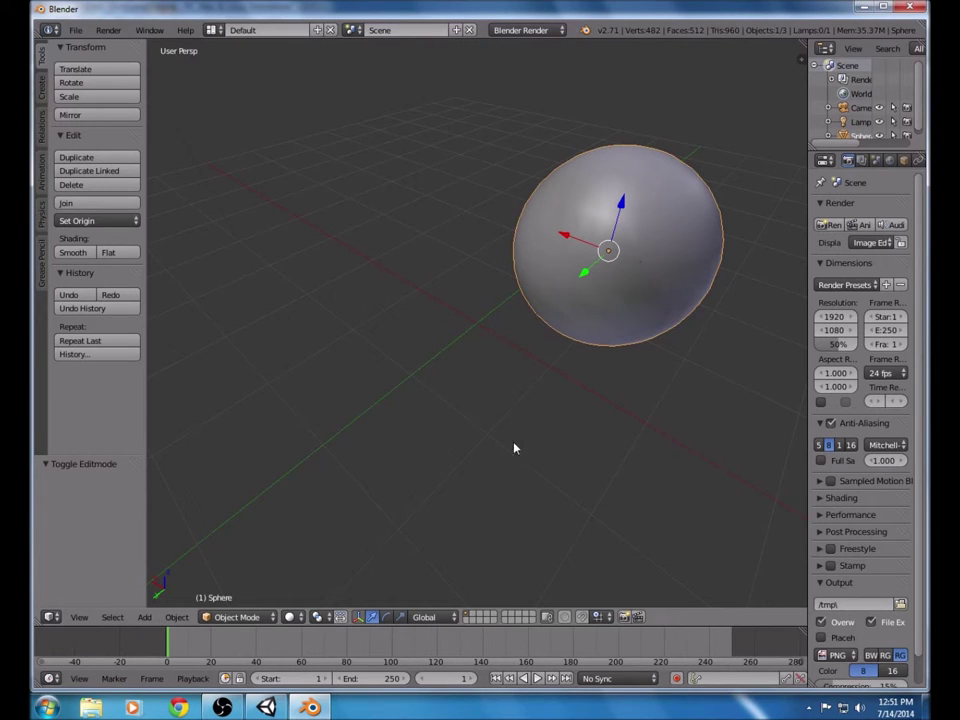
- Export the sphere as an Autodesk FBX file named PhysObjSphere into the FirstGameTutorial\Assets\Models folder
key(u)
key(u)
click(83, 36)
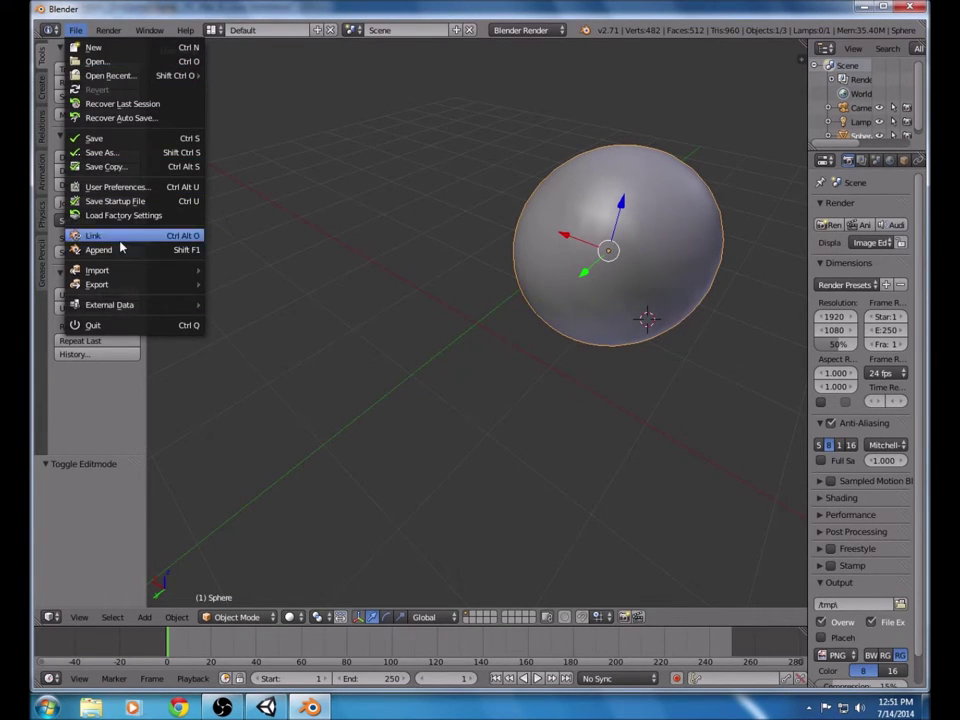
mouse_move(166, 290)
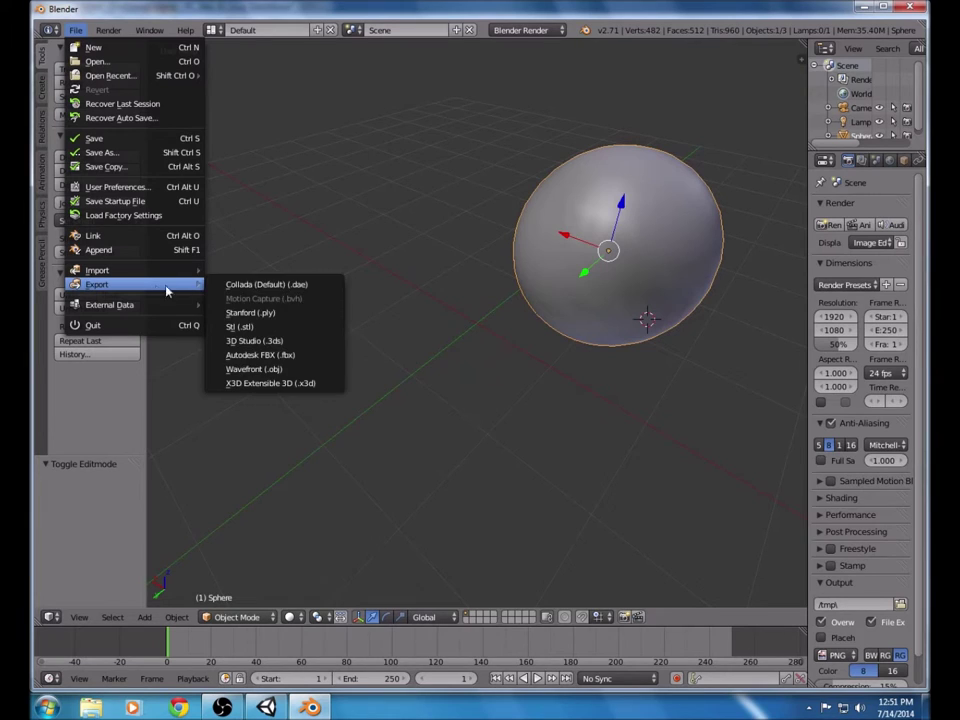
click(294, 356)
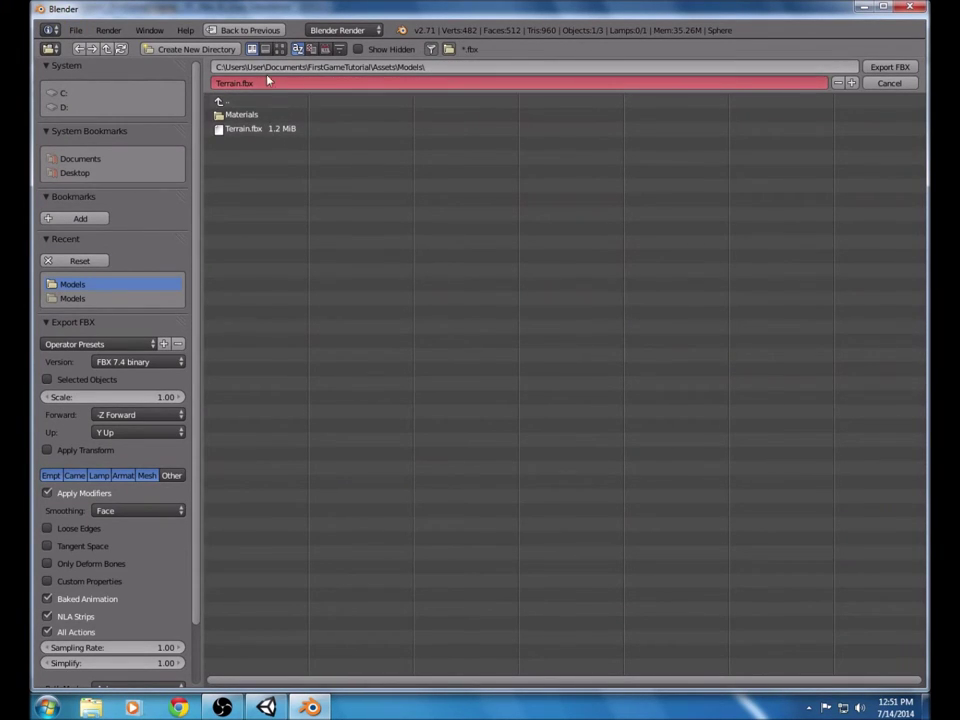
click(232, 83)
click(325, 83)
click(886, 67)
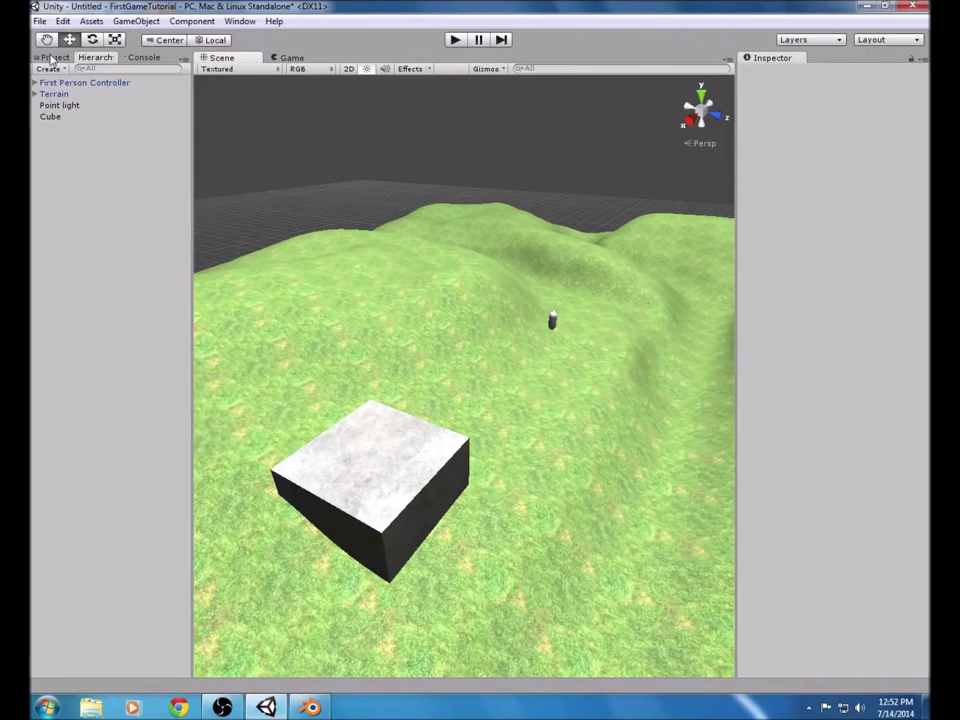
- In the PhysObjSphere model's import settings, enable Generate Colliders, set the Scale Factor to 1 and apply the changes
click(54, 58)
click(75, 161)
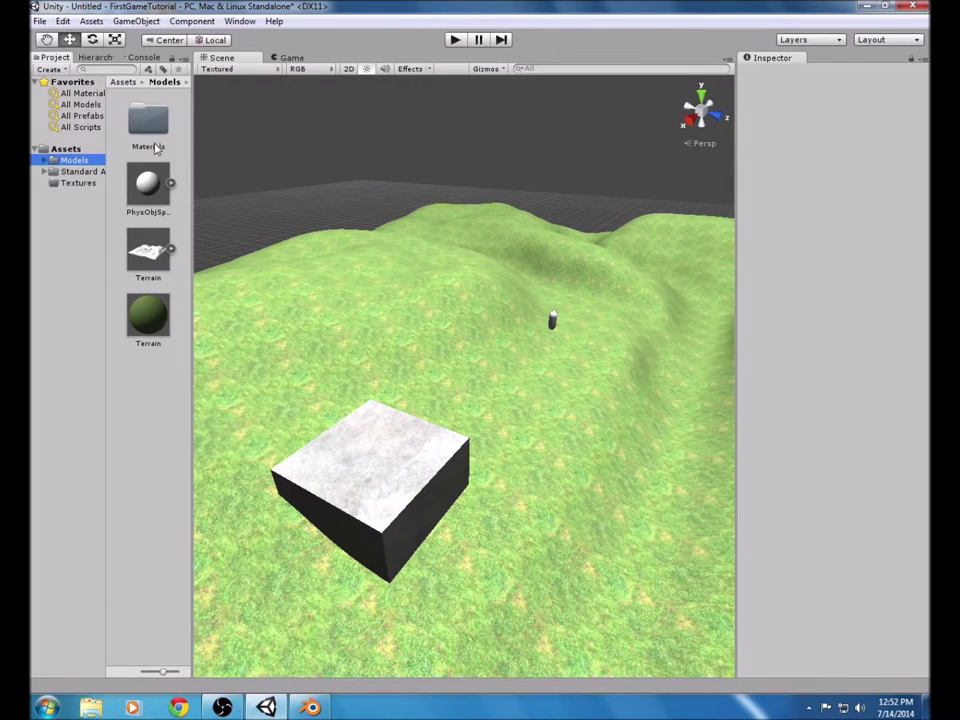
drag(148, 183, 352, 372)
drag(395, 440, 152, 198)
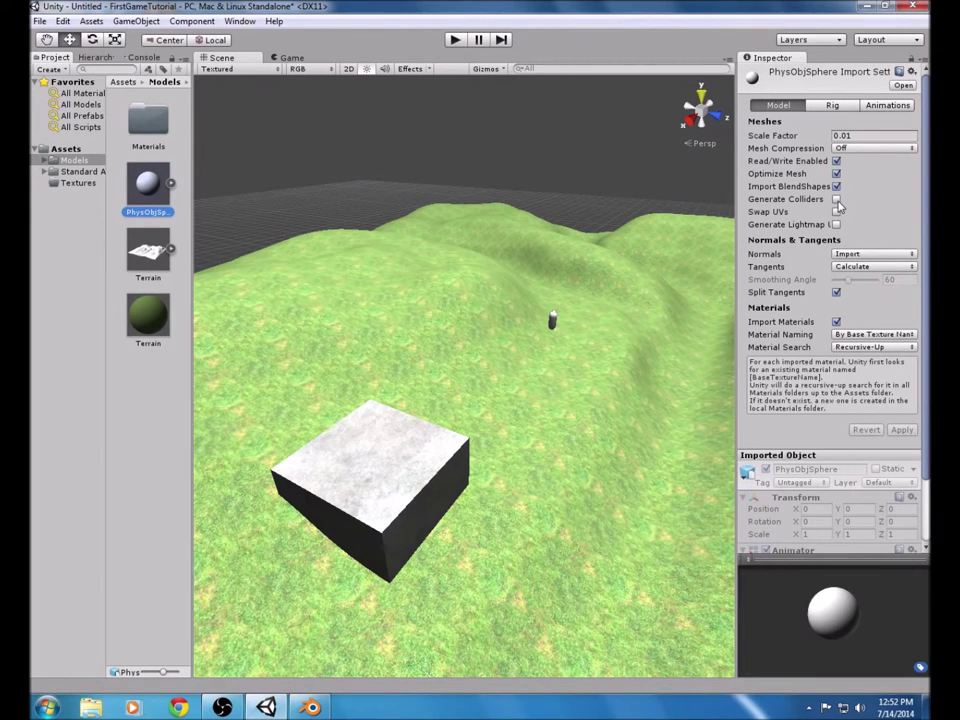
click(836, 200)
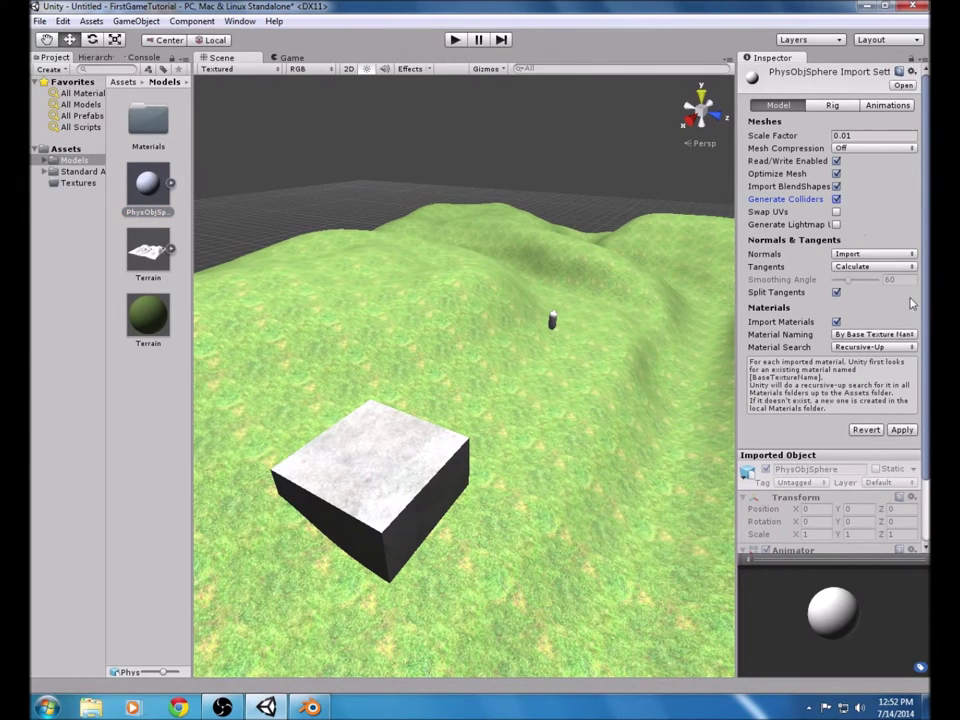
click(855, 135)
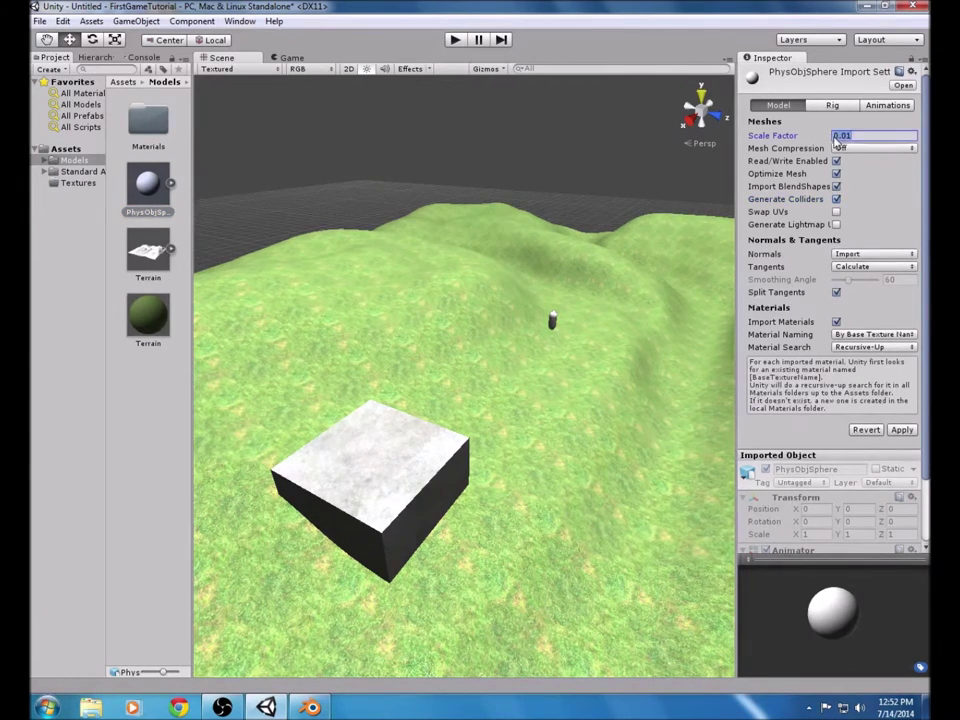
text(1)
click(901, 429)
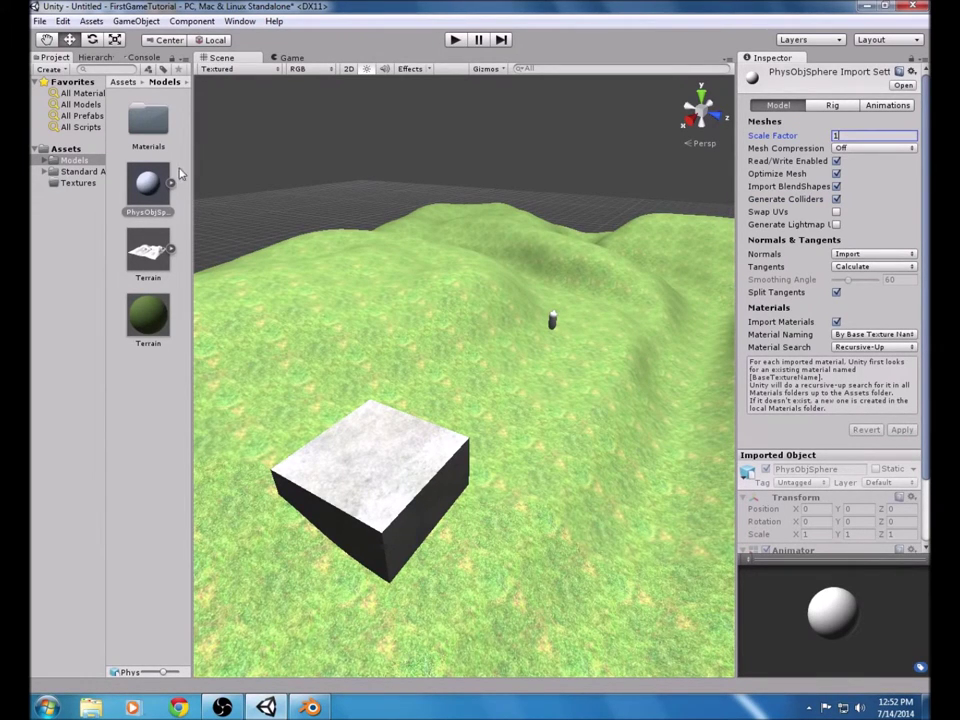
- Place the PhysObjSphere model on top of the concrete cube and set its scale to 0.5 on X, Y and Z
drag(148, 183, 385, 440)
key(f)
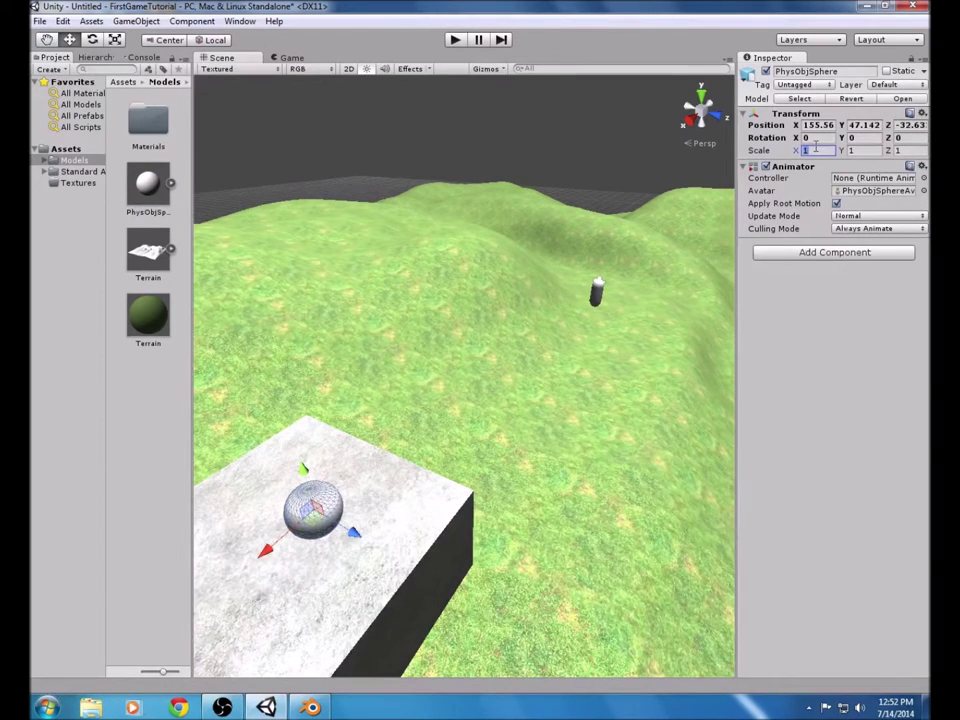
text(0.5)
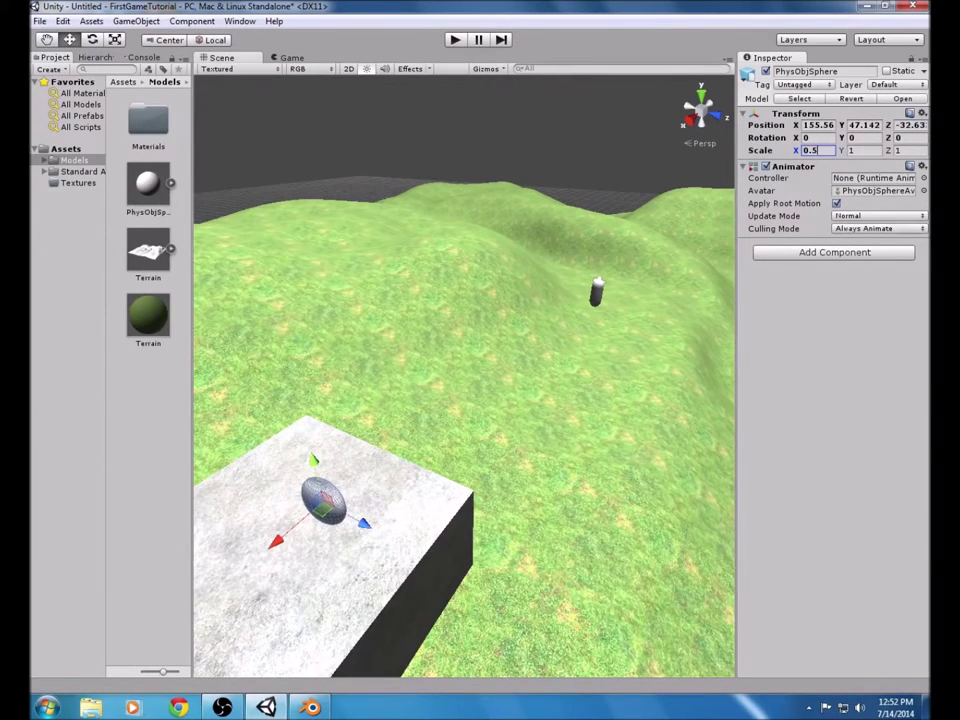
click(855, 149)
text(0.5)
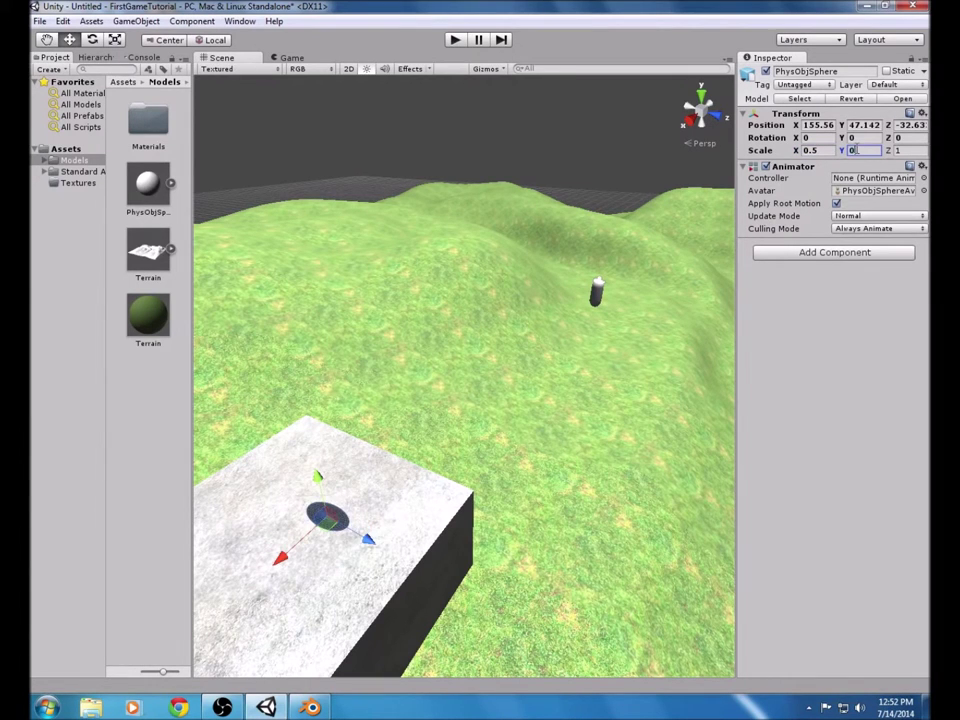
click(905, 150)
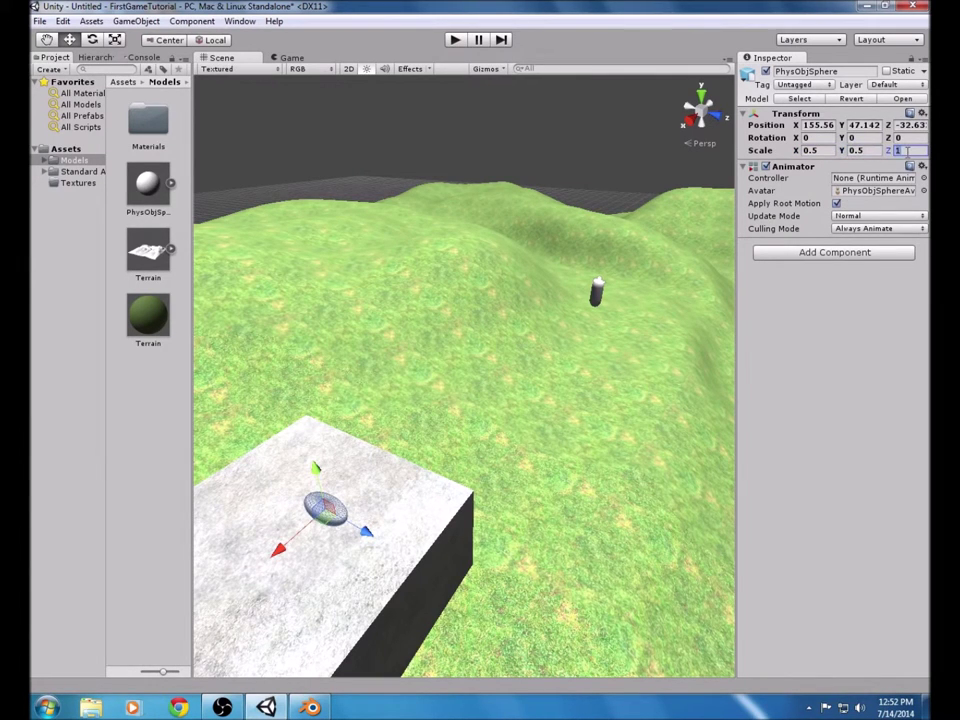
text(0.5)
- Disable the Mesh Collider on the Sphere mesh object and add a Sphere Collider component in its place
alt+drag(326, 347, 392, 497)
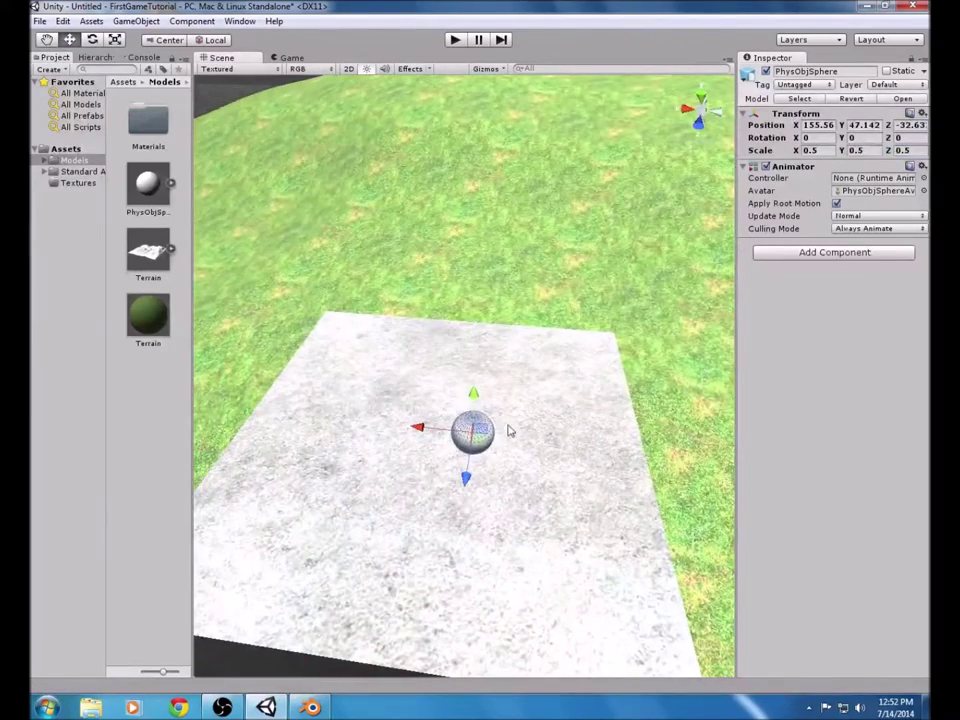
click(468, 440)
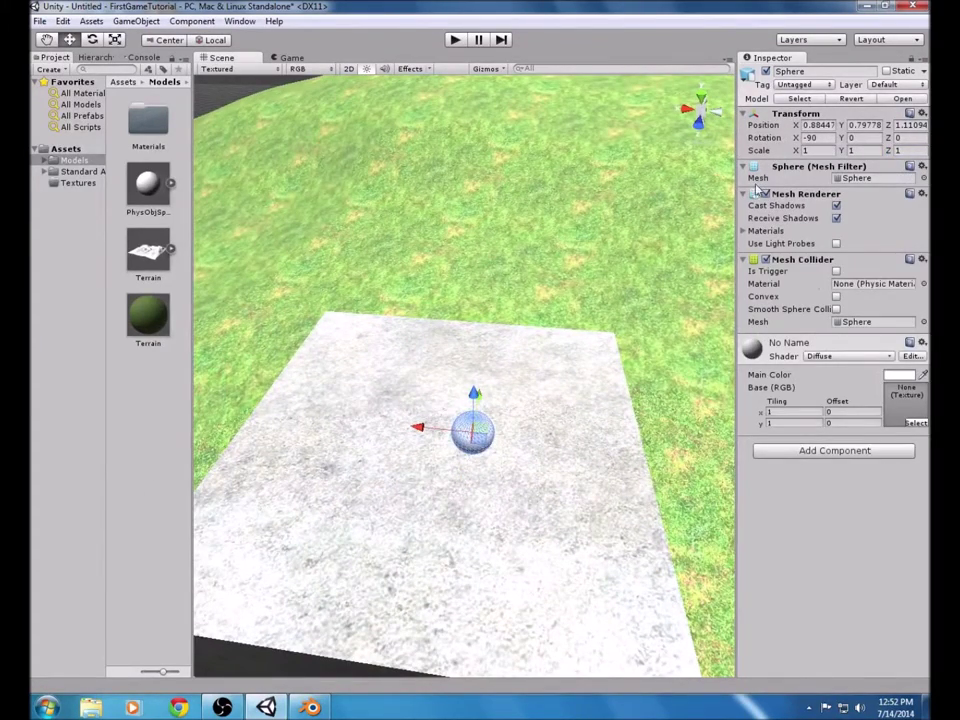
click(766, 260)
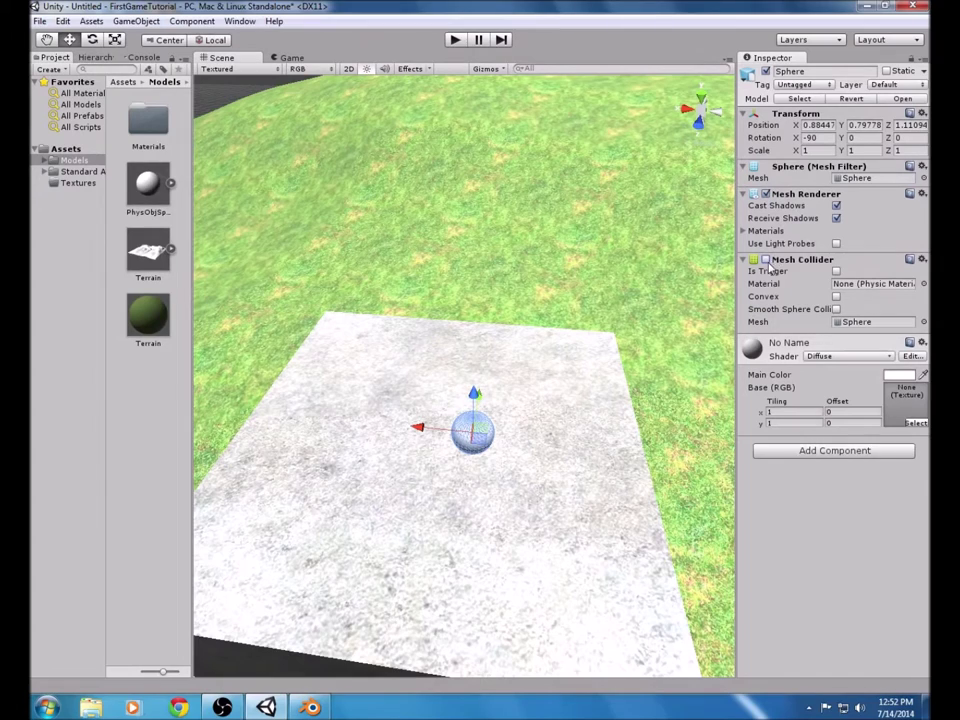
click(834, 452)
click(867, 540)
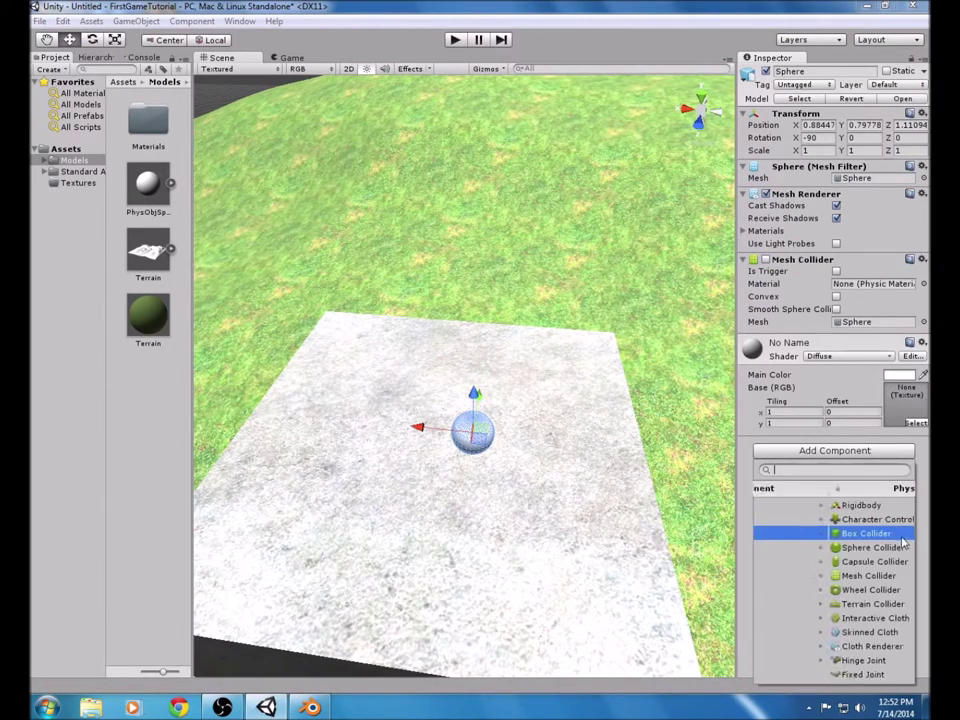
click(828, 548)
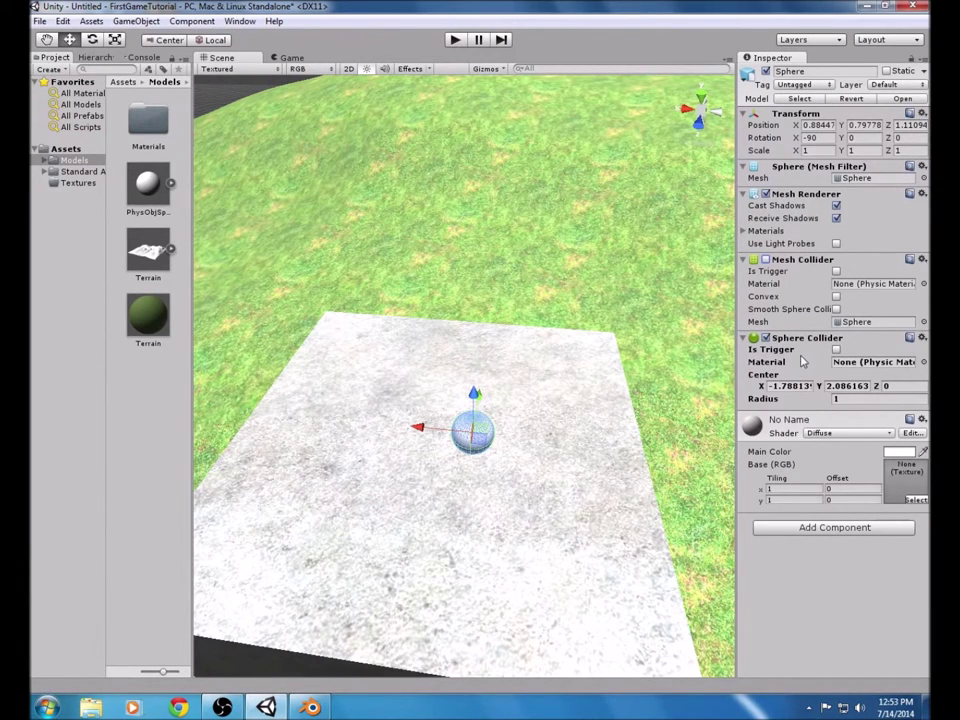
- Set the Main Color of the sphere's material to pure red (R 255, G 0, B 0)
click(900, 451)
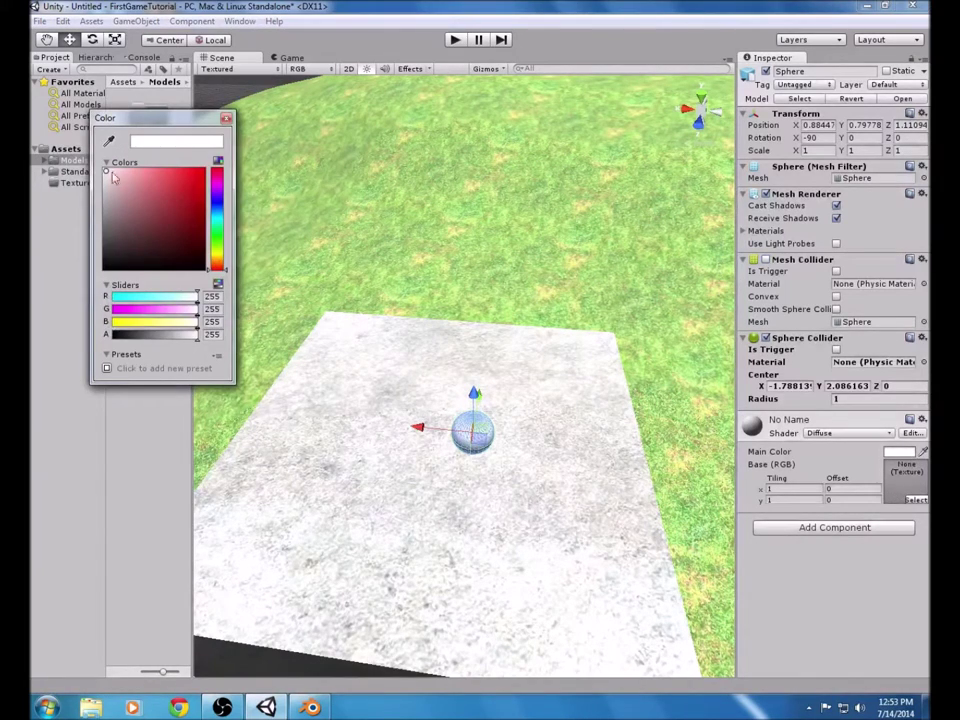
drag(113, 177, 199, 172)
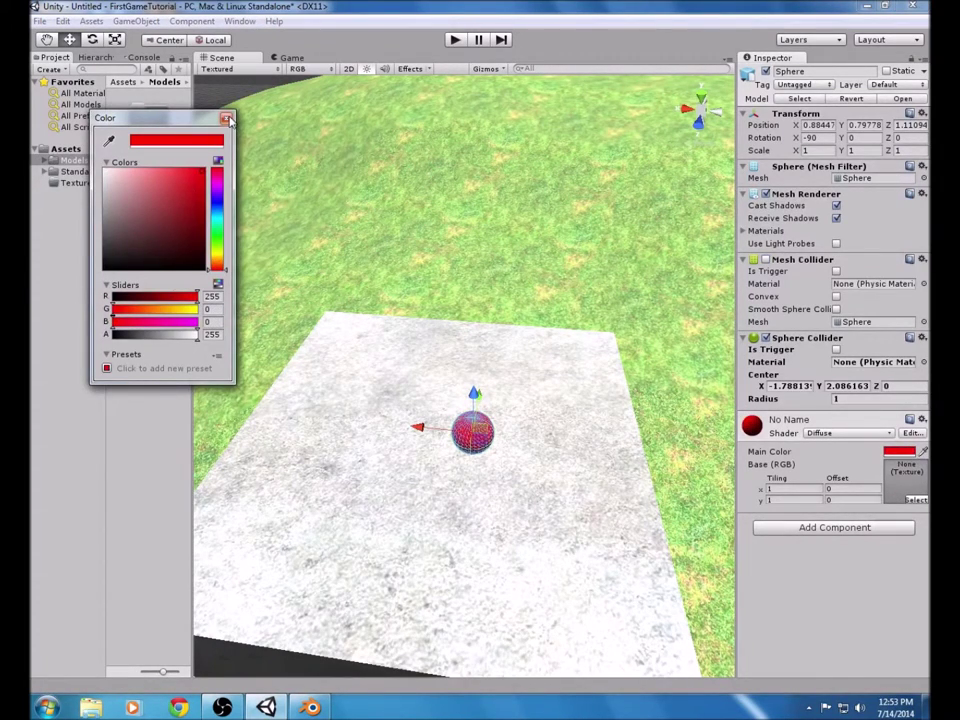
click(228, 119)
click(550, 340)
scroll(555, 448, up, 6)
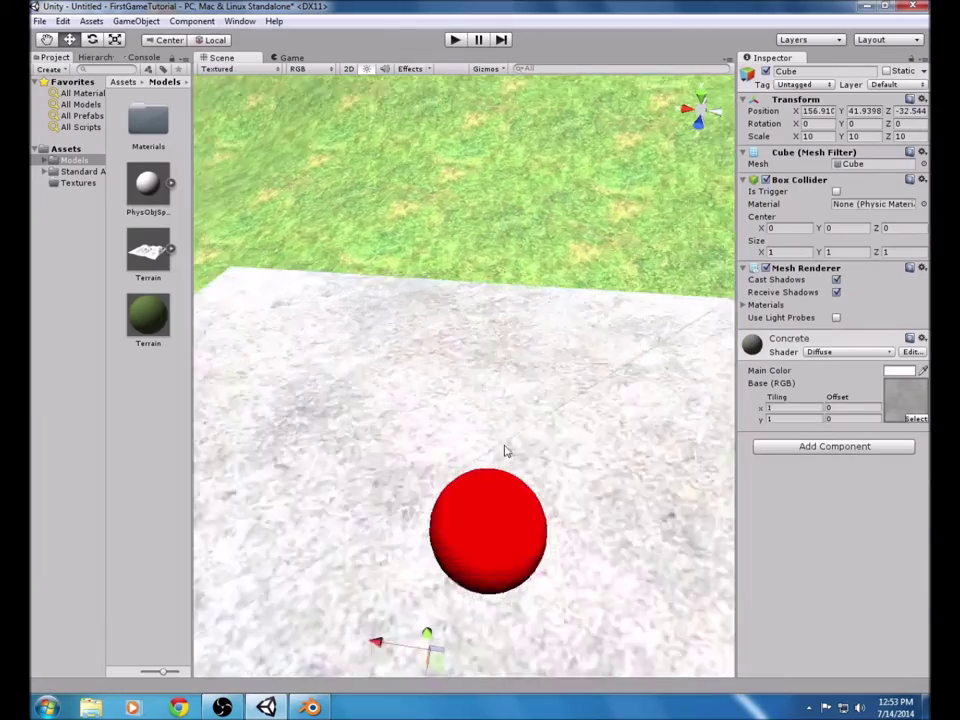
- Move the First Person Controller onto the concrete cube beside the sphere, to about X 153.85, Y 49.97, Z -31.18
scroll(509, 468, down, 6)
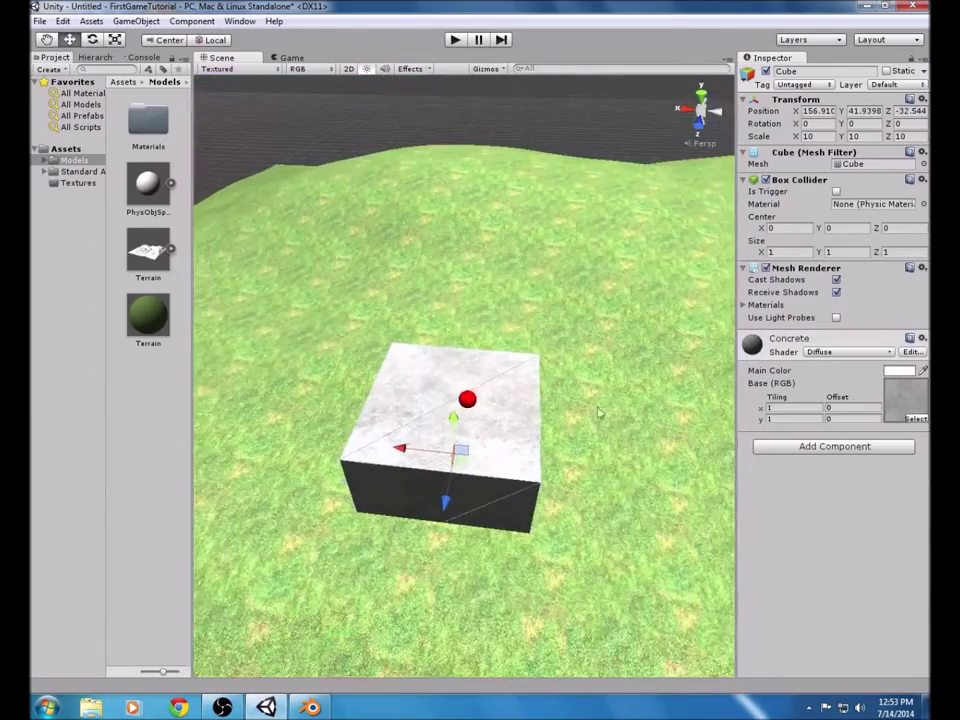
right_drag(600, 412, 746, 412)
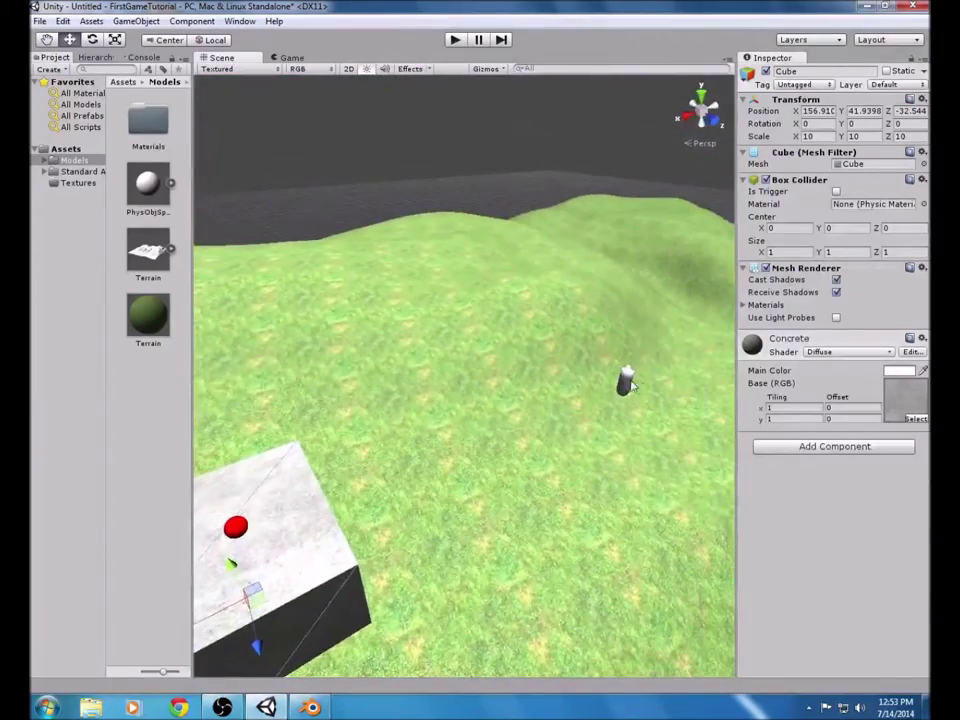
click(628, 383)
click(627, 381)
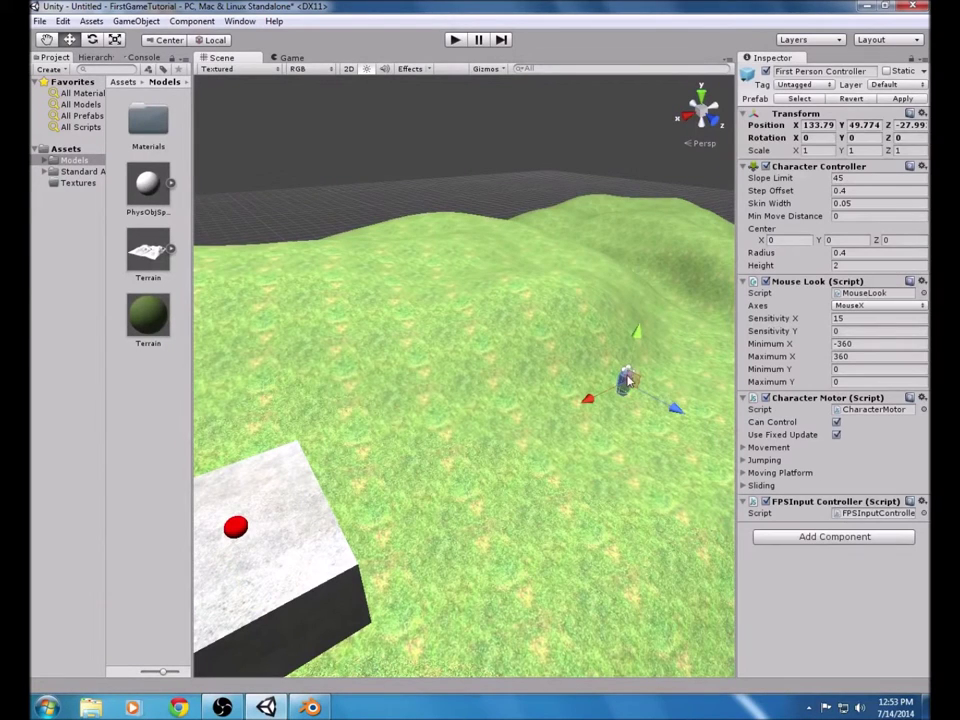
drag(593, 403, 245, 555)
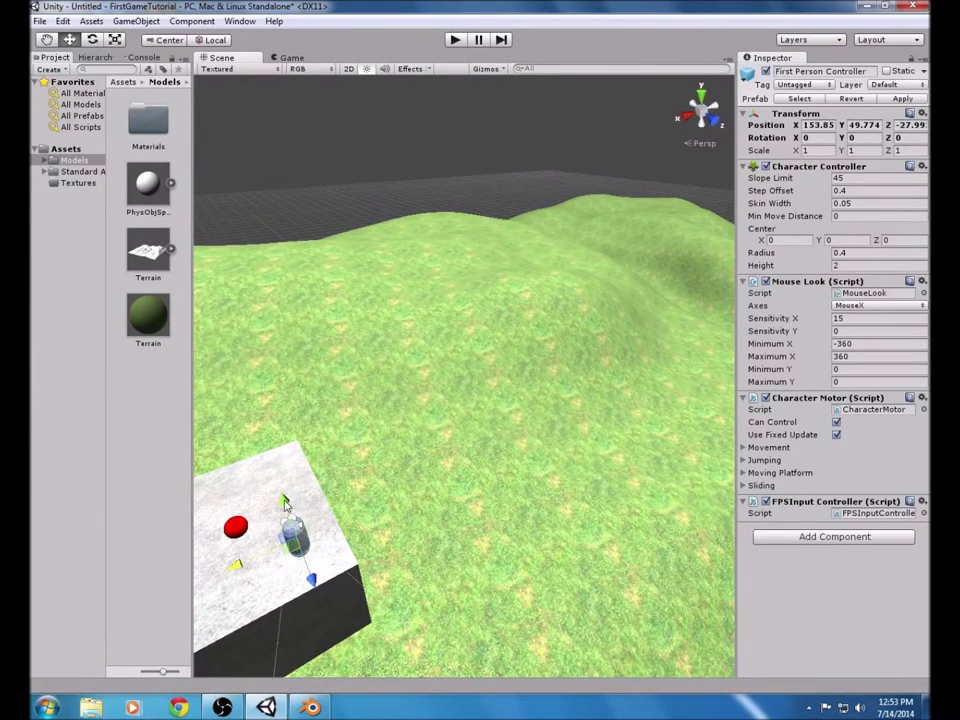
drag(311, 587, 295, 537)
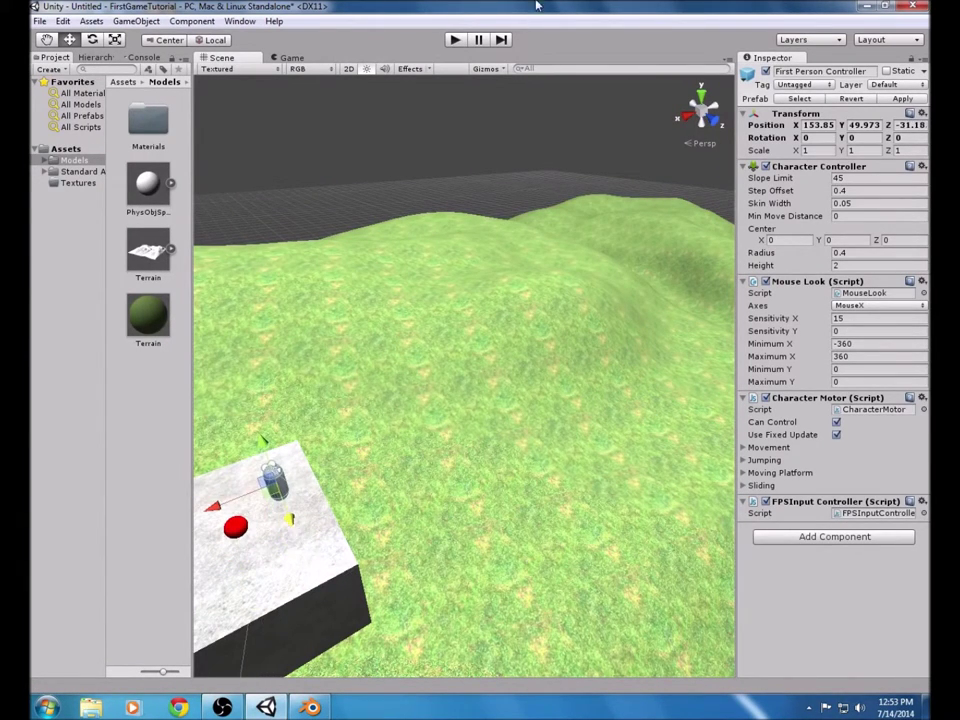
- Play-test the scene by walking the player into the red sphere, and stop the game
click(455, 40)
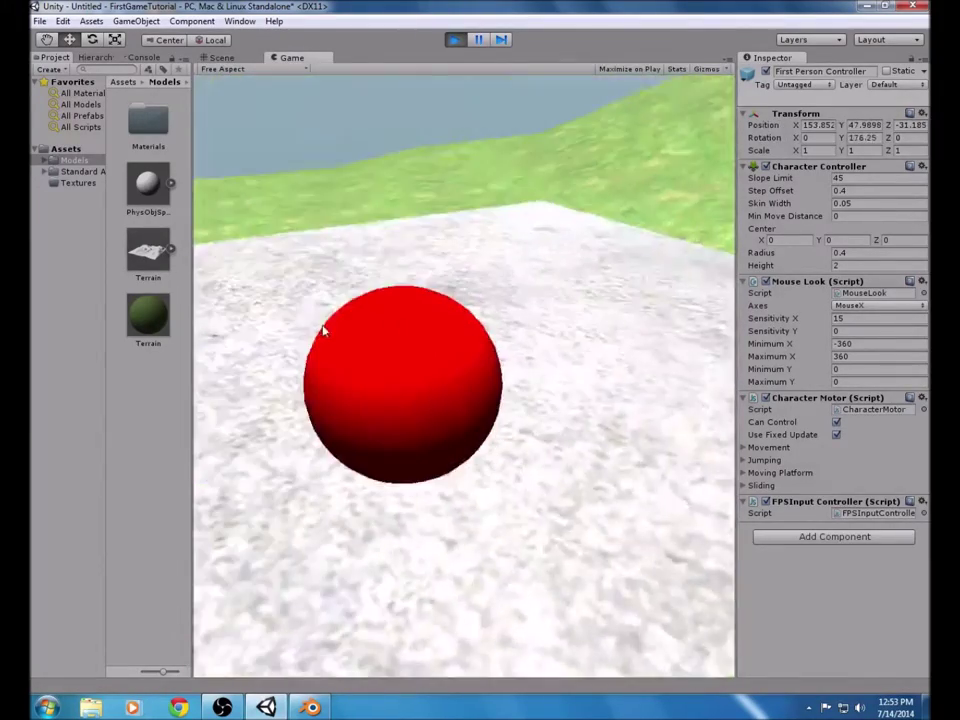
key(w)
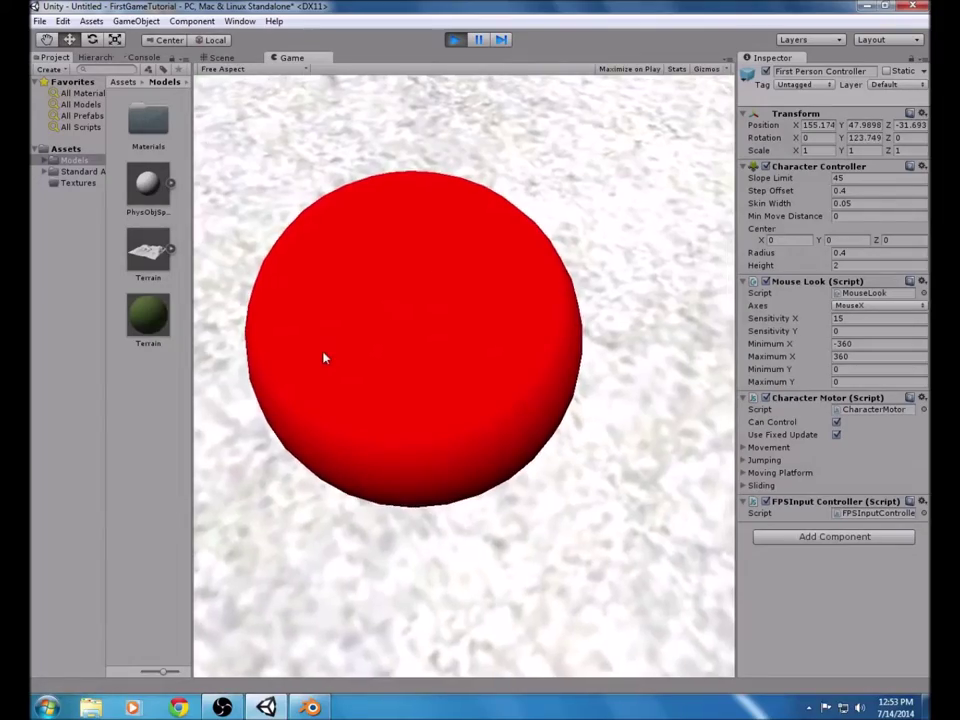
key(w)
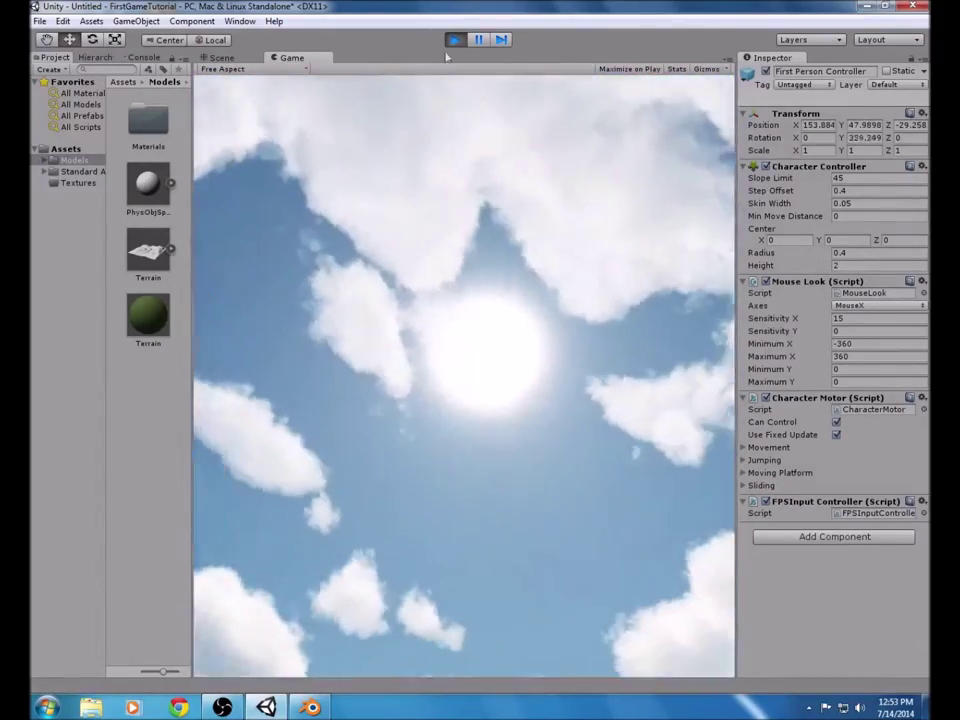
click(453, 40)
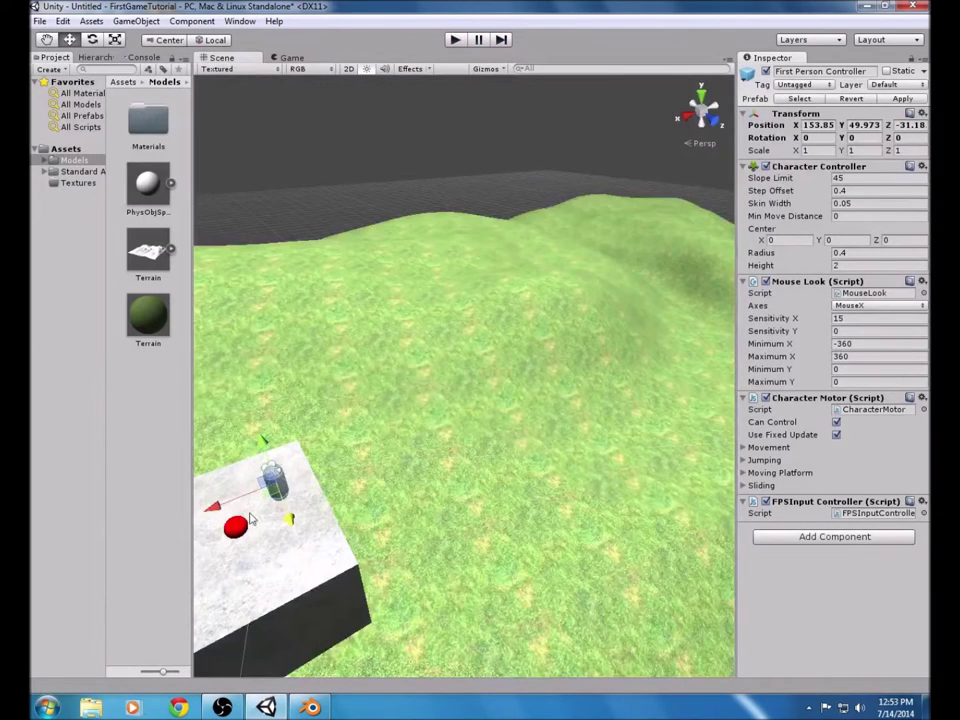
- Add a Rigidbody physics component to the PhysObjSphere object on the cube
click(238, 530)
click(812, 253)
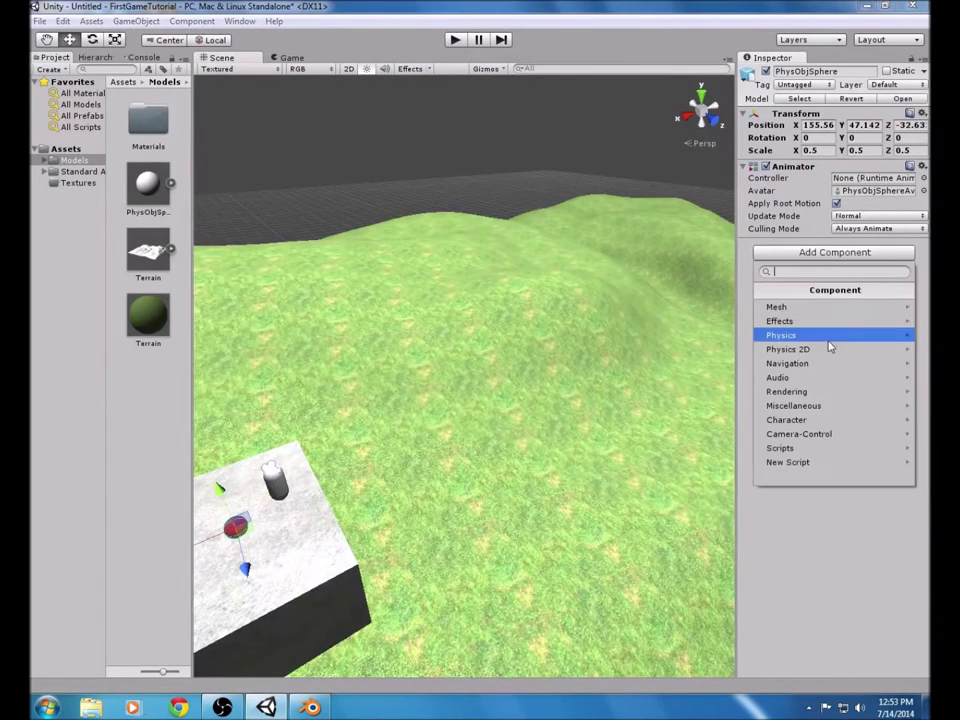
click(820, 336)
click(800, 306)
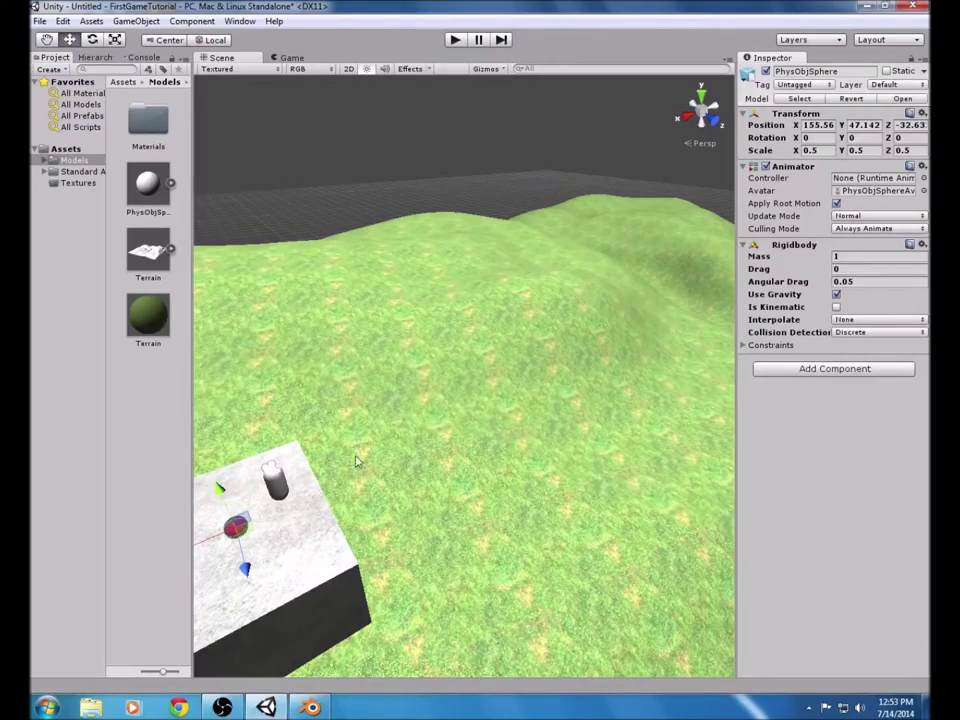
alt+drag(388, 463, 240, 489)
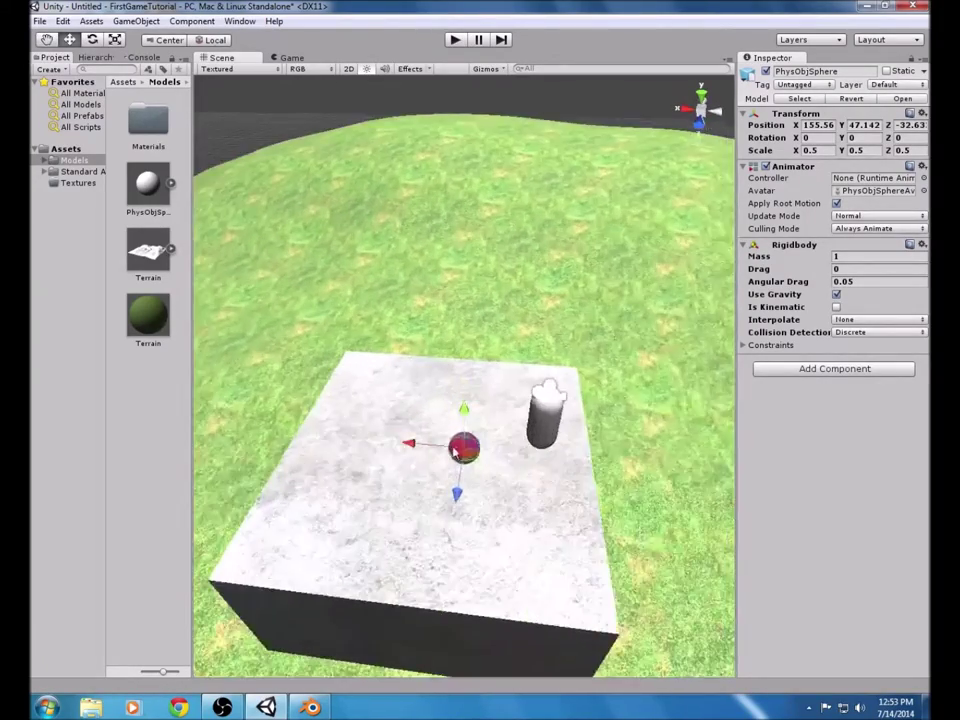
scroll(456, 452, up, 5)
scroll(459, 455, down, 3)
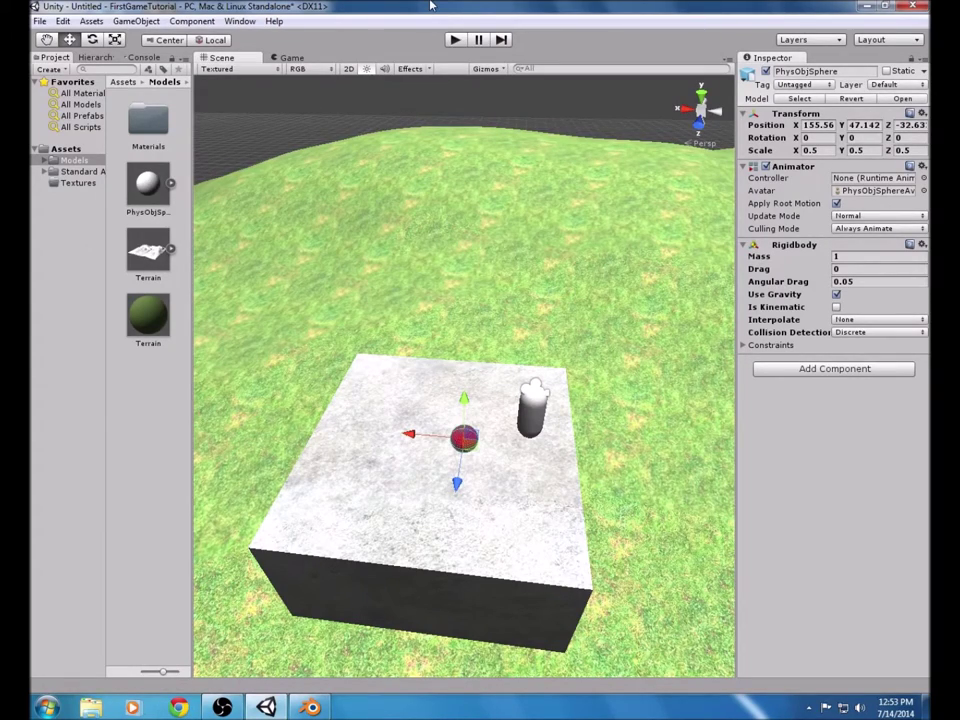
- Uncover the desktop beside the Unity window and import its DragRigidbody script into the project's Models folder
drag(315, 5, 600, 10)
click(242, 43)
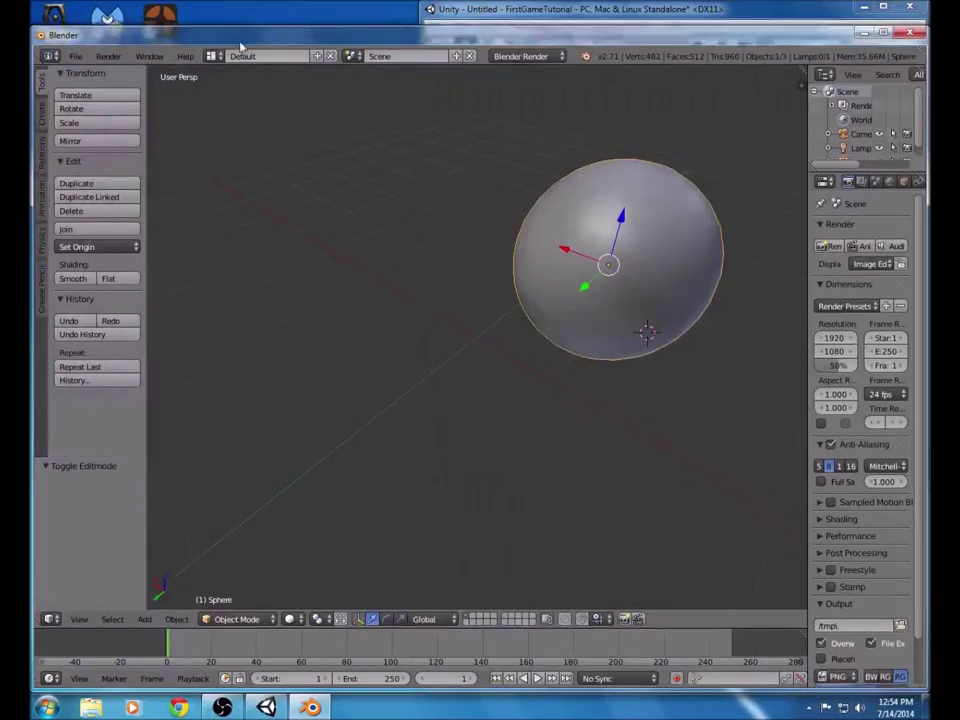
key(alt+F4)
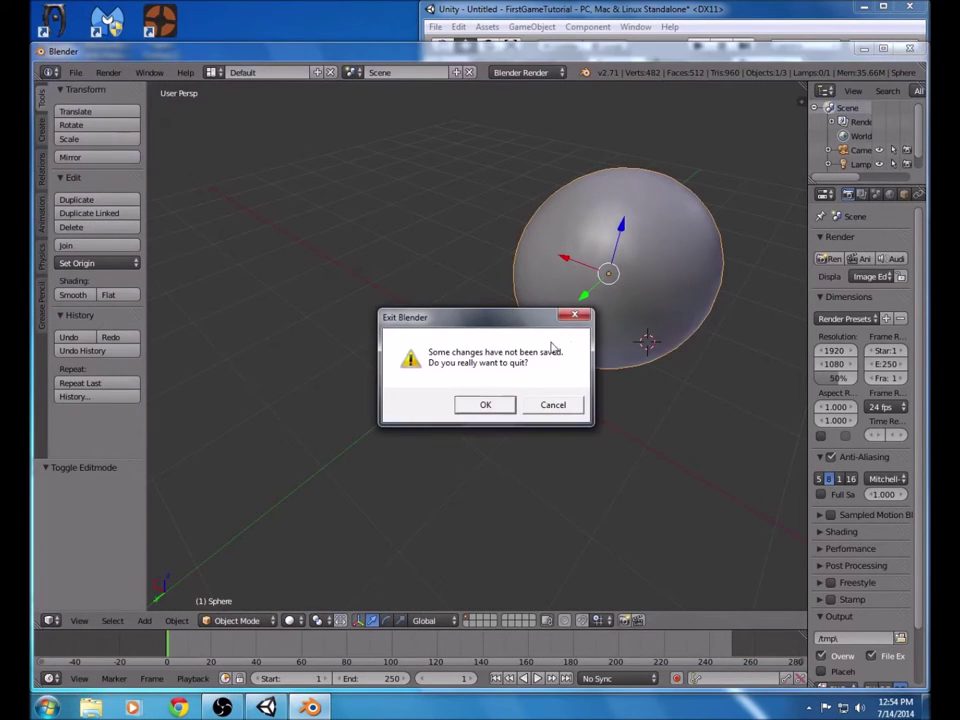
click(552, 409)
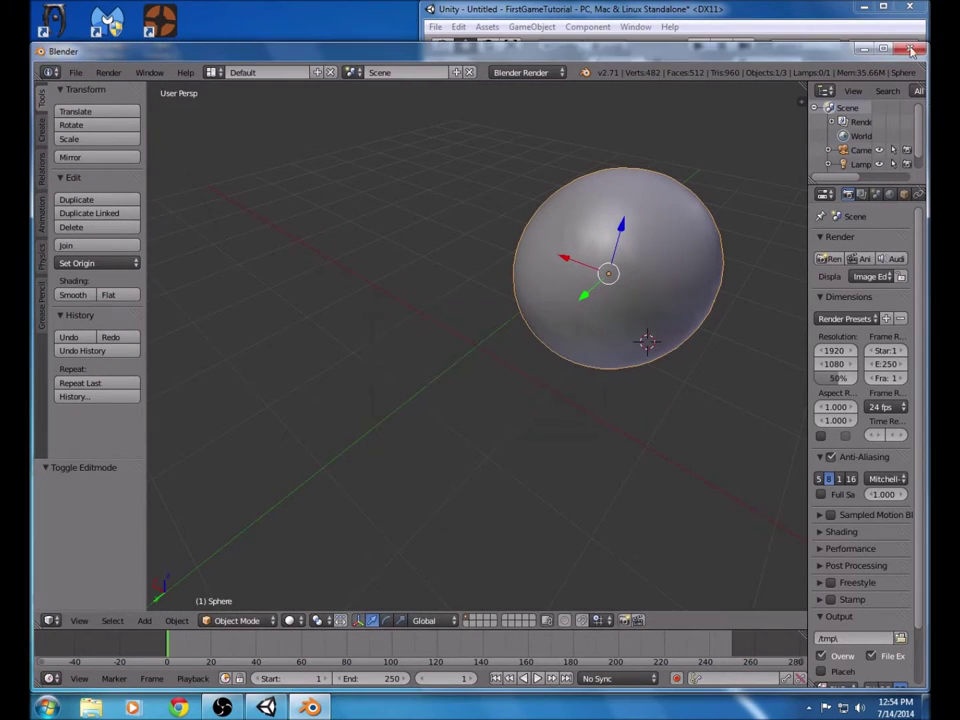
click(863, 48)
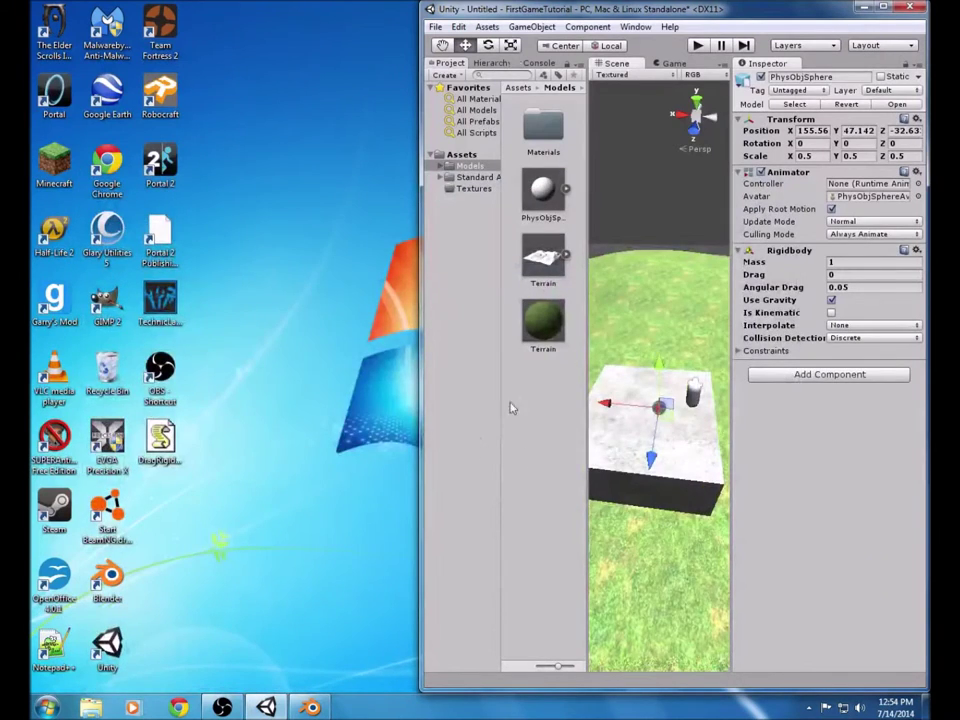
click(163, 440)
drag(180, 445, 532, 388)
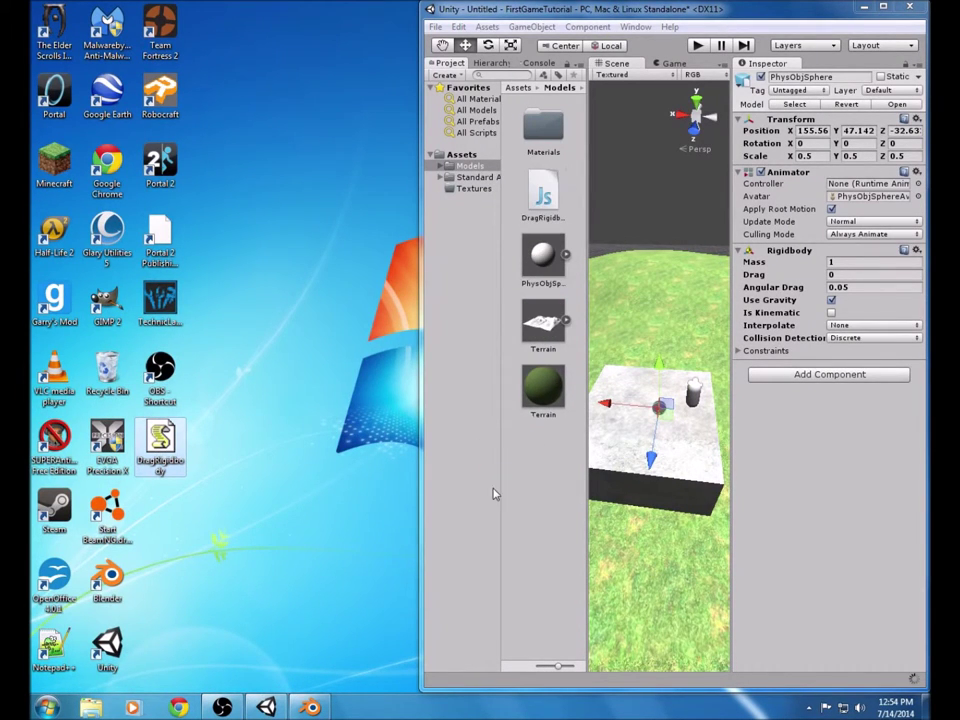
- Maximize the Unity window and enlarge the Scene view by narrowing the Project and Inspector areas
double_click(660, 9)
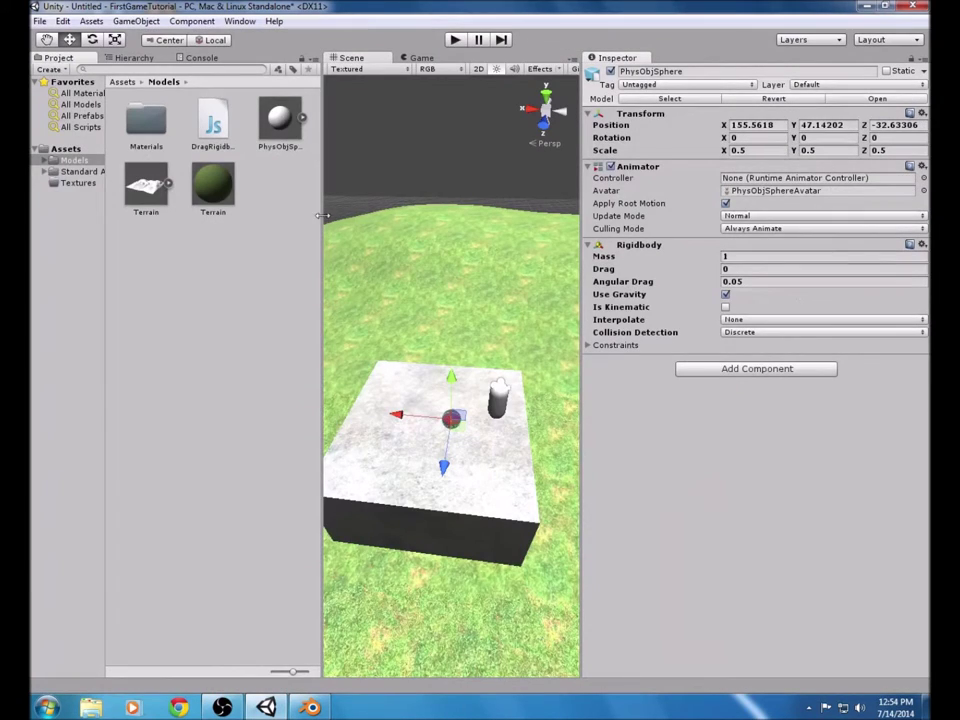
drag(321, 223, 196, 223)
drag(583, 160, 739, 160)
drag(238, 279, 186, 292)
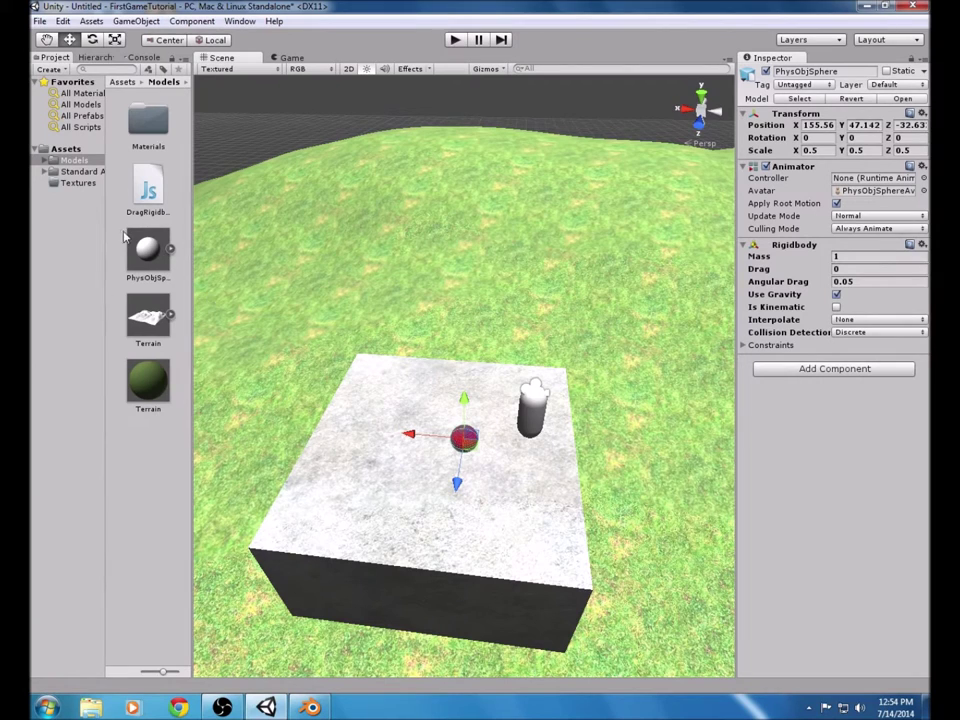
drag(148, 190, 149, 202)
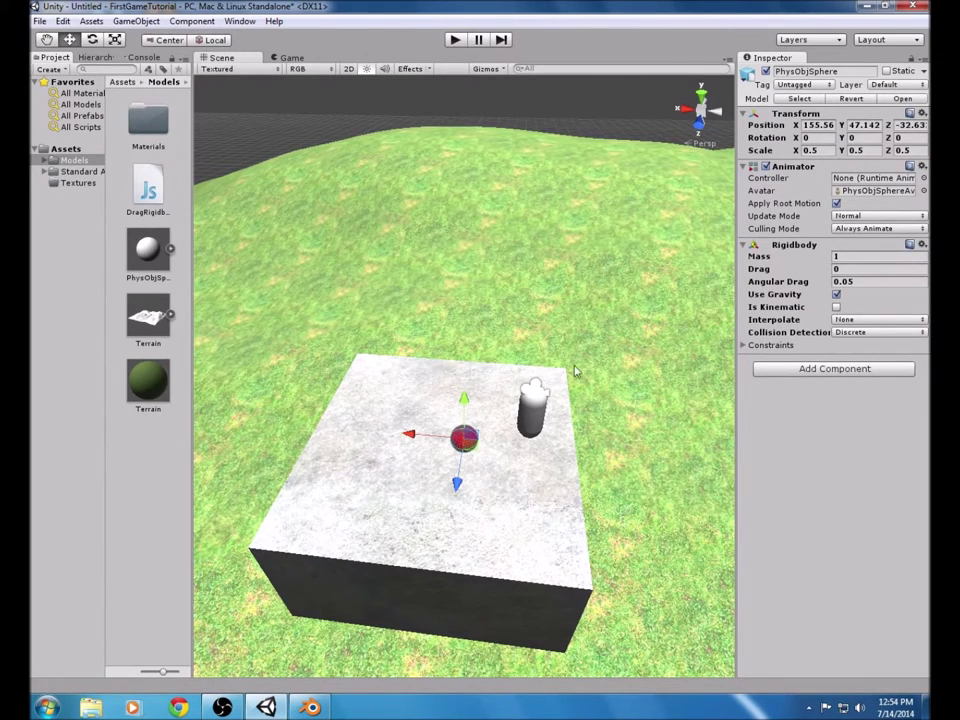
- Create a Javascript asset named "drag rgi" in the Models folder
click(48, 69)
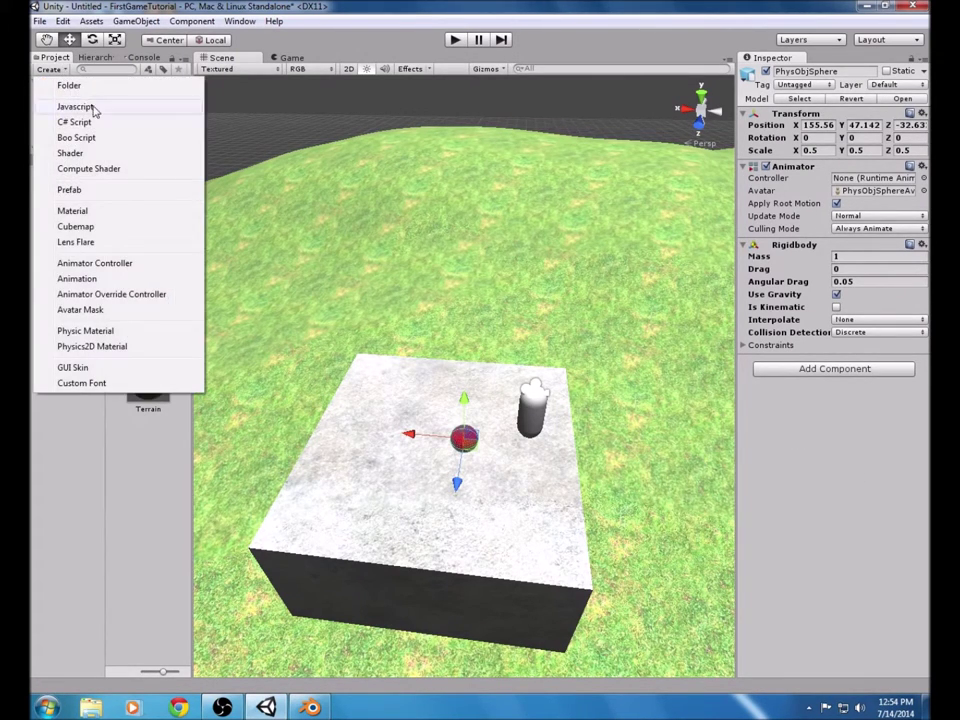
click(75, 107)
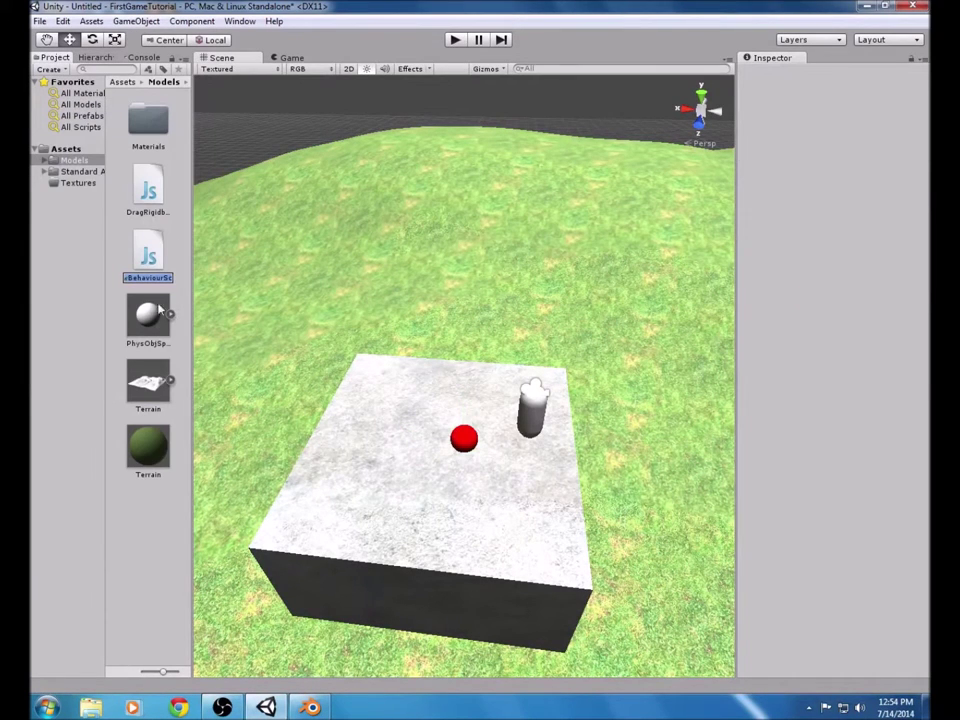
text(drag rgi)
key(Return)
- Open the DragRigidbody script in MonoDevelop to view its code, return to Unity and close MonoDevelop
right_click(152, 264)
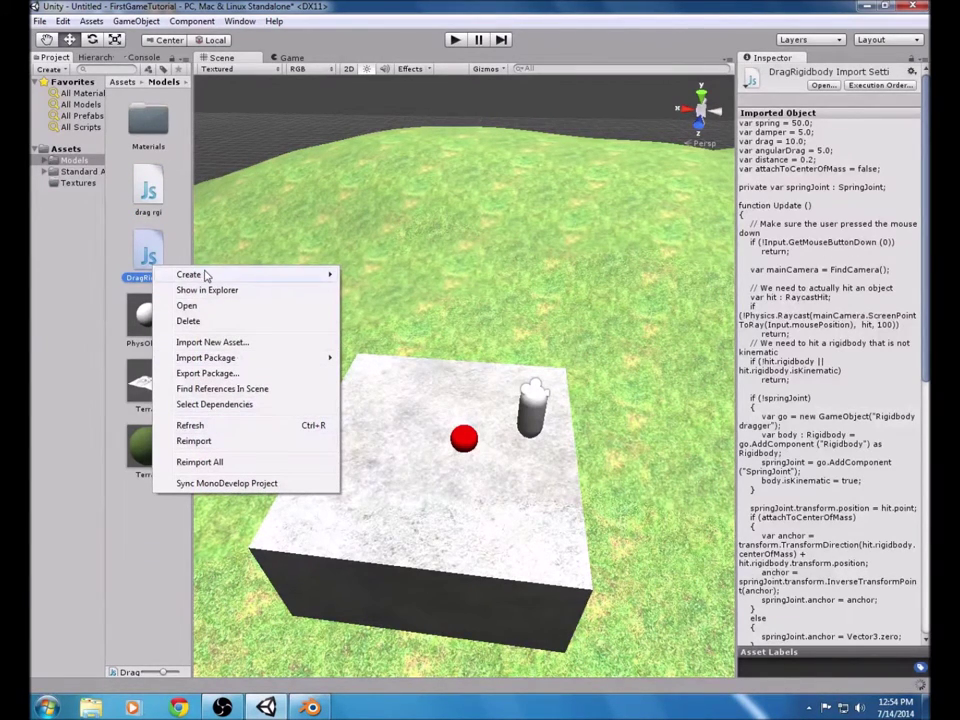
click(148, 256)
right_click(153, 257)
click(157, 262)
drag(158, 262, 790, 308)
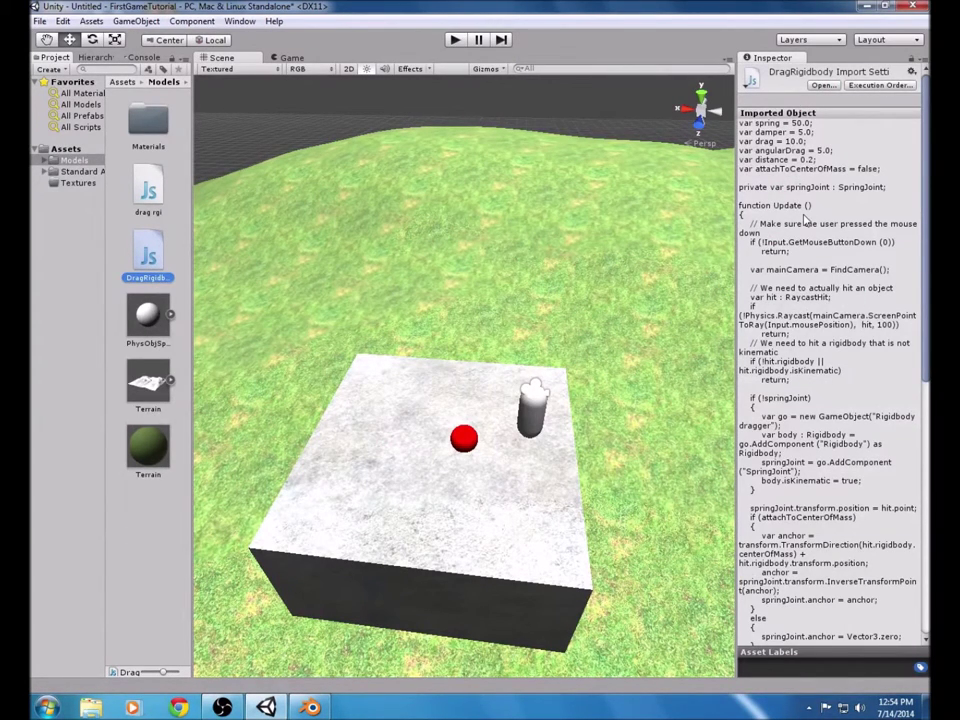
click(823, 86)
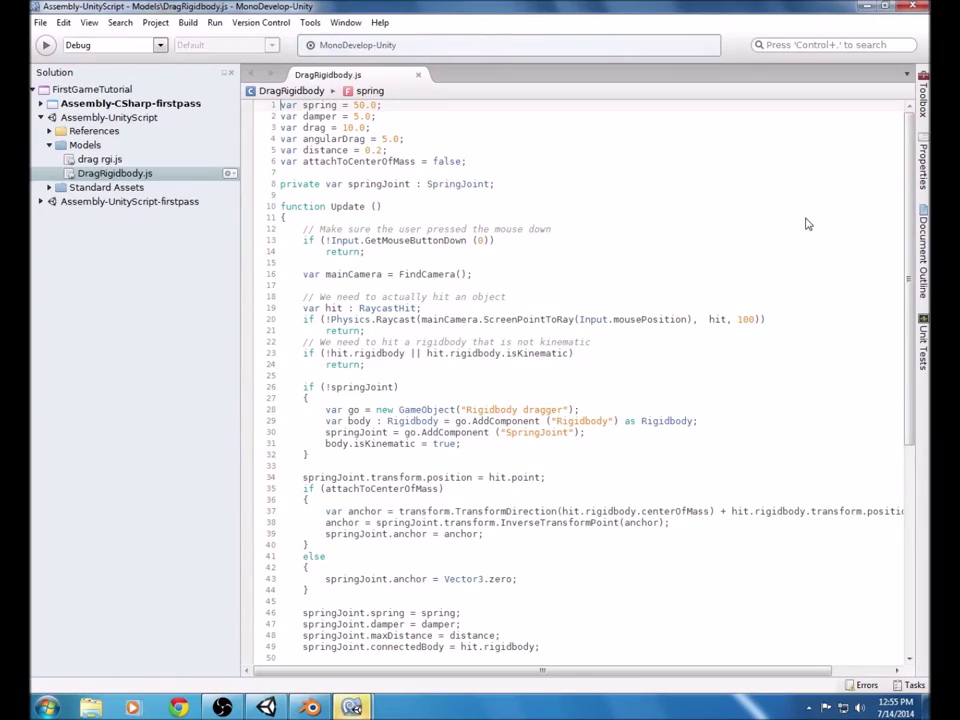
key(alt+Tab)
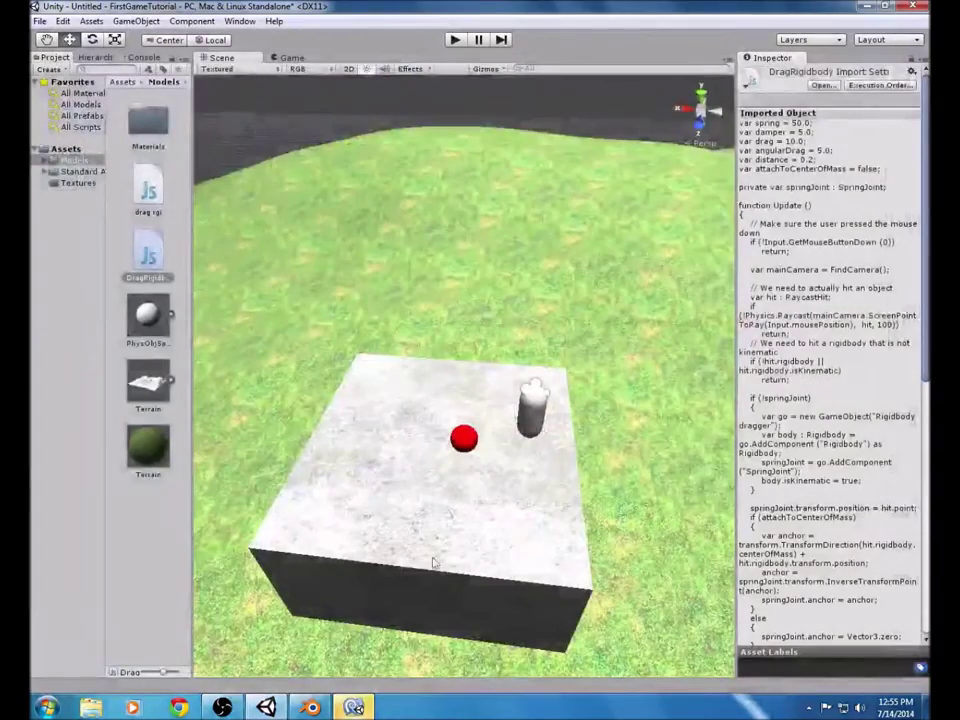
right_click(353, 707)
click(320, 671)
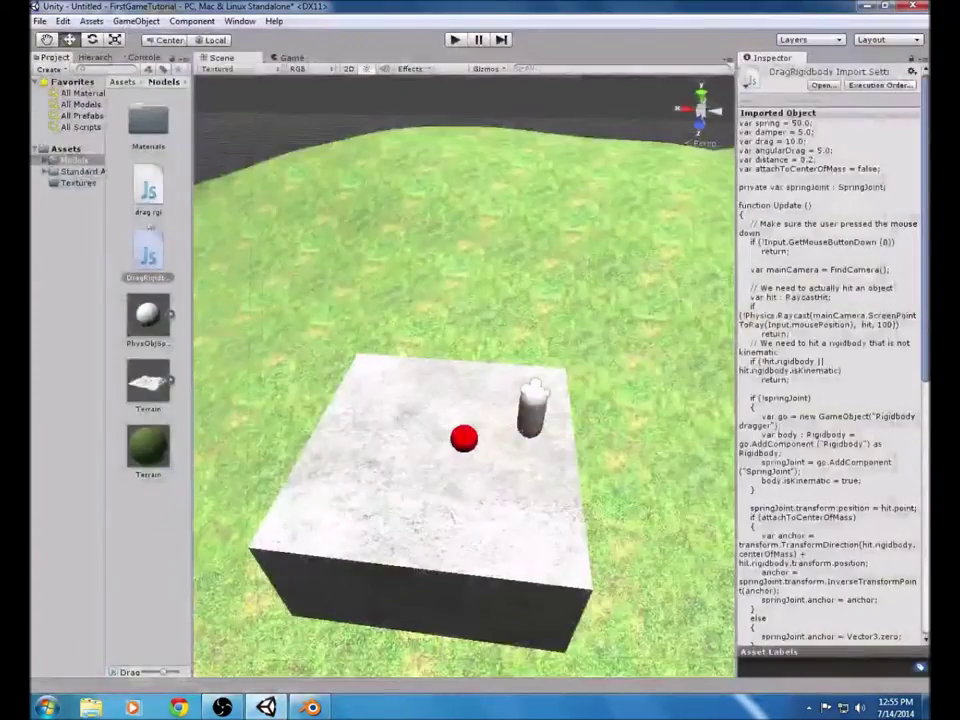
- Delete the "drag rgi" script from the Models folder
click(154, 205)
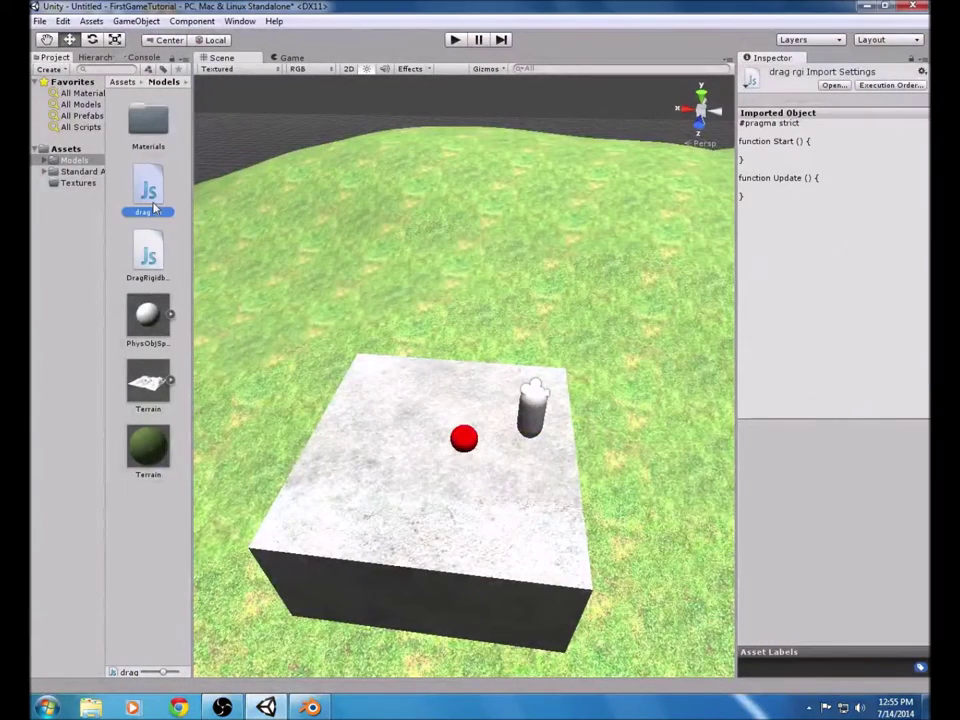
key(Delete)
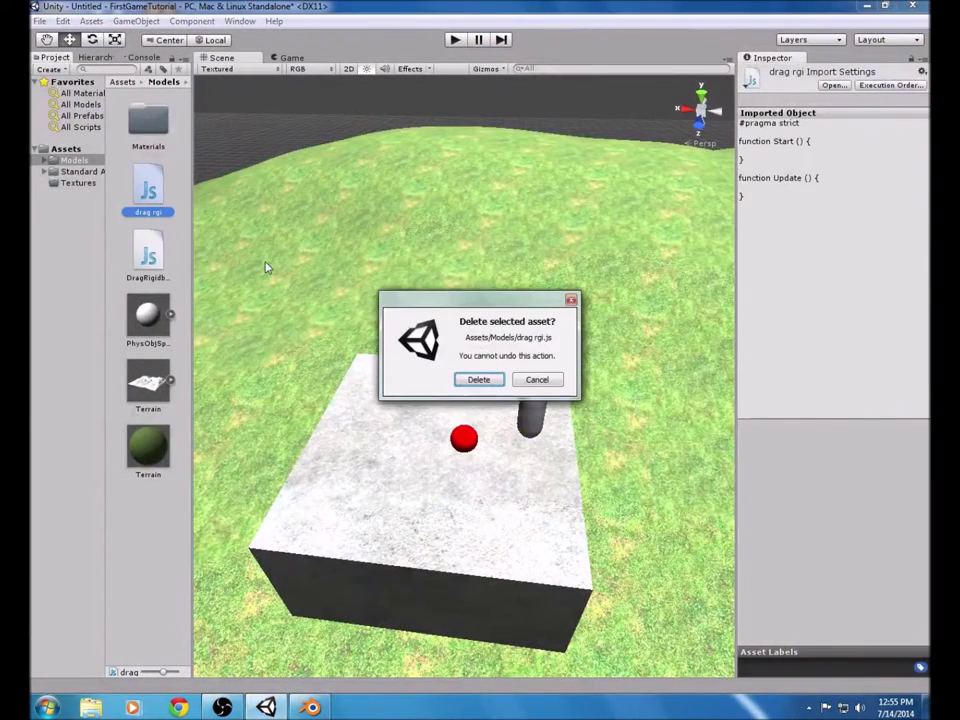
click(490, 382)
- Attach the DragRigidbody script to the red sphere, setting its Drag and Angular Drag to 1 and enabling Attach To Center Of Mass
drag(147, 189, 465, 442)
scroll(467, 447, up, 5)
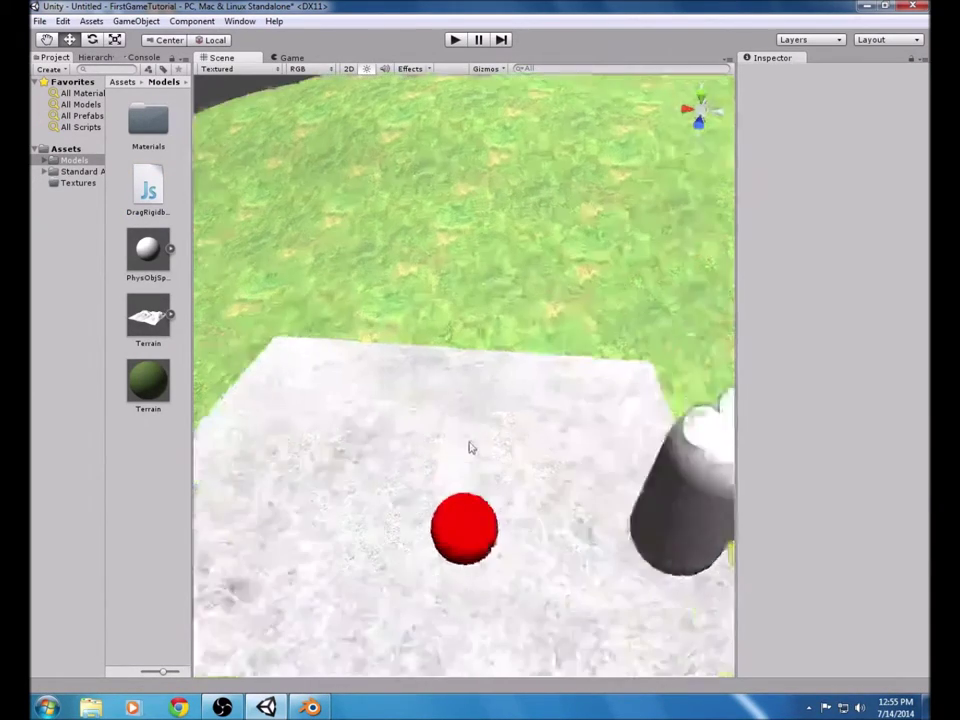
click(452, 604)
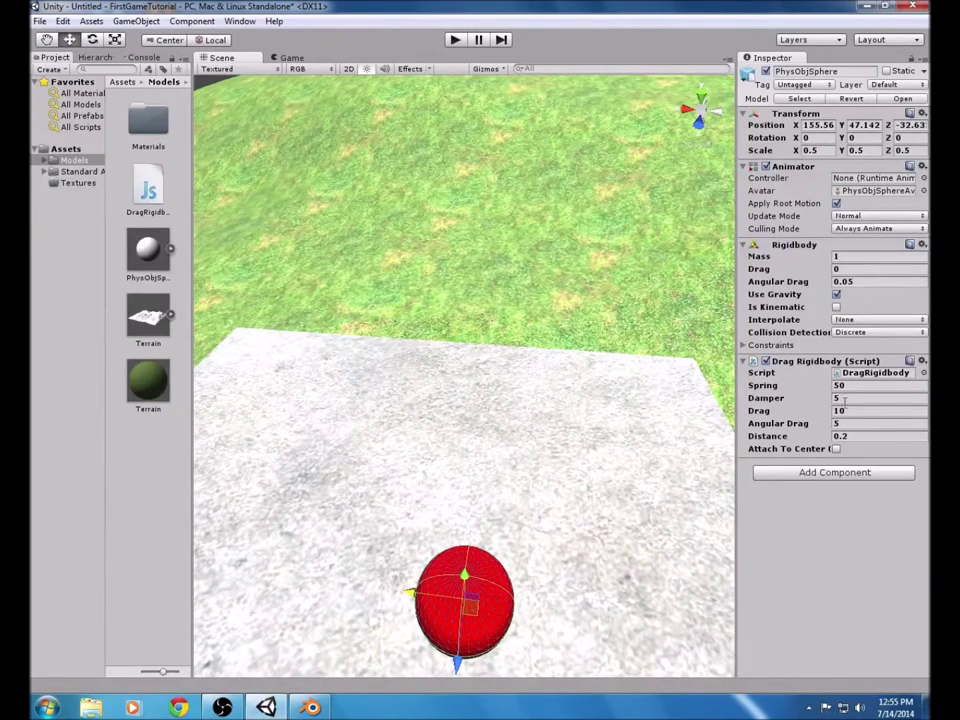
click(834, 411)
text(1)
click(853, 424)
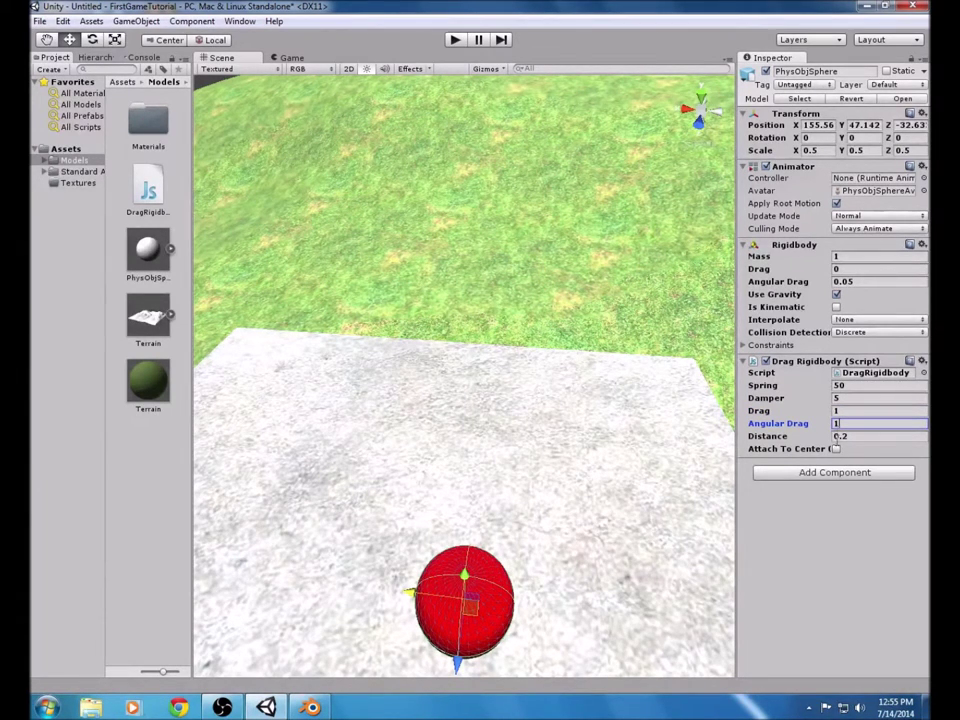
click(836, 449)
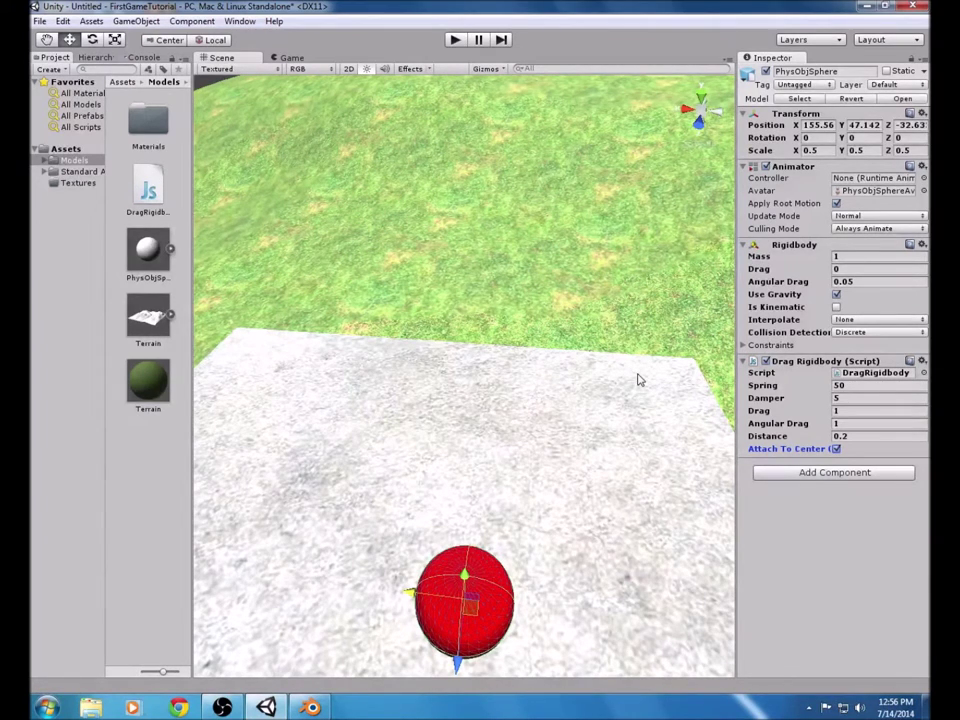
- Play-test dragging the red sphere around in the game, and stop the game
click(455, 39)
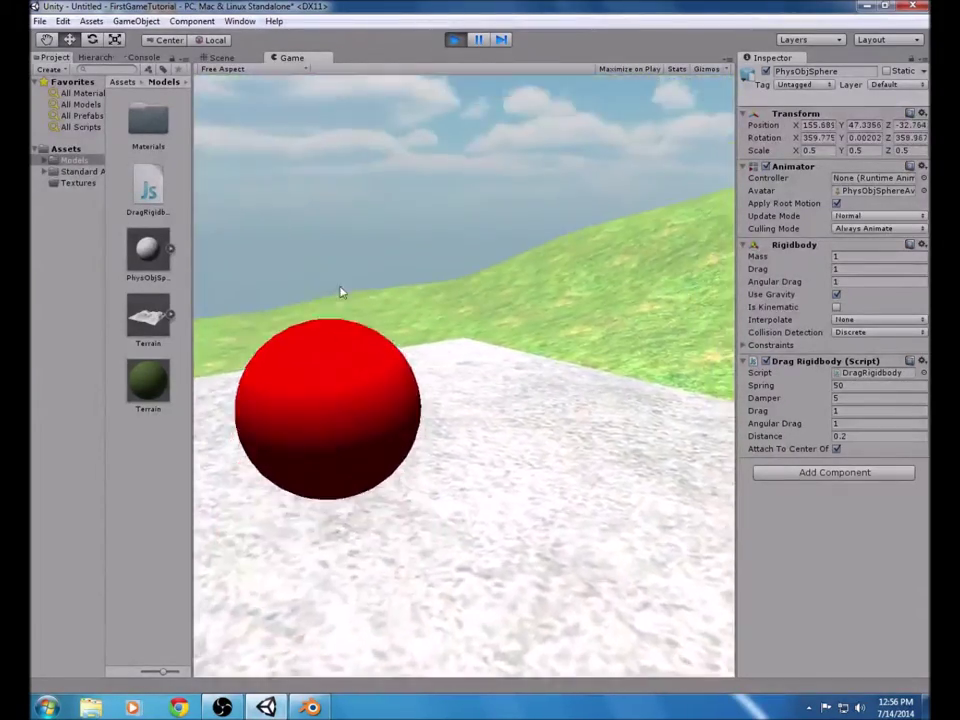
mouse_move(340, 291)
mouse_down()
mouse_move(343, 279)
mouse_move(326, 296)
mouse_up()
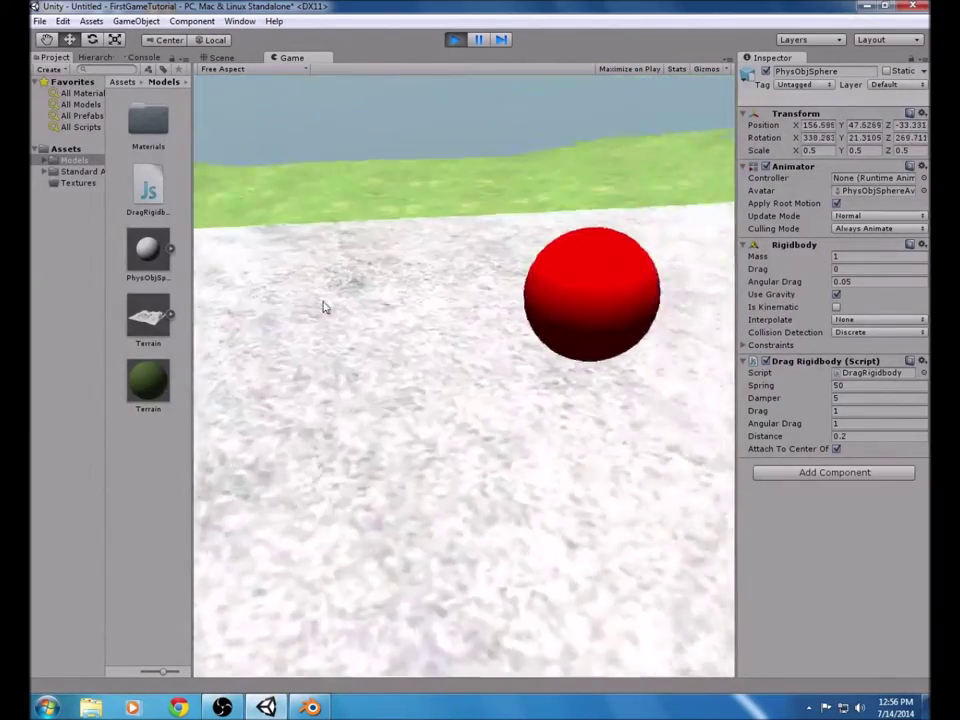
drag(338, 303, 390, 302)
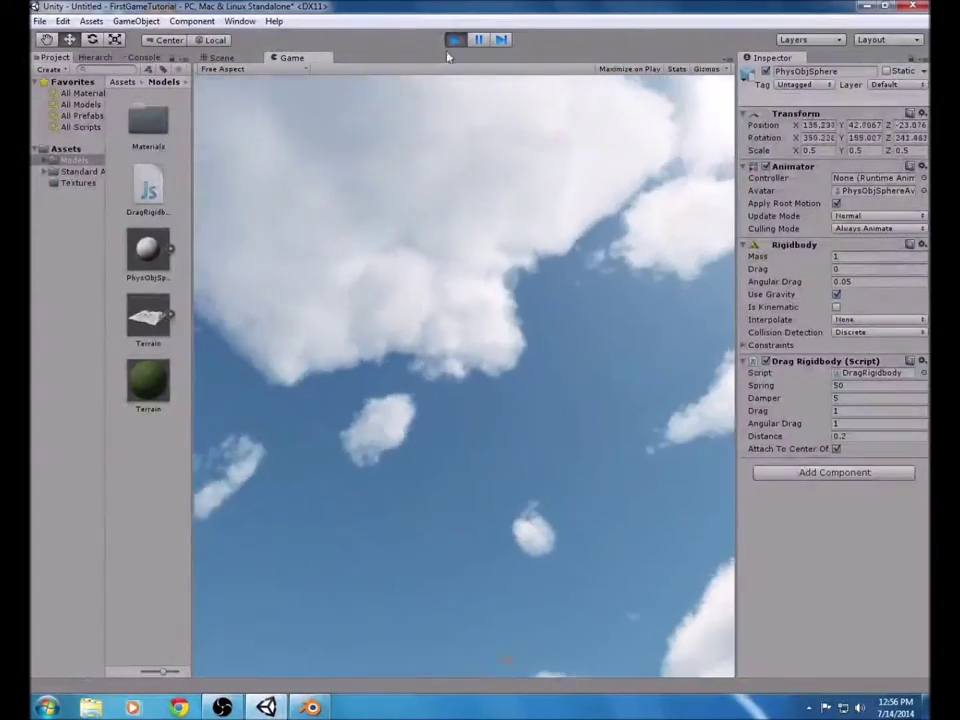
click(455, 39)
- Set the Mouse Look Sensitivity X of the First Person Controller to 7
key(f)
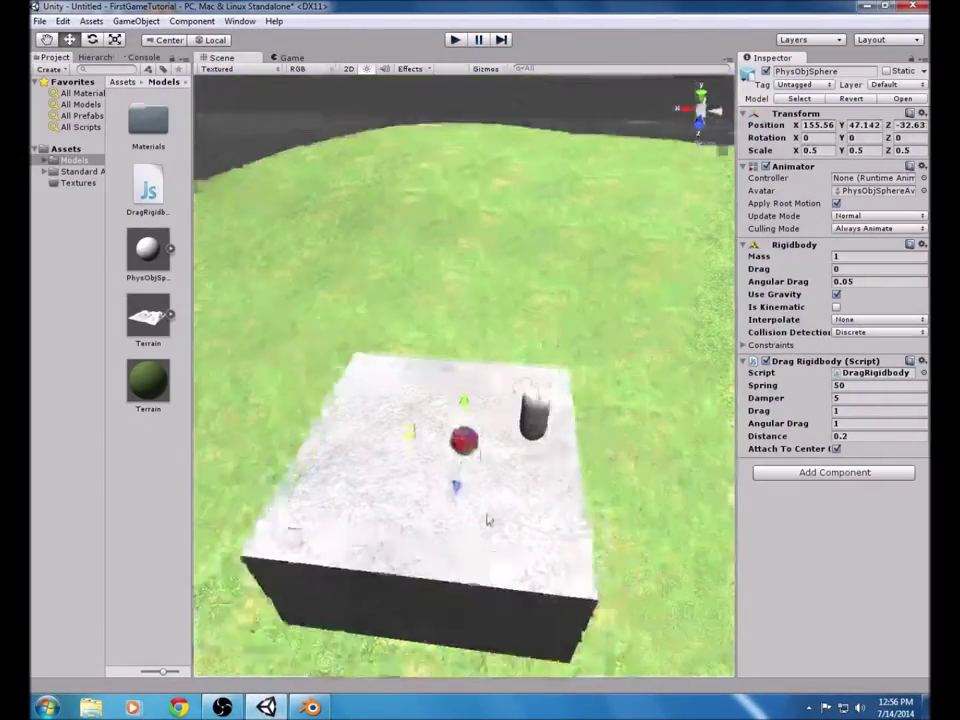
click(520, 425)
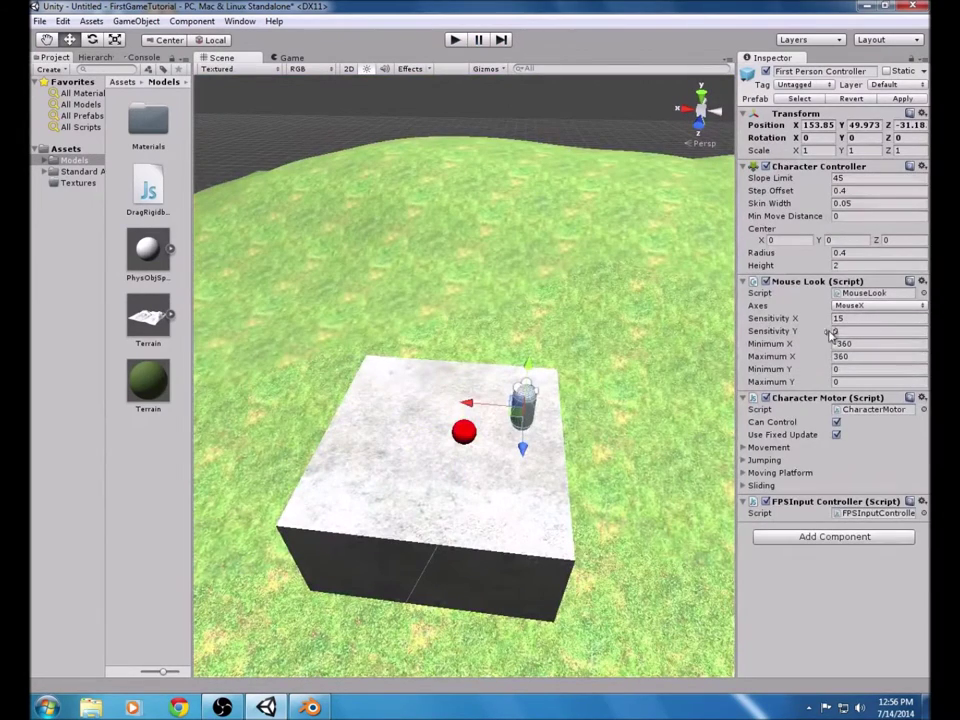
click(866, 318)
text(7)
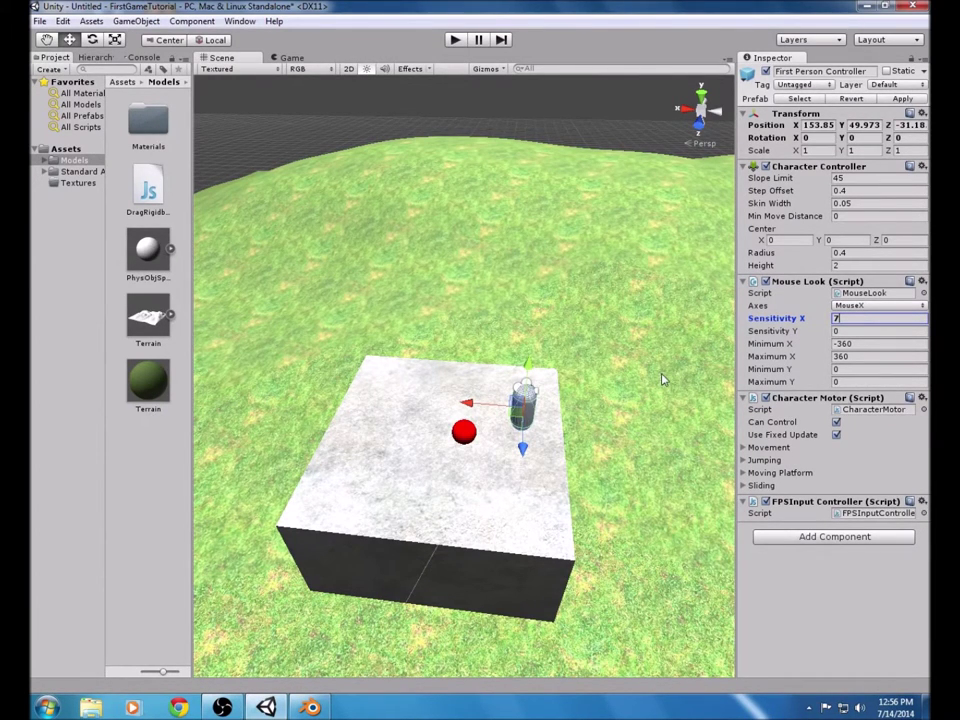
click(517, 490)
scroll(514, 484, up, 3)
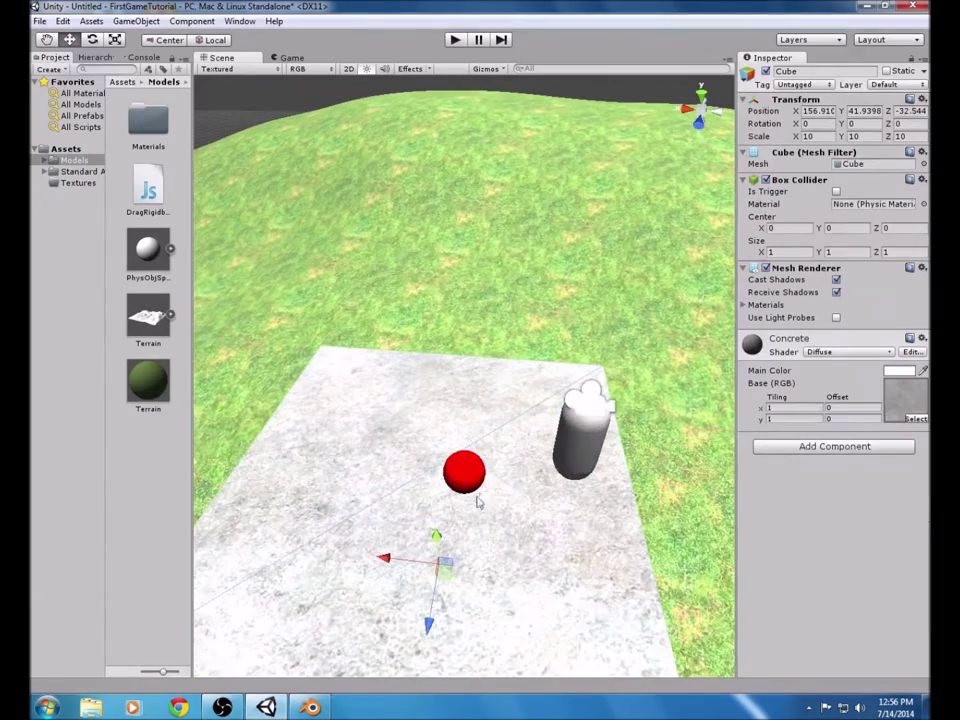
click(465, 472)
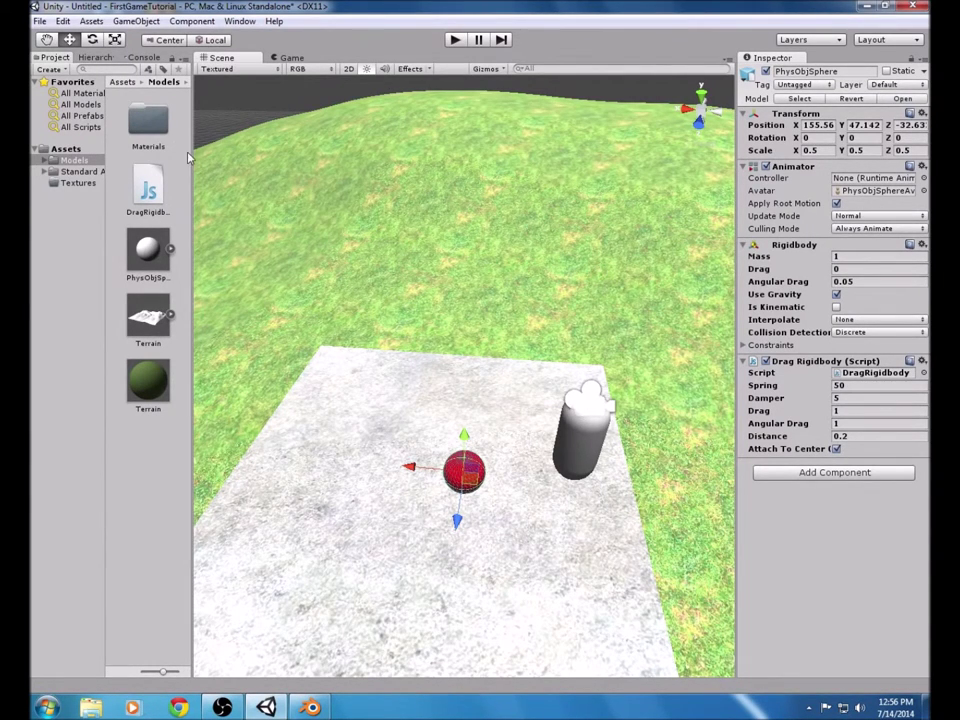
- Begin adding a new script component to the Terrain object
click(484, 272)
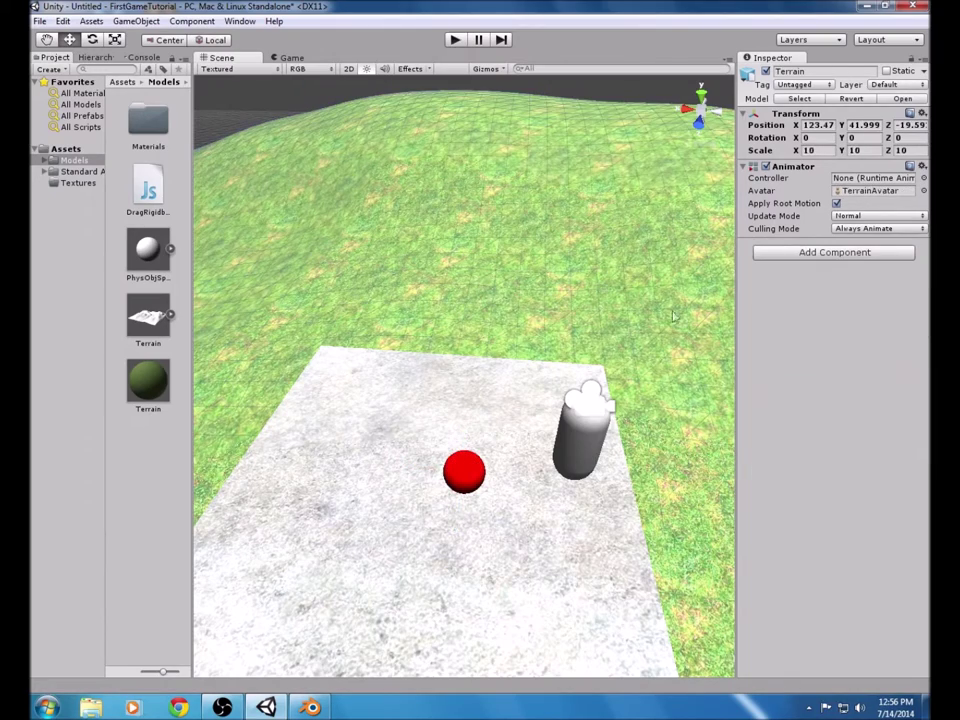
click(818, 252)
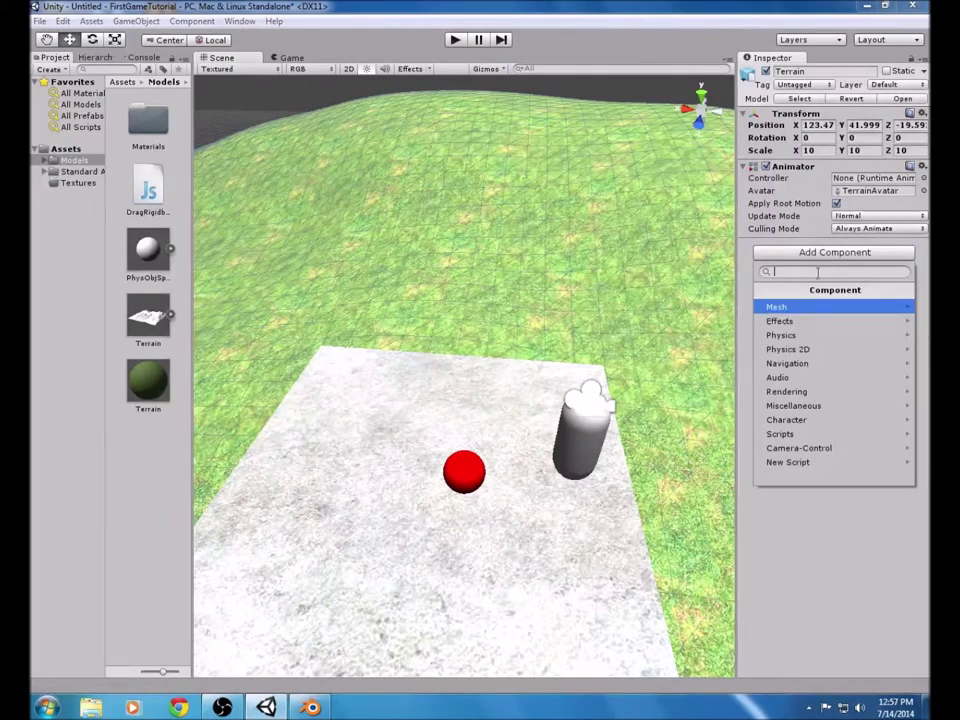
click(834, 463)
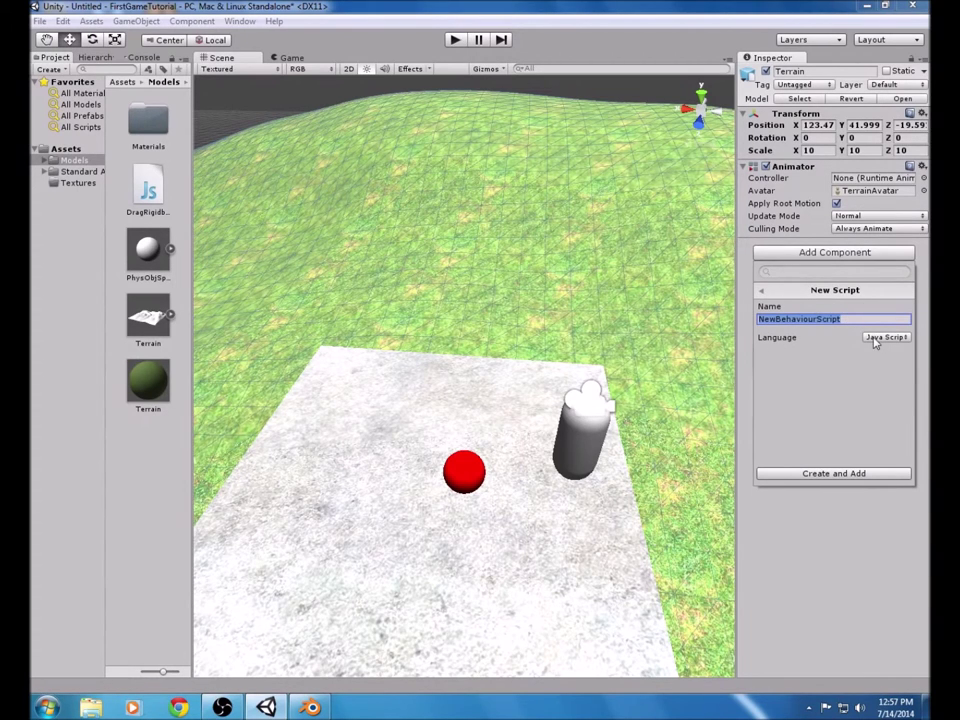
text(Look cursor)
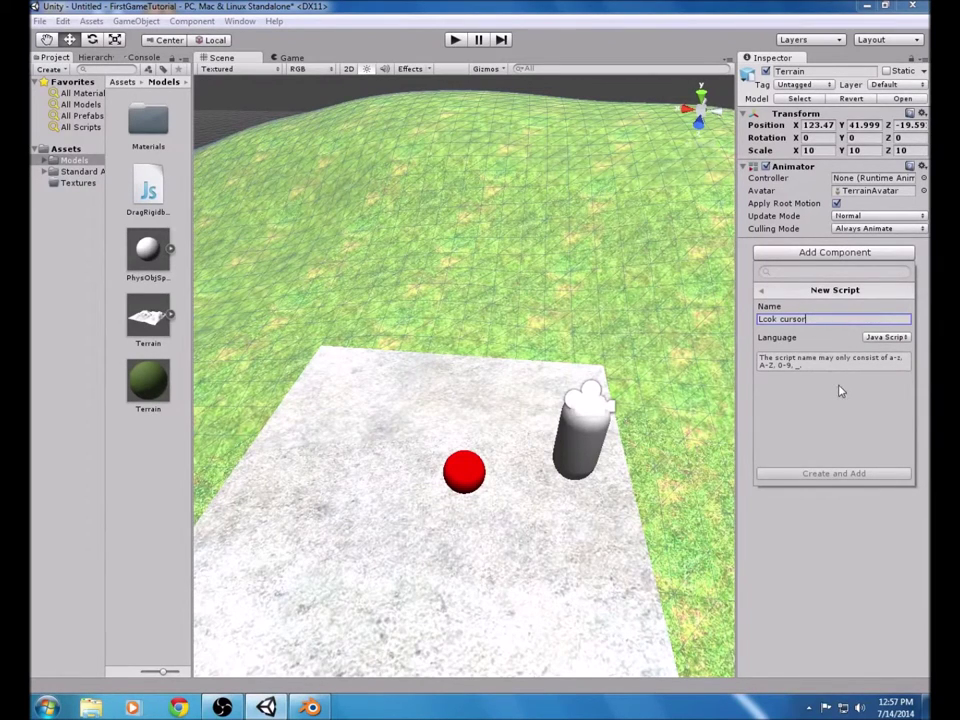
key(BackSpace)
key(BackSpace)
key(BackSpace)
key(BackSpace)
key(BackSpace)
key(BackSpace)
key(BackSpace)
key(BackSpace)
key(BackSpace)
key(BackSpace)
key(BackSpace)
- Name the new Java Script "lockcursor" without a space, and create and add it to the Terrain object
text(l)
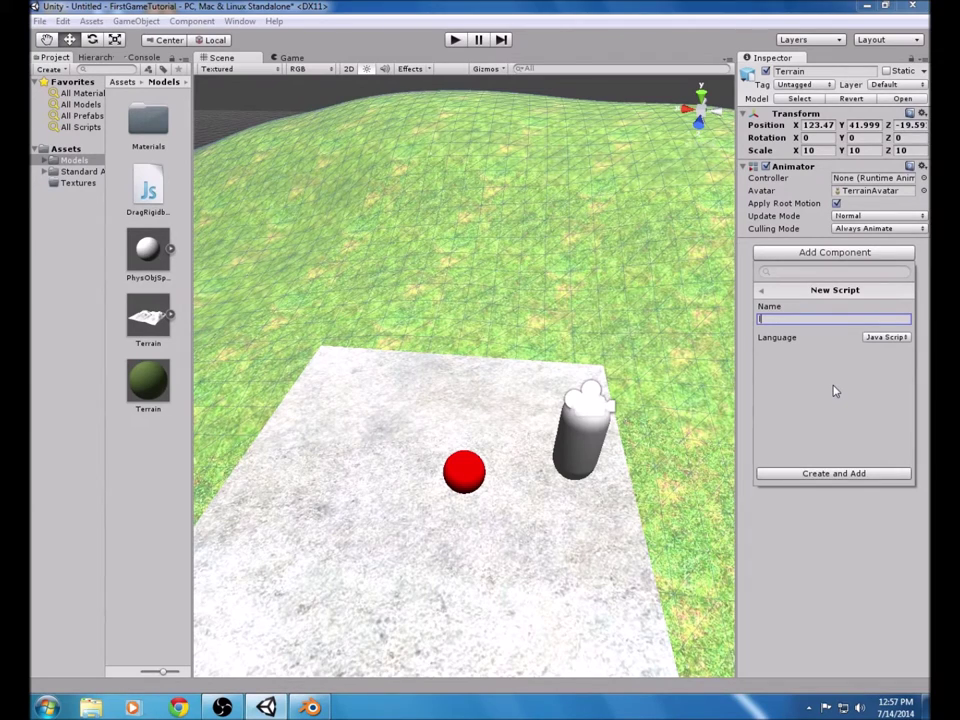
text(ock)
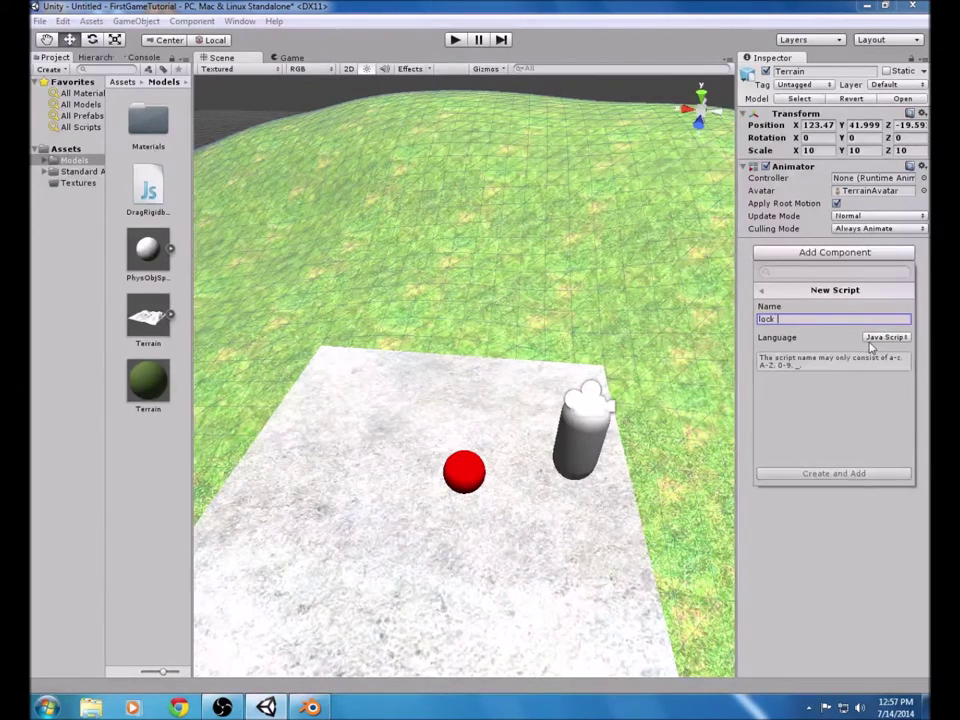
text( cursor)
key(ctrl+a)
key(Home)
key(BackSpace)
click(816, 472)
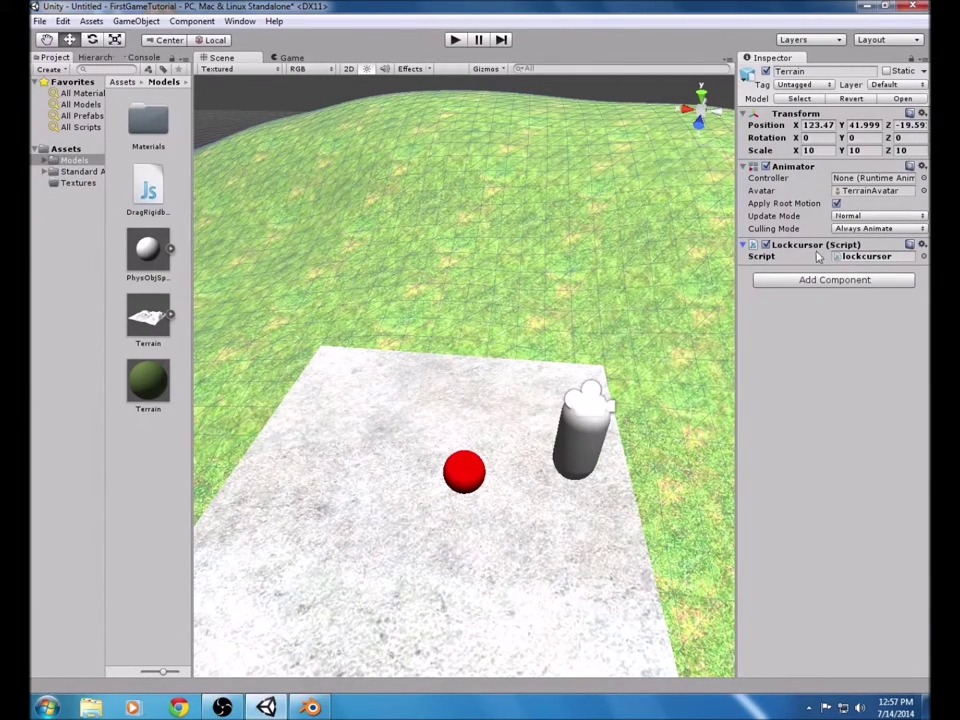
- Locate the lockcursor script in the Assets folder and open it in MonoDevelop
click(68, 148)
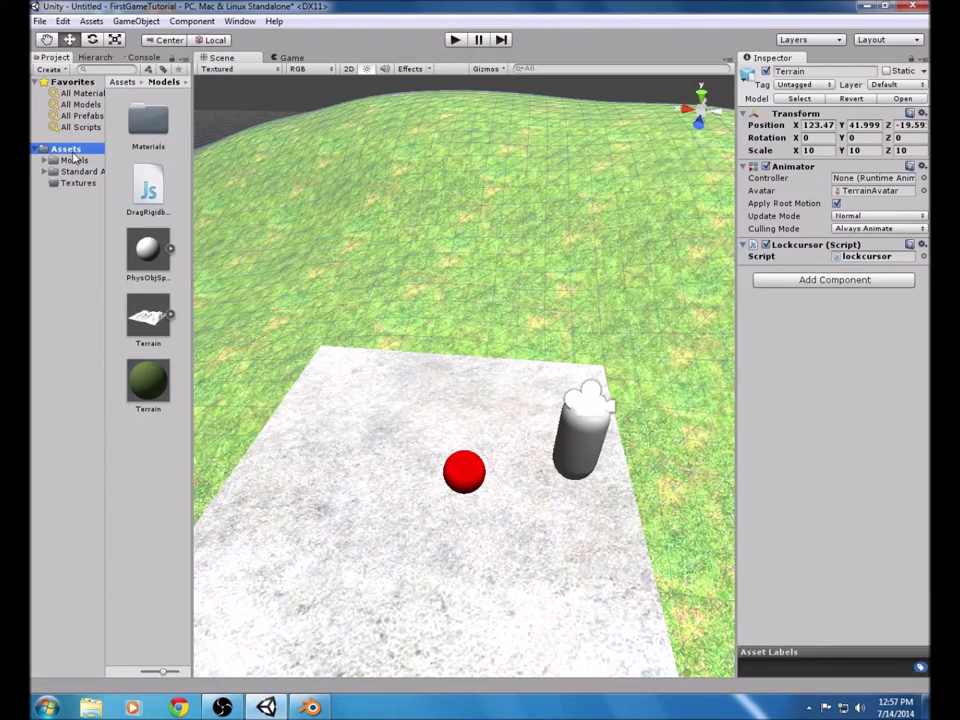
right_click(150, 537)
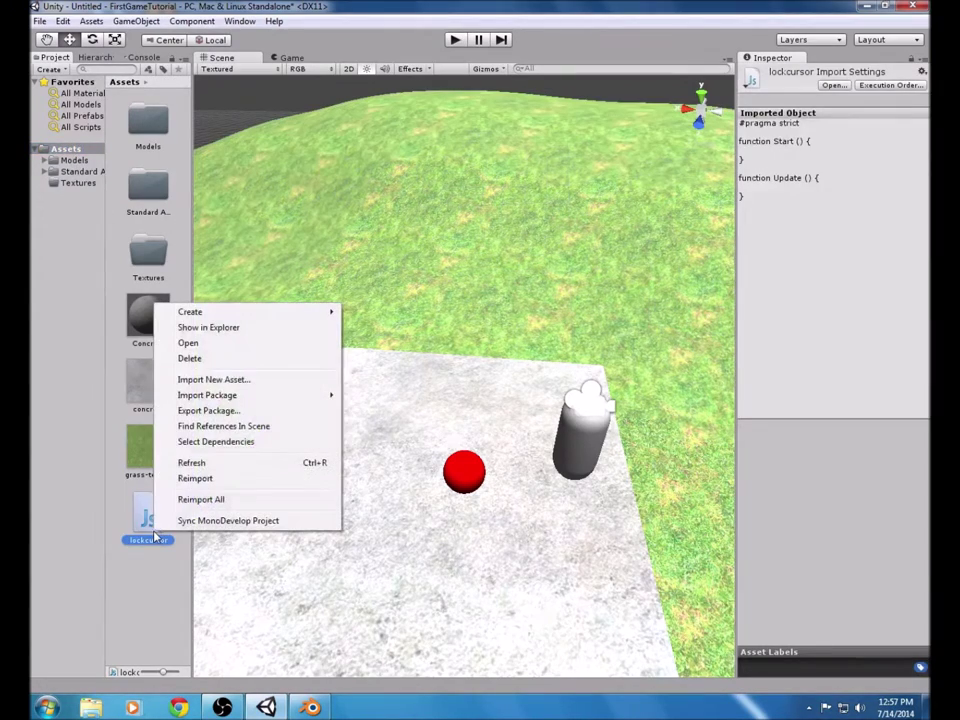
click(222, 530)
click(148, 518)
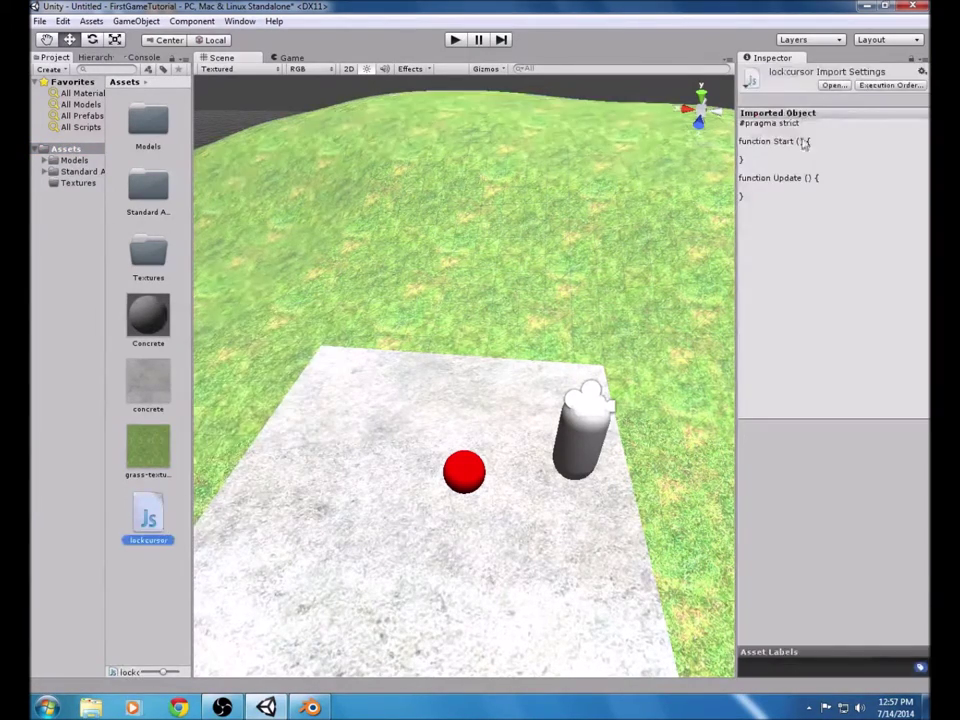
click(834, 86)
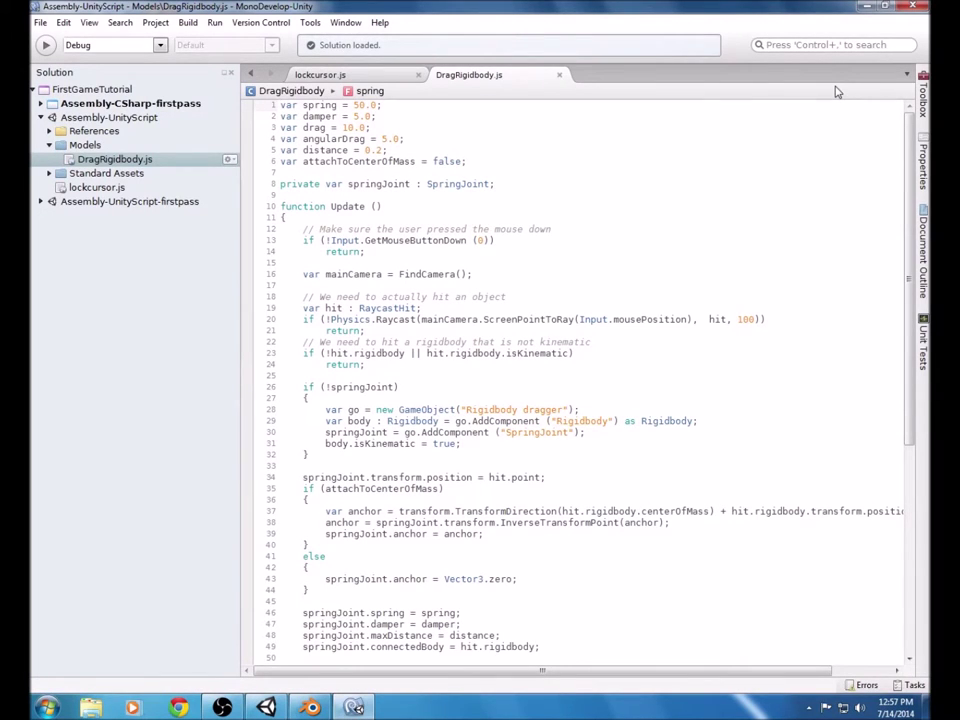
- Close the DragRigidbody.js file and delete the empty Update function from lockcursor.js
click(559, 75)
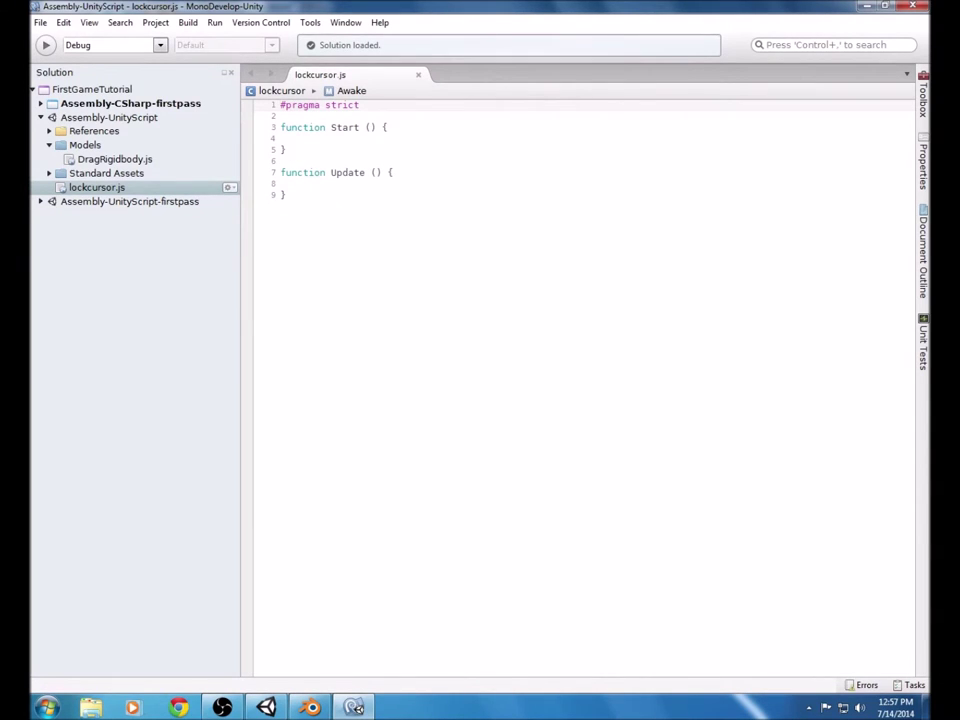
drag(295, 150, 268, 127)
drag(290, 195, 274, 173)
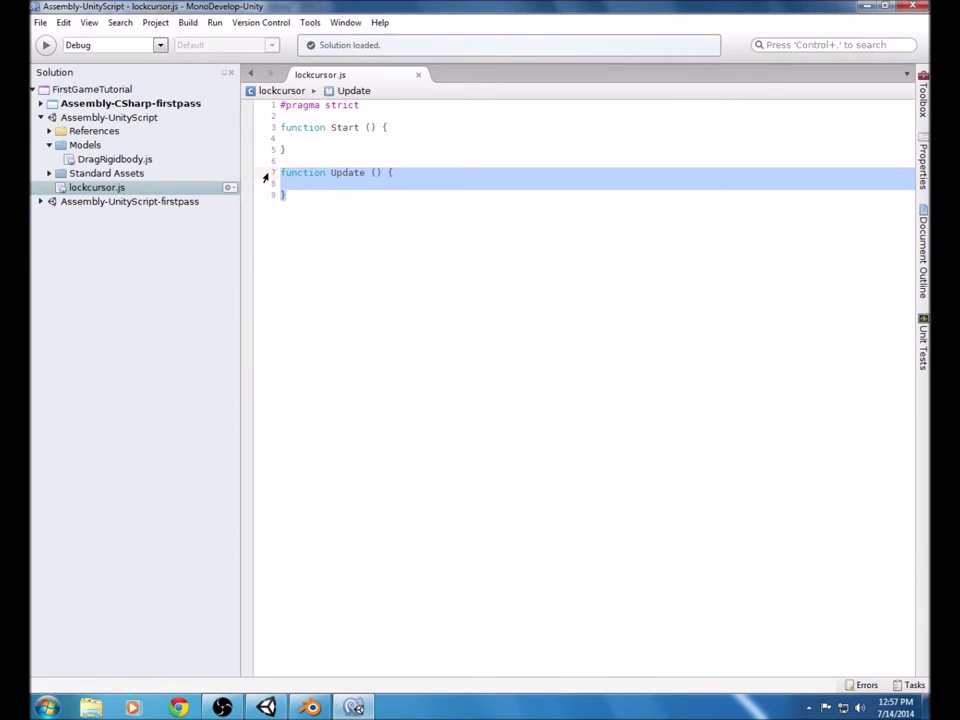
key(BackSpace)
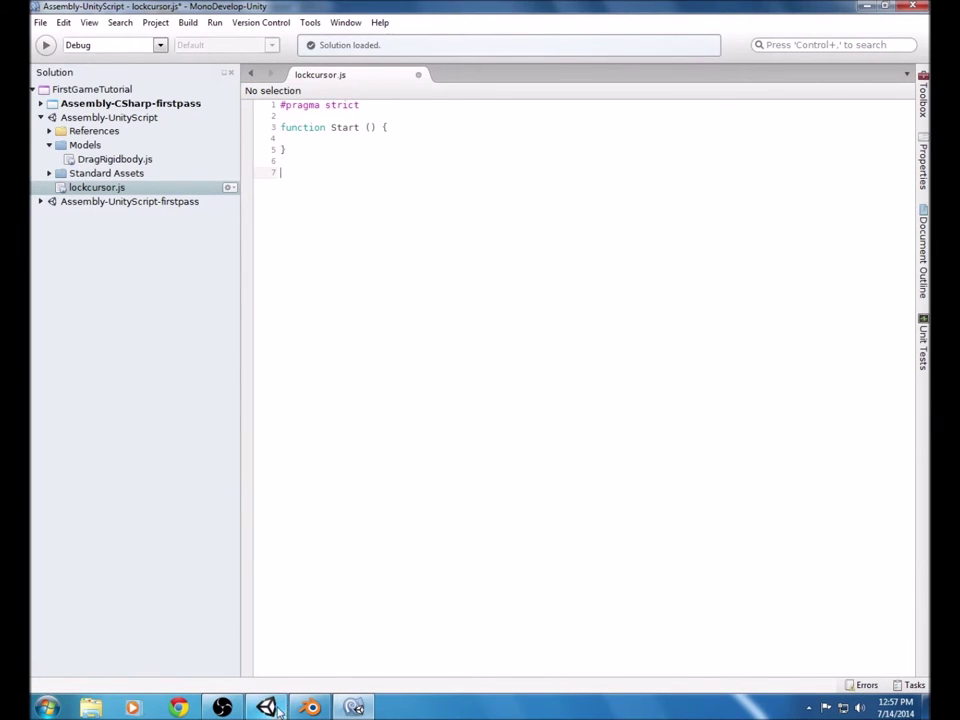
- Search Google in Chrome for "unity lock cursor" and read Unity's Screen.lockCursor scripting page, closing the browser when done
click(188, 710)
text(u)
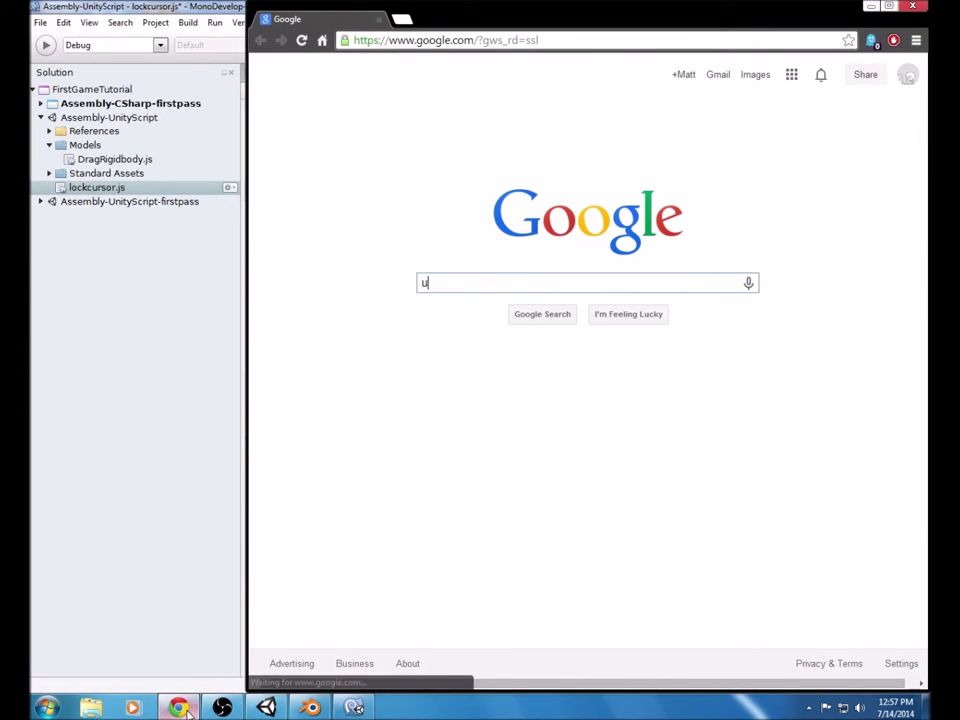
text(nity lock)
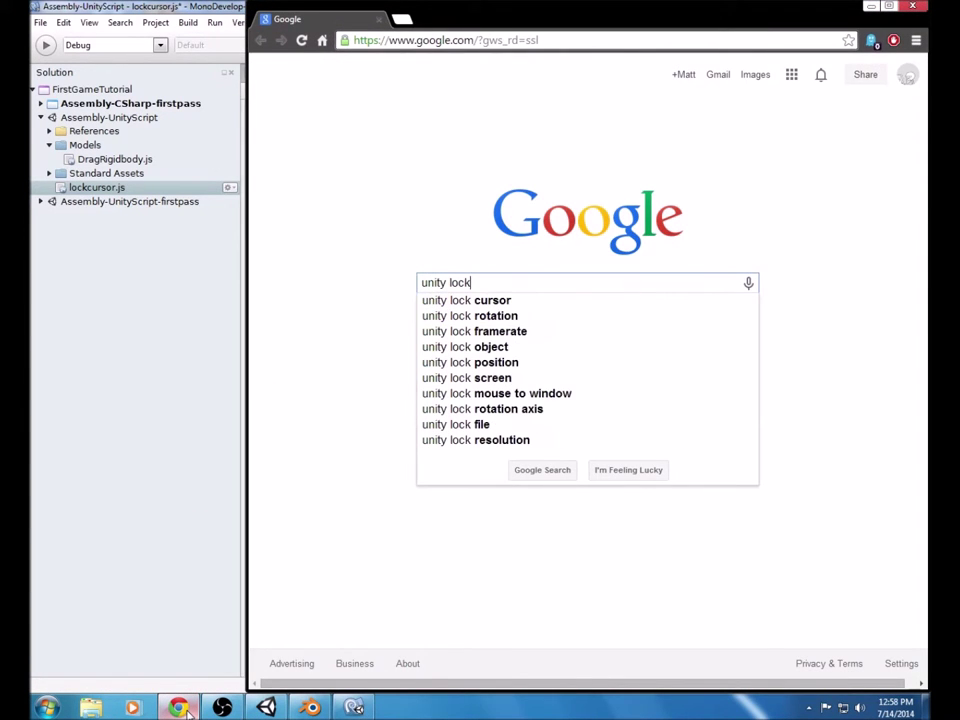
text( cursor)
key(Return)
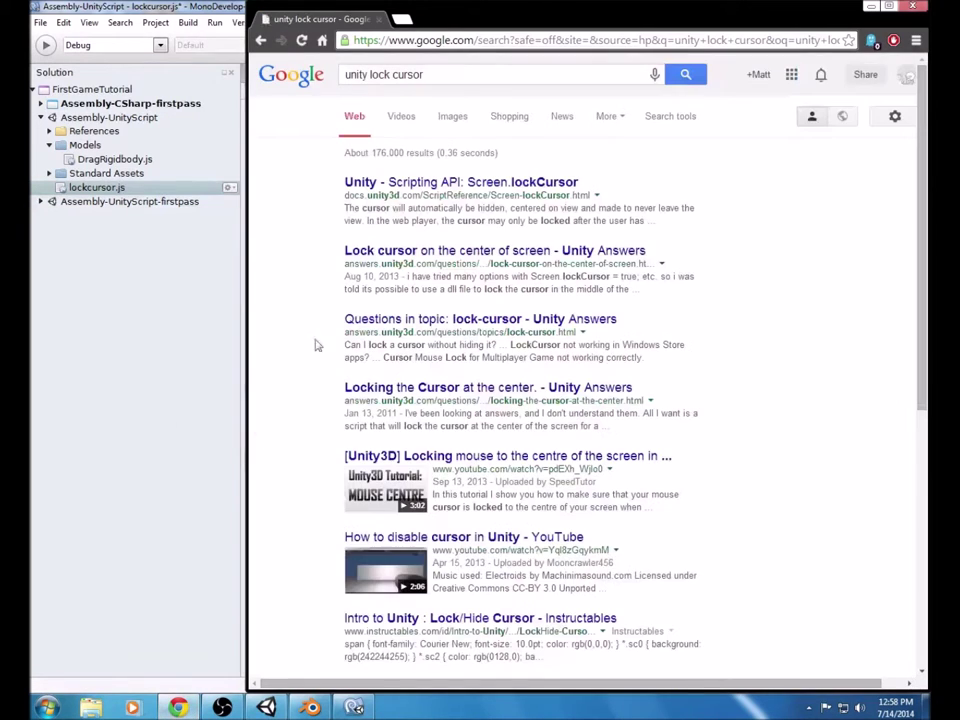
click(438, 187)
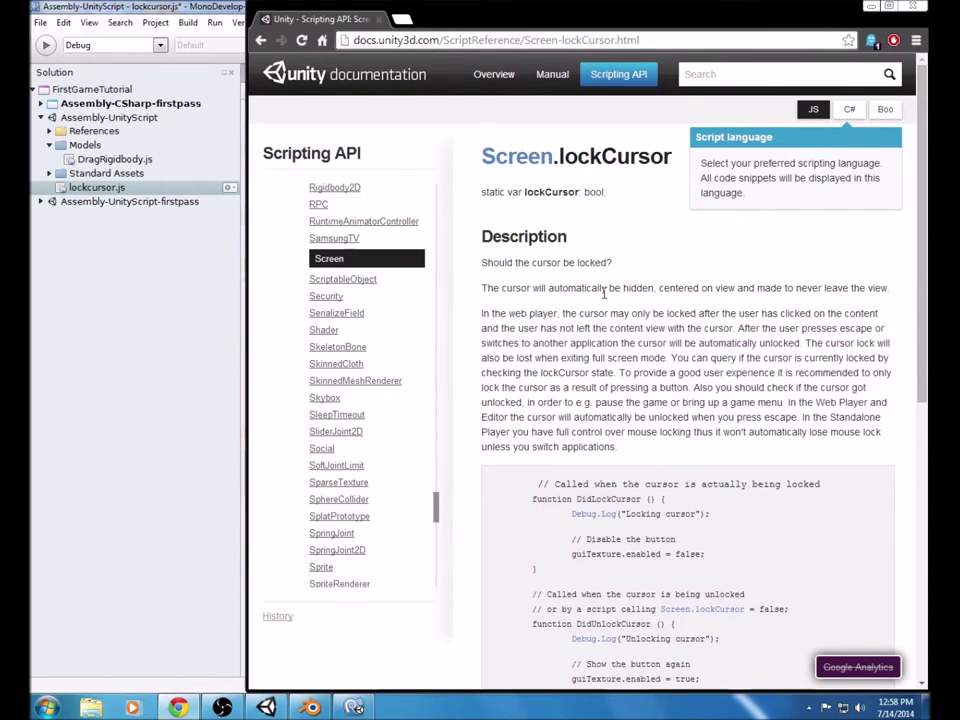
scroll(604, 293, down, 1)
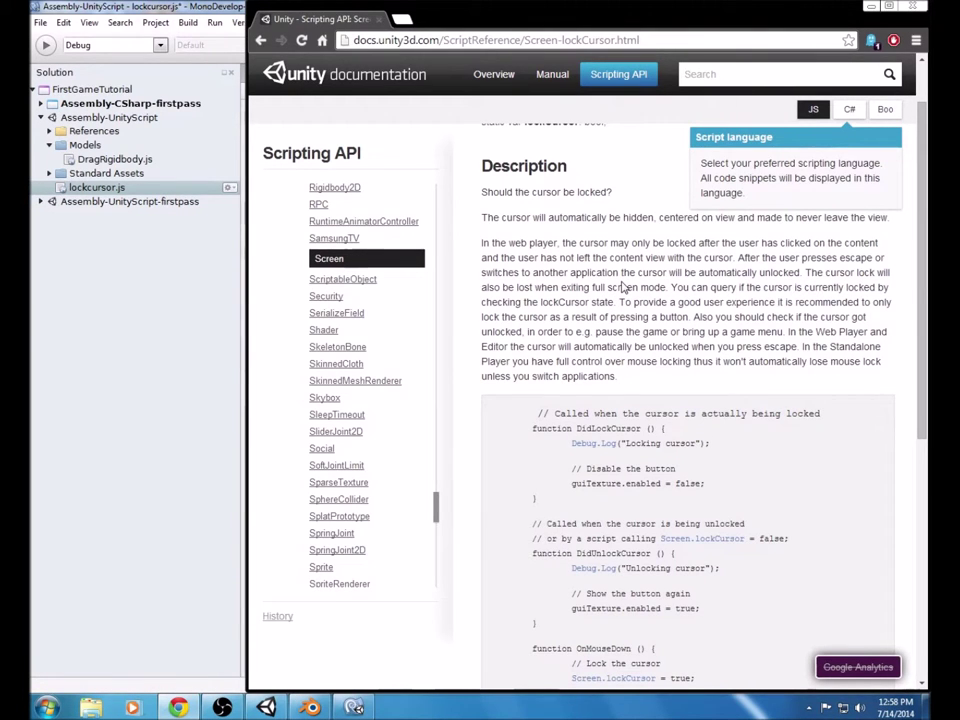
click(913, 8)
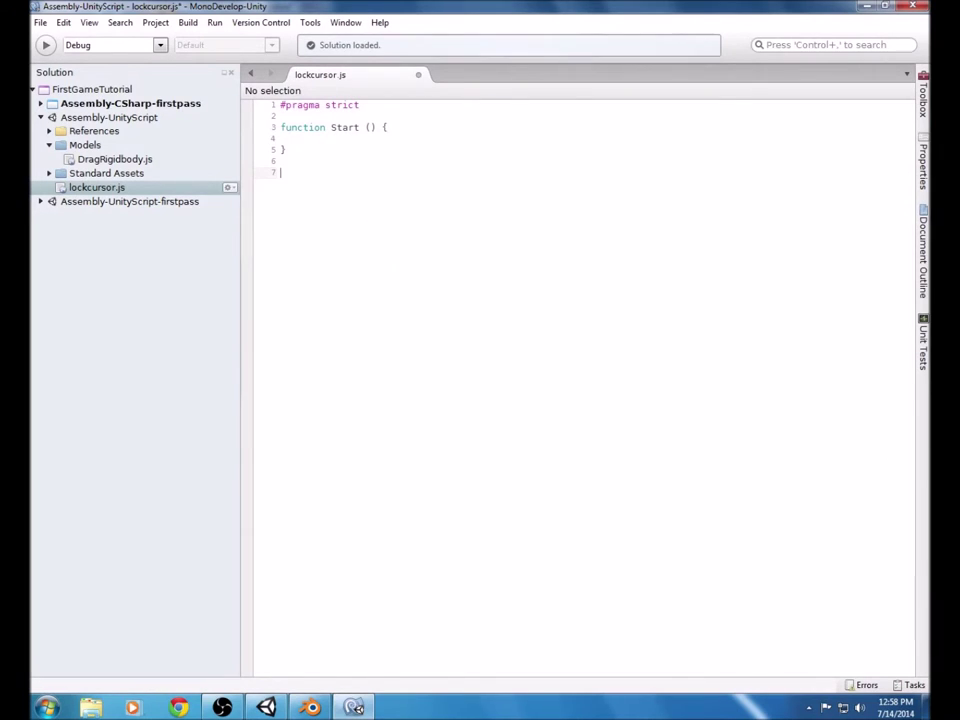
- Write the statement "Screen.lockCursor = true;" inside the Start function of lockcursor.js
click(310, 141)
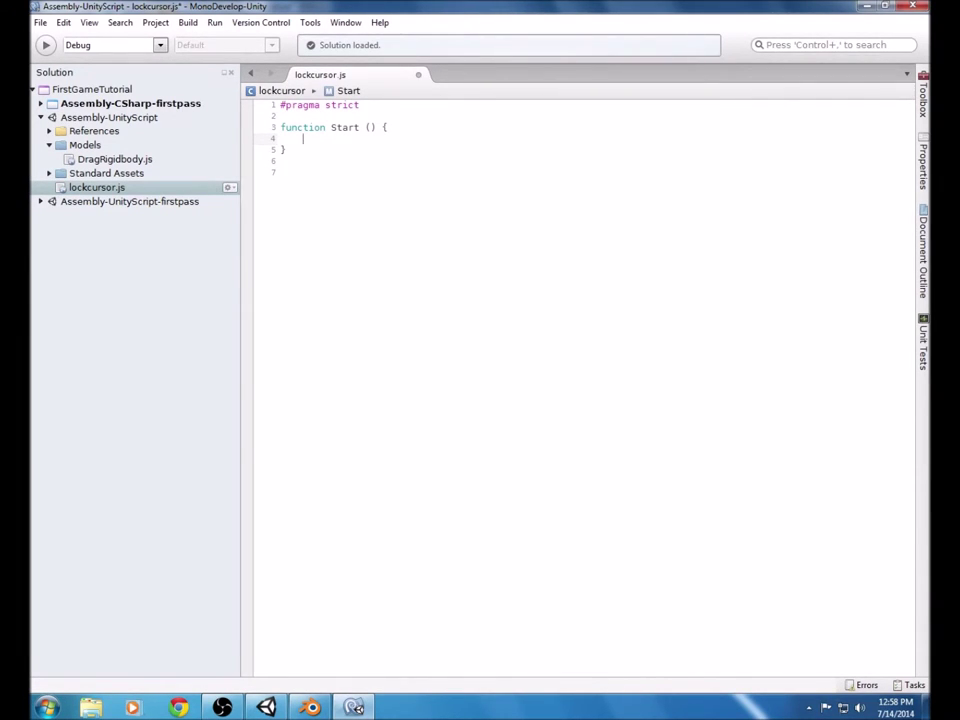
text(s)
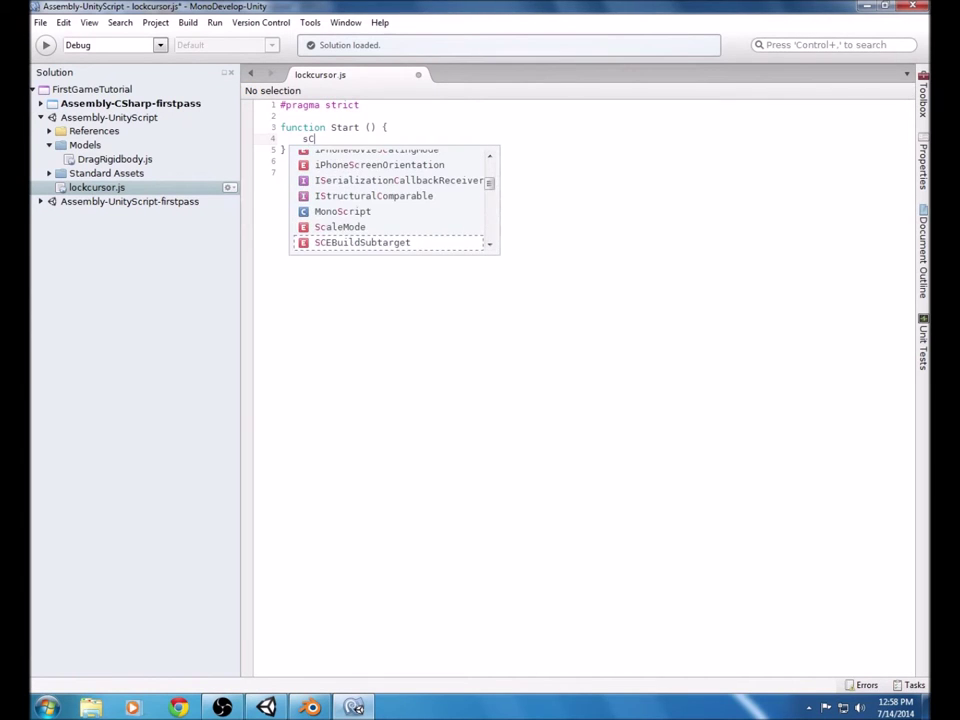
key(BackSpace)
text(Screen)
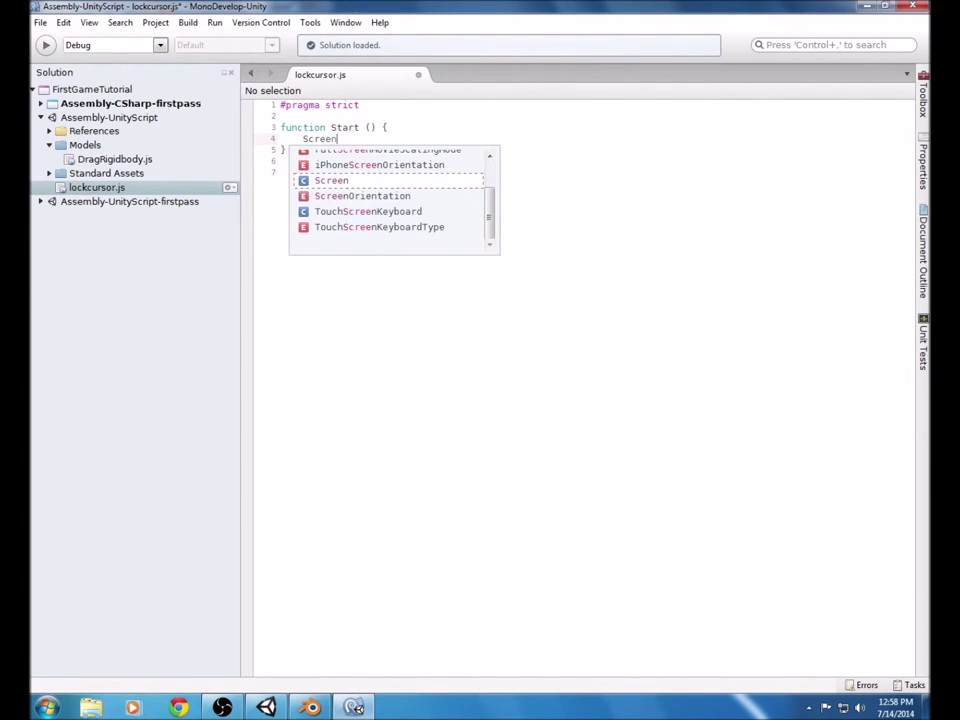
key(Escape)
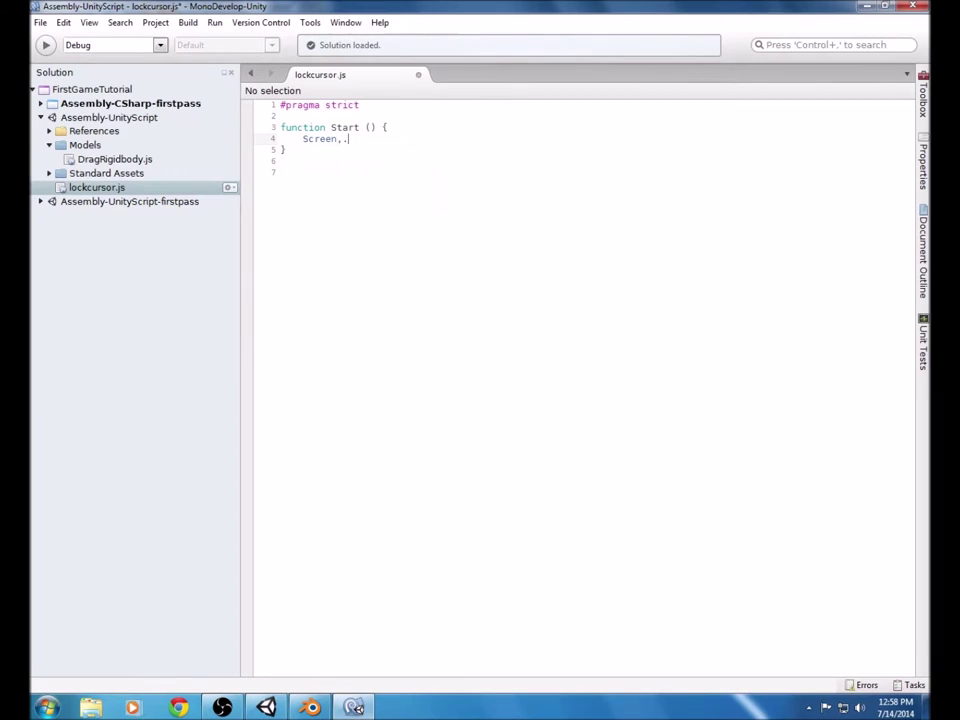
key(BackSpace)
key(BackSpace)
text(.cu)
key(BackSpace)
key(BackSpace)
text(LockCurs)
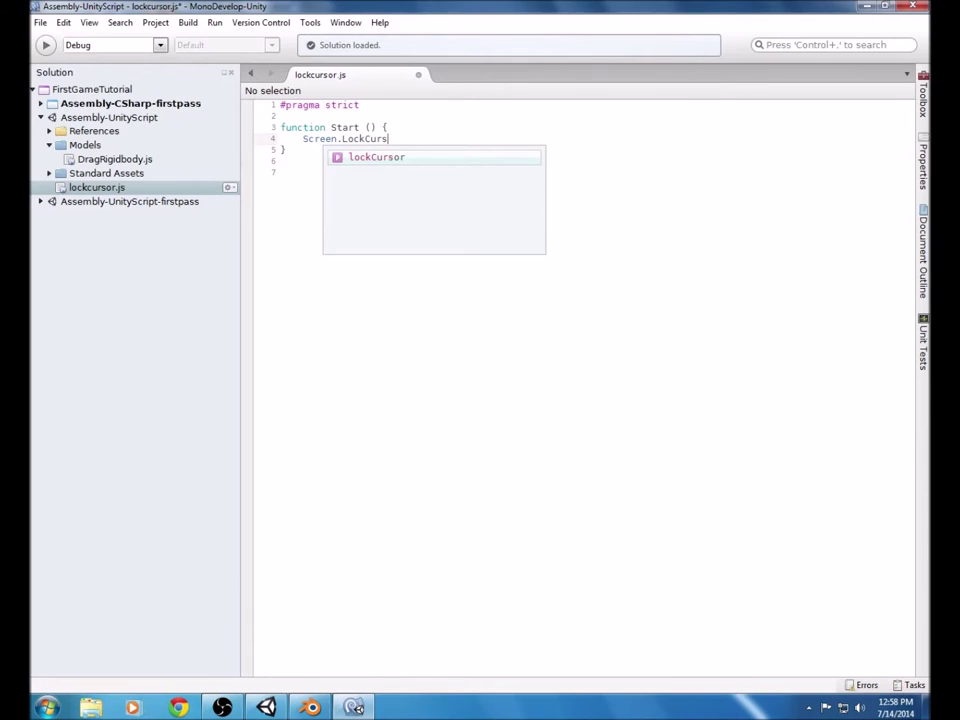
text(or = ture)
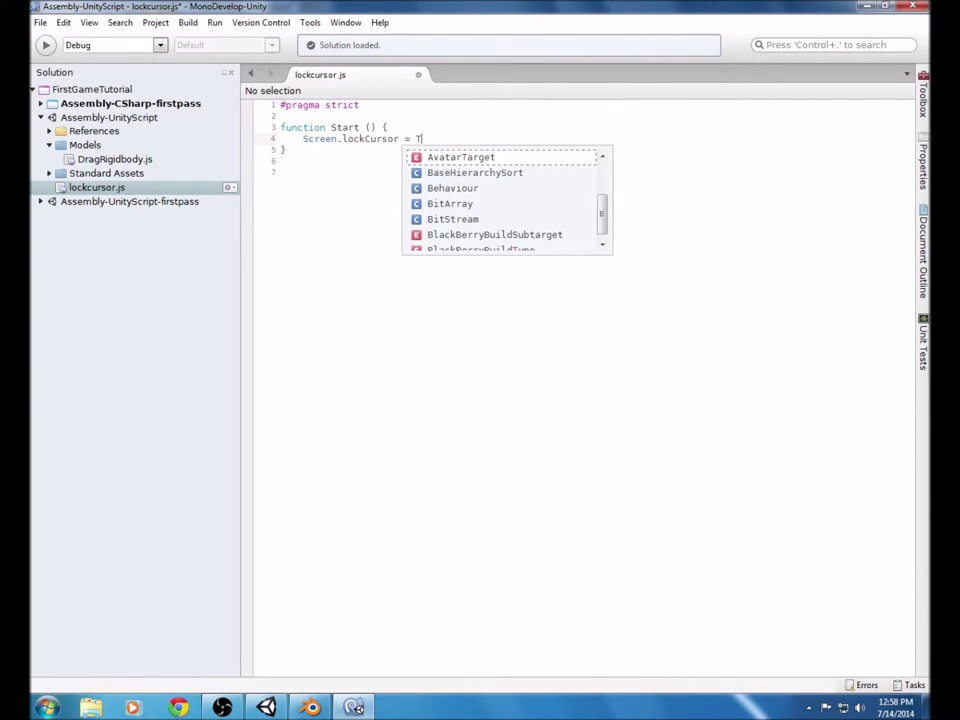
key(BackSpace)
key(BackSpace)
text(rue)
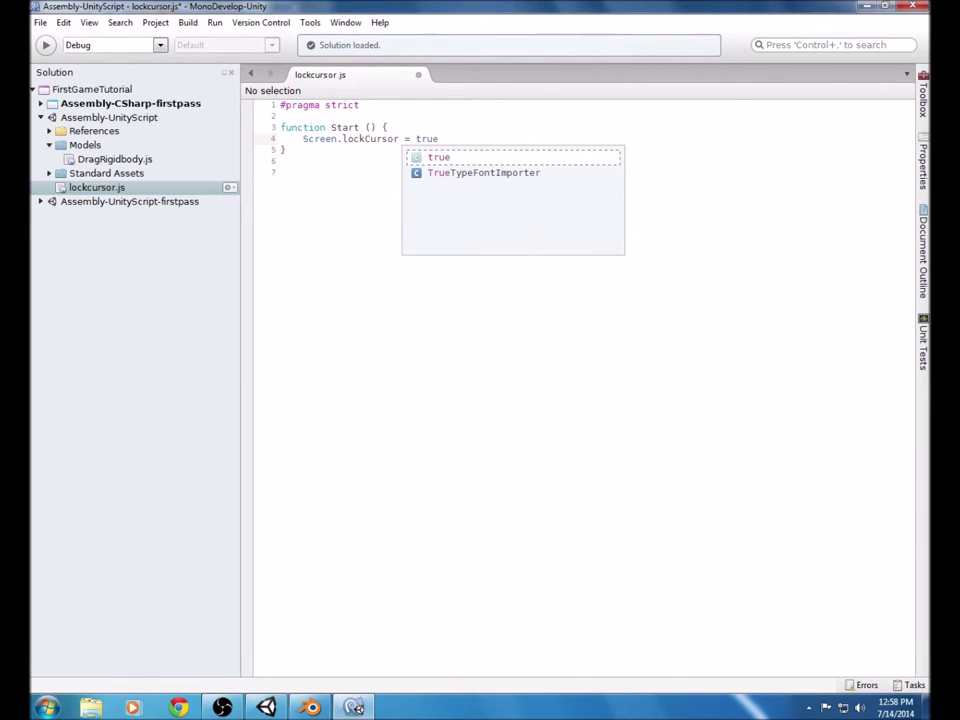
text(;)
click(45, 45)
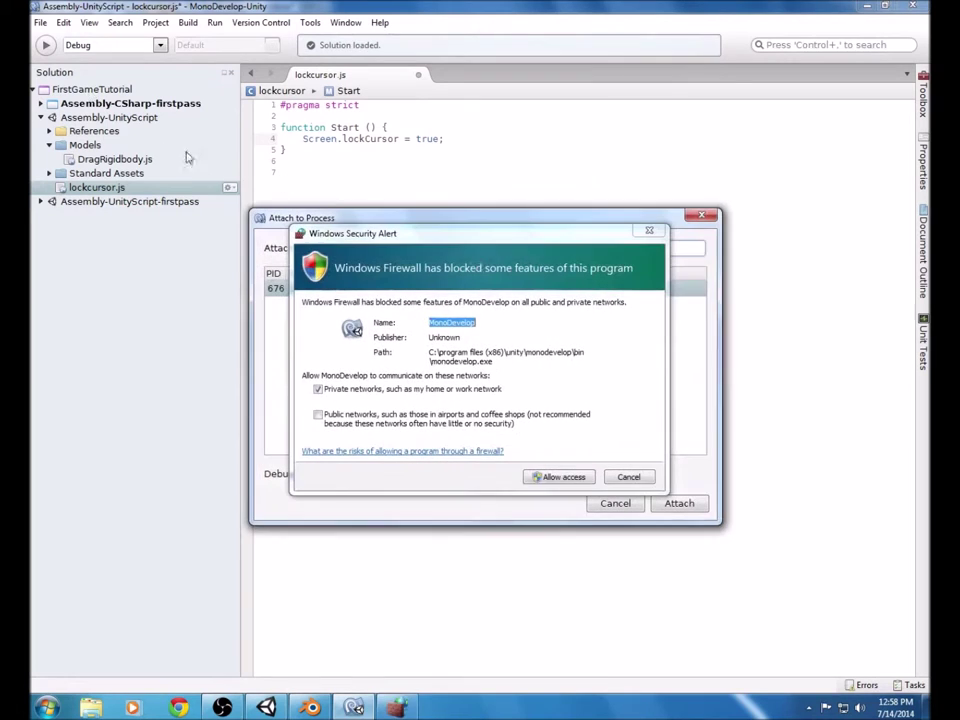
click(563, 477)
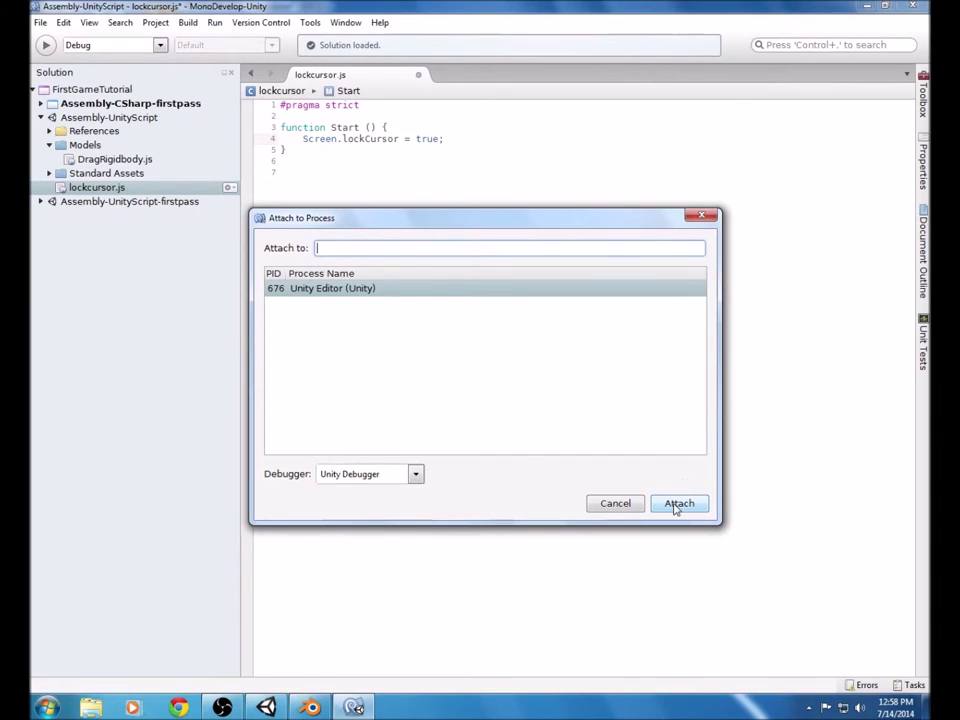
click(701, 215)
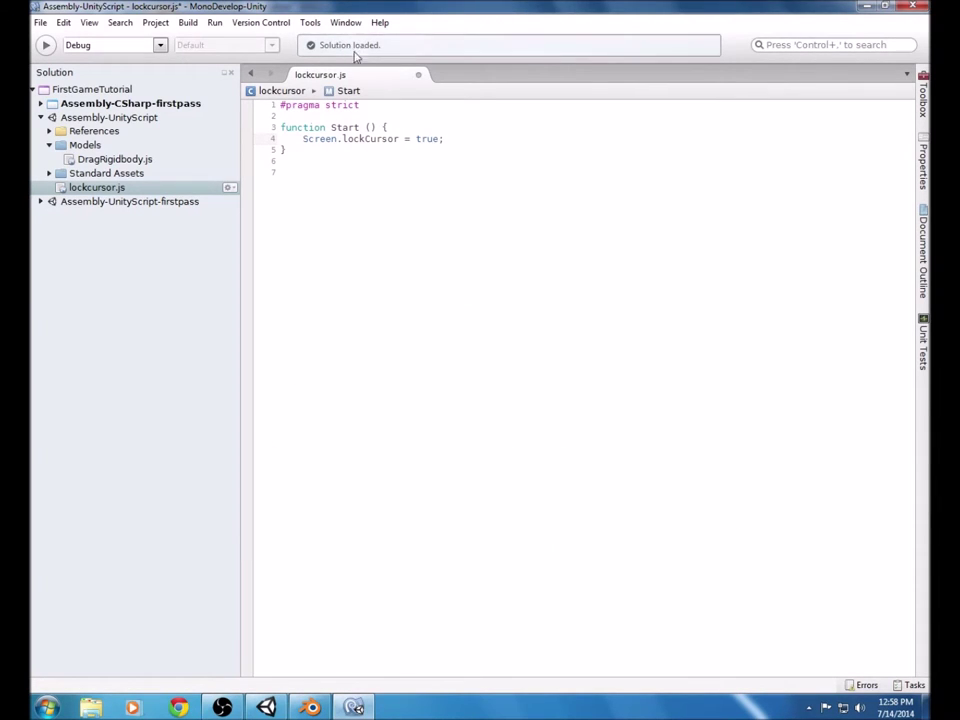
- Save the lockcursor.js script and switch back to Unity
click(36, 21)
click(62, 78)
click(866, 6)
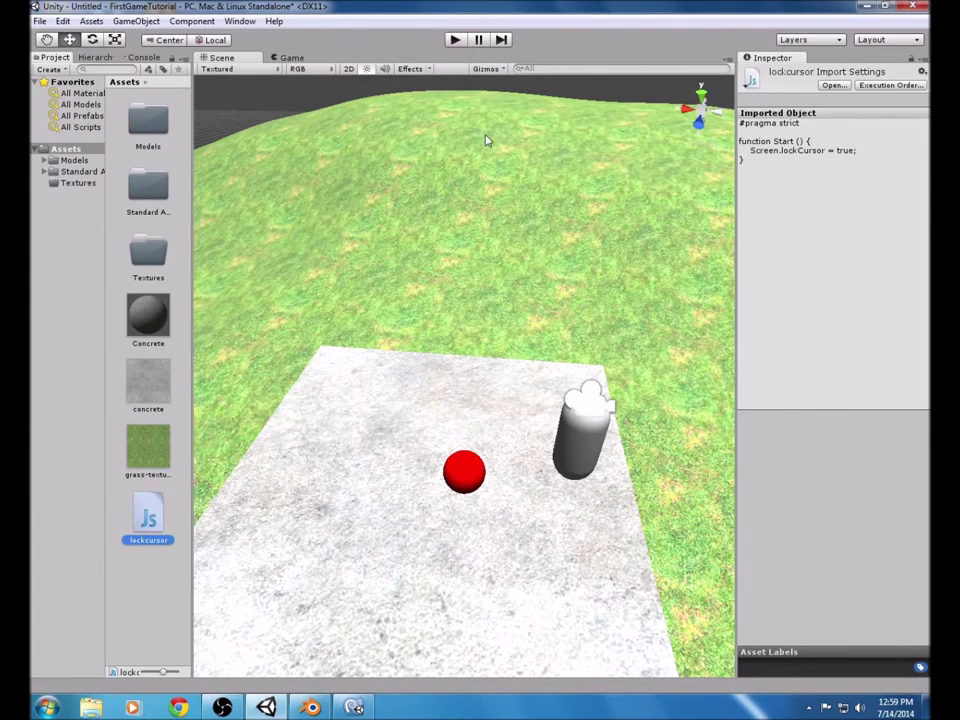
- Inspect the Terrain object for its Lockcursor script, and play-test the game to check the cursor lock
click(462, 194)
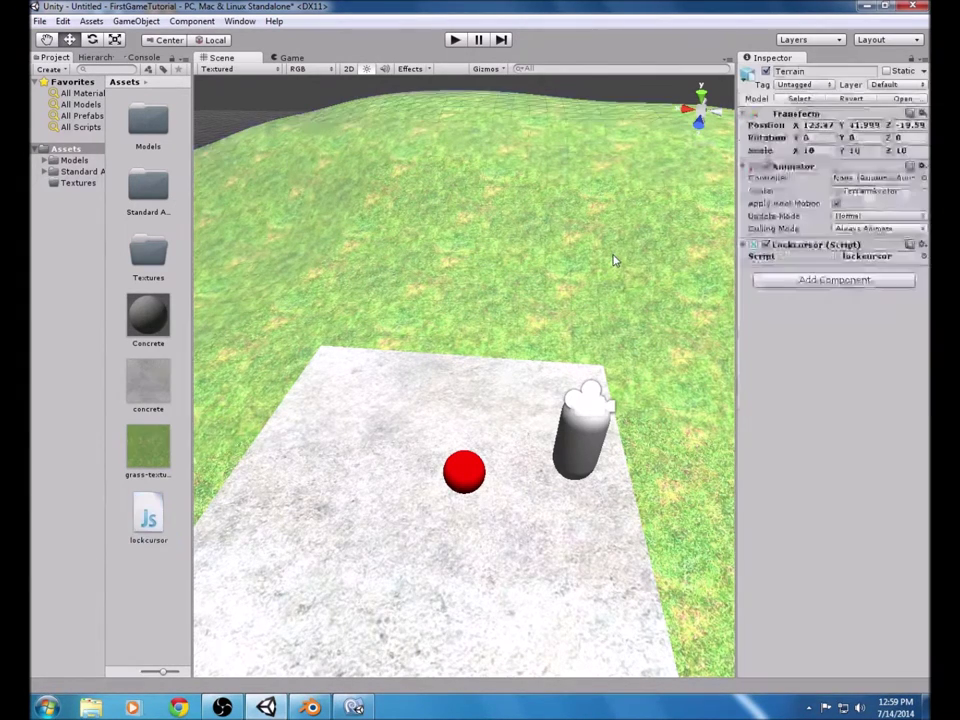
click(462, 194)
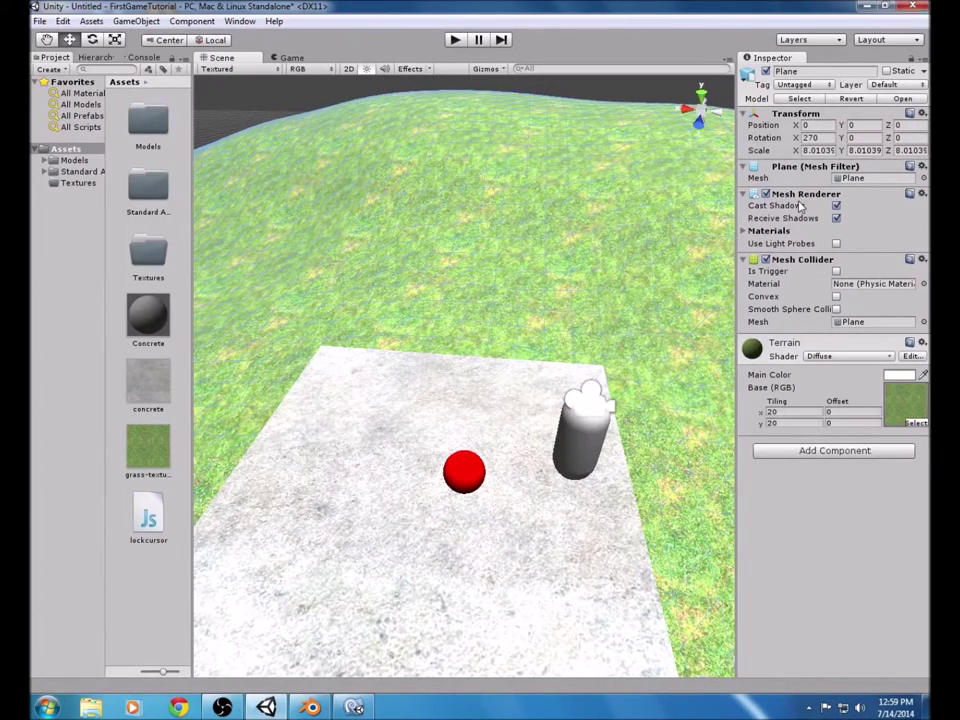
click(466, 386)
click(516, 318)
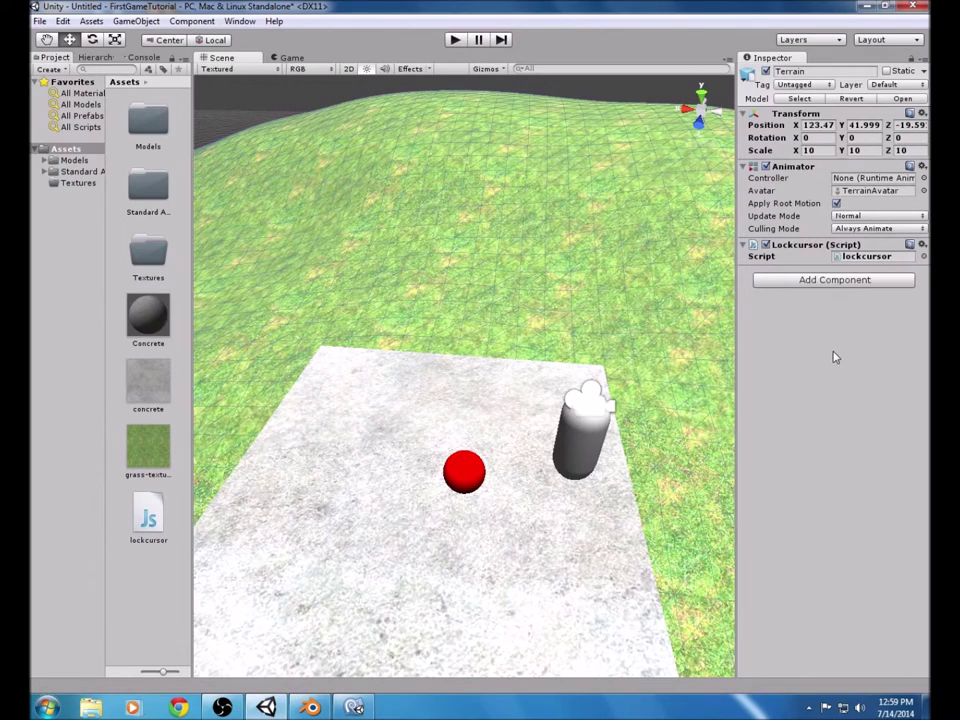
click(457, 40)
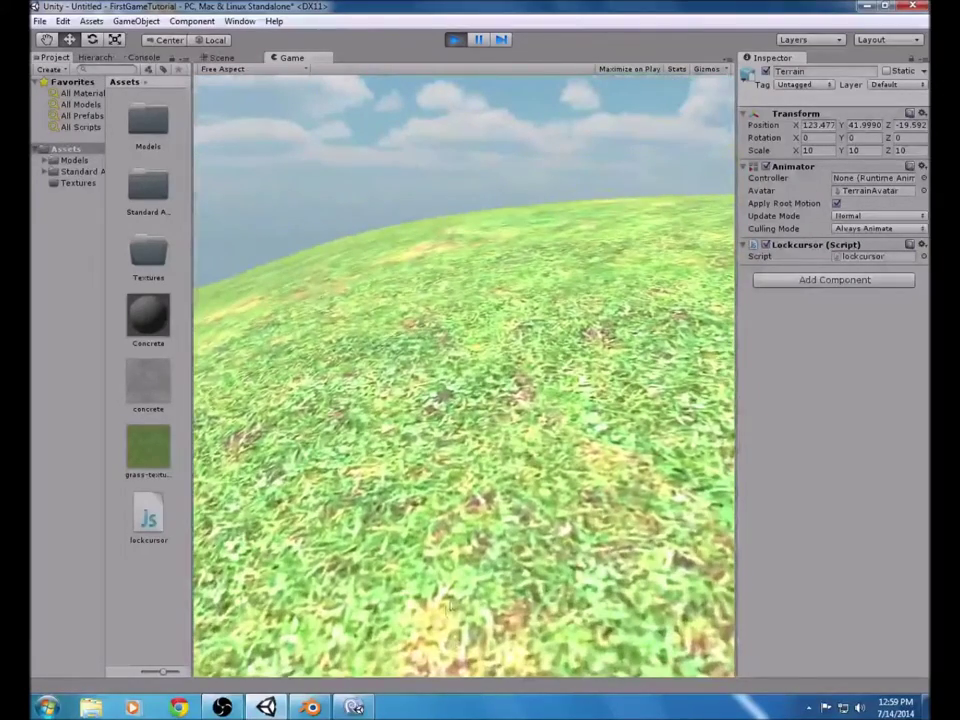
click(454, 40)
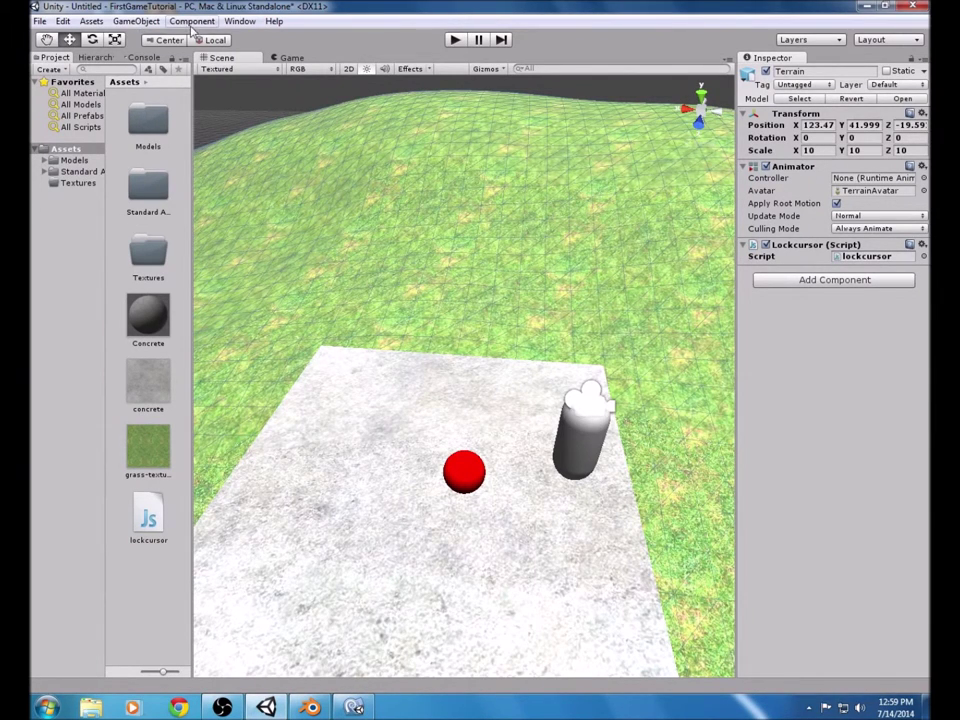
- Create a GUI Text object and set its text to "+" as a crosshair
click(124, 21)
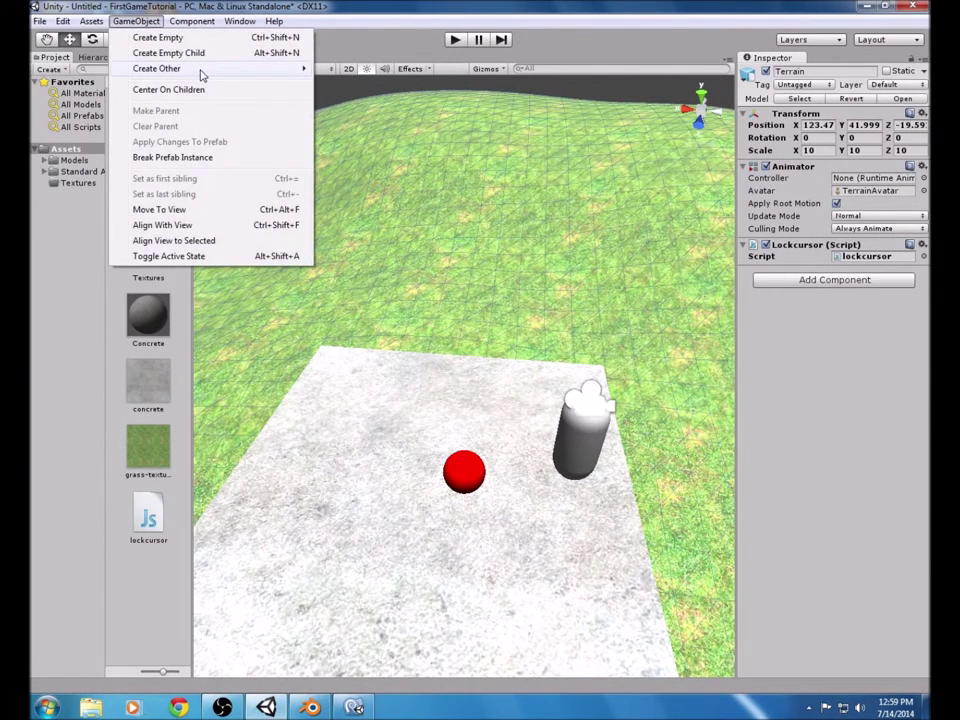
mouse_move(251, 70)
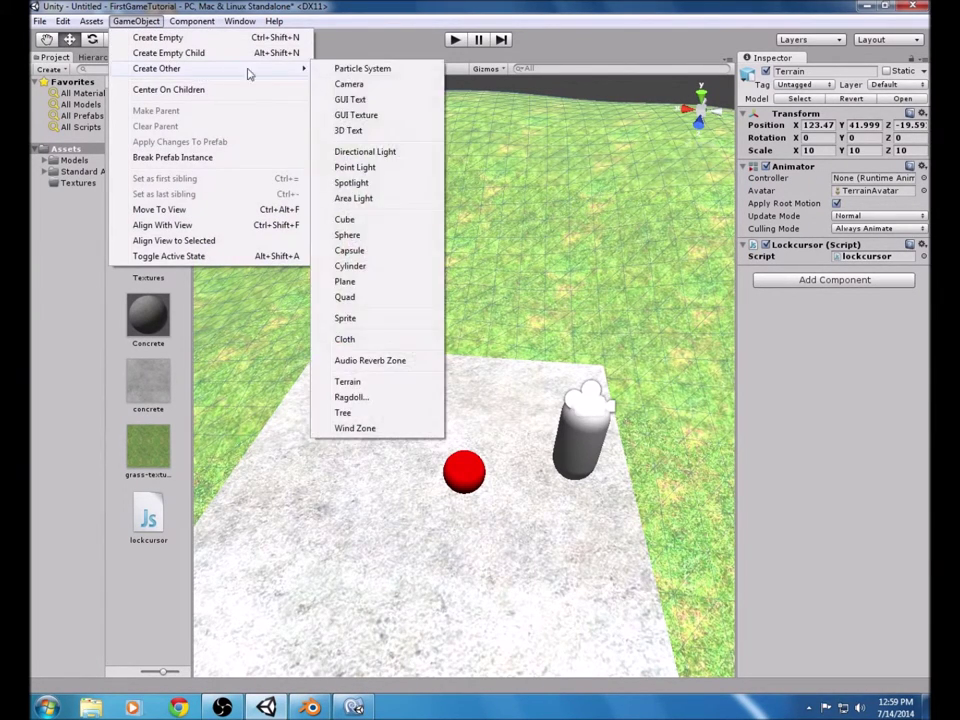
click(370, 101)
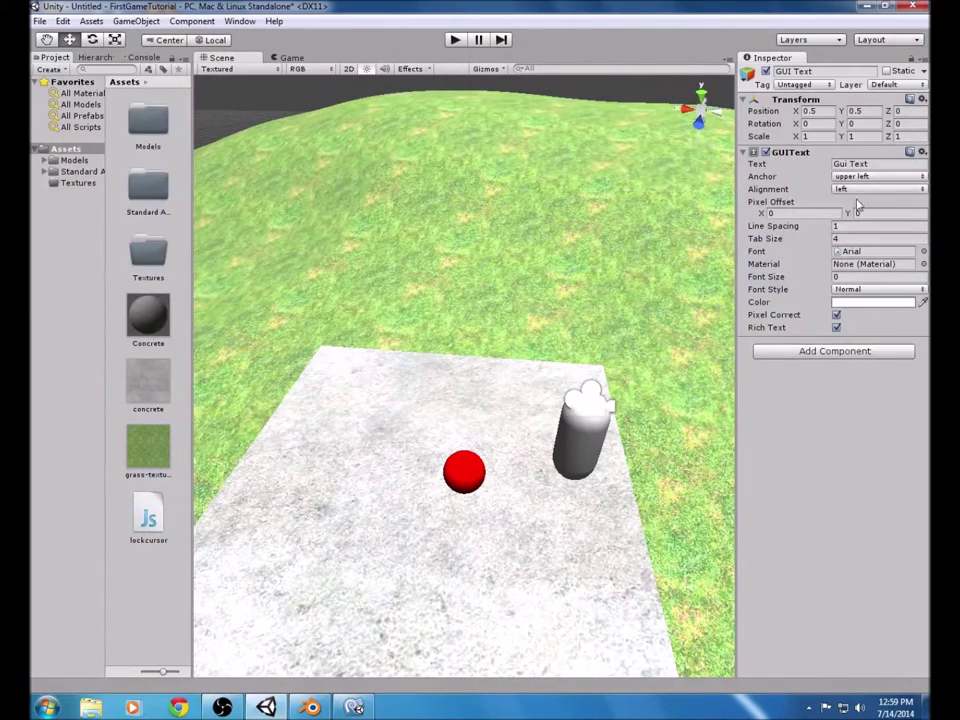
click(850, 164)
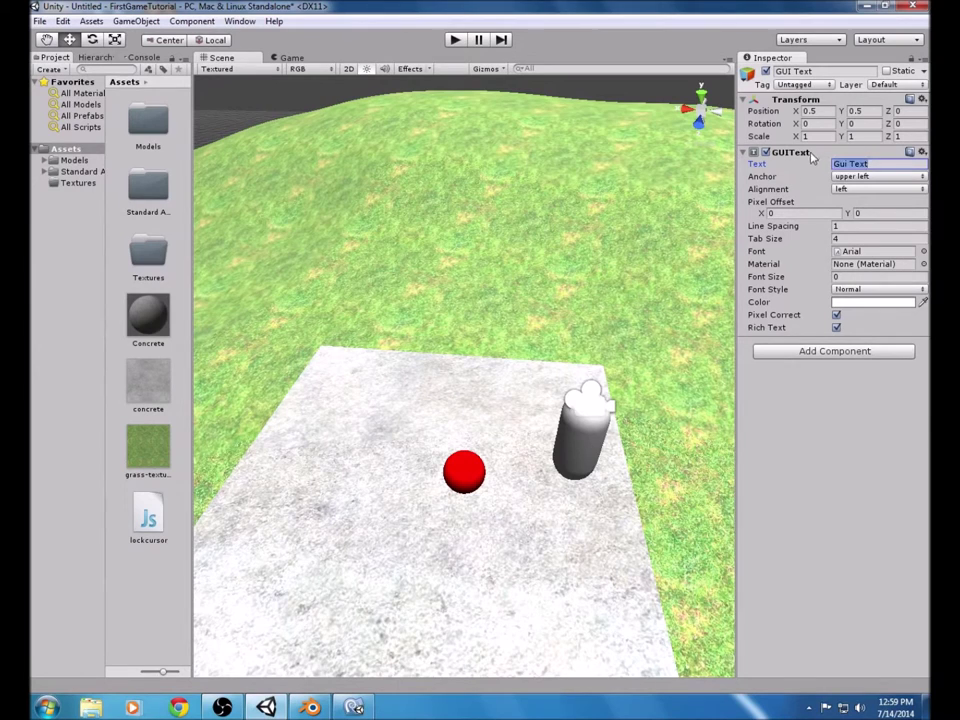
text(+)
- Set the GUI Text's anchor to middle center and font size to 20, and play-test the crosshair
click(852, 177)
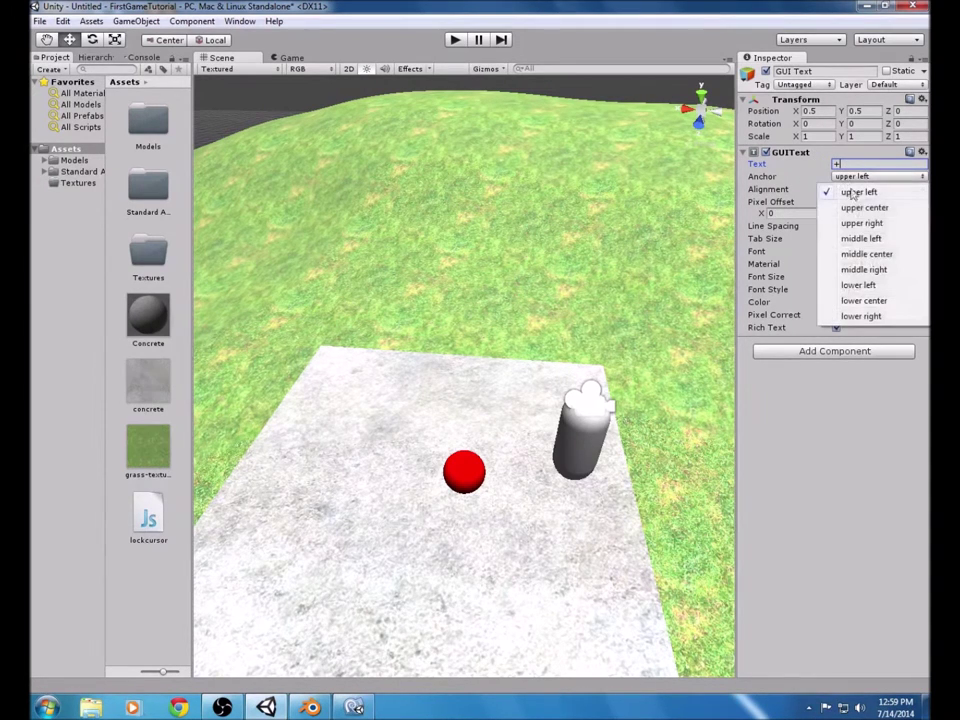
click(870, 254)
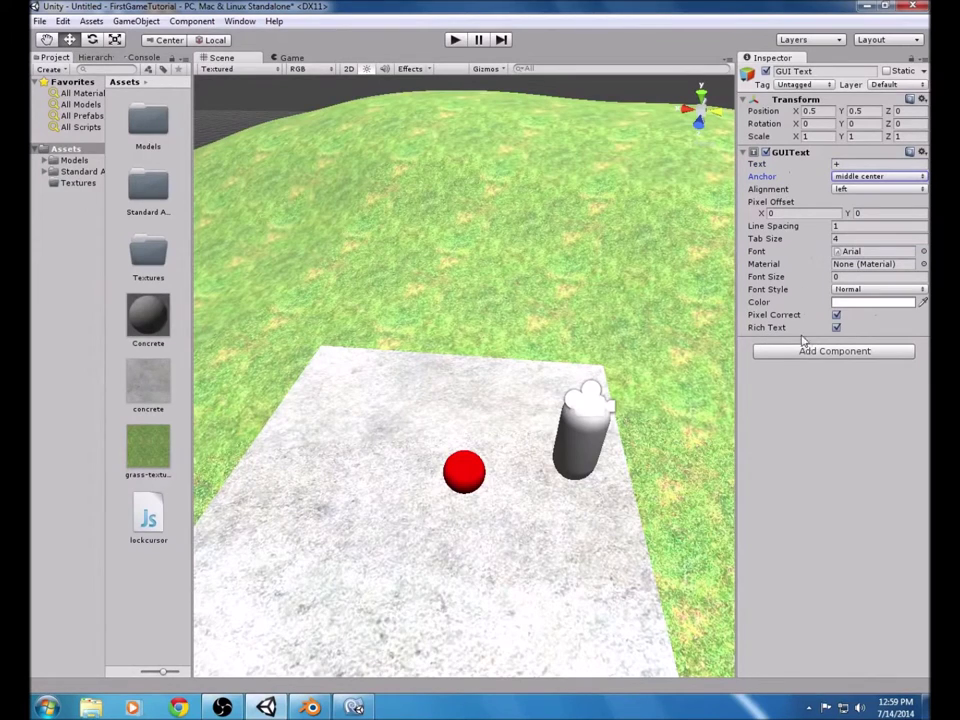
click(861, 277)
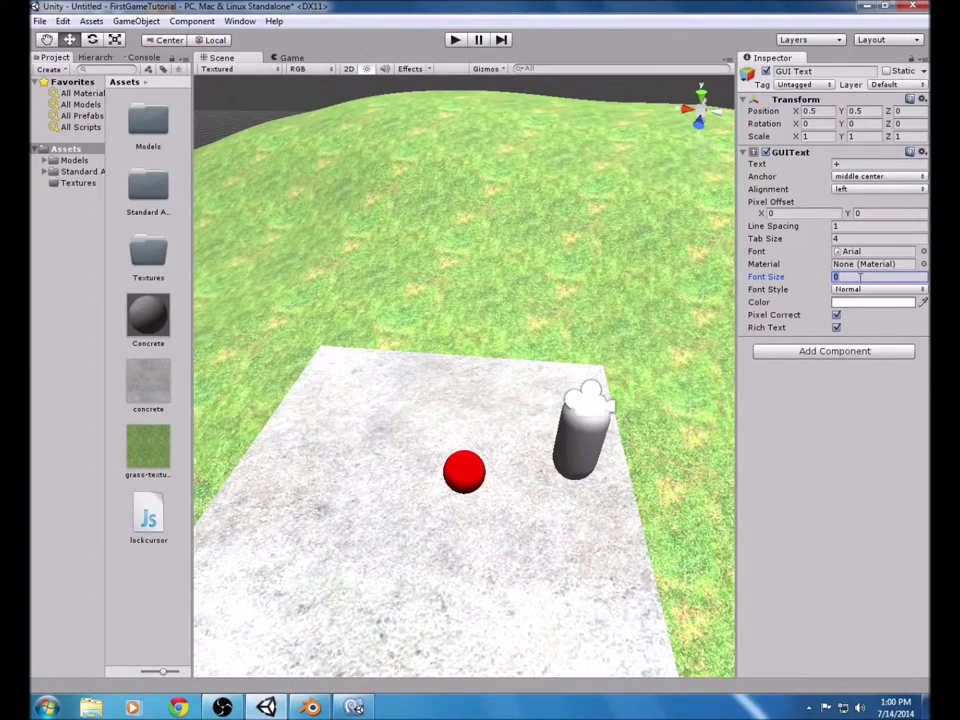
text(20)
click(455, 39)
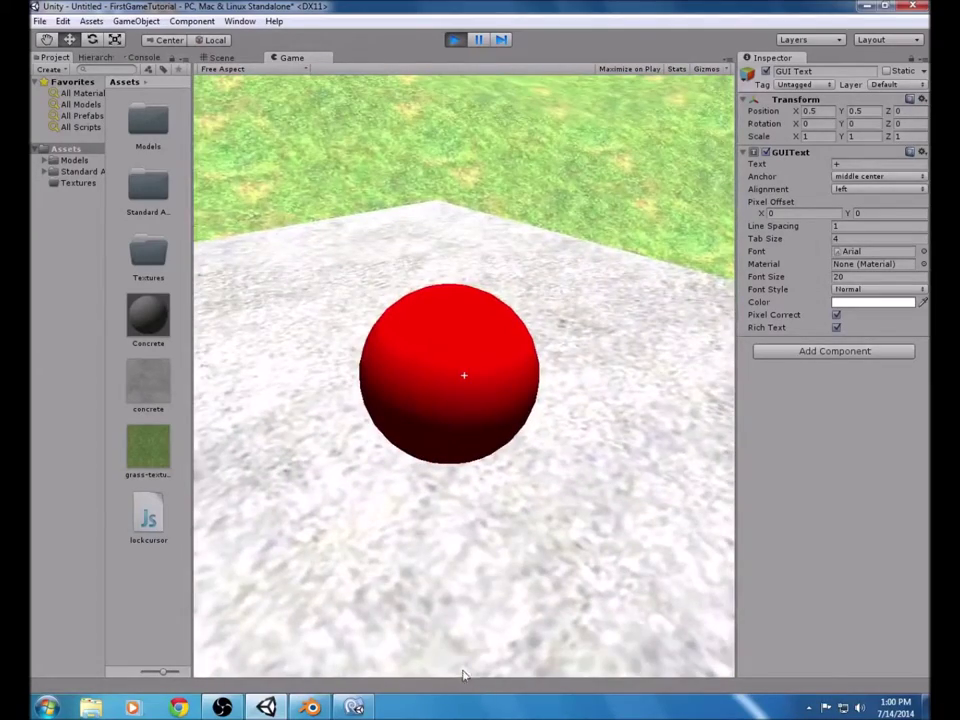
click(453, 41)
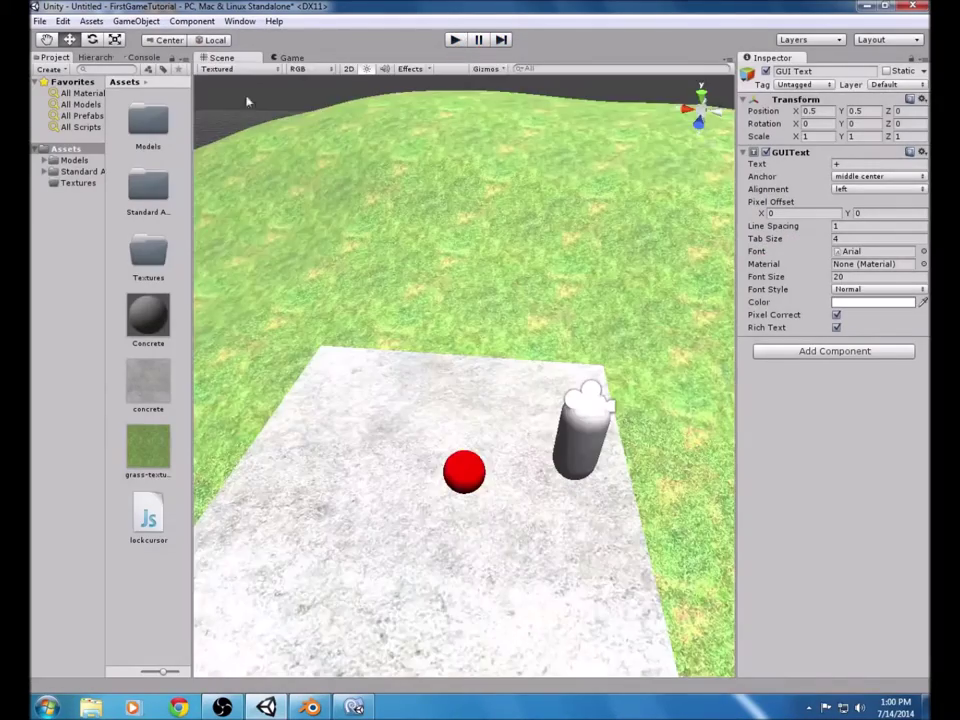
- Set the GUI Text crosshair's color to black and its font size to 40, and play-test it
click(855, 302)
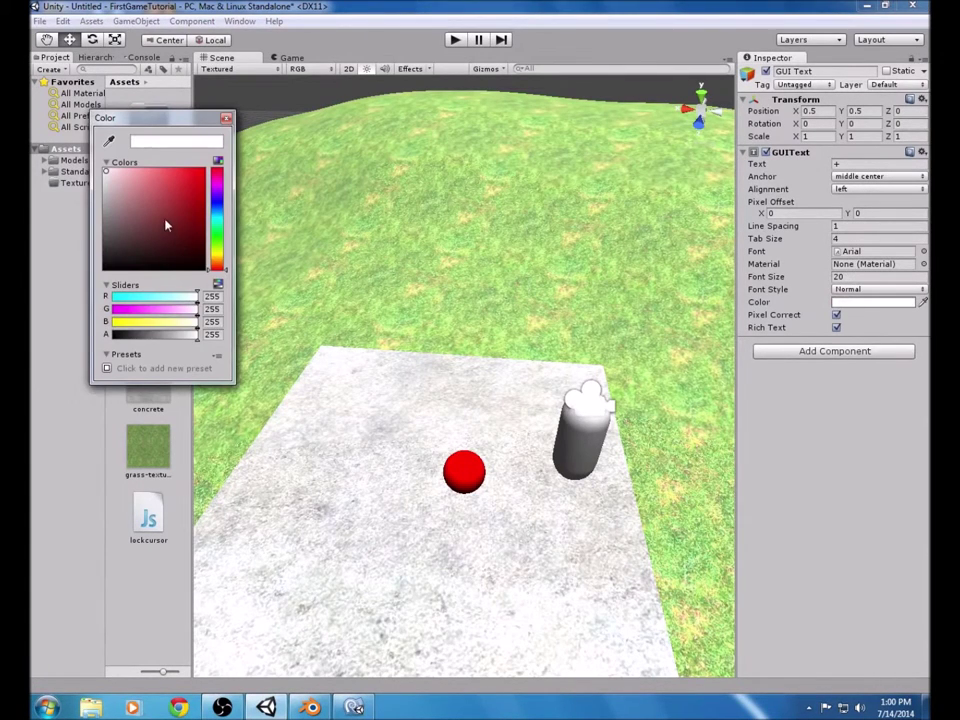
drag(166, 226, 123, 286)
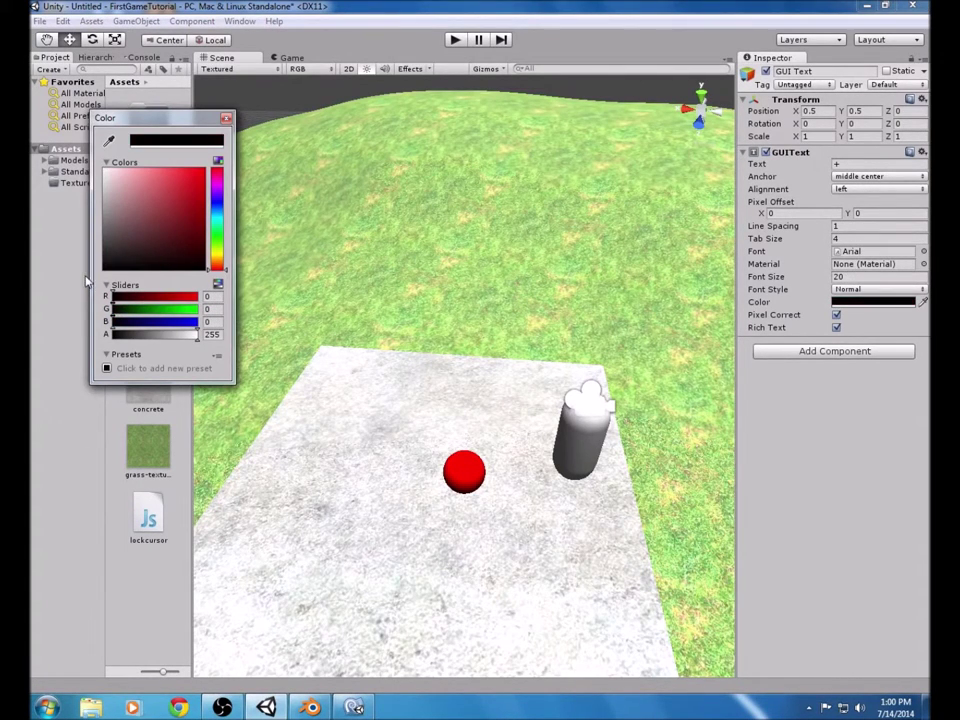
click(226, 118)
click(861, 278)
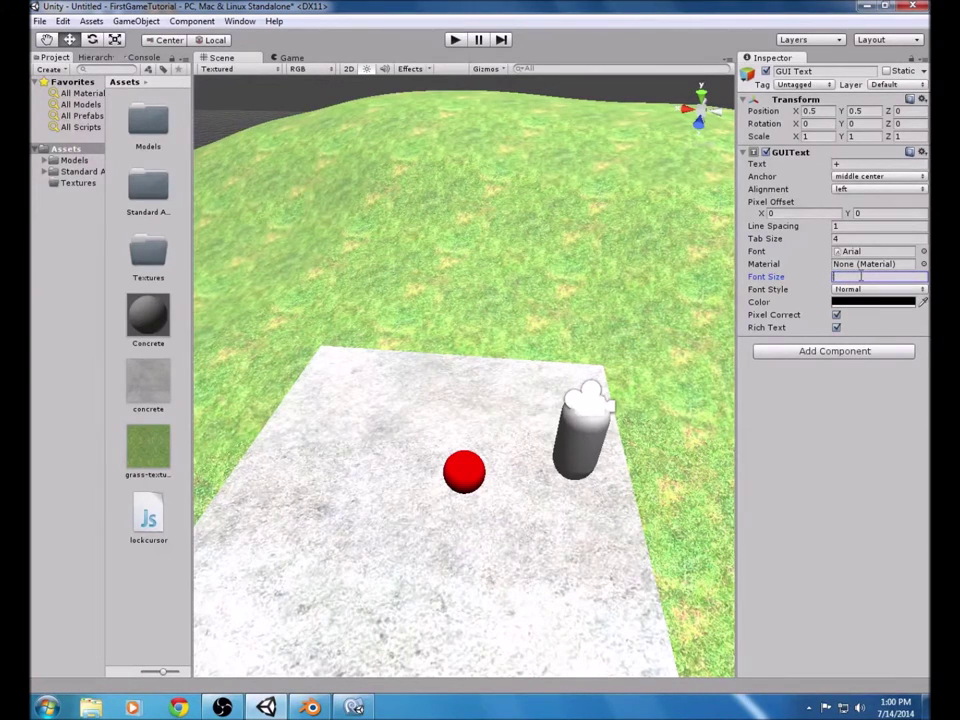
text(40)
click(455, 39)
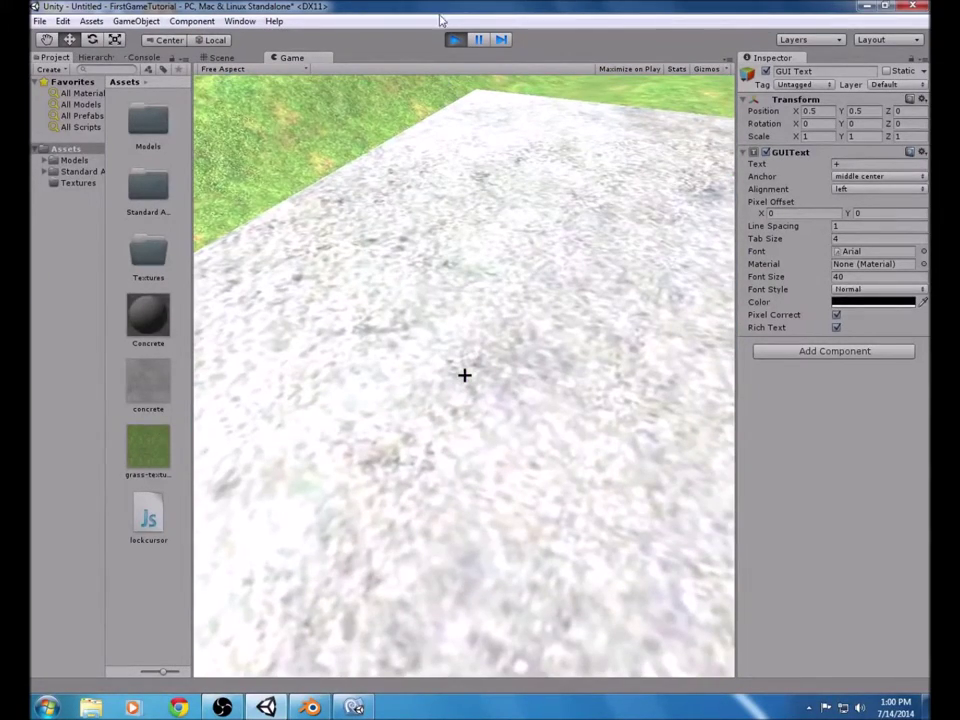
click(455, 40)
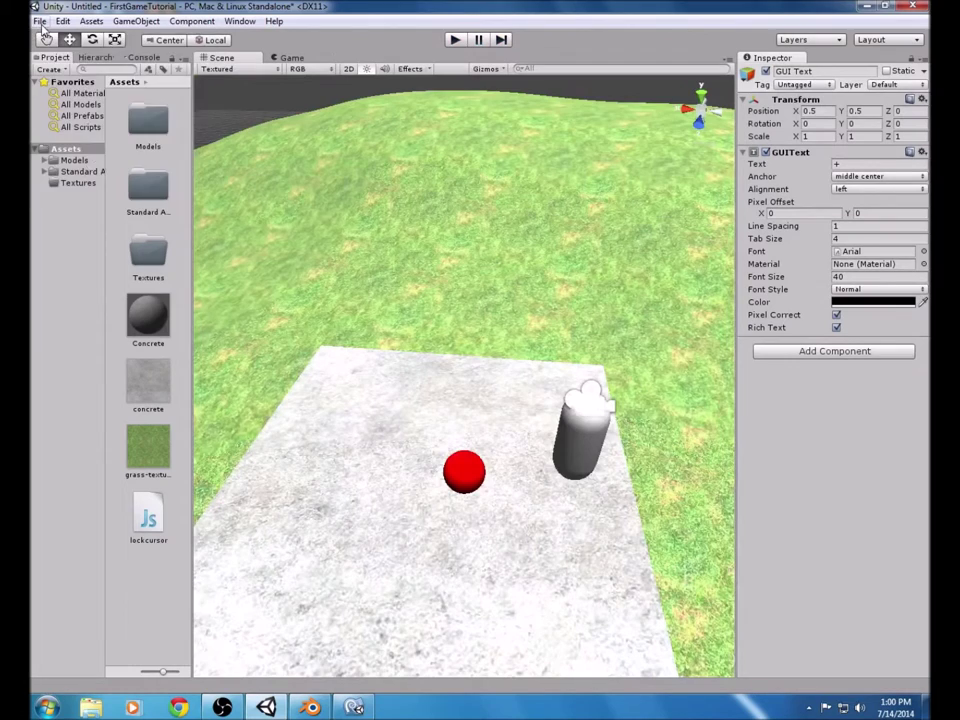
- In the build's player settings, set the grass texture as the default icon, and enable Development Build for the PC, Mac & Linux Standalone platform
click(39, 21)
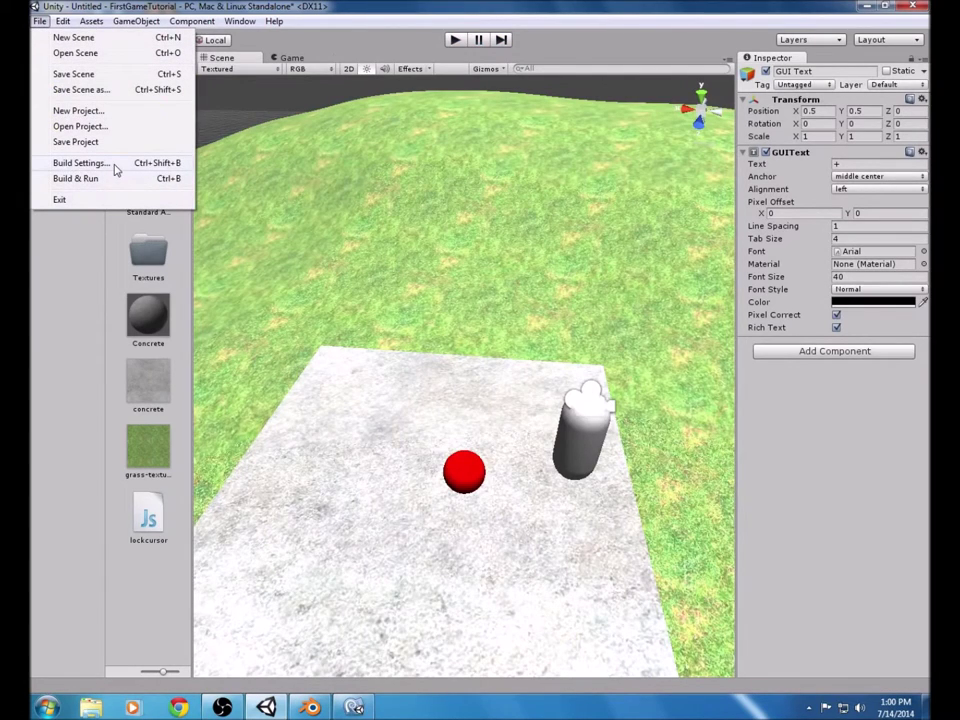
click(114, 165)
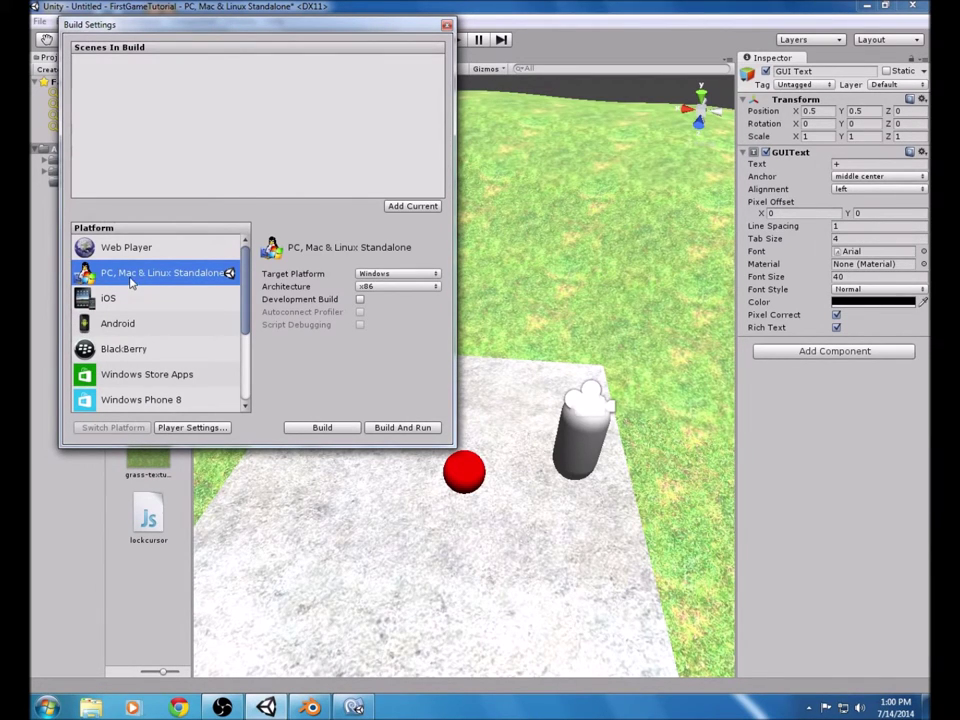
click(193, 427)
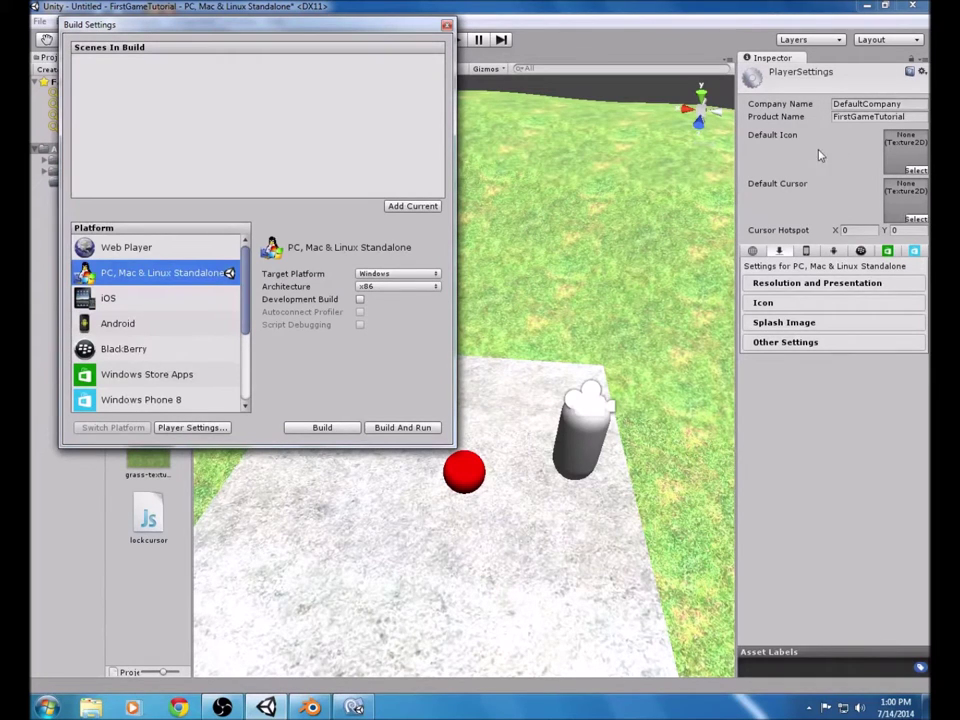
click(914, 171)
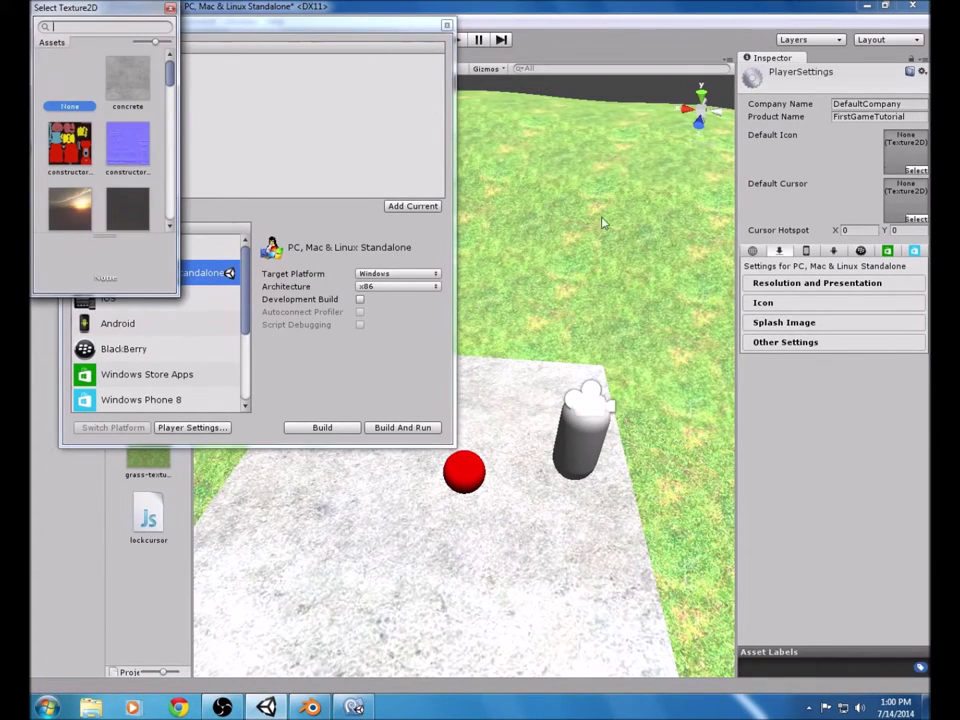
drag(170, 84, 170, 117)
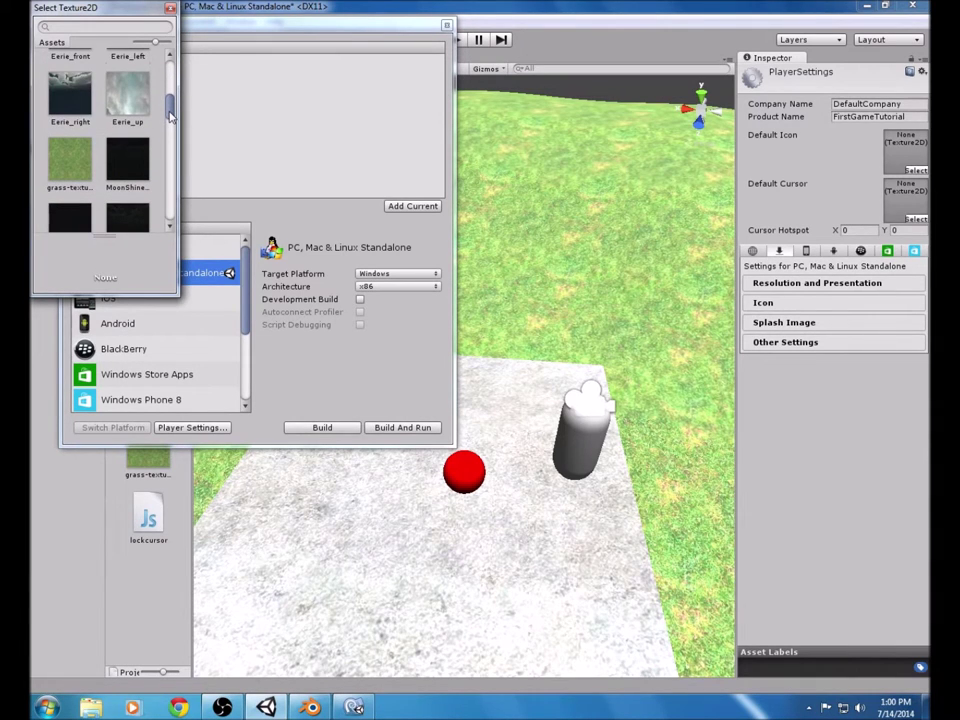
double_click(72, 138)
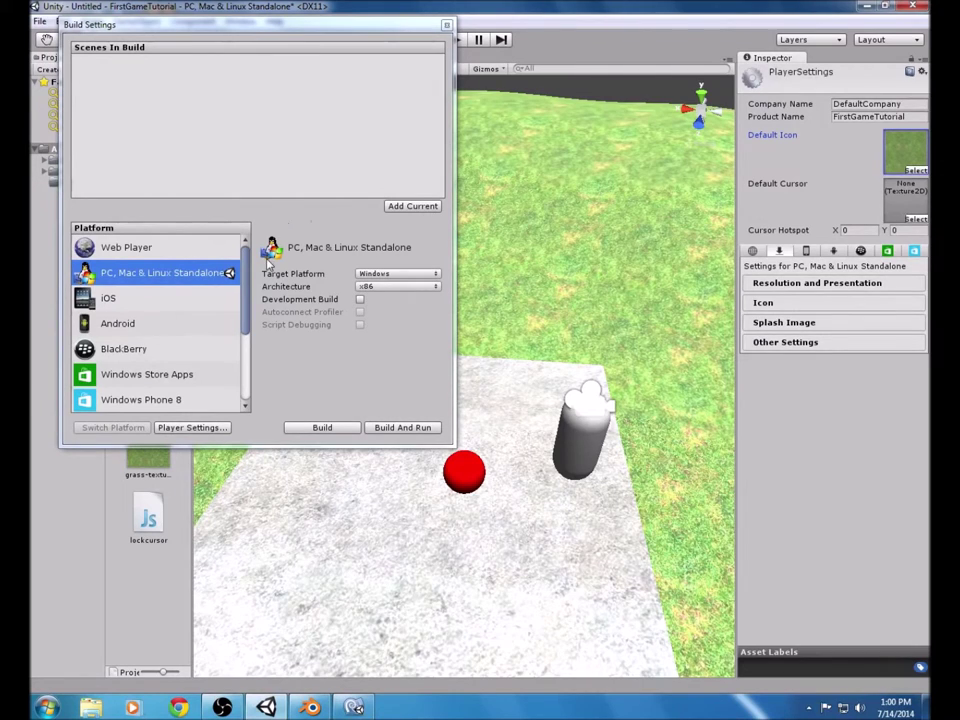
click(360, 299)
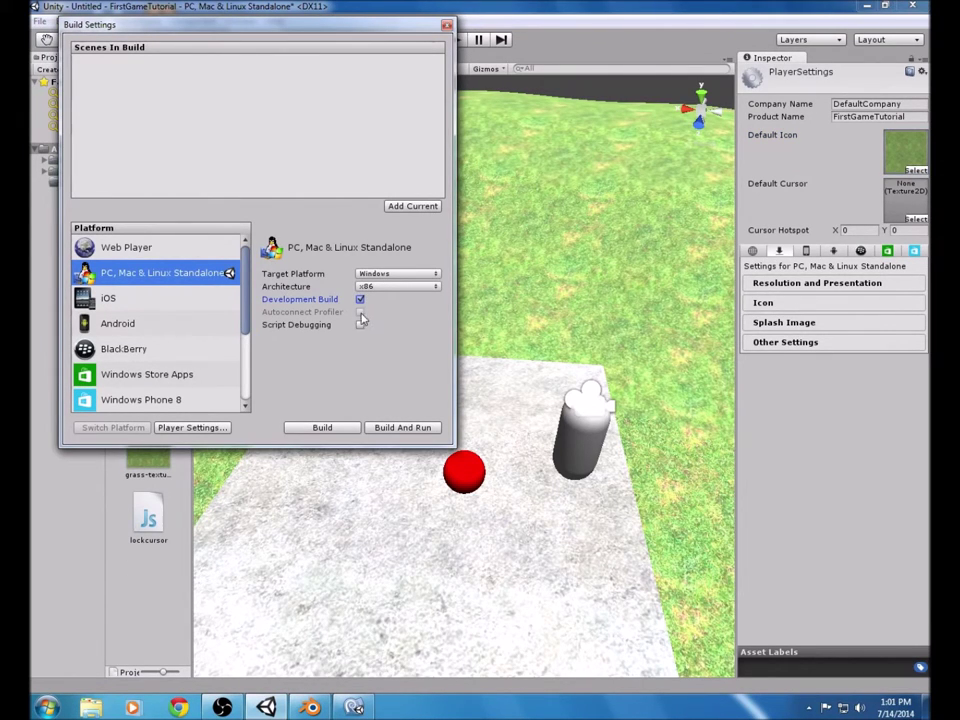
click(405, 207)
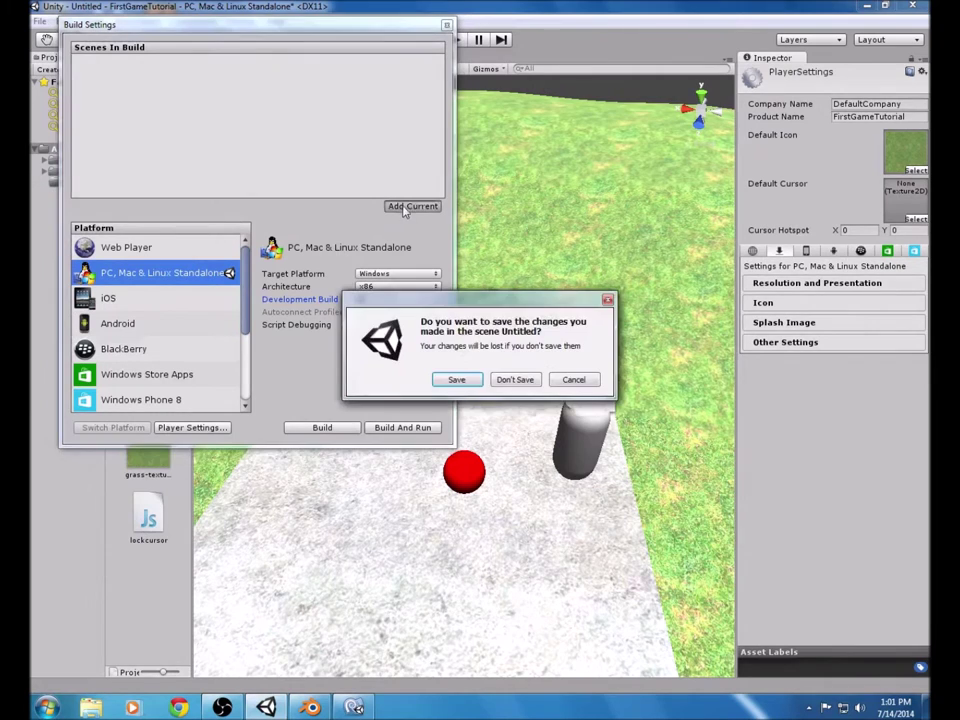
click(458, 379)
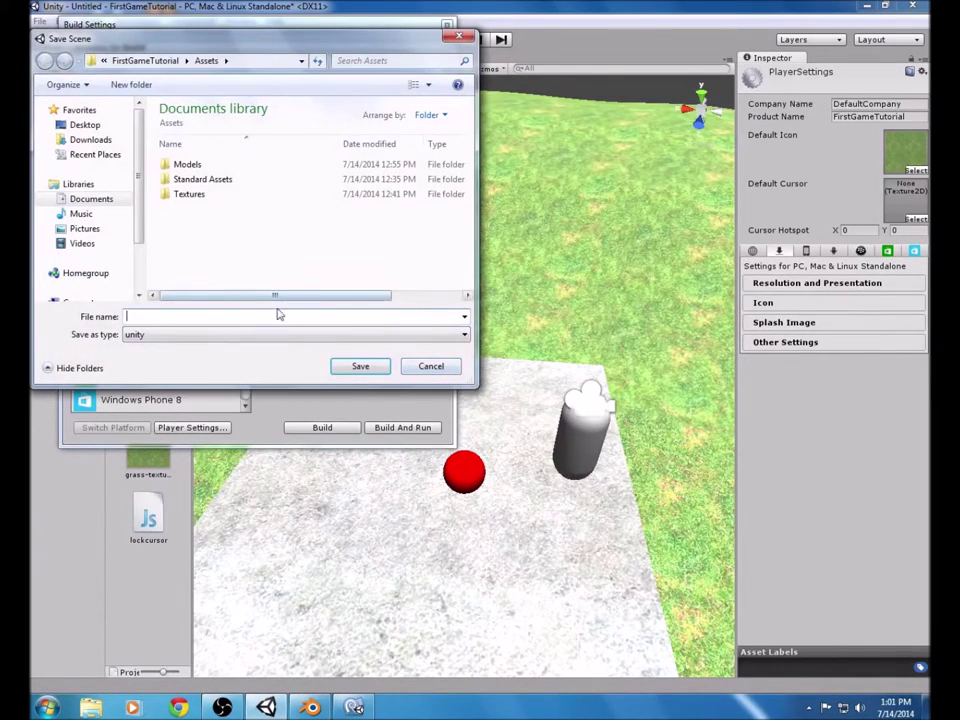
click(429, 366)
- Add the current scene to the build, saving it in the Assets folder as DevBuild0.1
click(405, 206)
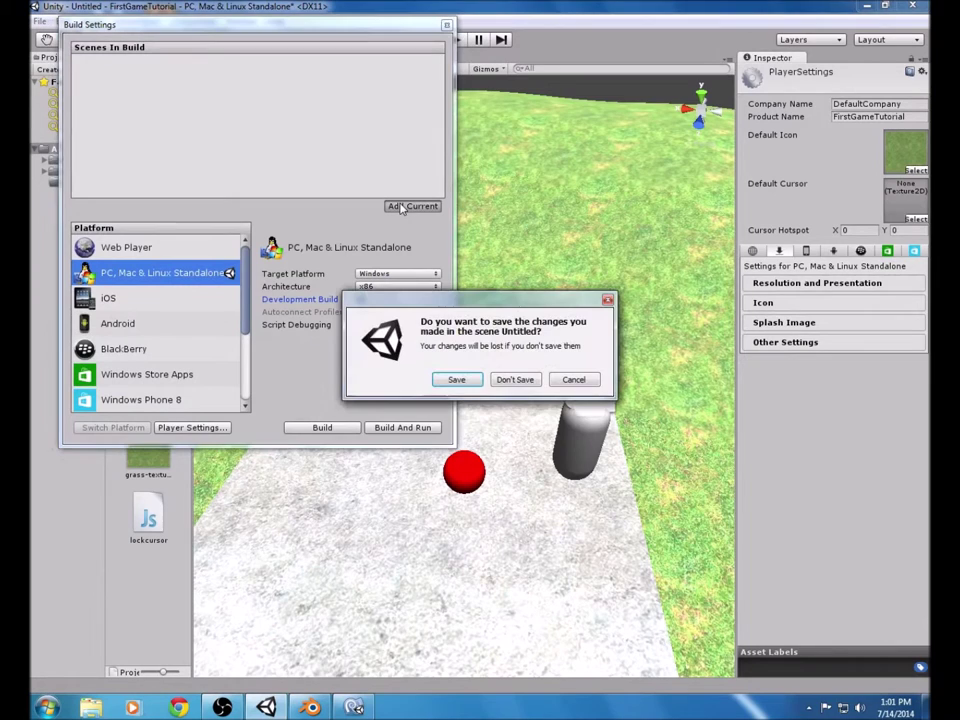
click(513, 380)
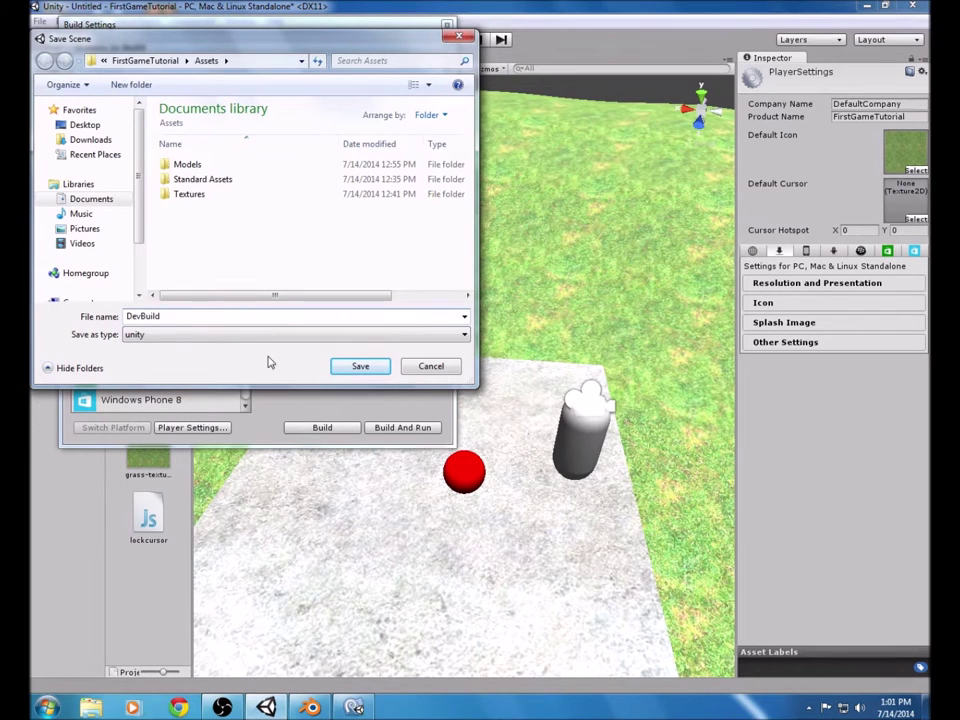
text(0.1)
click(384, 372)
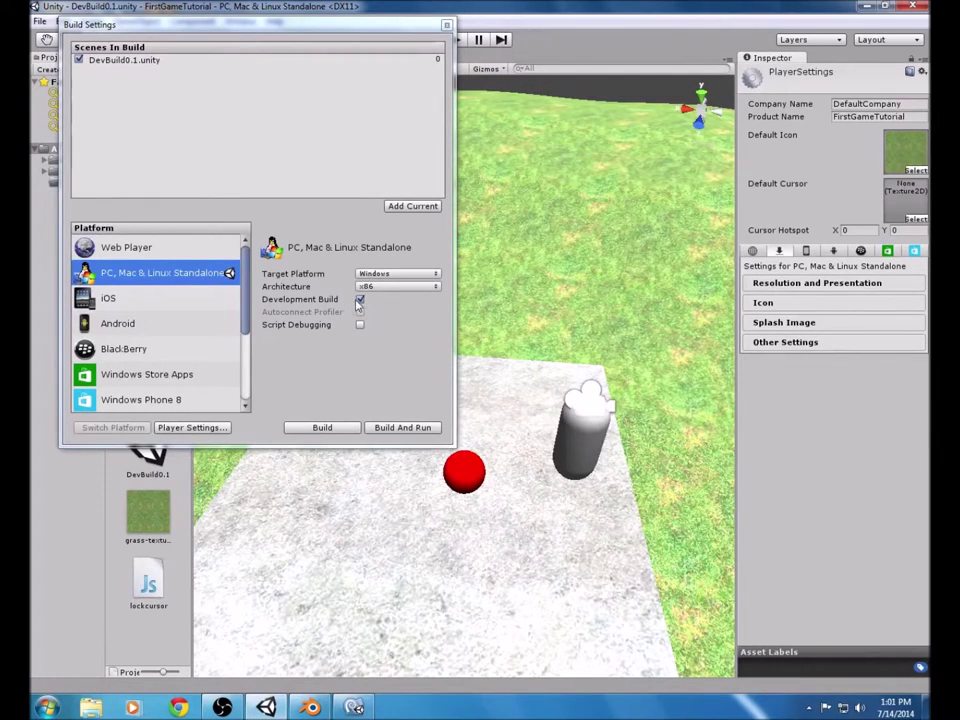
- Review the Resolution and Presentation settings, and build the game to the Desktop as the executable FirstGameTutorial
click(810, 285)
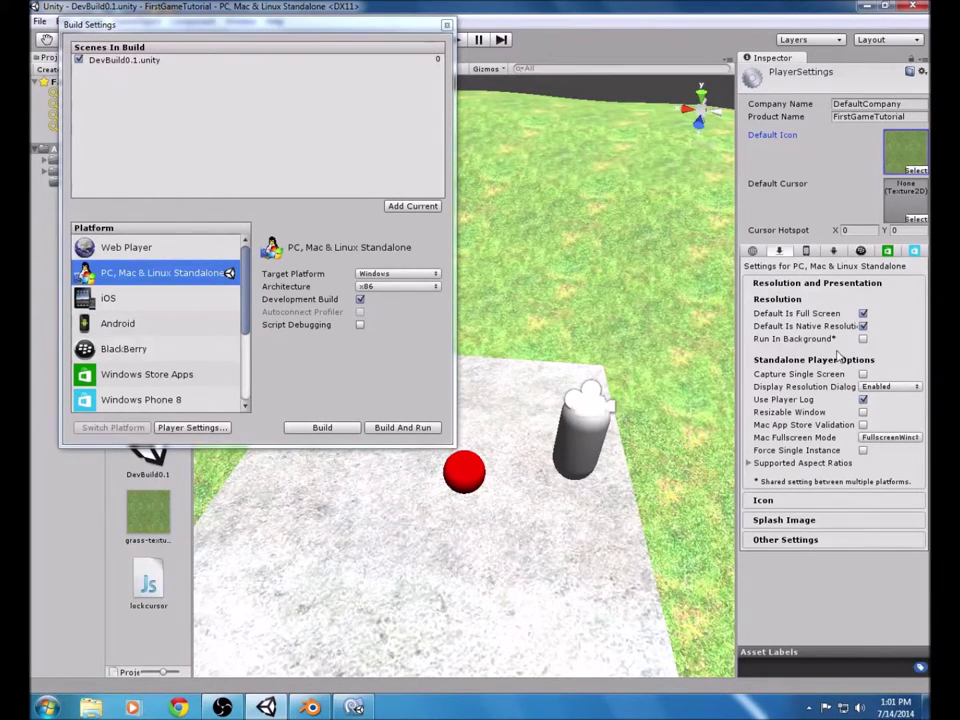
click(863, 326)
click(336, 430)
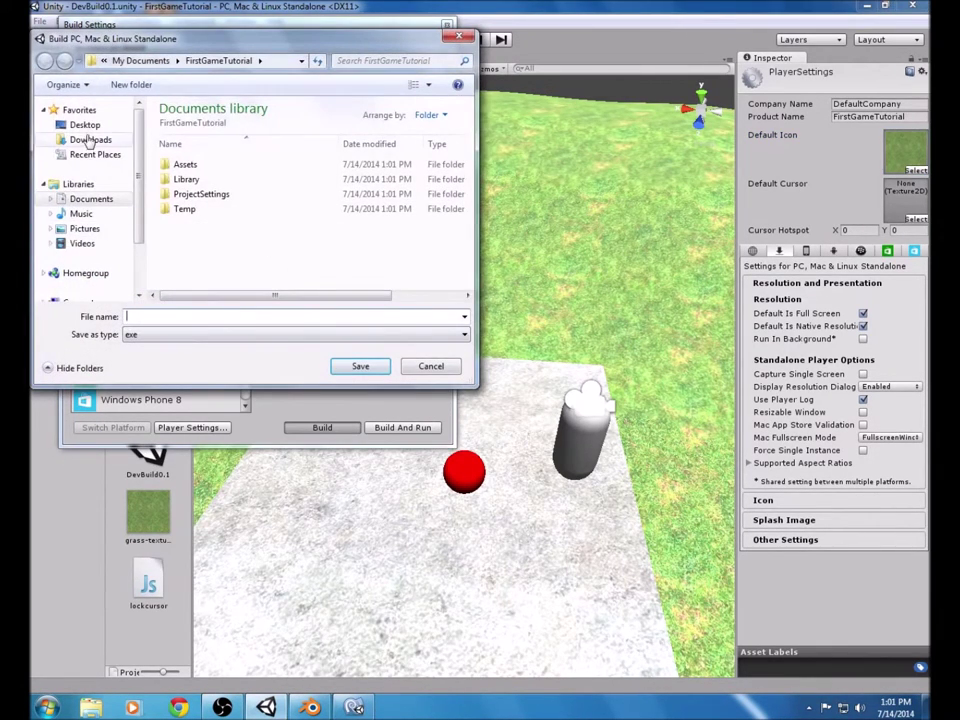
click(85, 124)
click(257, 315)
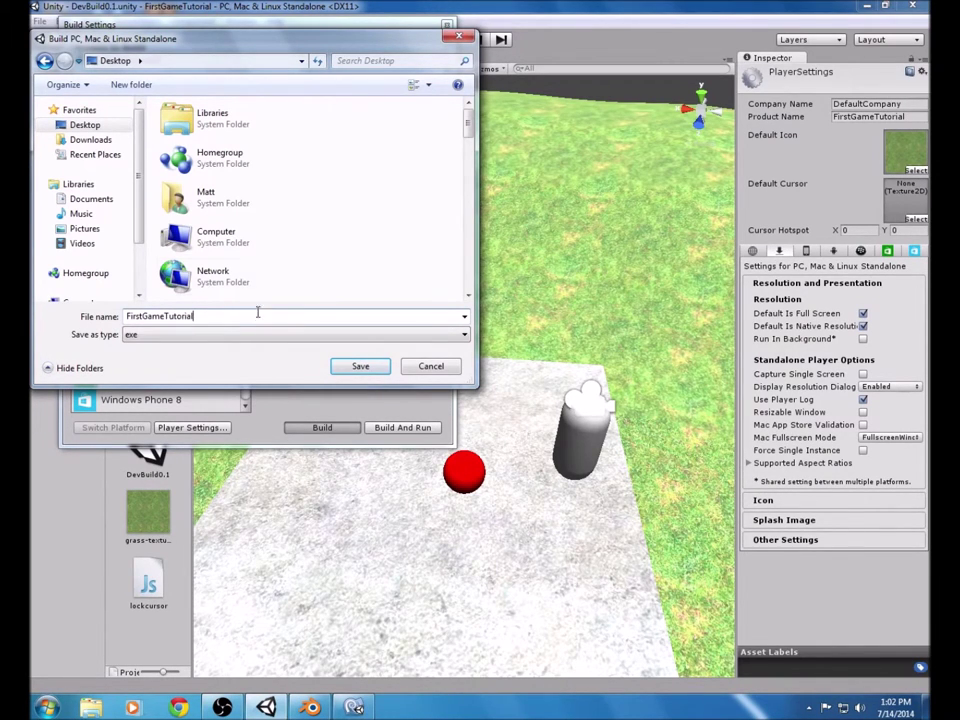
click(349, 366)
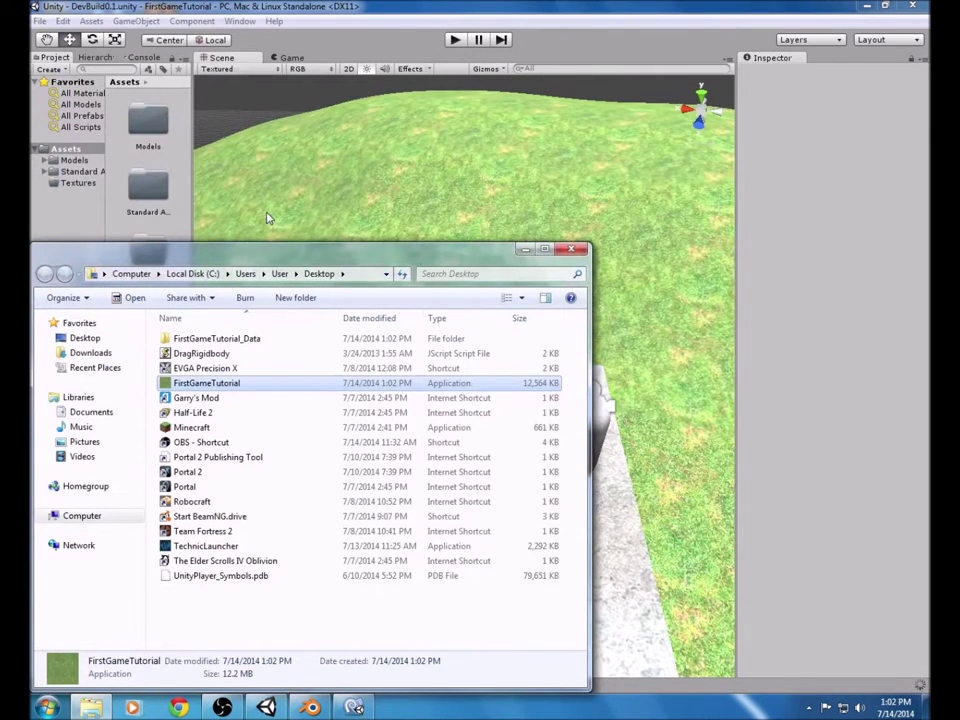
click(571, 248)
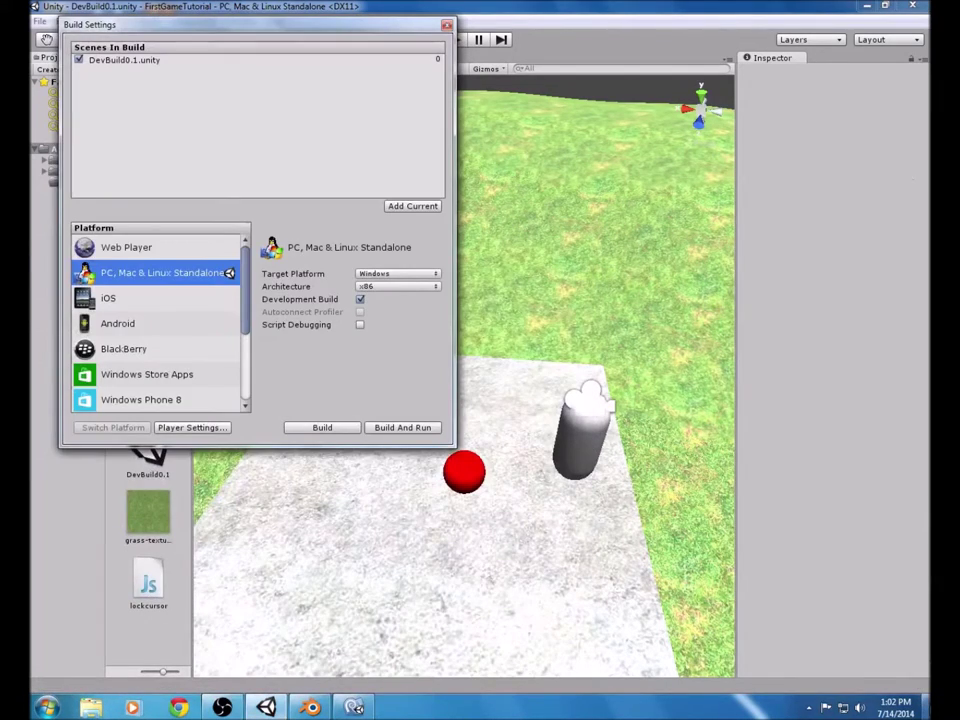
- Show the desktop and close the script editor, Blender without saving its changes, and Unity
key(super+d)
right_click(354, 707)
click(355, 671)
right_click(310, 707)
click(310, 671)
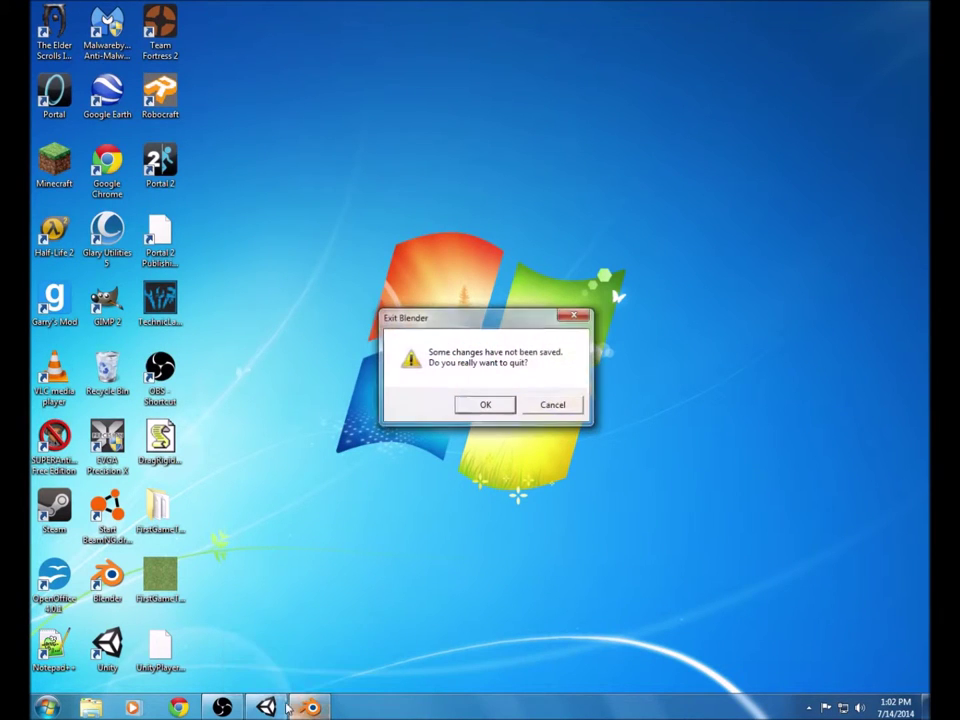
click(489, 403)
right_click(268, 707)
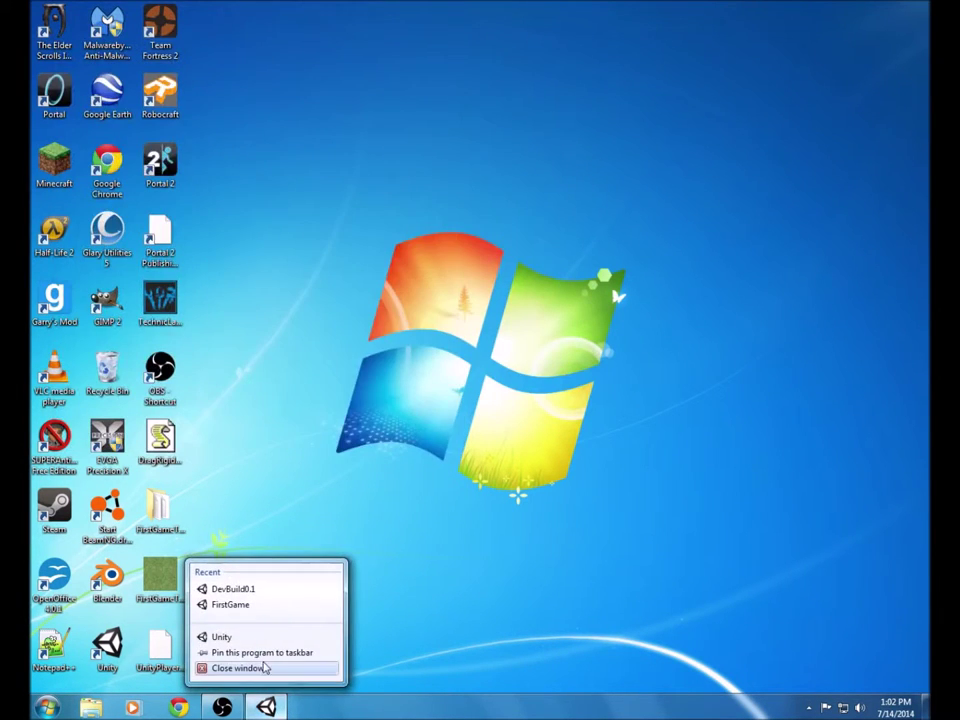
click(264, 667)
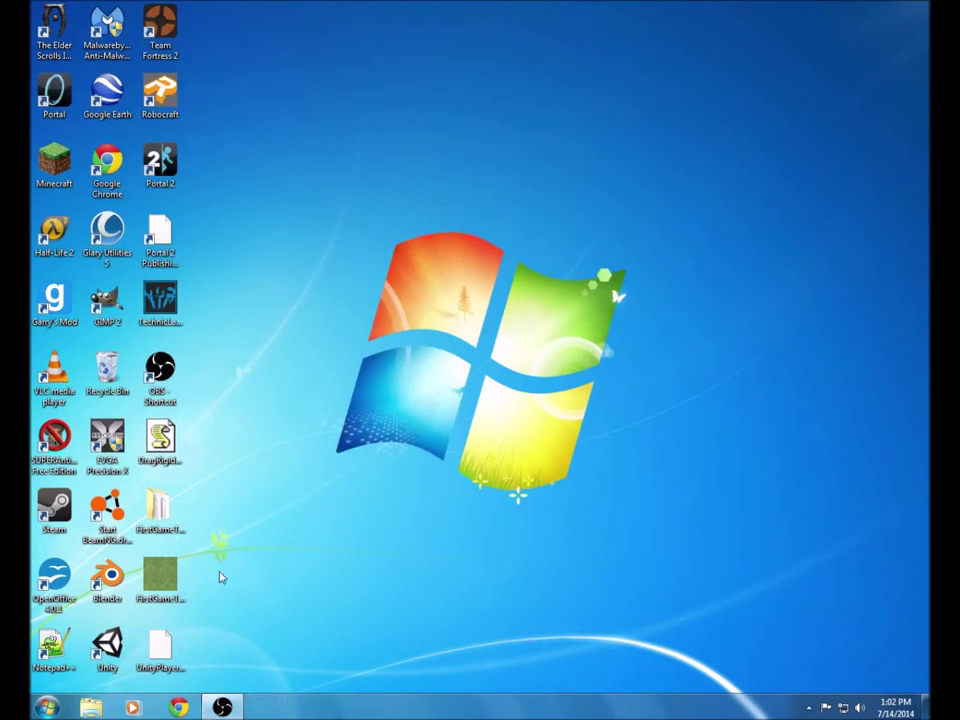
- Launch the FirstGameTutorial build, allow it through the firewall, and start it windowed at 1024 x 768 with Fantastic graphics quality
double_click(160, 575)
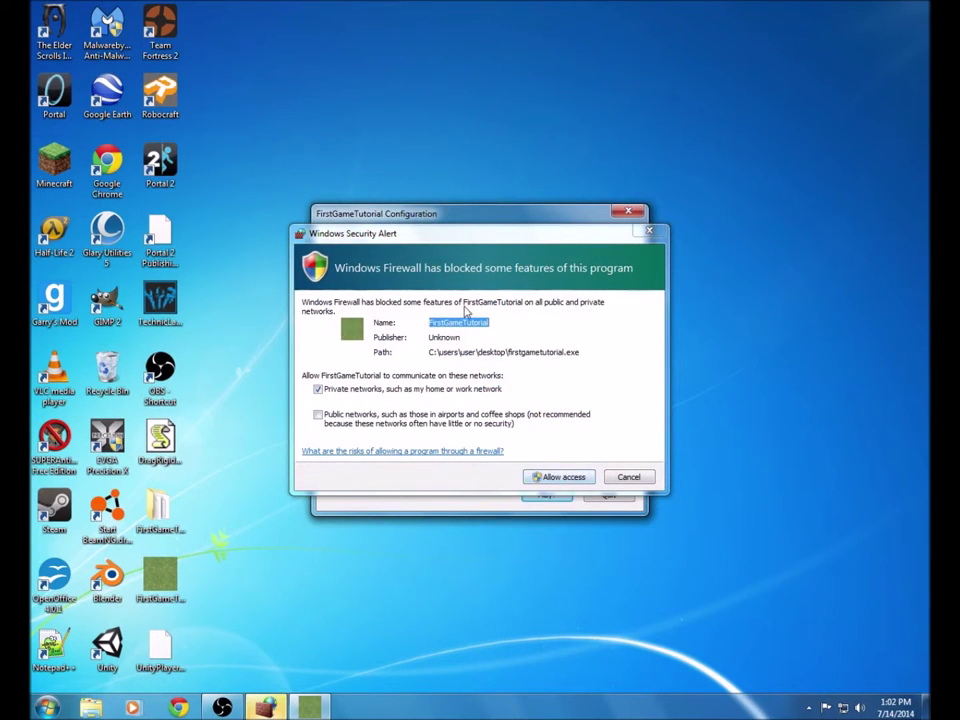
click(553, 477)
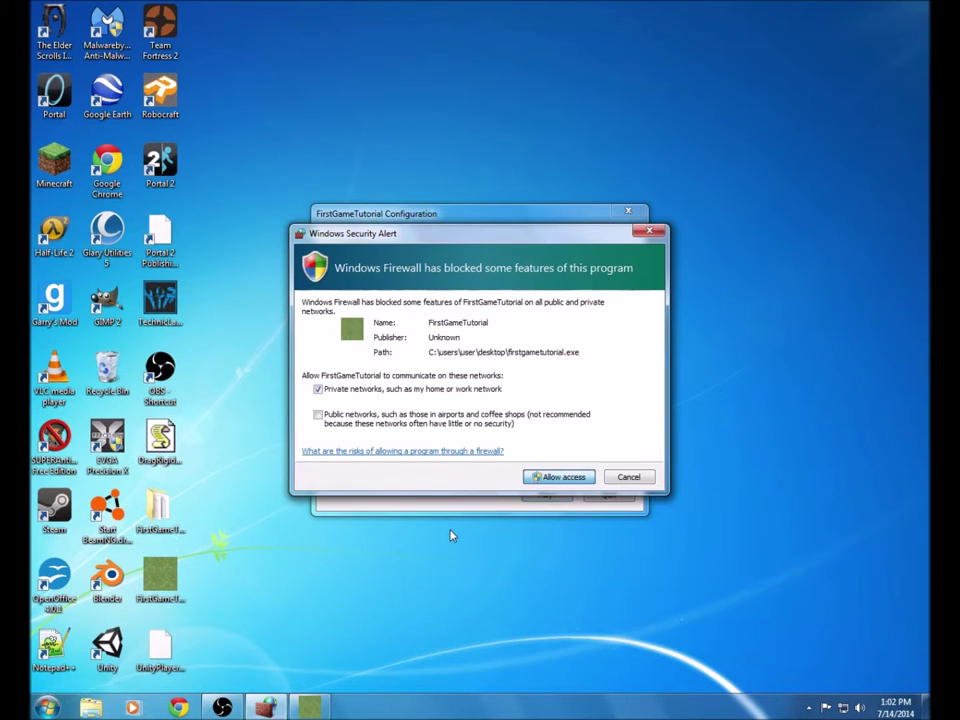
click(483, 415)
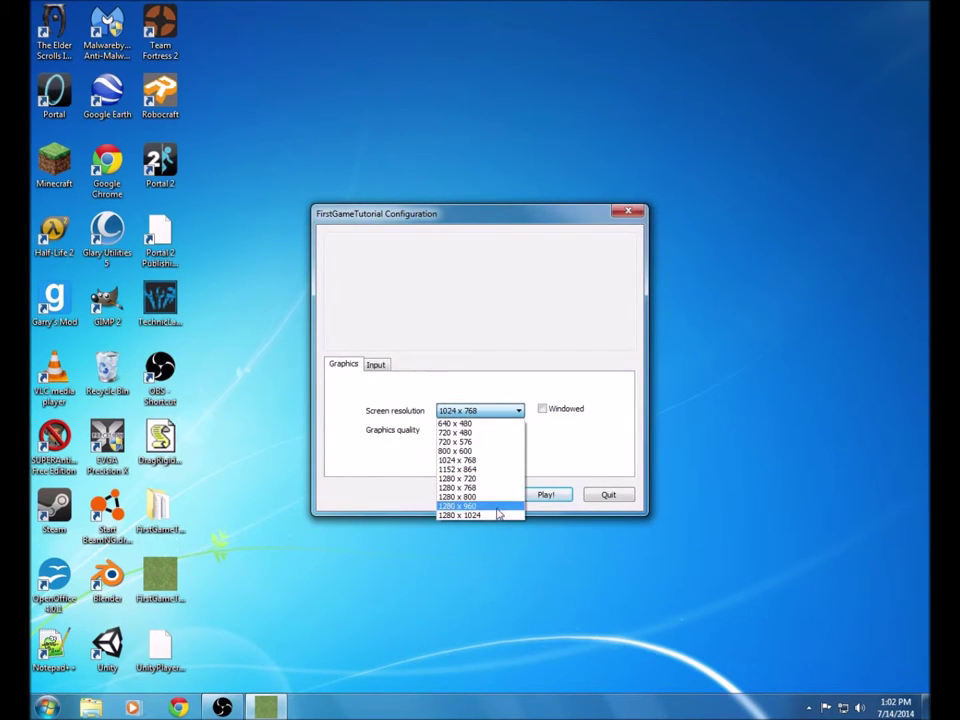
click(491, 460)
click(542, 409)
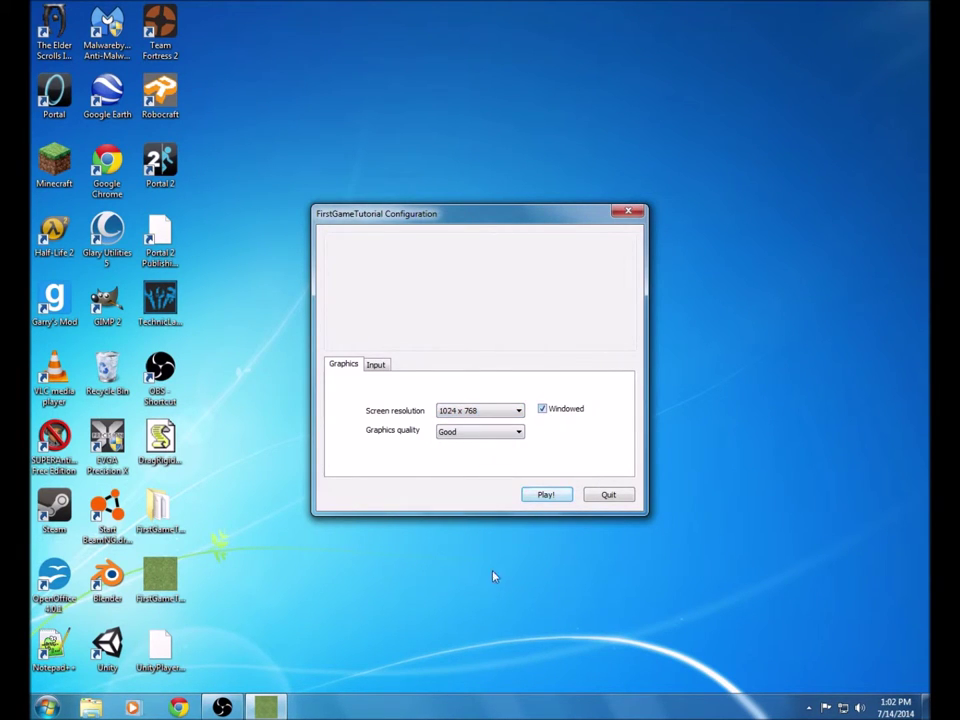
click(478, 431)
click(477, 491)
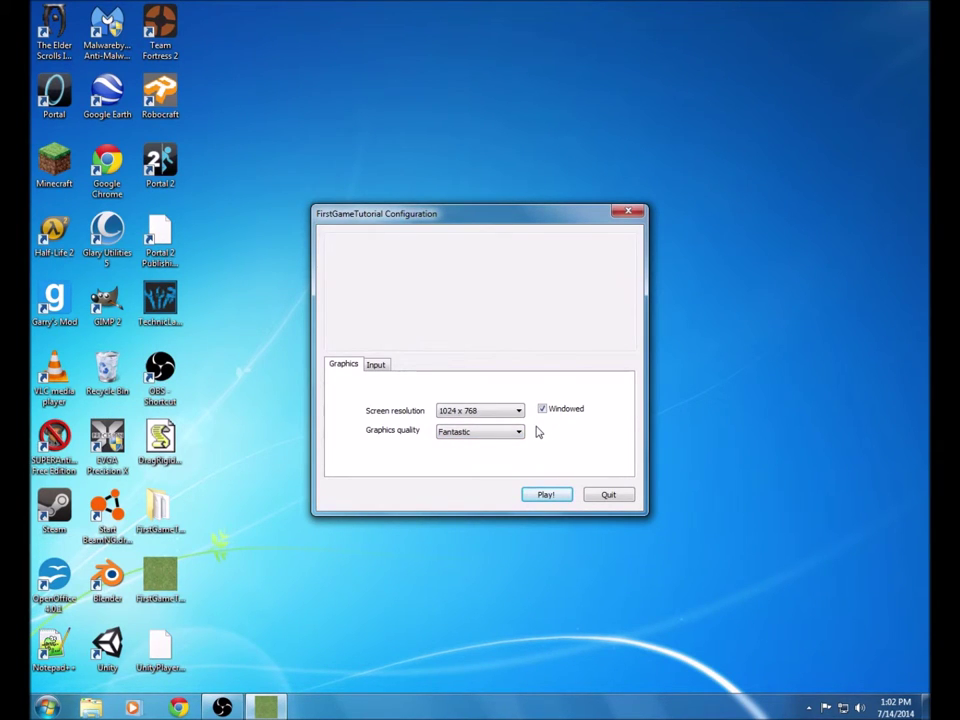
click(546, 494)
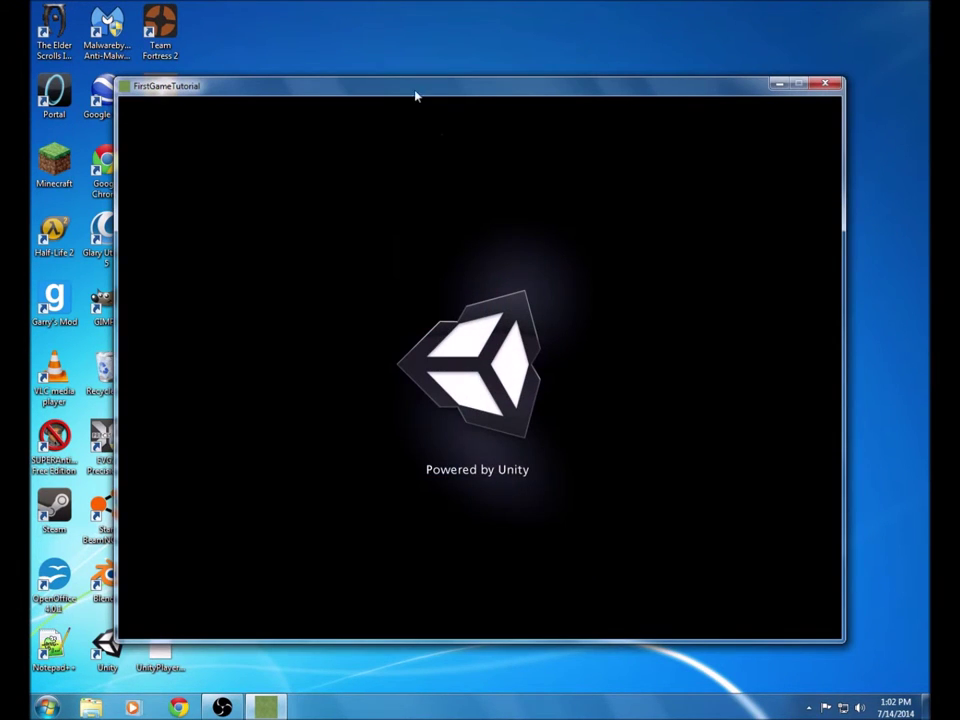